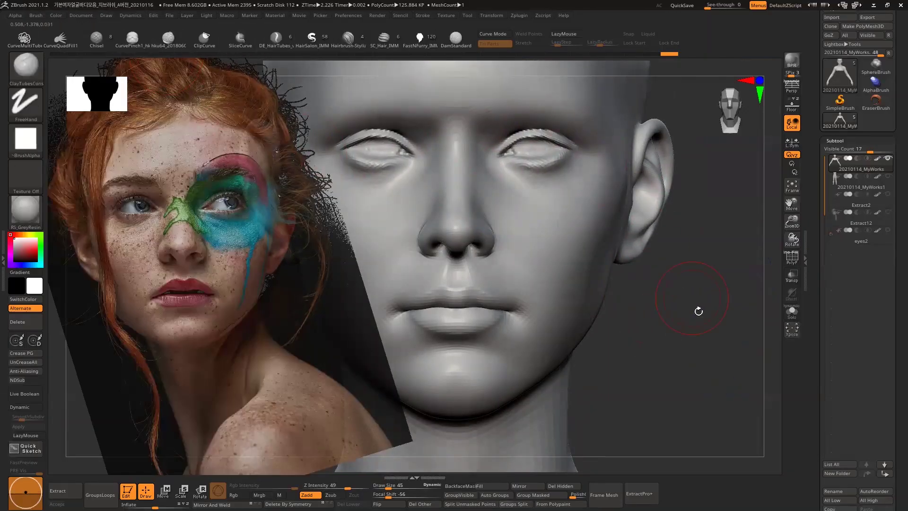
- Dock the Draw menu and load the red-haired photo as the front background image at scale 1.351
drag(700, 309, 670, 365)
click(106, 16)
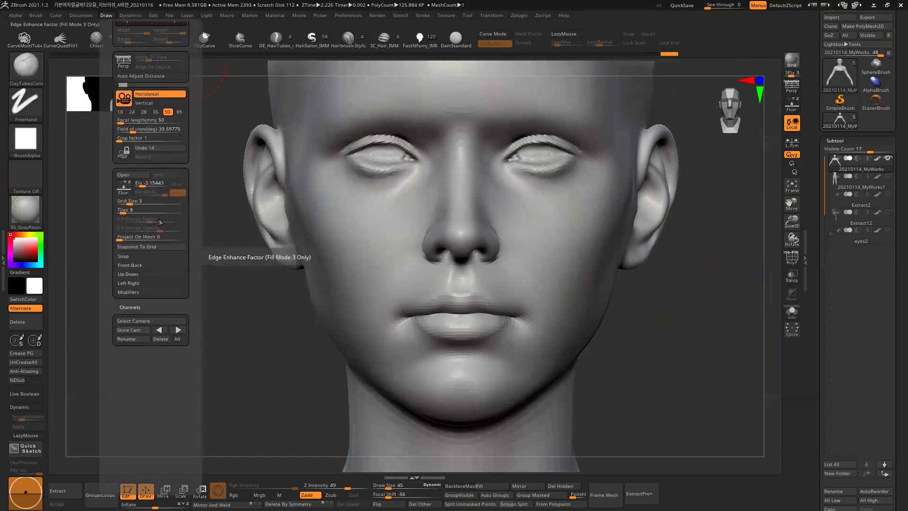
click(126, 280)
click(106, 15)
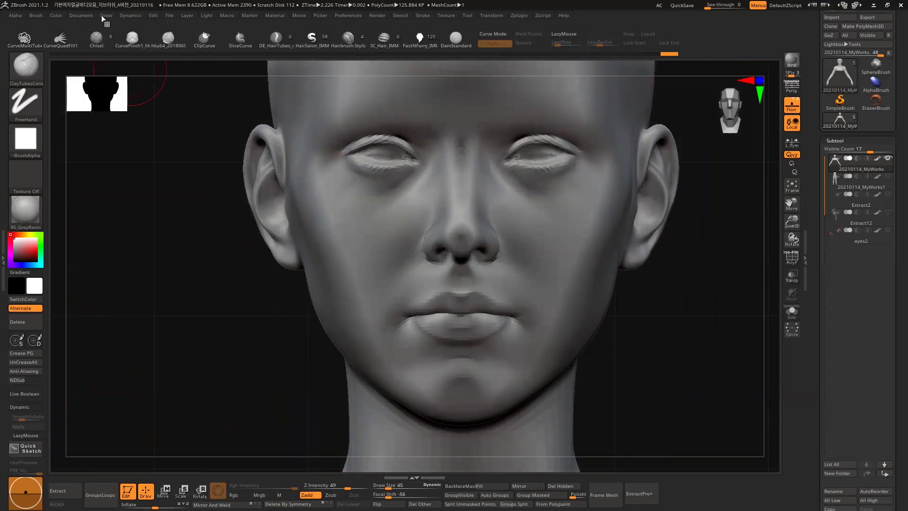
click(837, 422)
click(831, 380)
click(609, 375)
mouse_move(890, 415)
mouse_down()
mouse_move(833, 414)
mouse_move(832, 431)
mouse_move(823, 430)
mouse_up()
- Shrink the reference photo to about 0.38 scale and shift it beside the head
scroll(620, 213, up, 5)
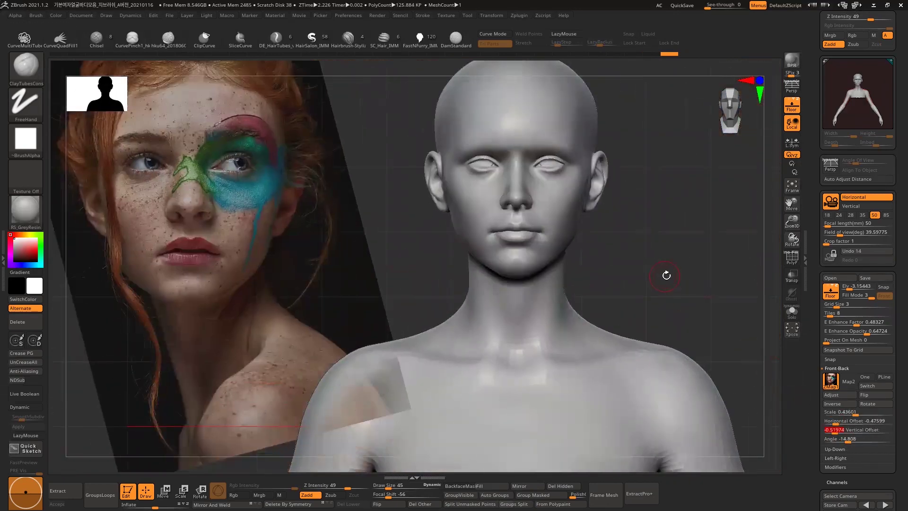
mouse_move(851, 412)
mouse_down()
mouse_move(858, 421)
mouse_move(837, 431)
mouse_up()
scroll(835, 432, up, 3)
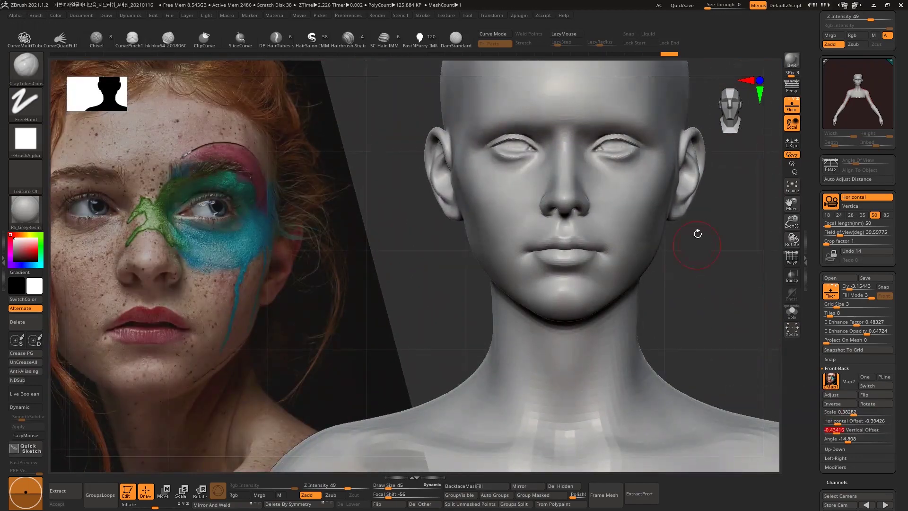
- Cycle through the ClayTubes, hku64 Dots and bsh brushes, reducing the brush size
key(space)
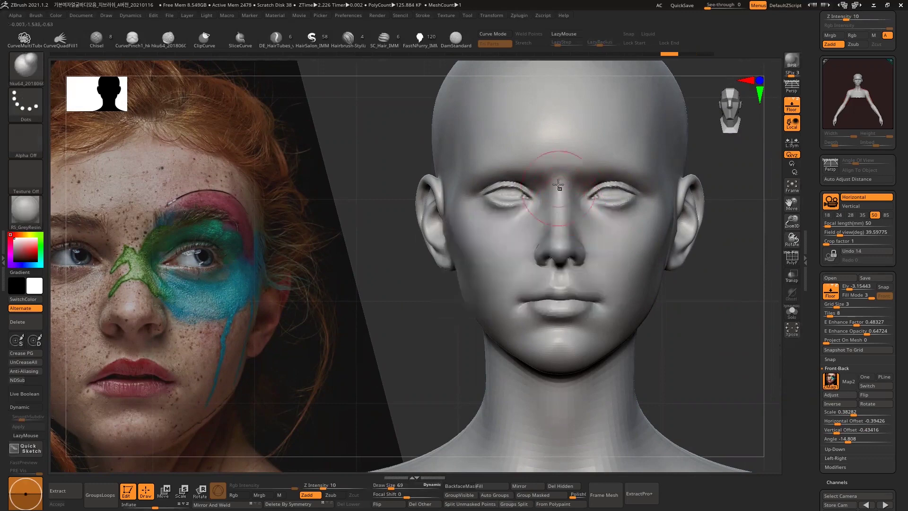
key(b)
key(c)
key(t)
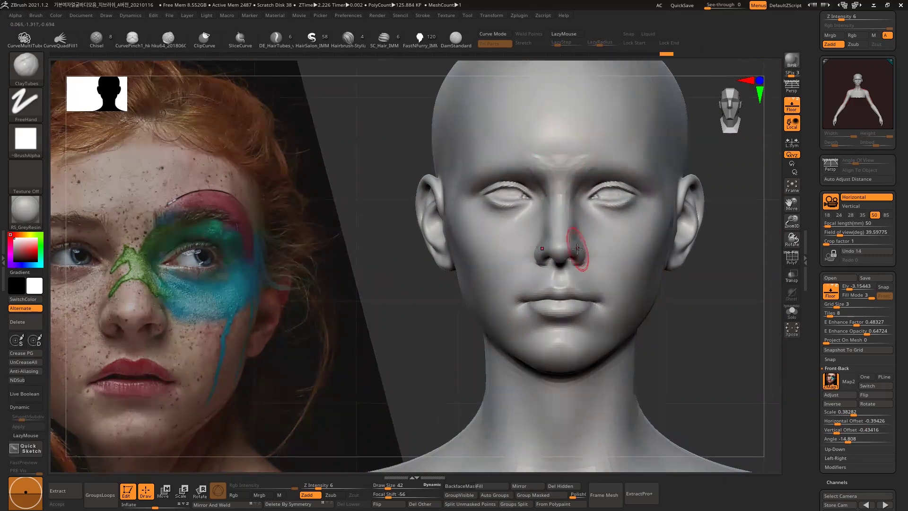
key(b)
key(h)
key(k)
key(b)
key(s)
key(h)
key(space)
key(bracketleft)
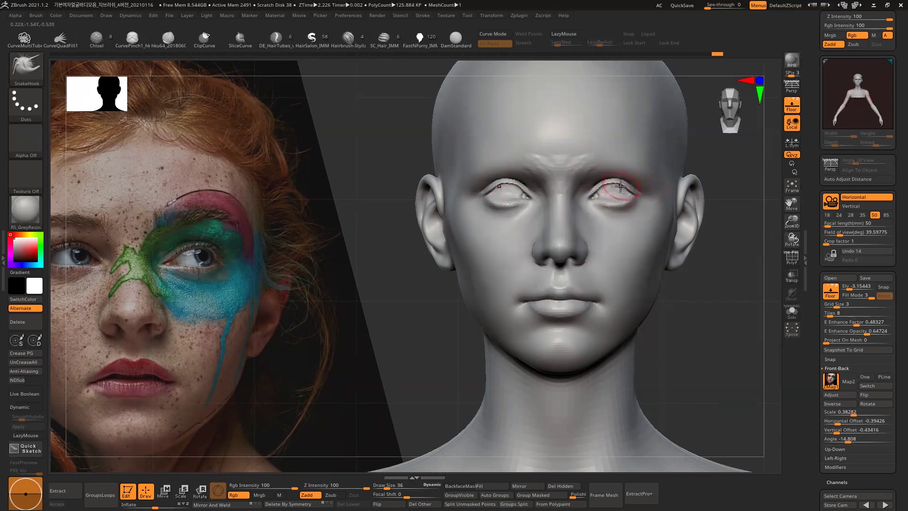
key(space)
- Smooth between the brows, carve the lip-line crease, and soften the upper lip
alt+drag(719, 311, 589, 326)
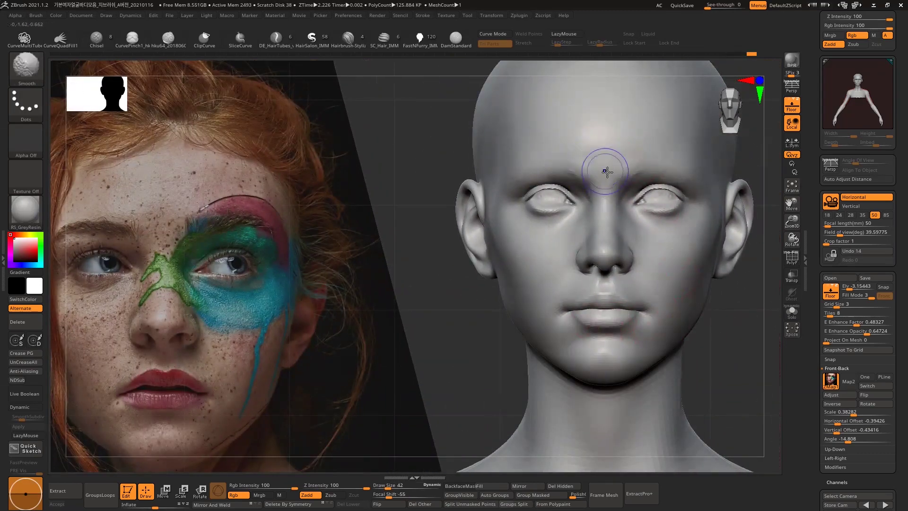
alt+drag(608, 171, 653, 284)
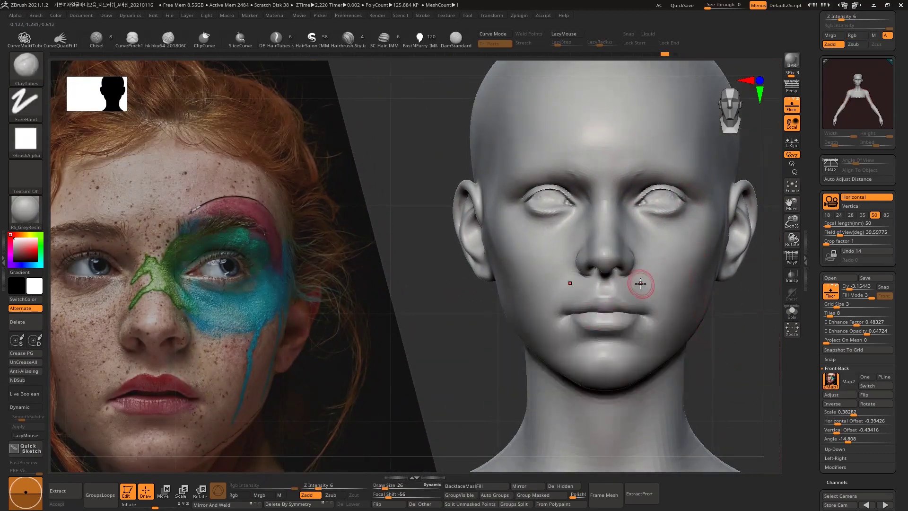
key(1)
drag(633, 311, 672, 313)
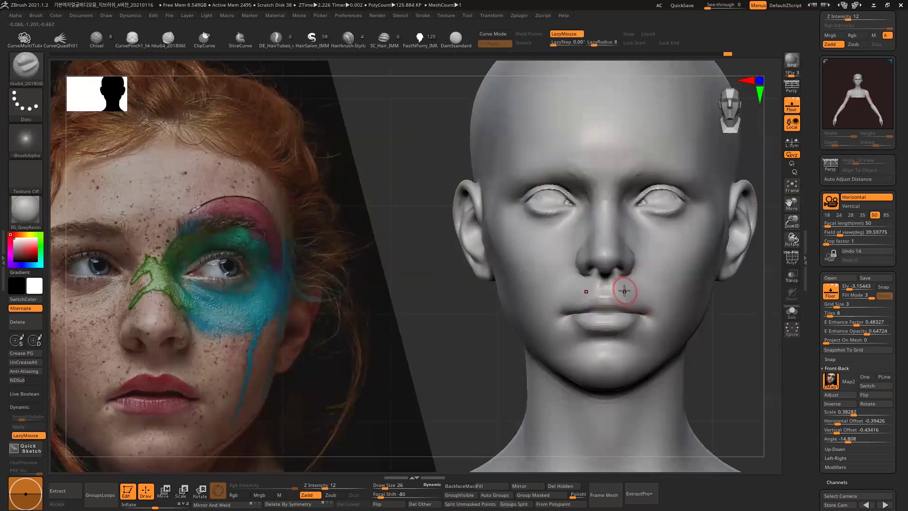
key(1)
alt+right_drag(625, 290, 623, 298)
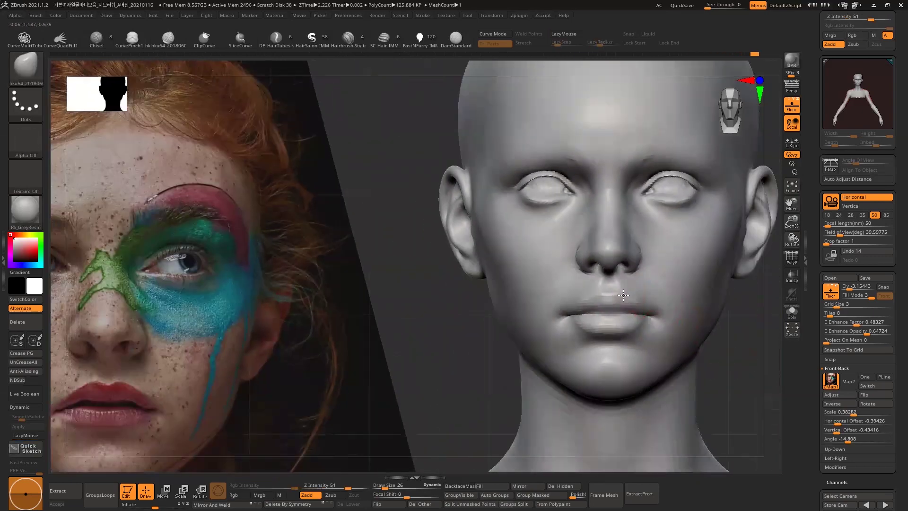
- Alternate ClayTubes and detailing brushes at smaller sizes for lip work
key(b)
key(c)
key(t)
key(bracketleft)
key(bracketleft)
key(bracketleft)
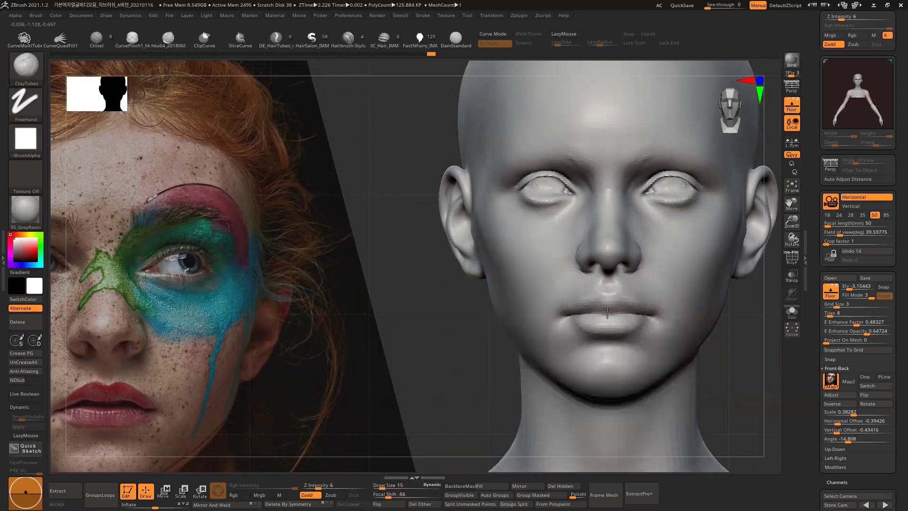
key(2)
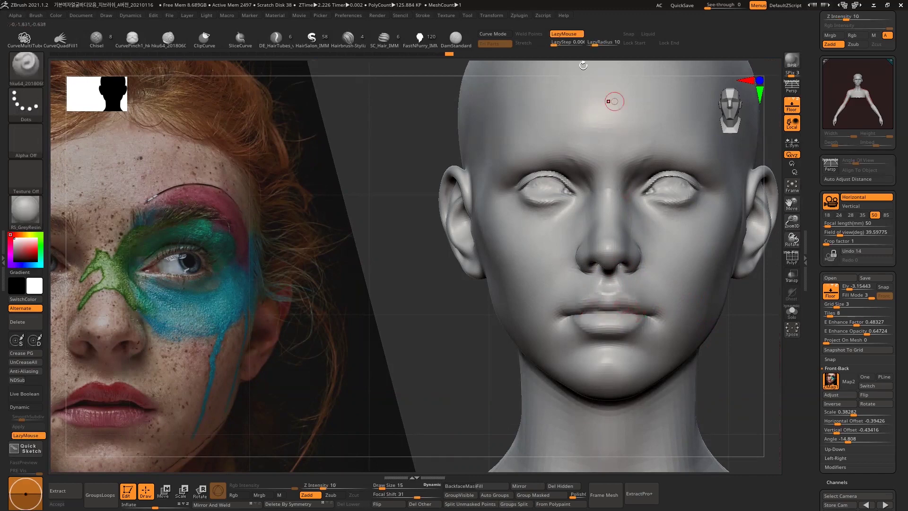
key(3)
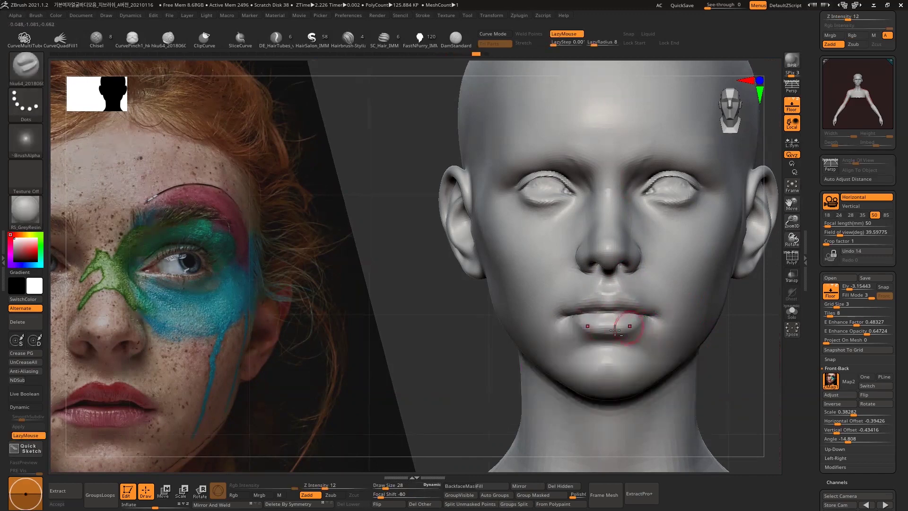
key(1)
key(2)
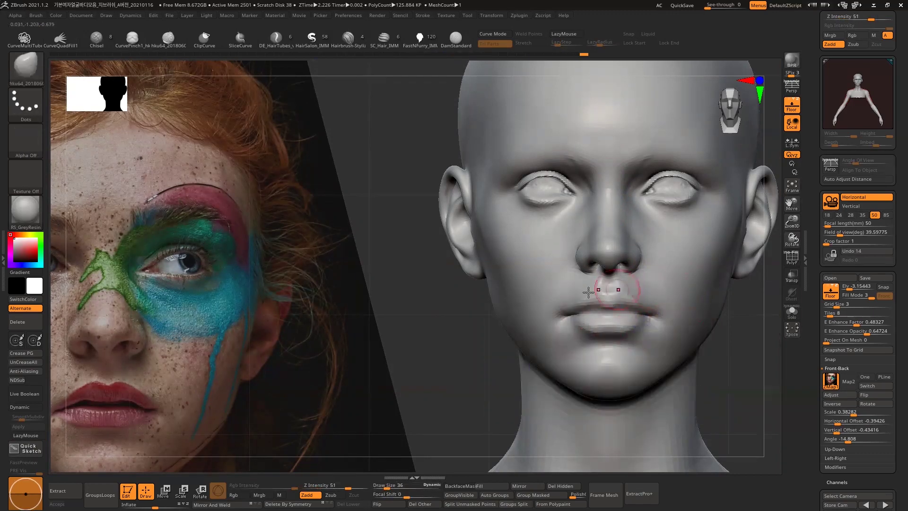
key(bracketleft)
key(bracketleft)
key(1)
- Enlarge the brush and orbit out to view the head from below
scroll(756, 356, up, 2)
scroll(756, 356, down, 2)
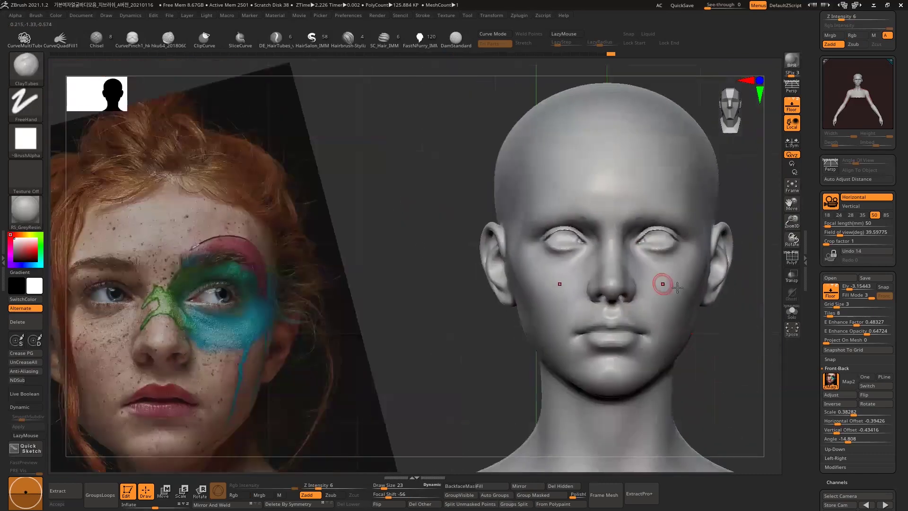
key(space)
drag(639, 209, 644, 210)
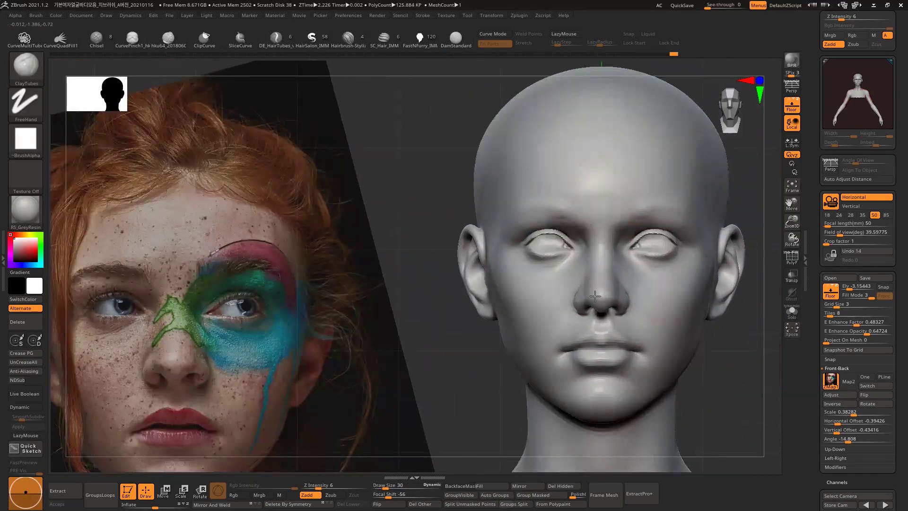
scroll(672, 324, up, 3)
scroll(738, 402, down, 3)
scroll(717, 325, up, 2)
drag(716, 326, 640, 302)
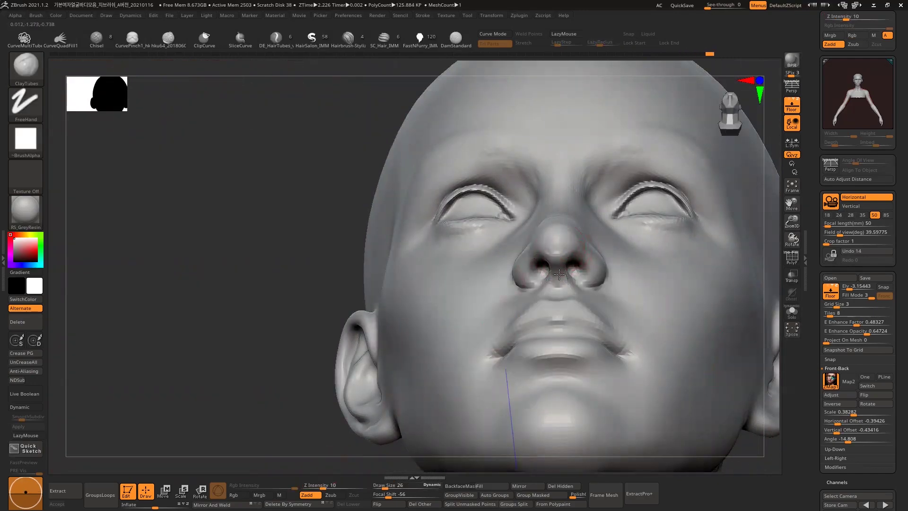
drag(579, 270, 712, 355)
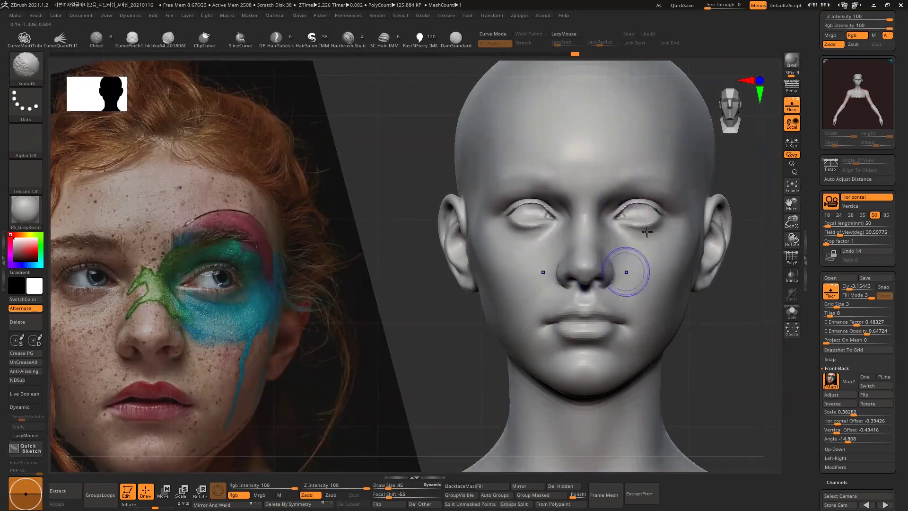
ctrl+right_drag(618, 278, 586, 306)
key(space)
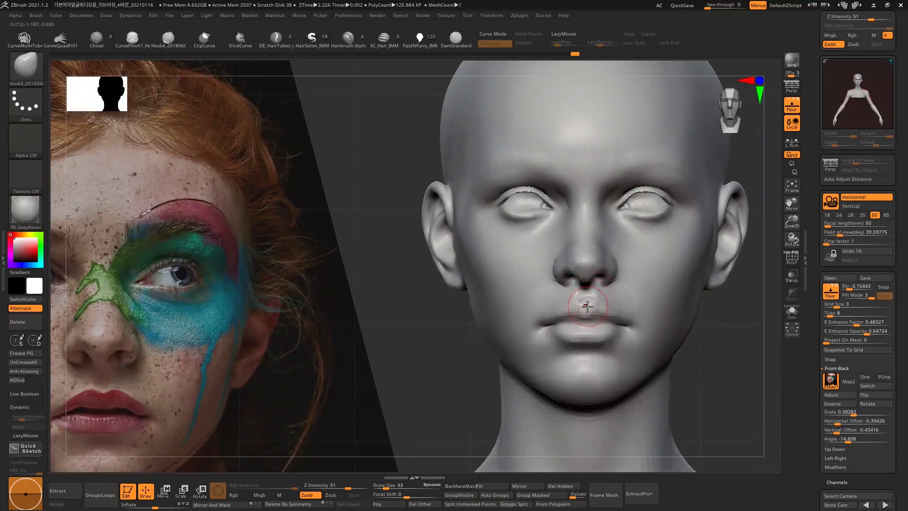
key(space)
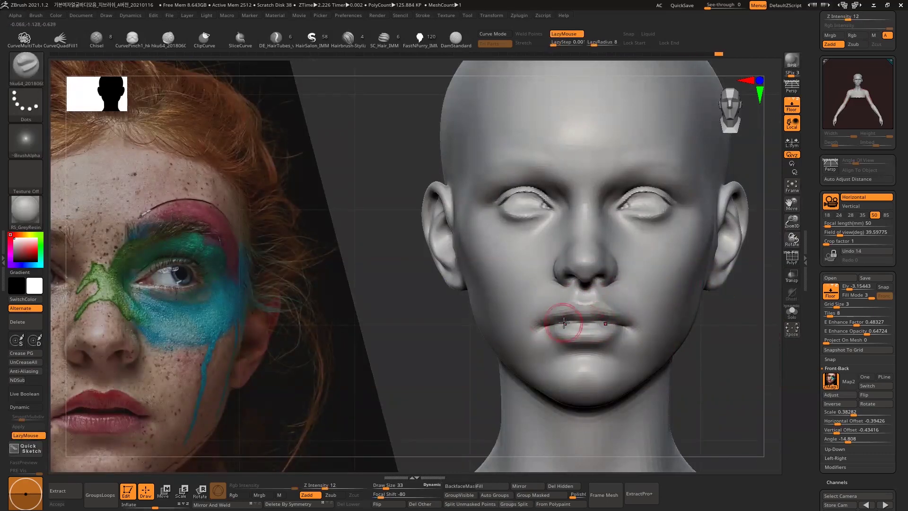
key(space)
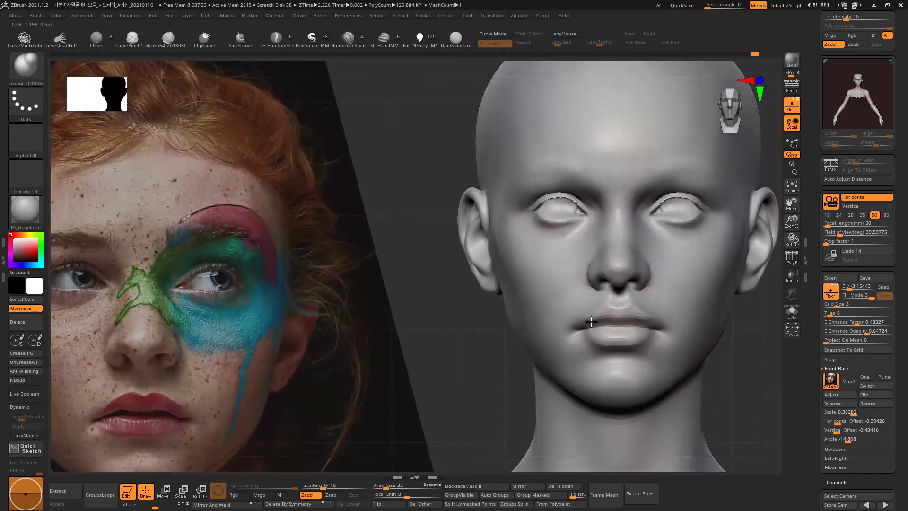
key(space)
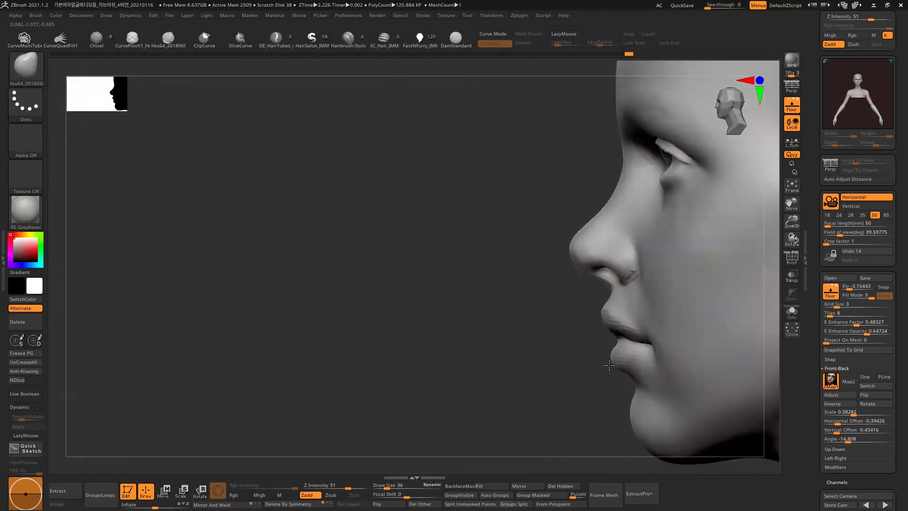
drag(609, 365, 712, 268)
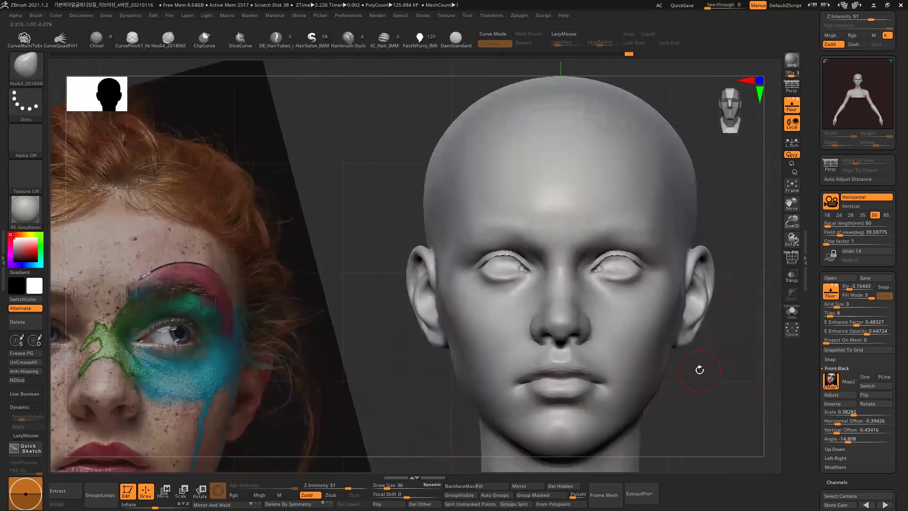
- Check the PolyFrame wireframe, then choose Document > New Document
key(shift+f)
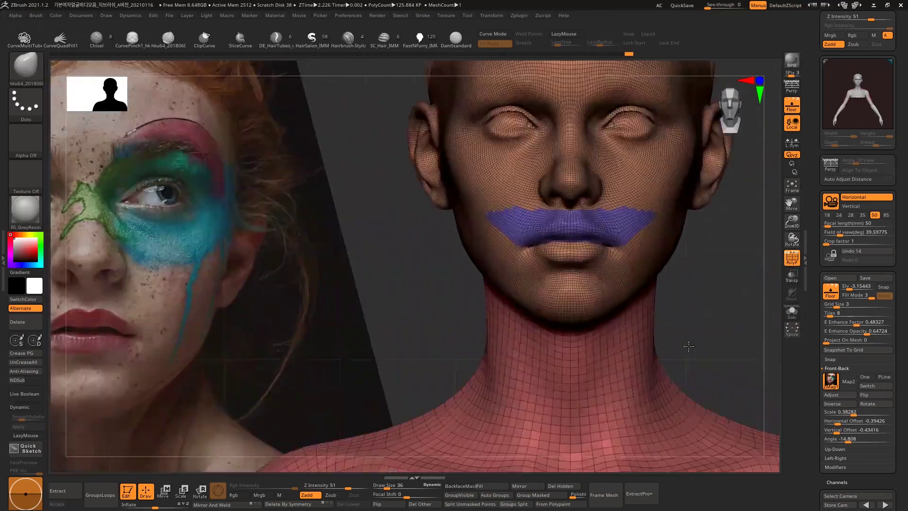
key(shift+f)
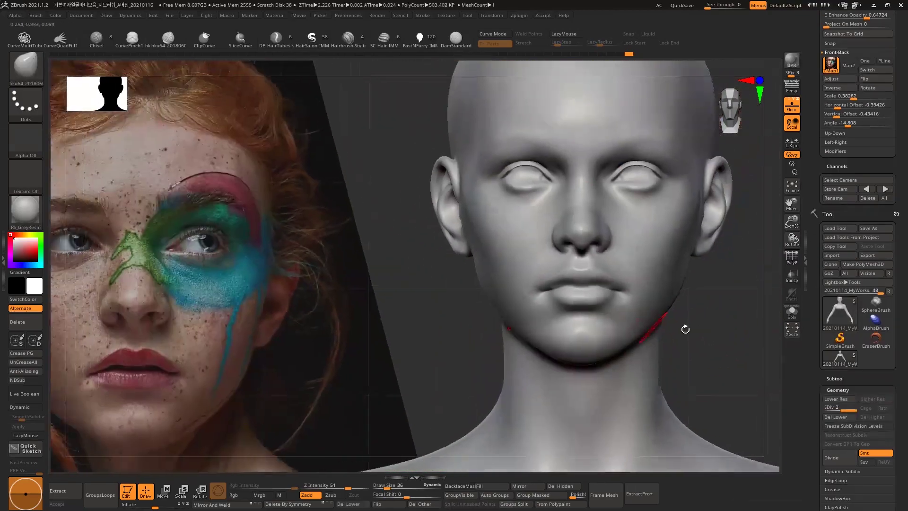
alt+drag(686, 326, 635, 284)
key(space)
key(space)
alt+drag(634, 302, 727, 134)
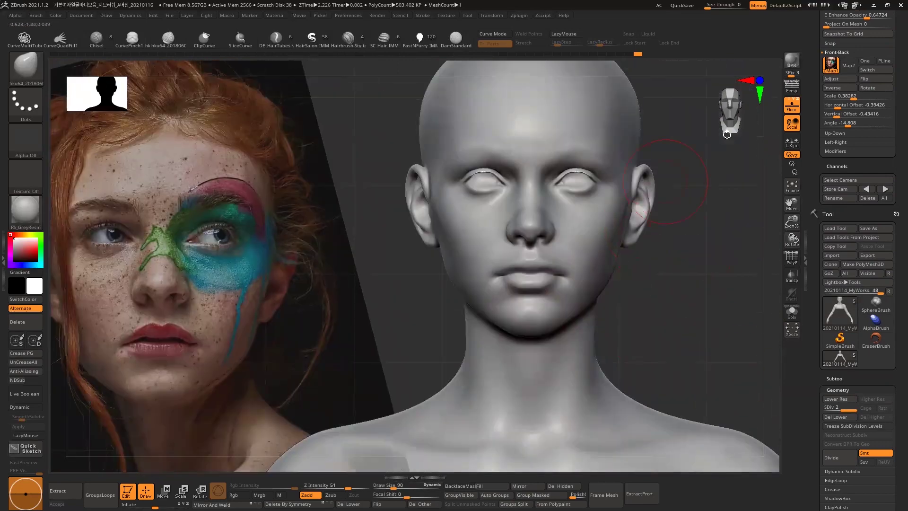
click(81, 15)
click(104, 112)
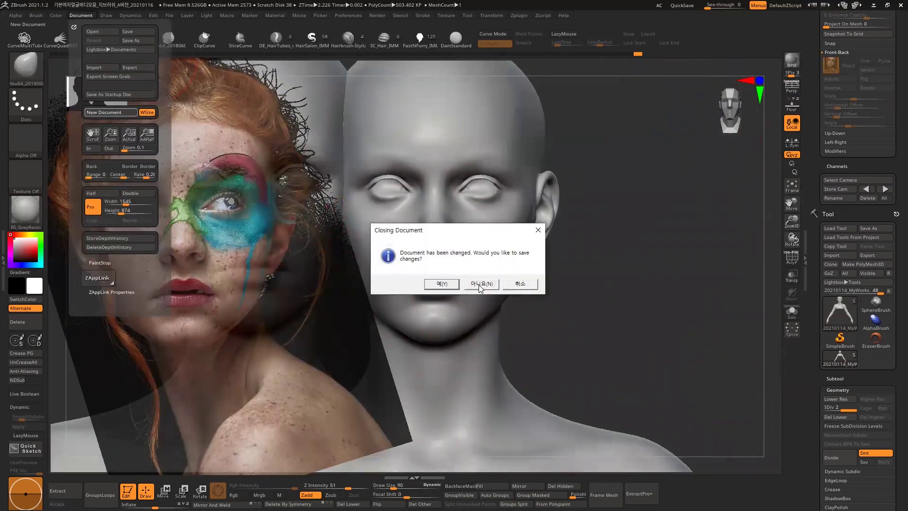
- Dismiss the save prompt, shrink the brush, and hide the reference photo overlay
click(481, 286)
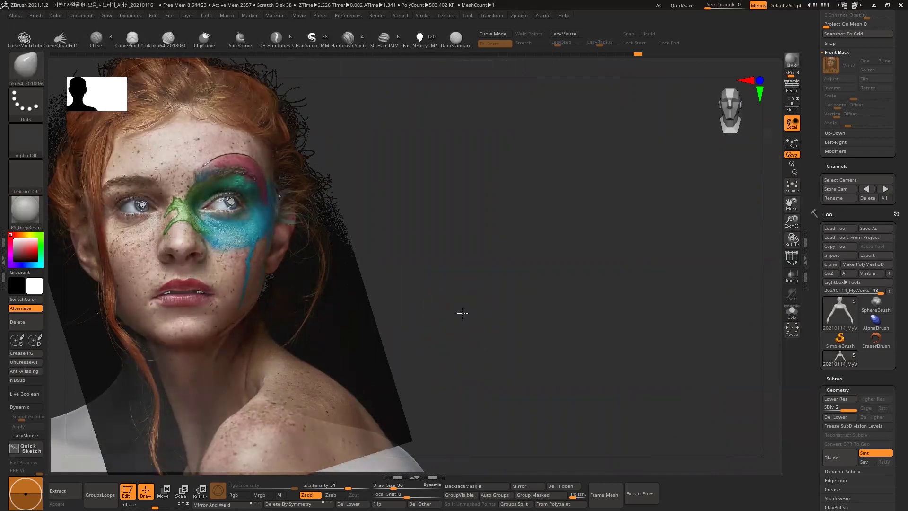
key(bracketleft)
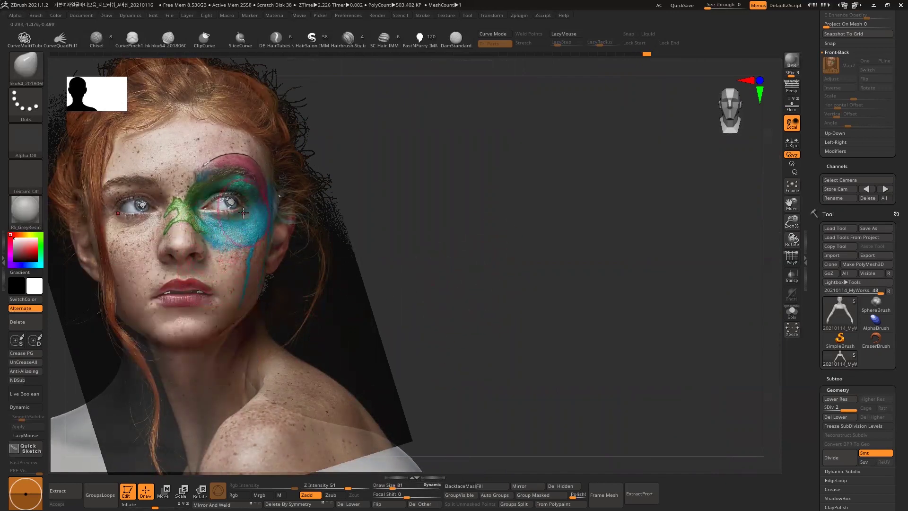
key(bracketleft)
key(bracketleft)
key(bracketleft)
key(space)
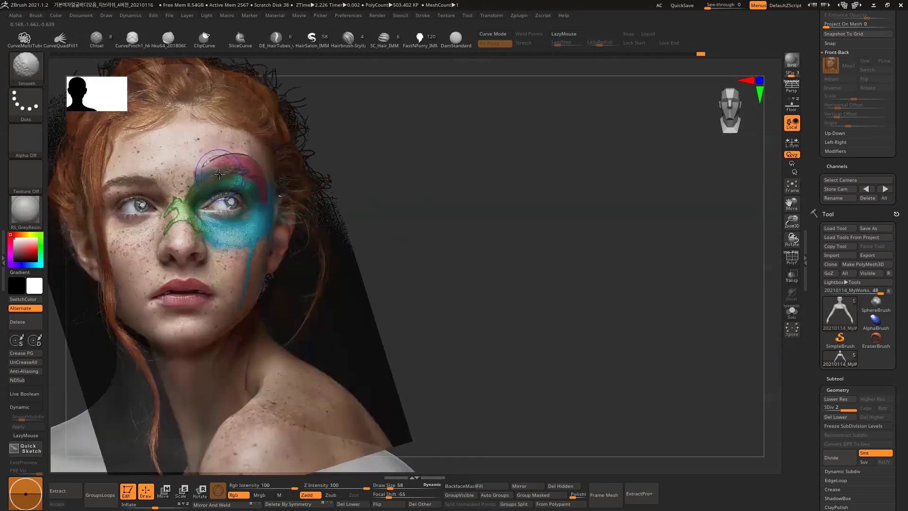
key(shift)
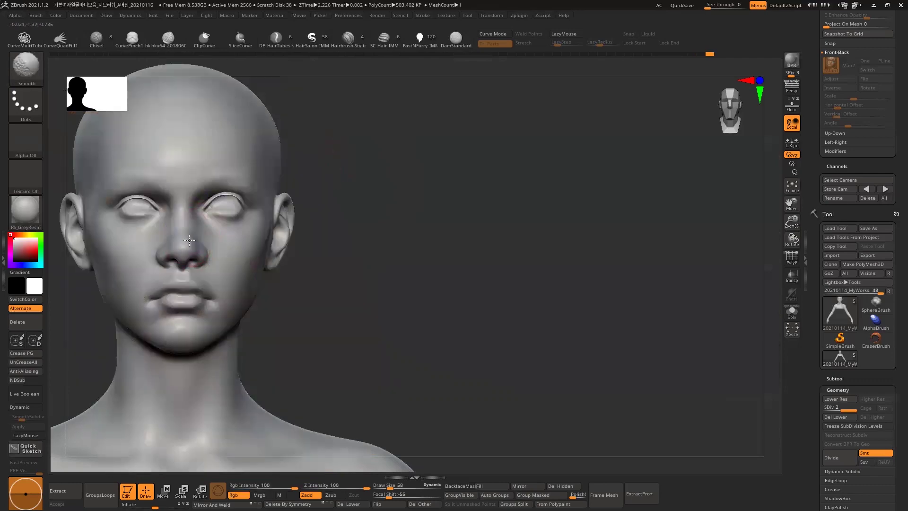
- Deepen the line between the lips, then switch to ClayTubes at a smaller draw size
drag(153, 301, 189, 294)
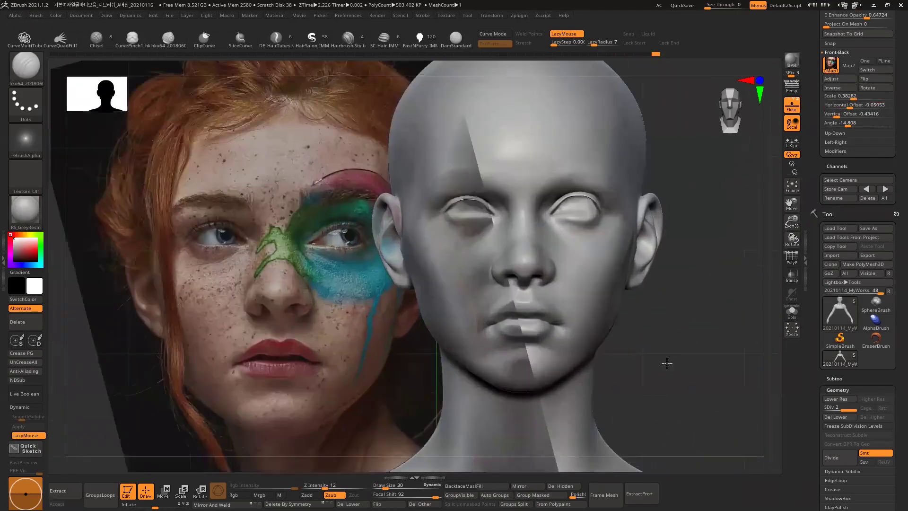
key(bracketright)
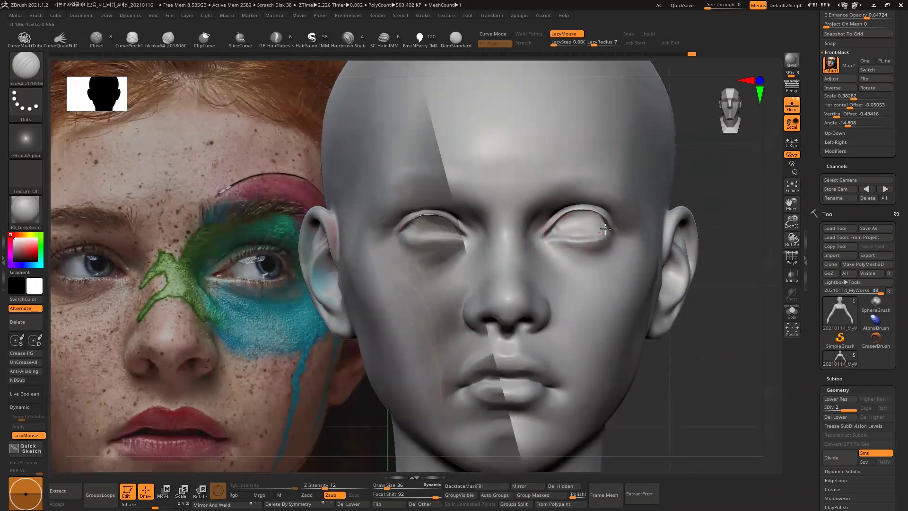
key(b)
key(c)
key(t)
key(space)
key(bracketleft)
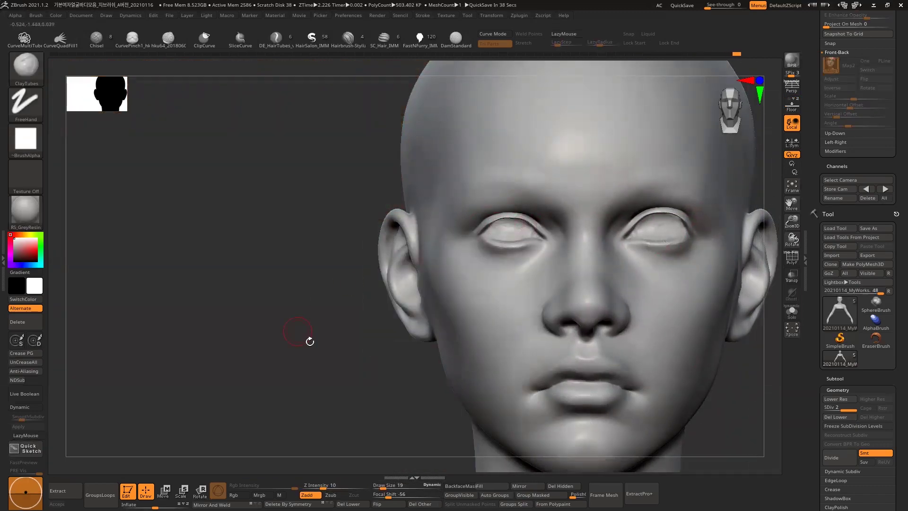
- Select the eyes2 subtool, turn on Solo, enter Move mode, and turn off the floor
drag(305, 303, 550, 271)
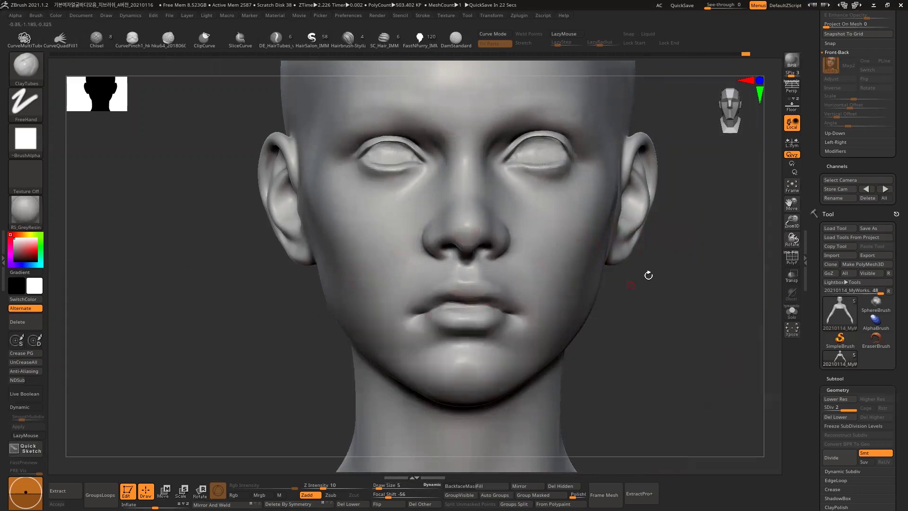
click(835, 378)
click(878, 479)
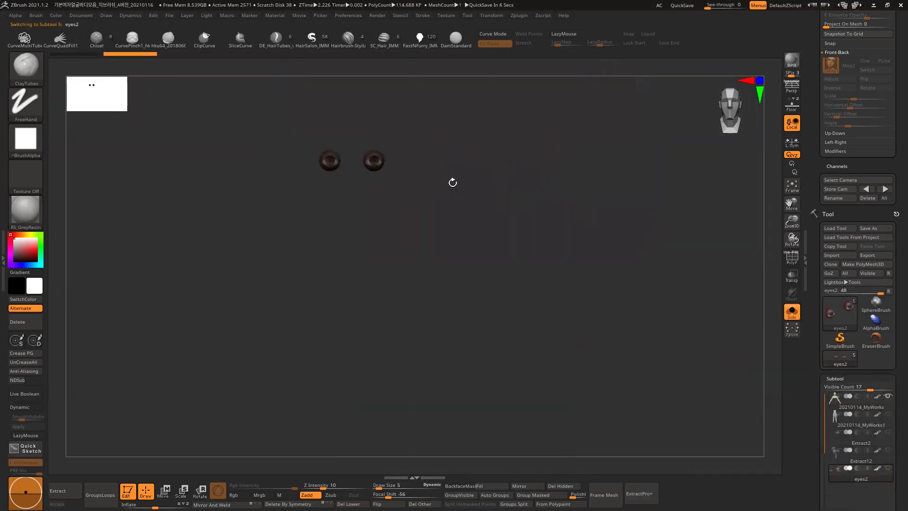
click(620, 357)
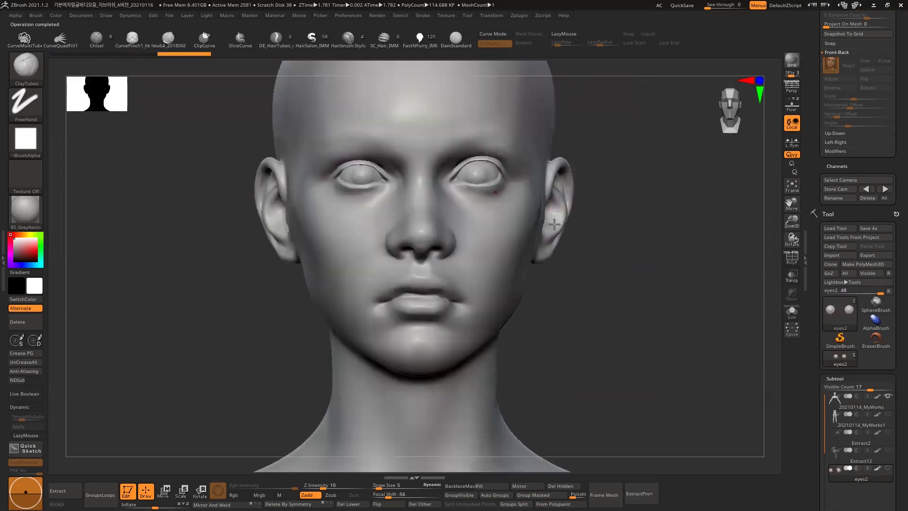
key(w)
click(792, 106)
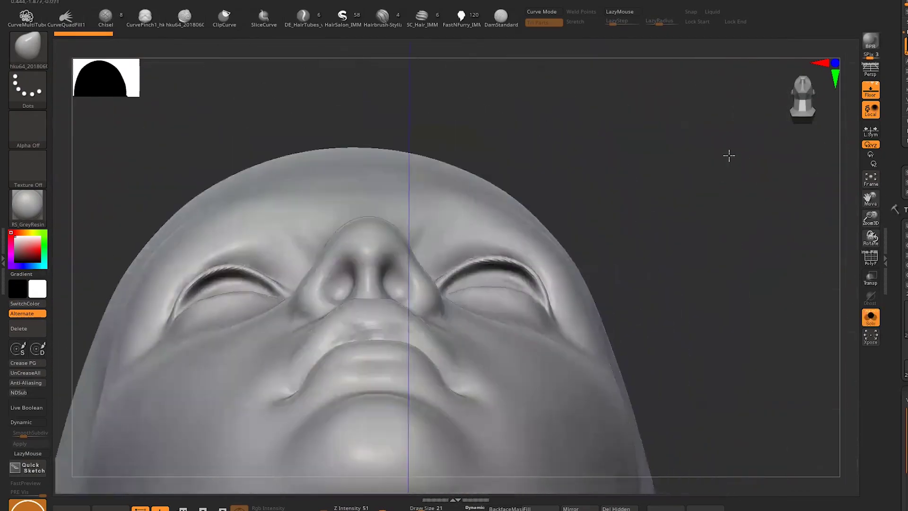
- Sculpt the upper eyelid crease with a small brush and smooth it out
key(space)
mouse_move(655, 186)
mouse_down()
mouse_move(703, 245)
mouse_move(483, 273)
mouse_move(530, 293)
mouse_up()
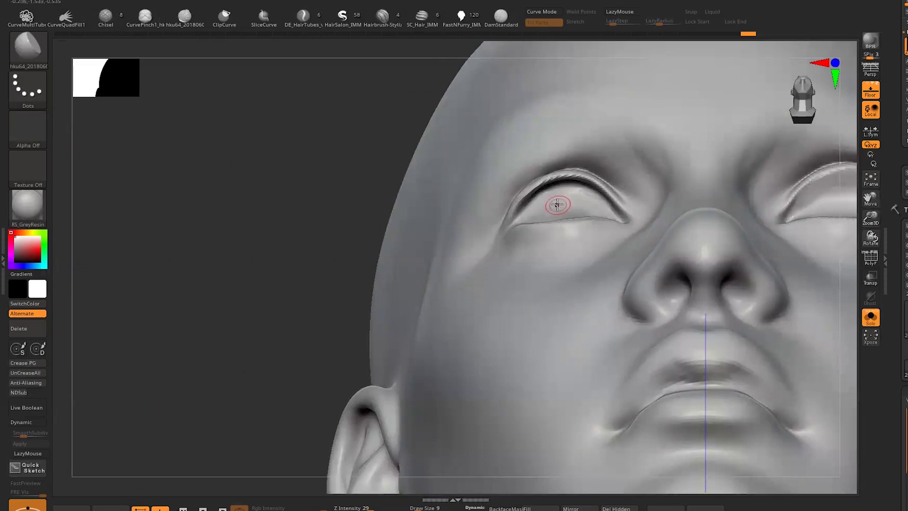
key(space)
drag(518, 208, 596, 193)
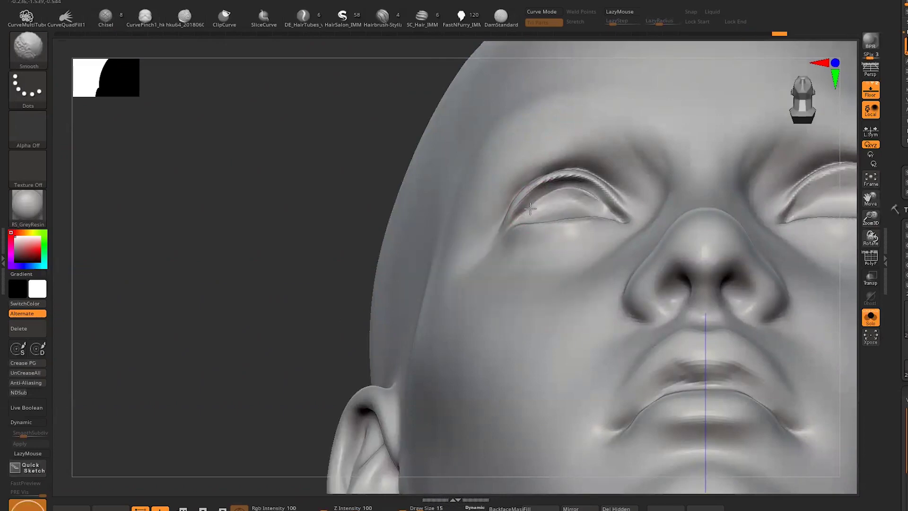
mouse_move(573, 190)
shift+mouse_down()
mouse_move(605, 205)
mouse_move(529, 194)
shift+mouse_up()
key(space)
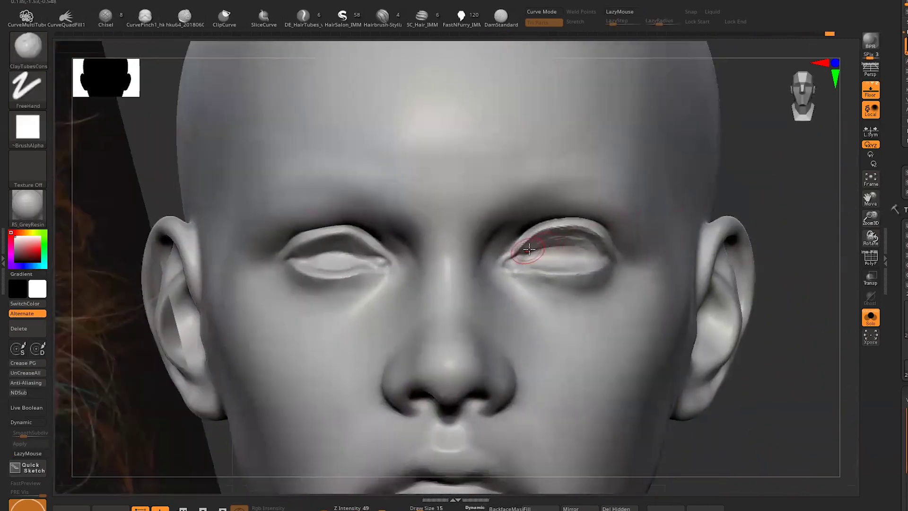
key(space)
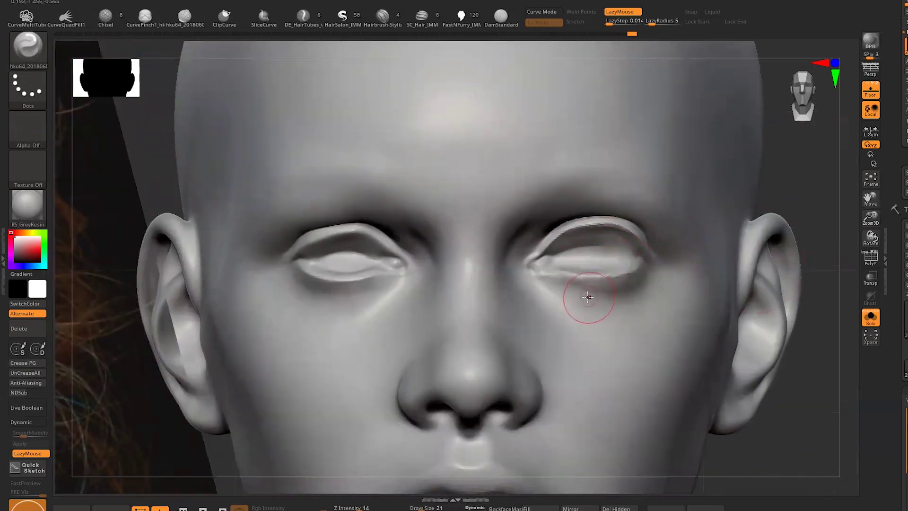
key(space)
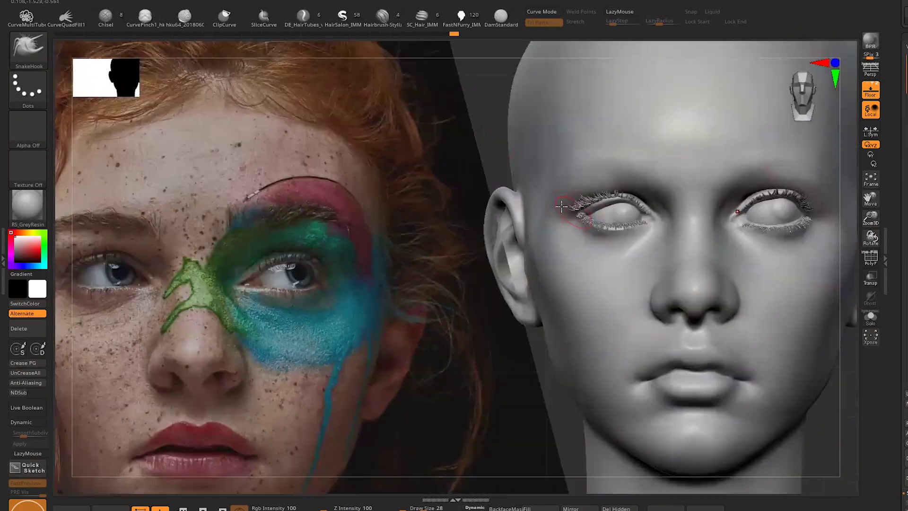
- Select the Eyelashes5 subtool in Move mode
alt+click(600, 206)
key(w)
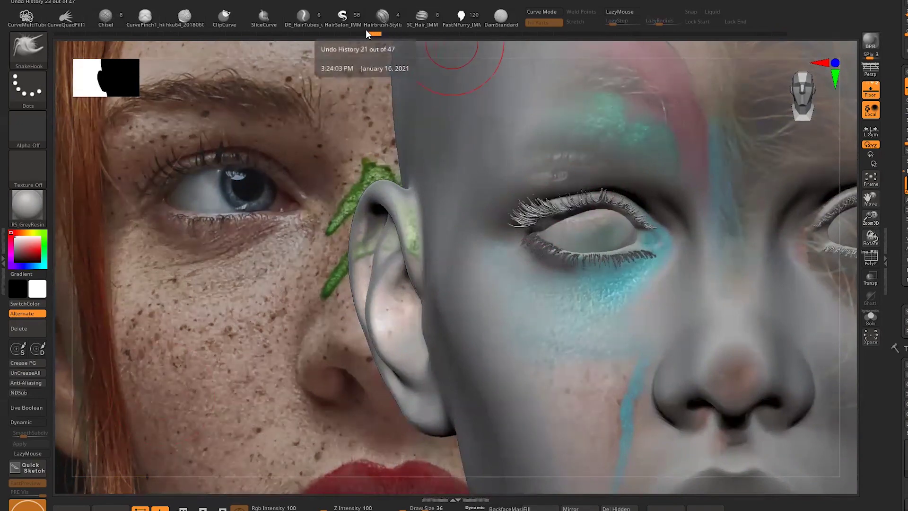
- Draw a curve along the upper lashes, select the main head subtool, and orbit close to the eye
drag(595, 212, 560, 203)
alt+click(566, 205)
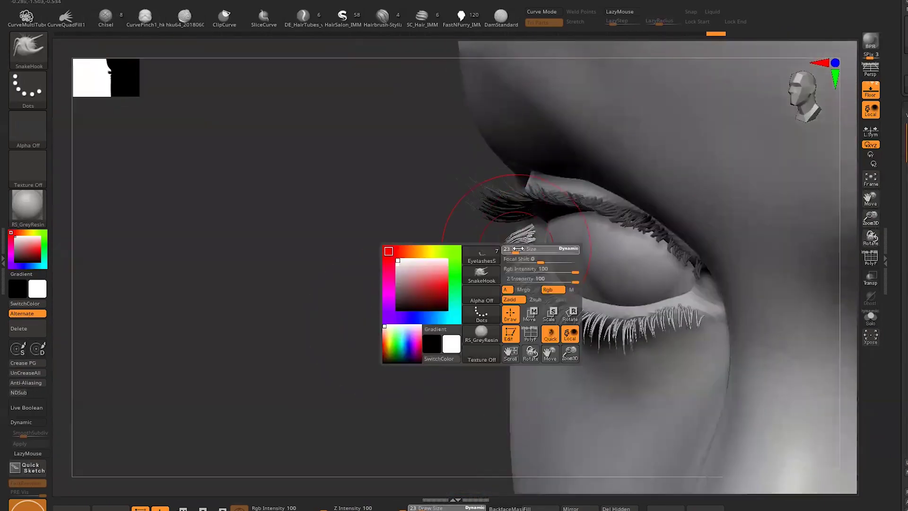
drag(873, 241, 806, 350)
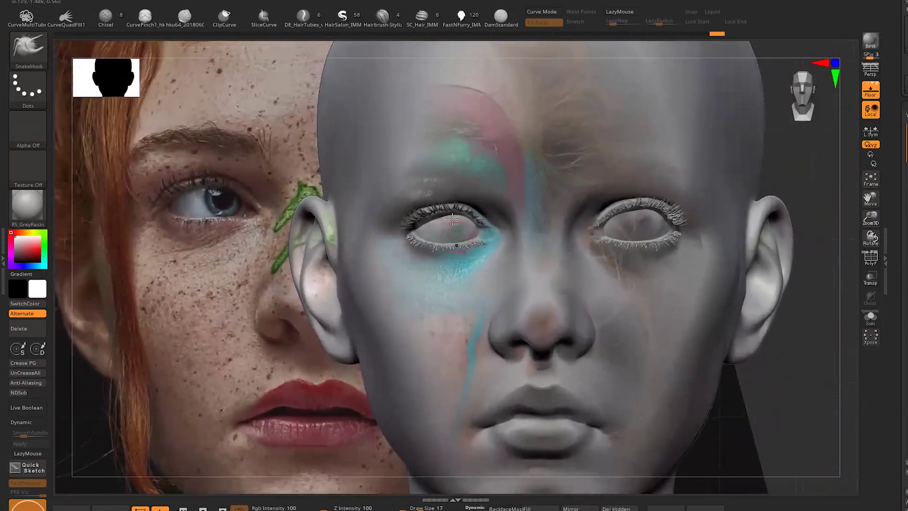
key(s)
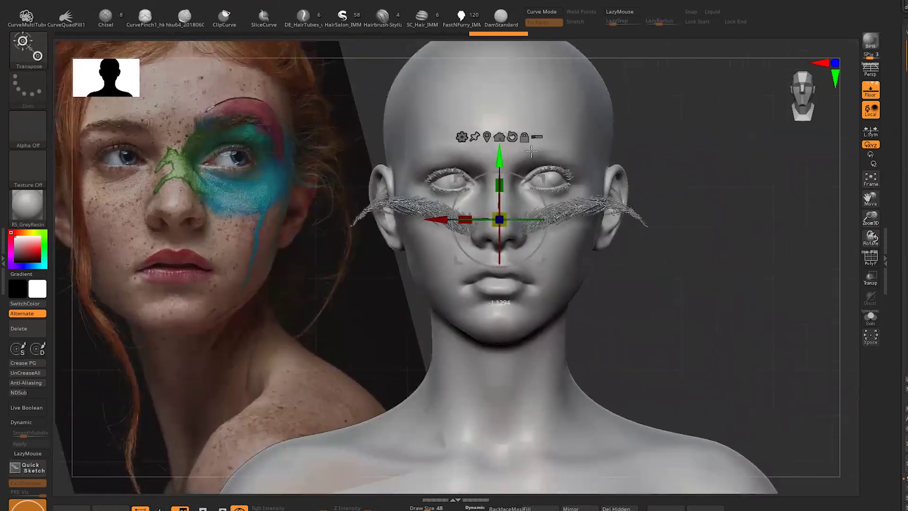
- Drag the eyebrow hair from the chest up onto the brow above the eyes
drag(531, 151, 519, 141)
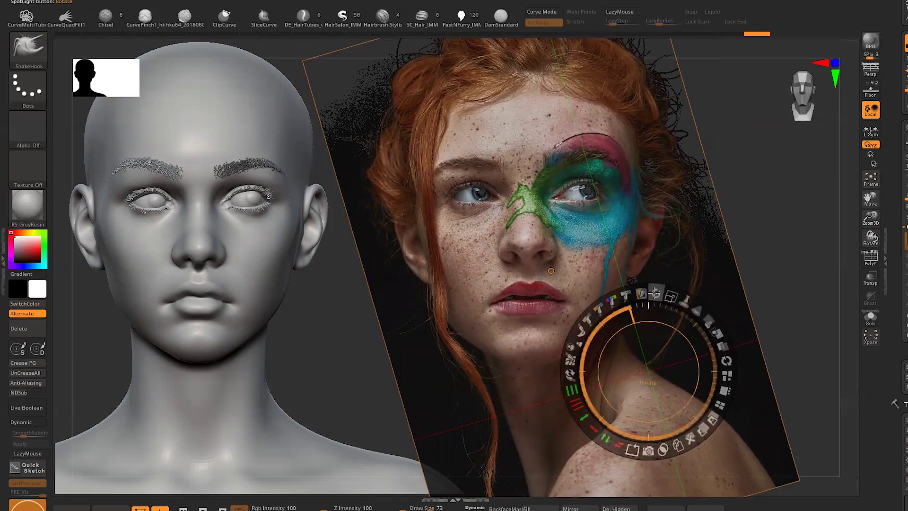
- Hide the Spotlight reference photo, return to the hku64 brush and orbit the bare head
key(shift+z)
key(shift+z)
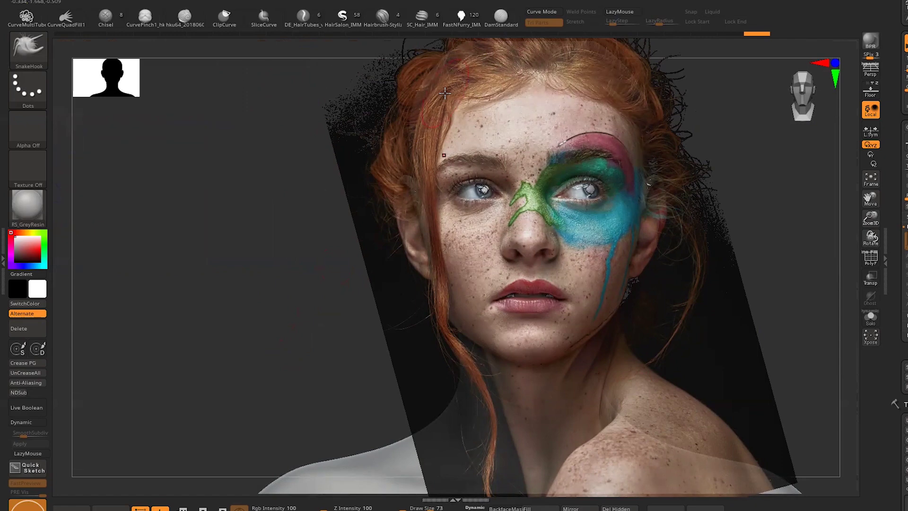
key(z)
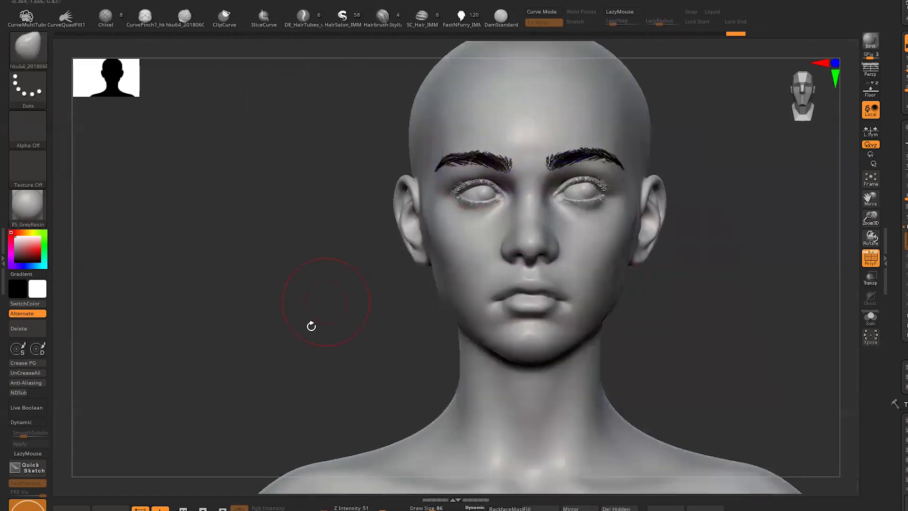
mouse_move(311, 324)
mouse_down()
mouse_move(251, 251)
mouse_move(643, 143)
mouse_move(320, 298)
mouse_move(104, 300)
mouse_move(291, 301)
mouse_up()
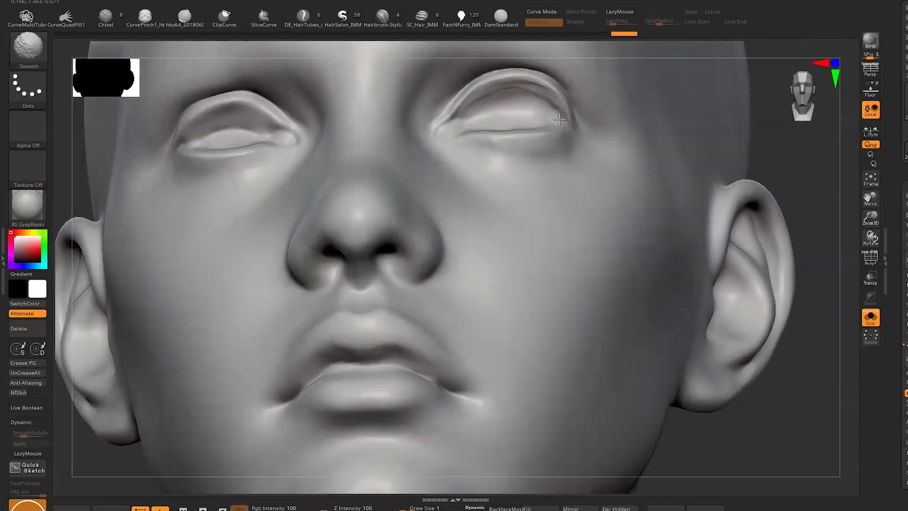
- Deepen the lip line with a slightly larger hku64 brush, then show the eyebrows and eyelashes again
key(space)
key(bracketright)
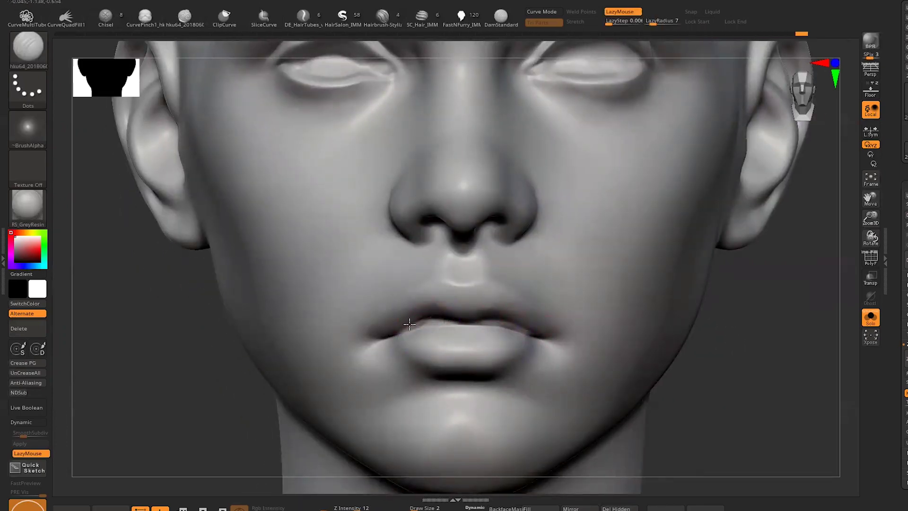
drag(755, 462, 493, 313)
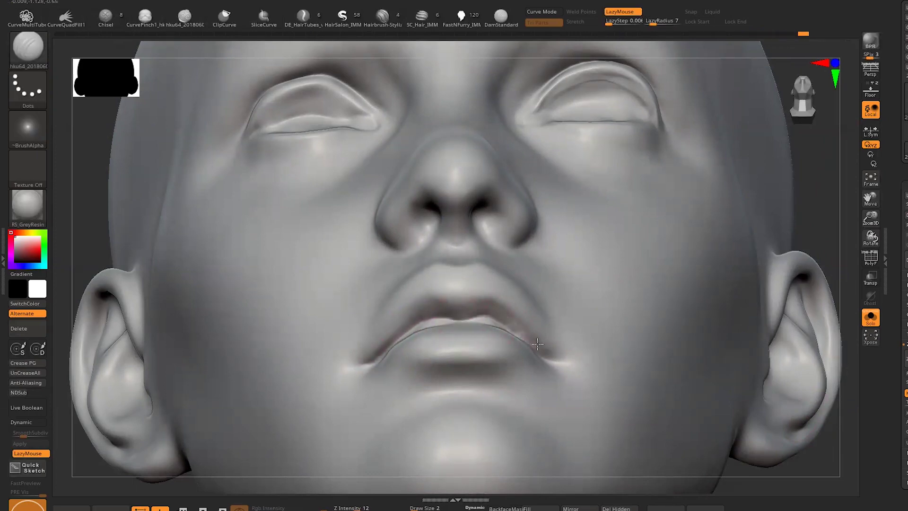
drag(531, 342, 416, 322)
drag(478, 321, 505, 321)
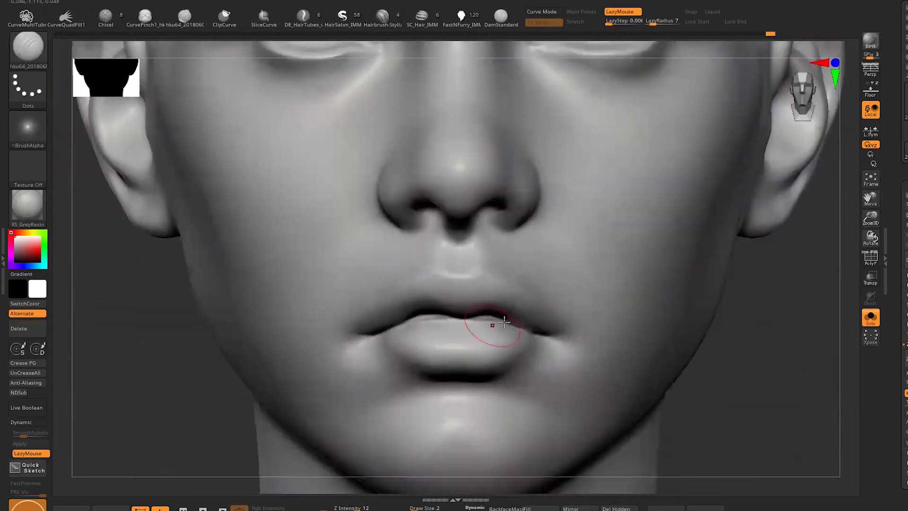
key(f)
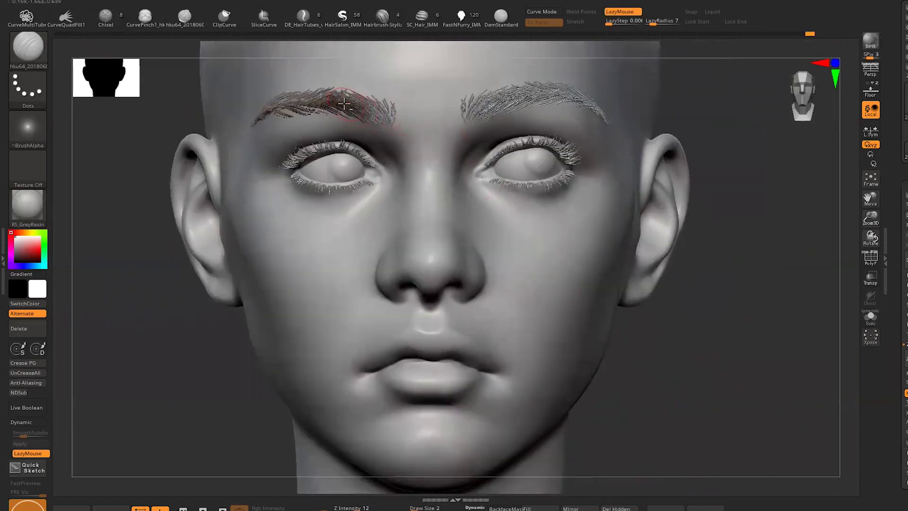
- Orbit the head slightly and save the project
mouse_move(714, 354)
mouse_down()
mouse_move(682, 339)
mouse_move(717, 319)
mouse_up()
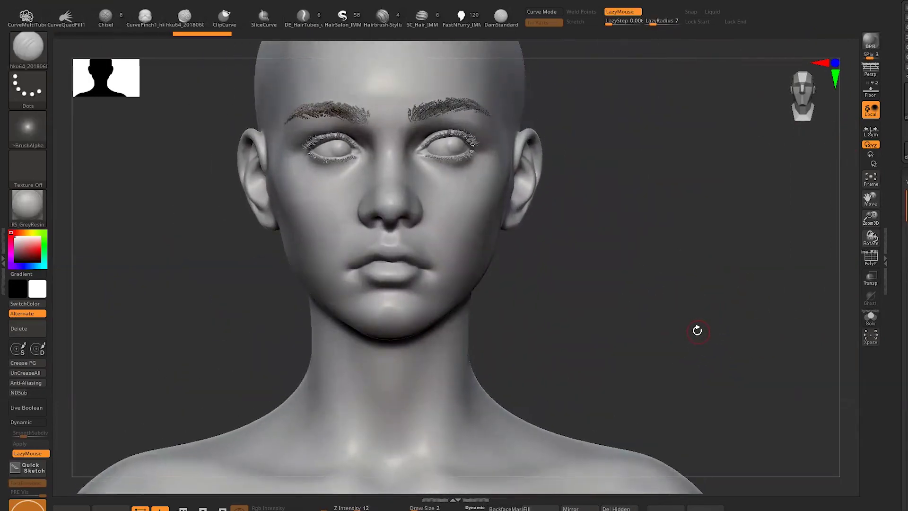
key(ctrl+s)
key(Return)
key(F1)
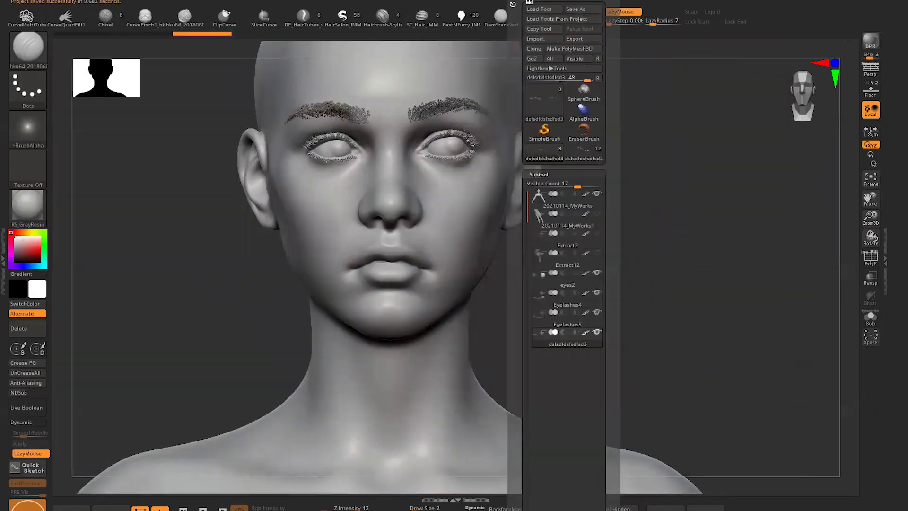
- Reposition the reference photo over the head, turn the head face-on, then hide the photo
double_click(587, 125)
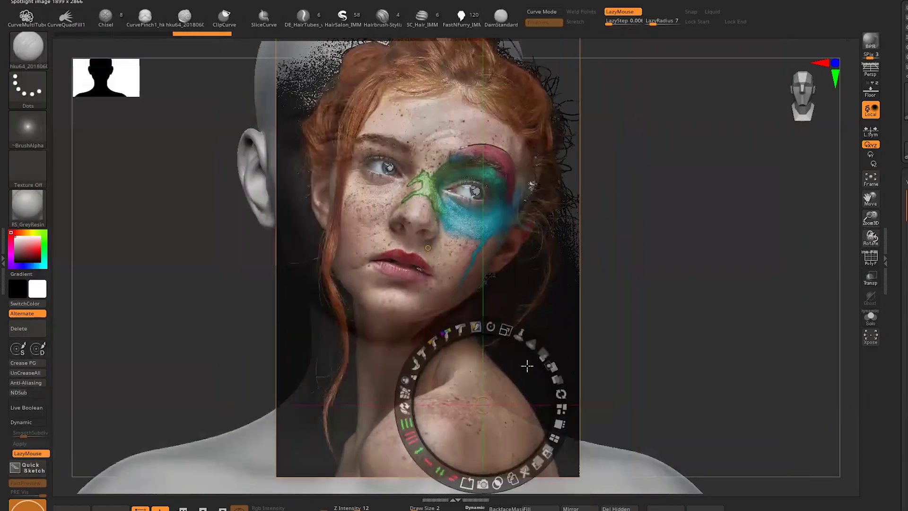
drag(527, 365, 535, 384)
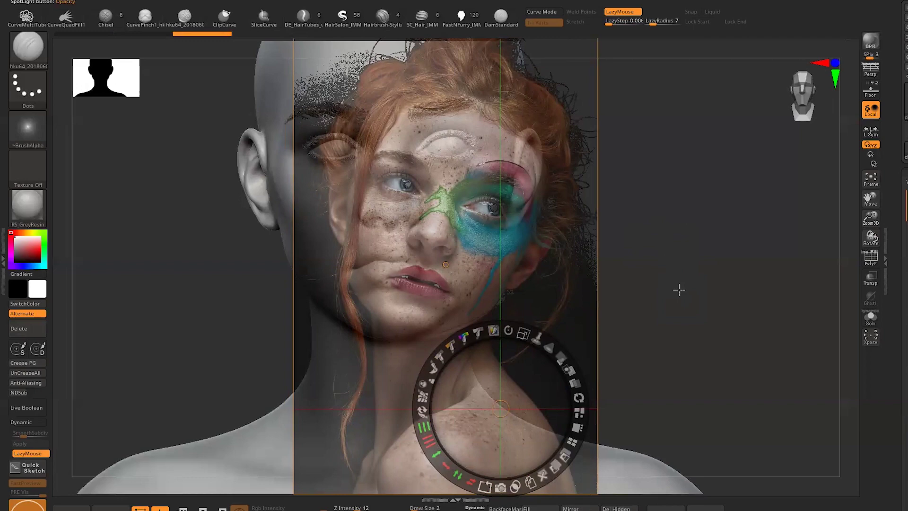
key(z)
mouse_move(660, 327)
mouse_down()
mouse_move(690, 329)
mouse_move(634, 300)
mouse_move(643, 333)
mouse_move(459, 338)
mouse_move(588, 236)
mouse_up()
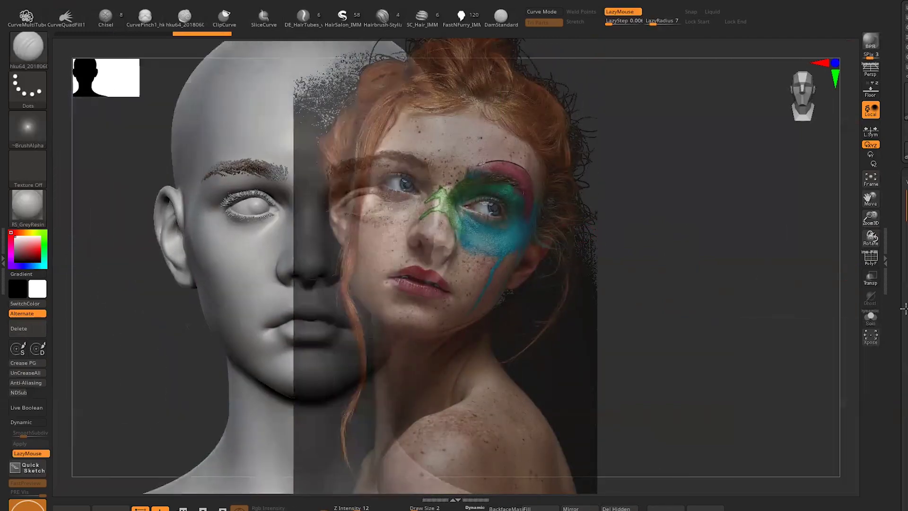
alt+drag(794, 293, 659, 235)
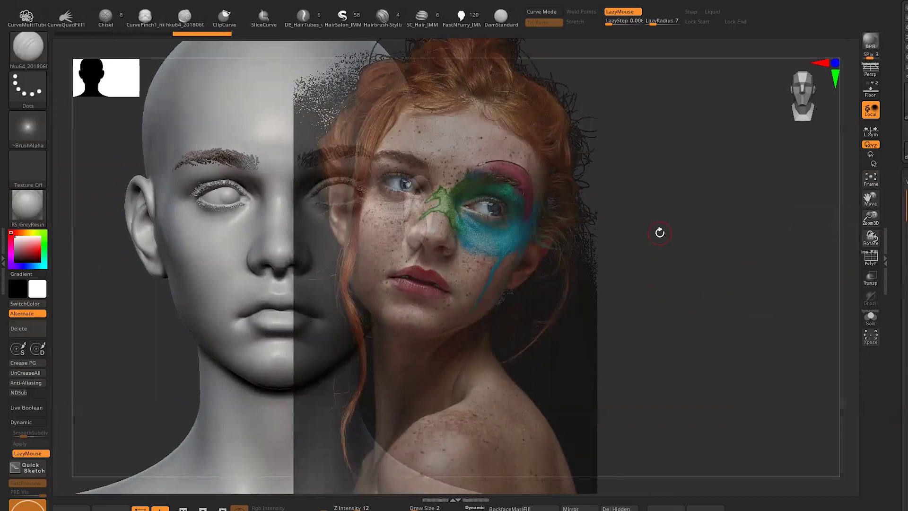
key(shift+z)
- Frame the head front-on, then select Eyelashes5 and the 20210114_MyWorks body SubTool
key(f)
key(w)
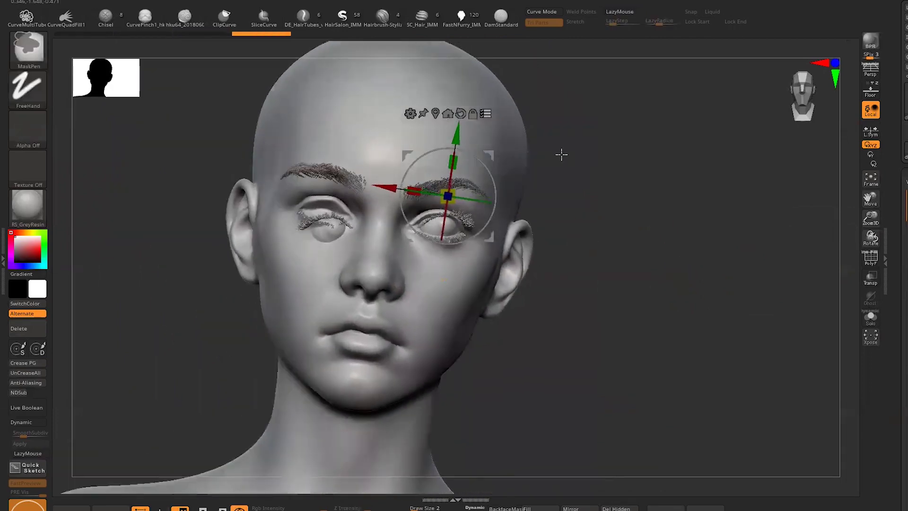
shift+drag(562, 155, 587, 156)
alt+click(322, 223)
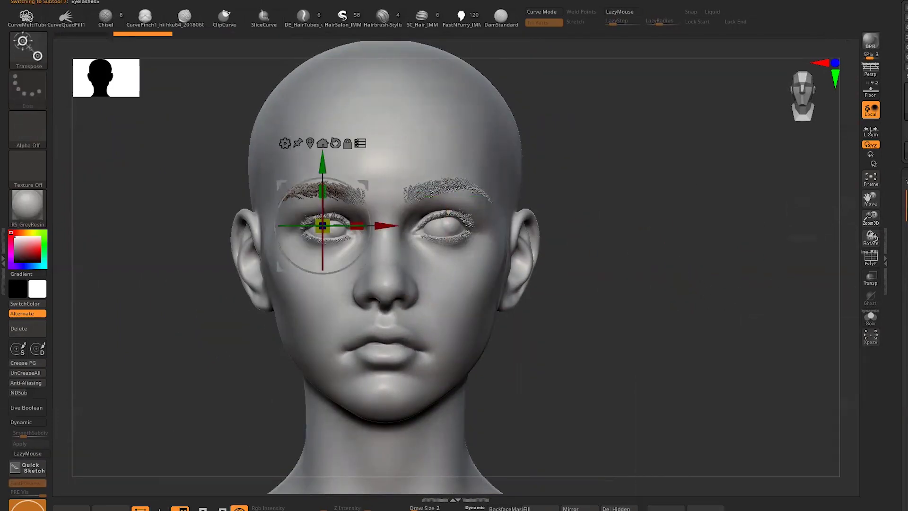
alt+click(497, 227)
- Show the reference photo and rotate the head with Transpose to face front beside it
key(shift+z)
alt+drag(553, 201, 353, 168)
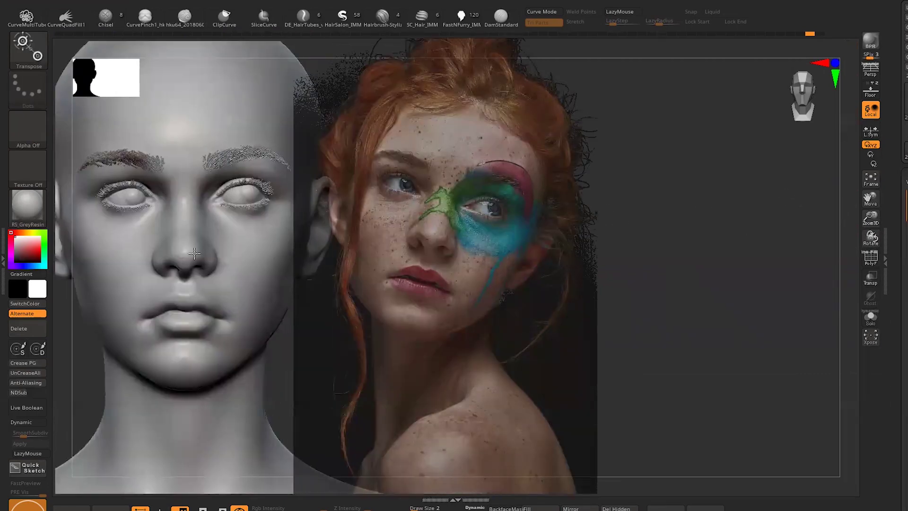
alt+click(193, 137)
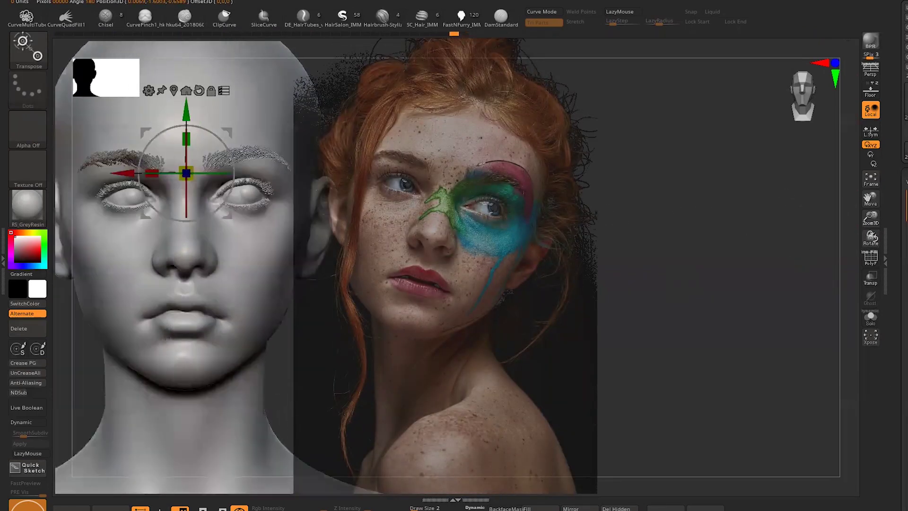
drag(209, 132, 224, 147)
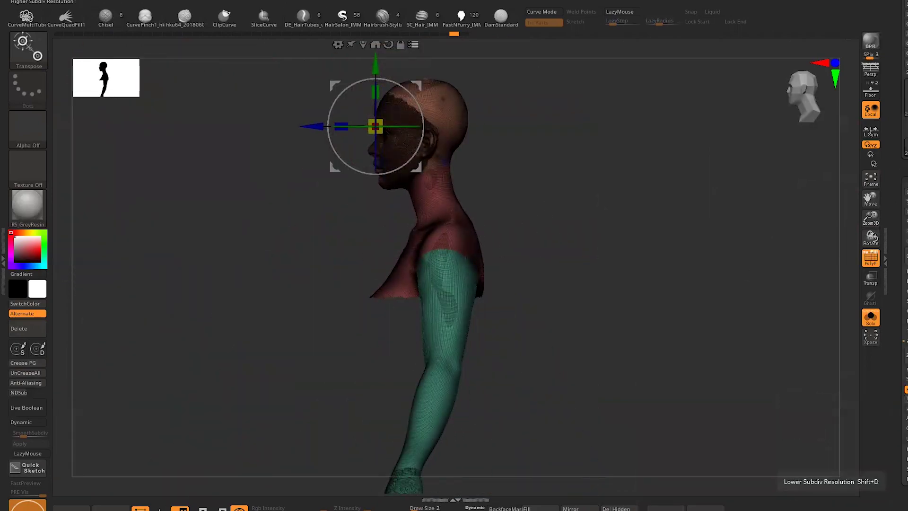
shift+drag(871, 237, 638, 300)
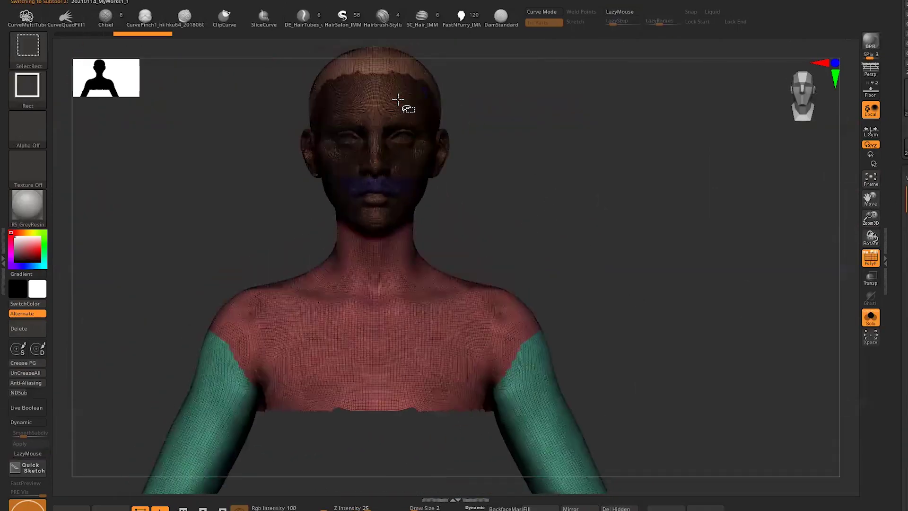
- Hide the head and neck groups and step the subdivision level down and back up
ctrl+shift+click(398, 99)
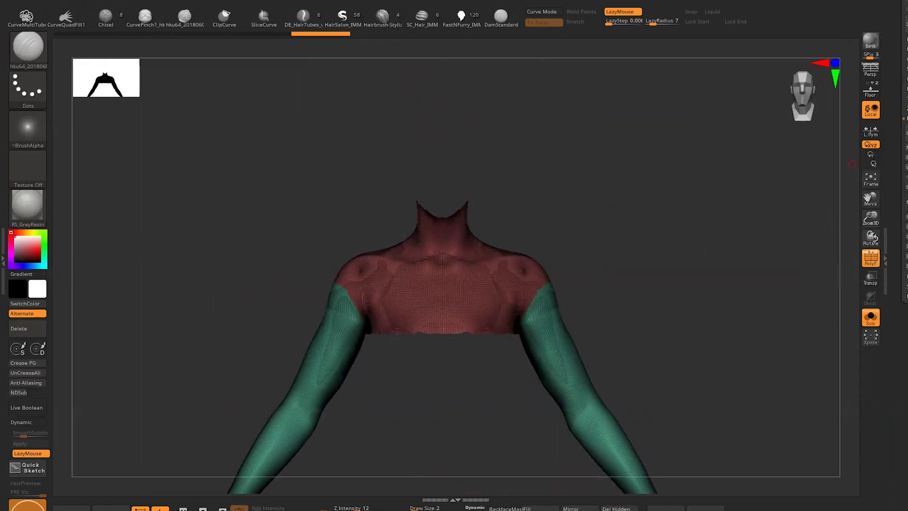
key(shift+d)
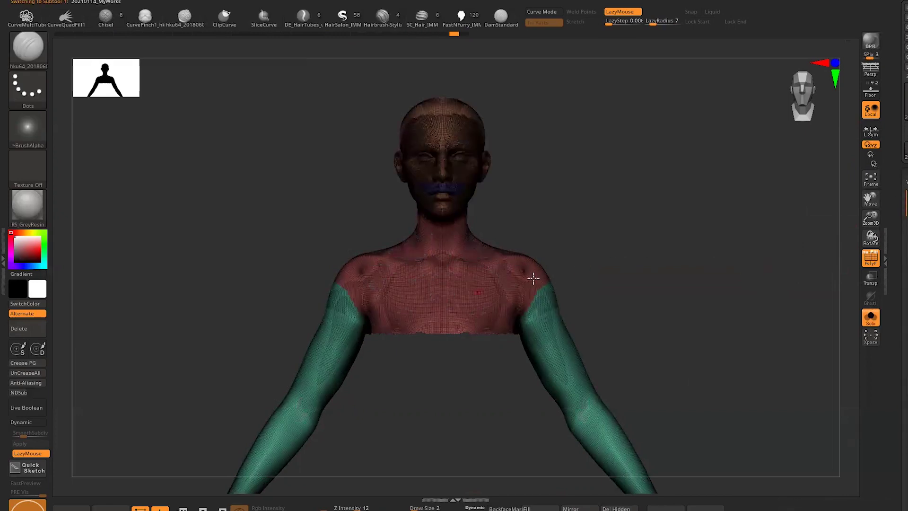
key(f)
key(d)
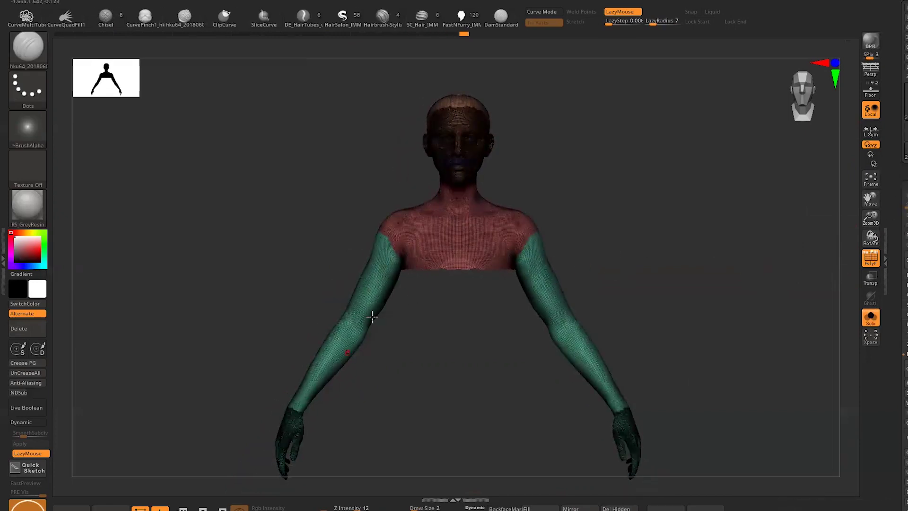
- View the bust and arms SubTools separately in Solo, then save the project
key(Up)
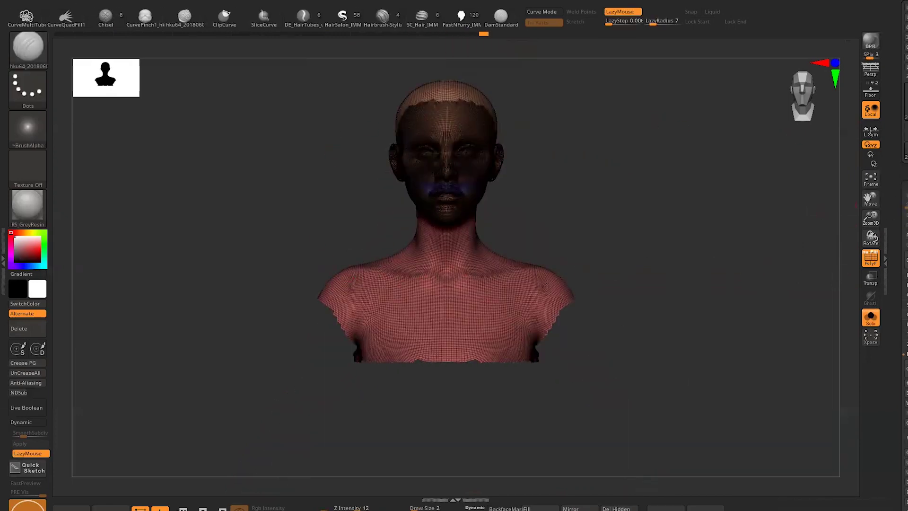
key(Down)
key(f)
key(Up)
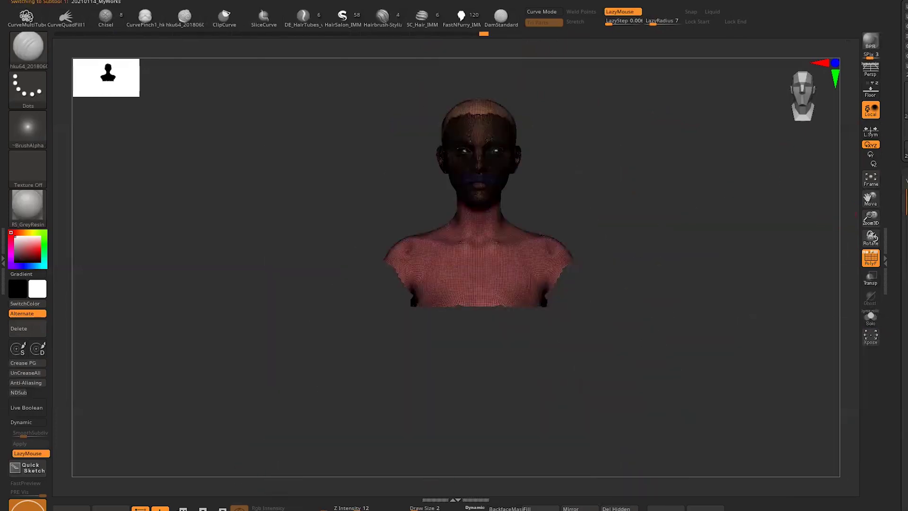
key(ctrl+s)
click(714, 458)
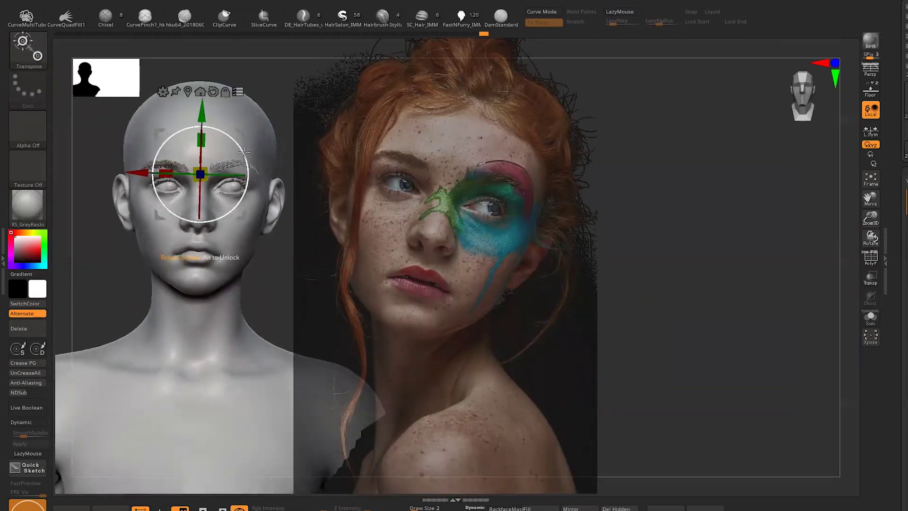
- Move and scale the bust onto the reference photo's face and roughly match its tilt
mouse_move(245, 151)
mouse_down()
mouse_move(492, 163)
mouse_move(494, 138)
mouse_up()
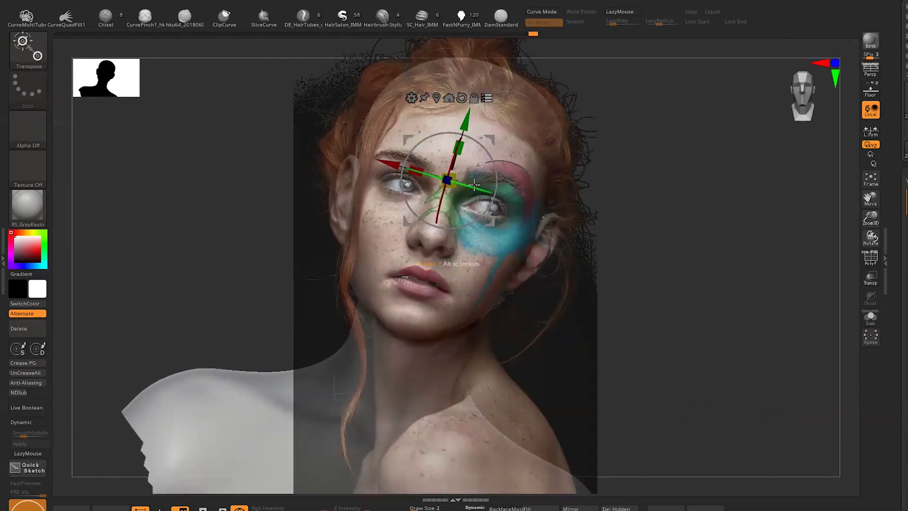
drag(490, 161, 489, 141)
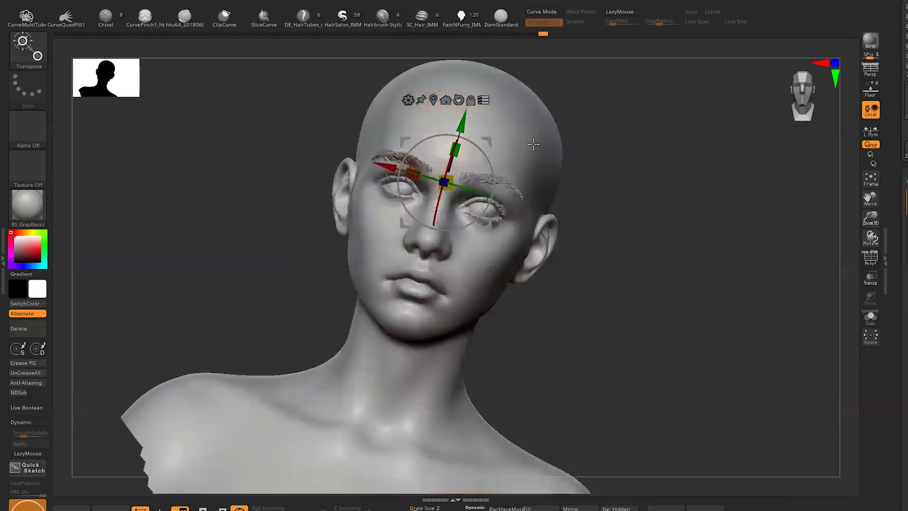
drag(491, 164, 497, 169)
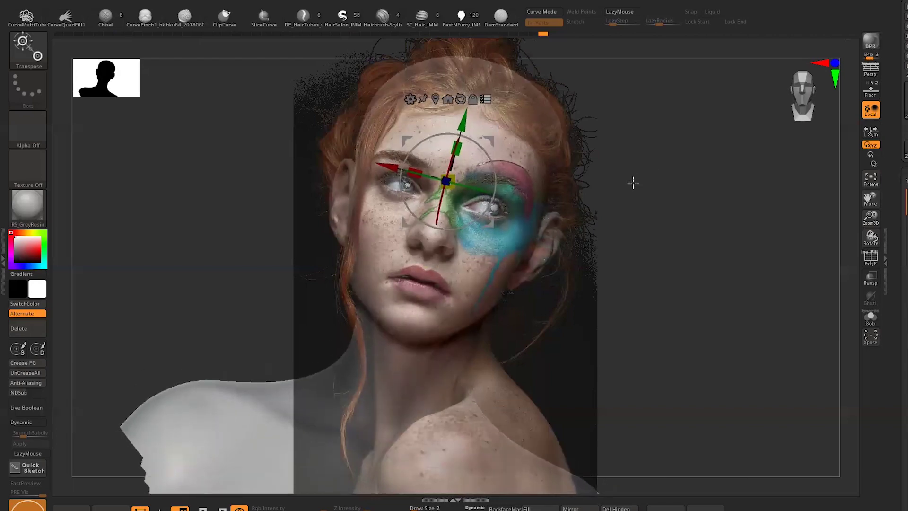
drag(644, 177, 638, 176)
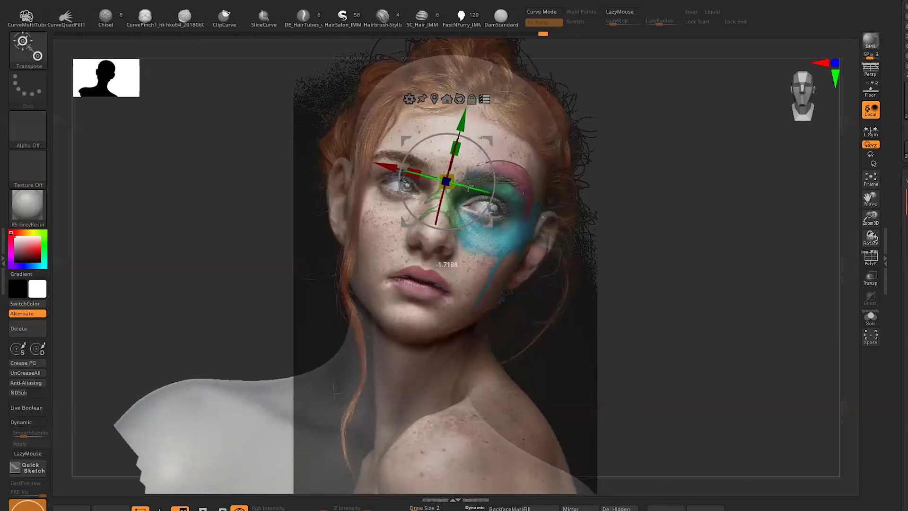
key(q)
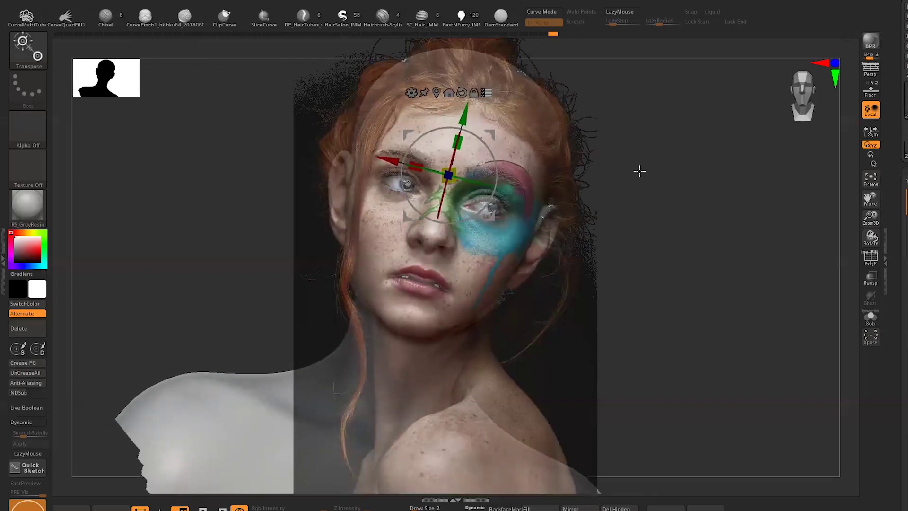
- Fine-tune the bust's rotation in small steps until its face matches the photo
drag(526, 157, 654, 180)
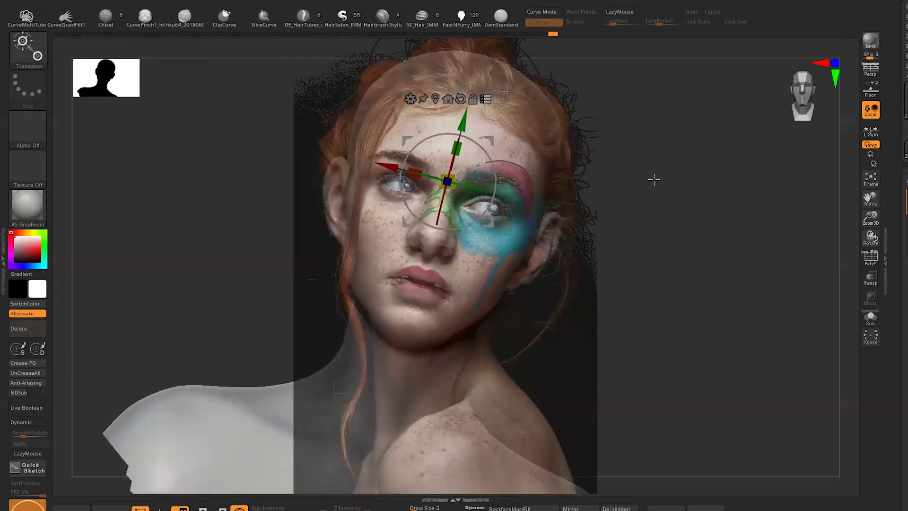
drag(495, 161, 497, 164)
drag(659, 175, 656, 178)
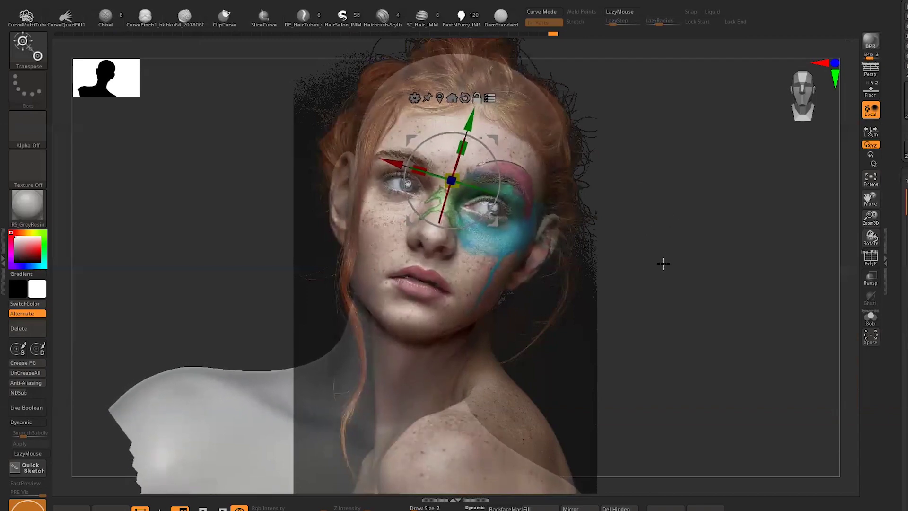
drag(663, 264, 670, 200)
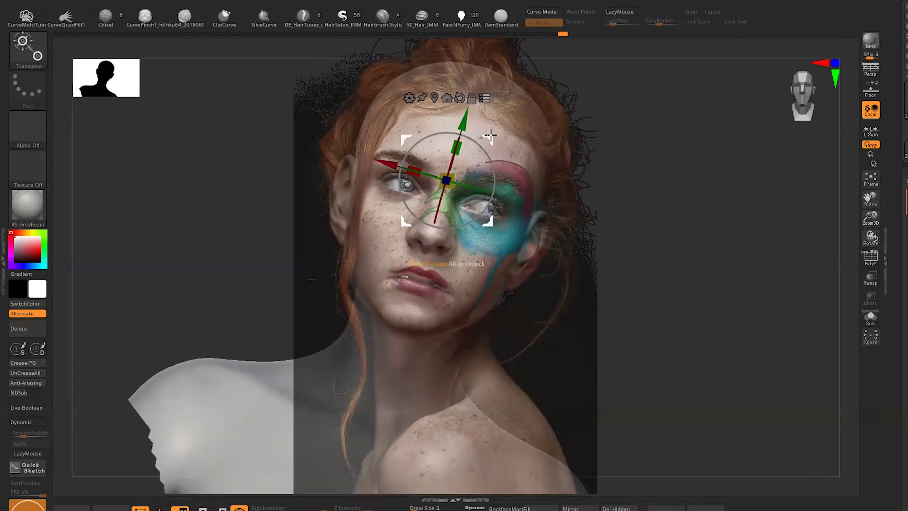
drag(661, 225, 663, 231)
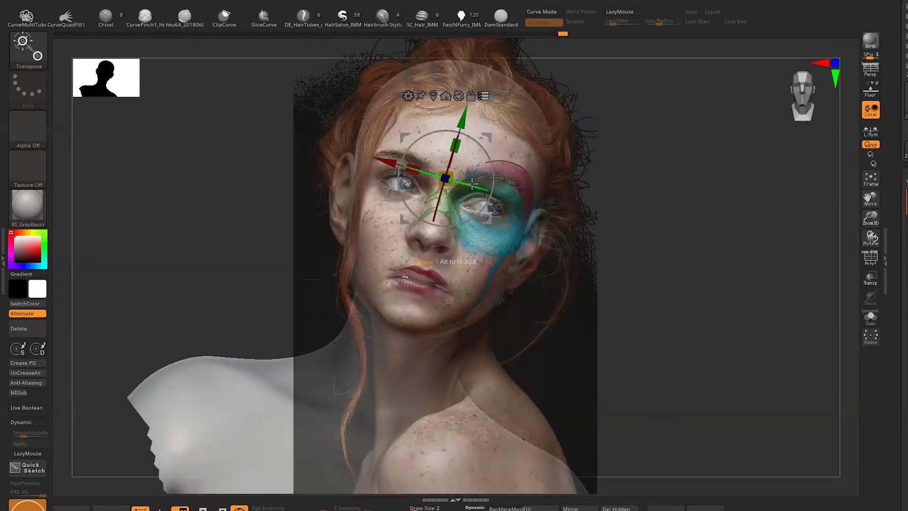
drag(641, 197, 646, 198)
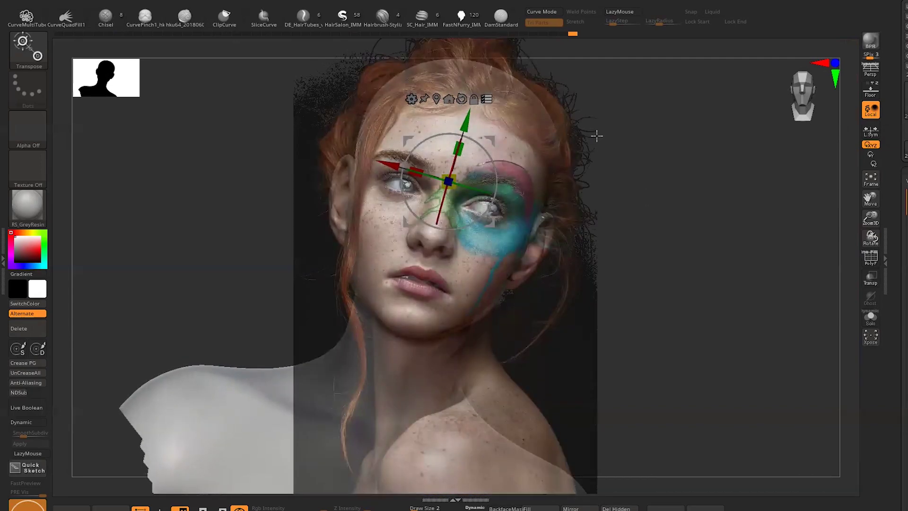
key(q)
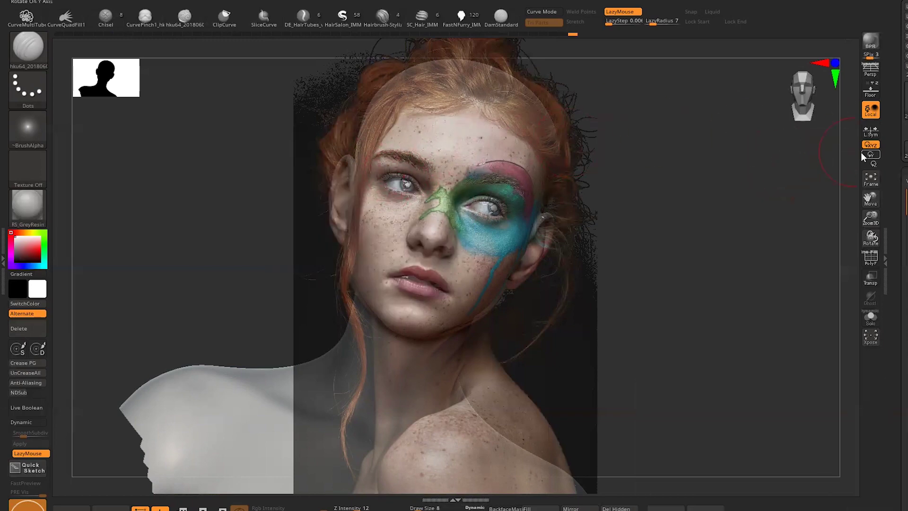
key(shift+z)
key(shift+f)
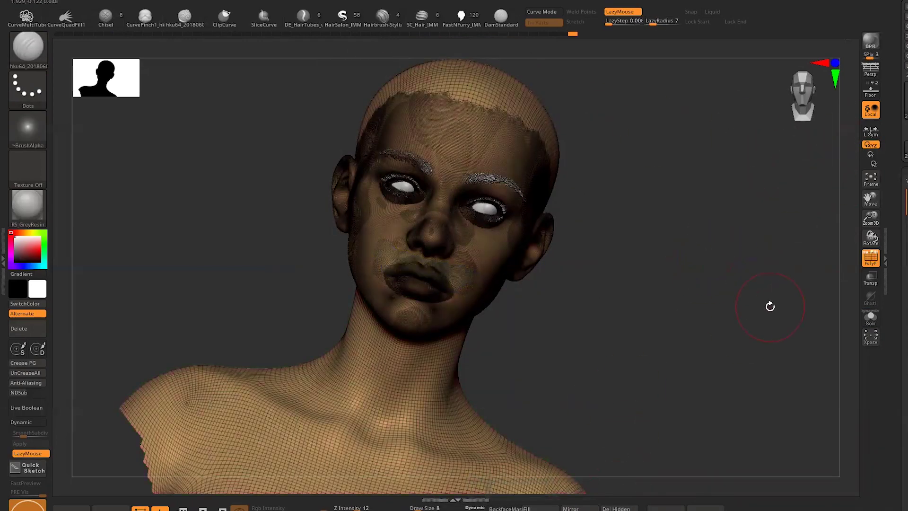
key(shift+f)
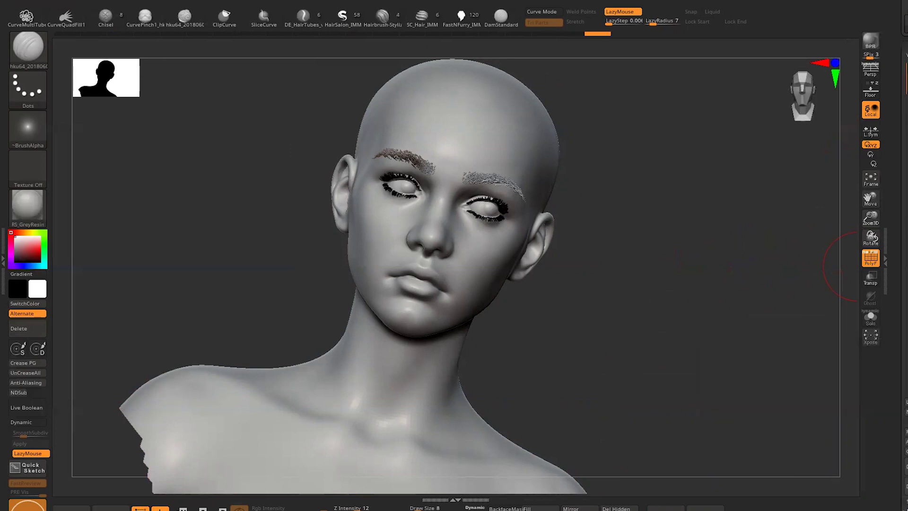
key(alt+Down)
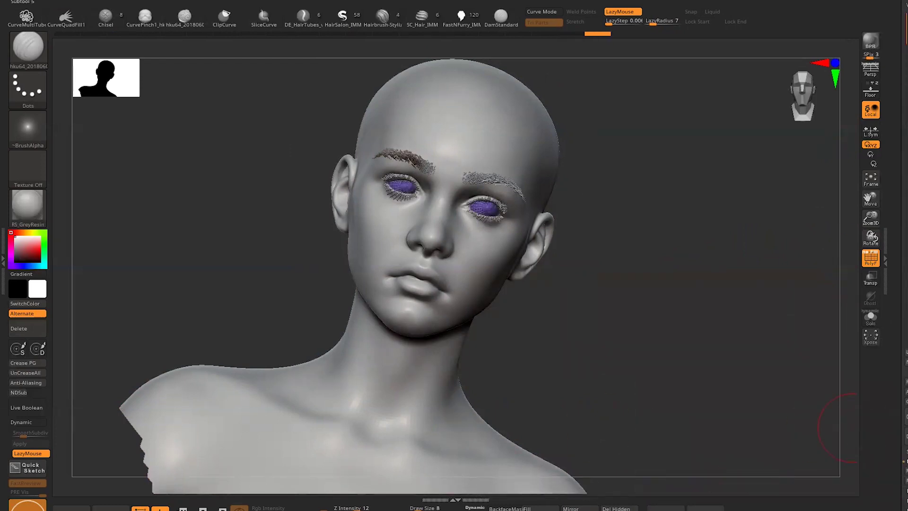
key(alt+Down)
key(alt+Down)
key(alt+Down)
key(alt+Down)
key(alt+Down)
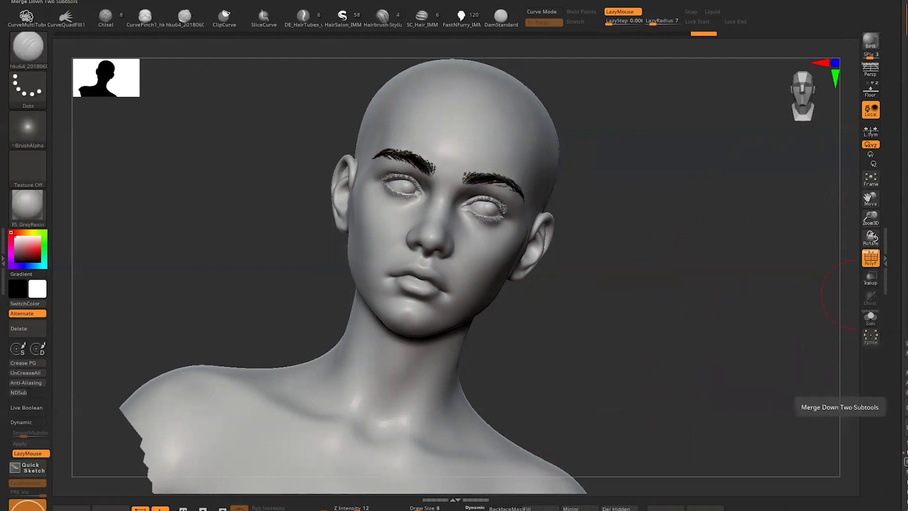
key(alt+Up)
key(shift+f)
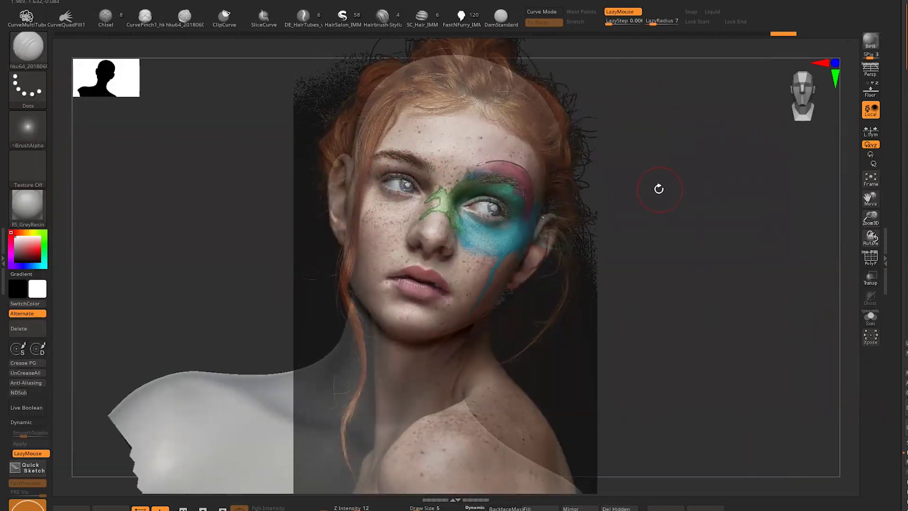
- Check the bust's alignment, smooth the paint around the eye and undo a stroke near the nose
drag(660, 189, 658, 187)
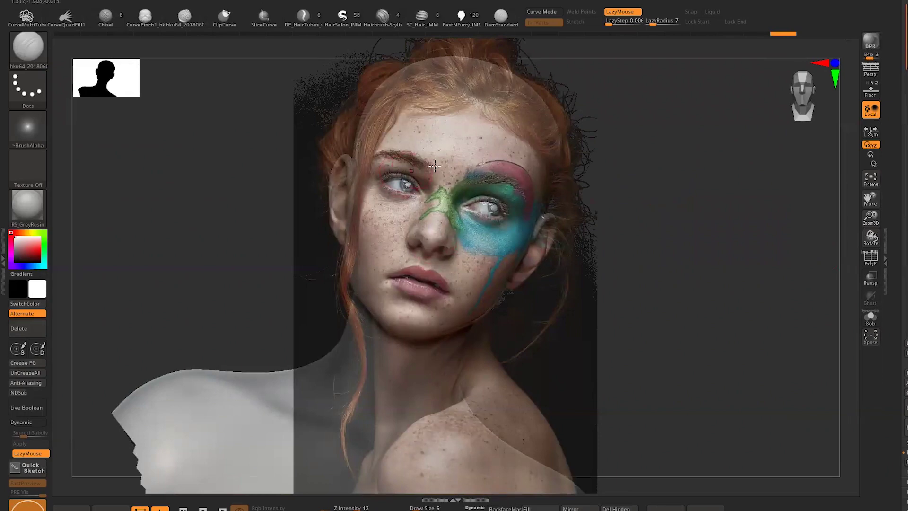
drag(646, 205, 642, 204)
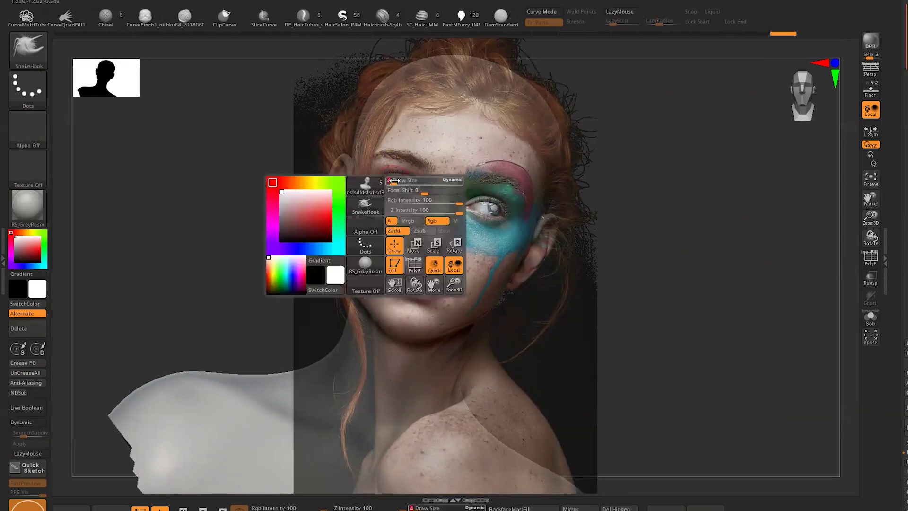
key(shift)
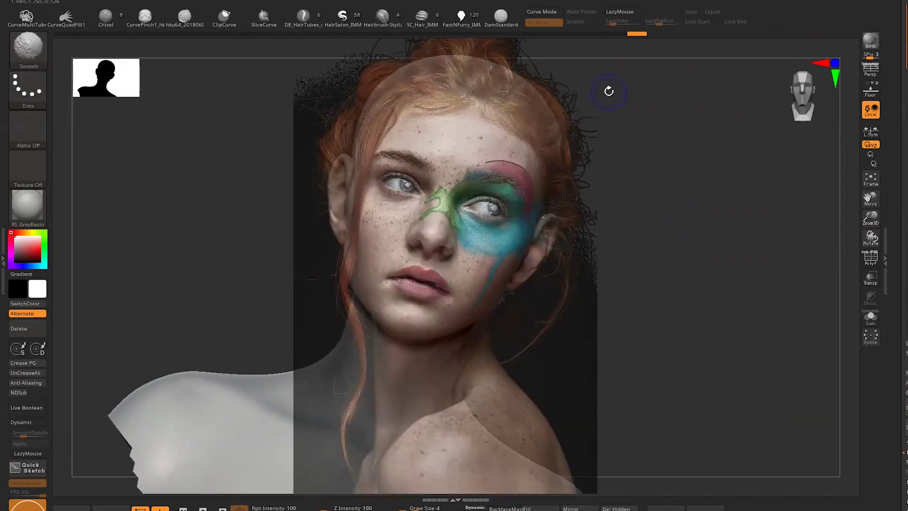
drag(492, 220, 471, 227)
key(space)
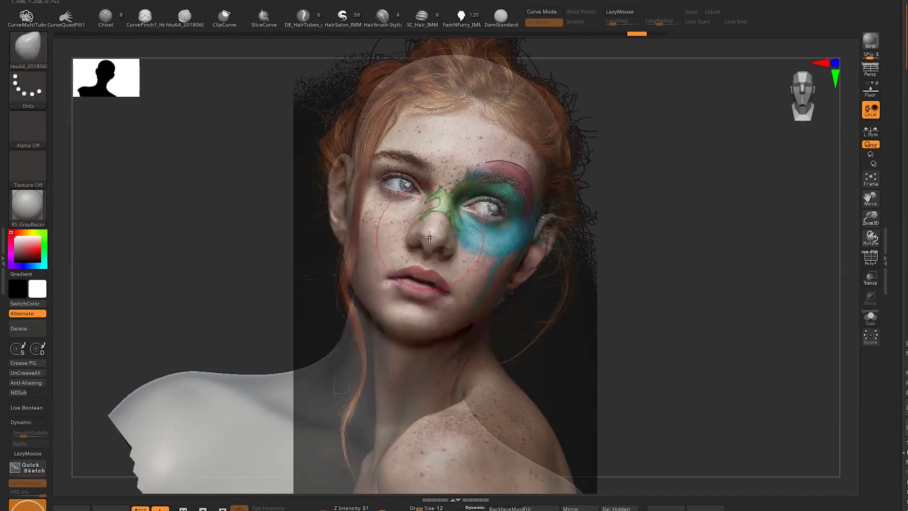
key(ctrl+z)
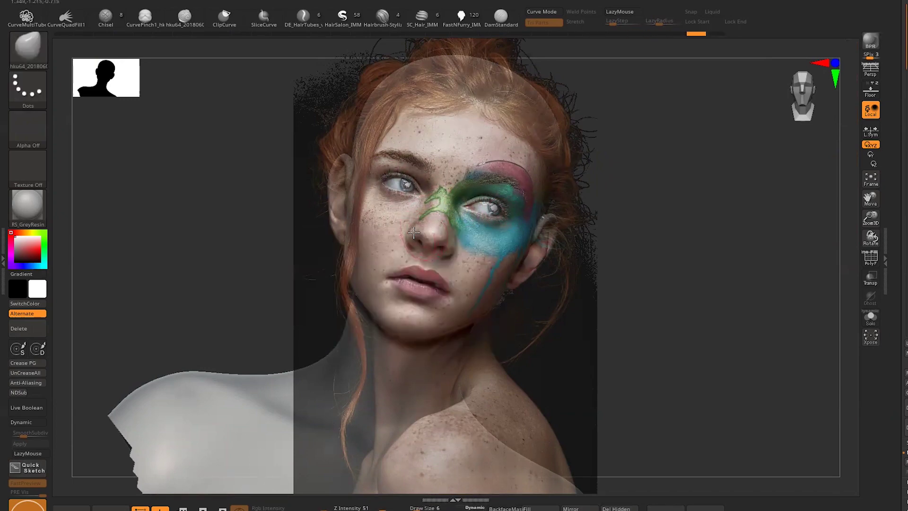
- Alternate between projecting the photo colours and smoothing with an enlarged brush
key(shift)
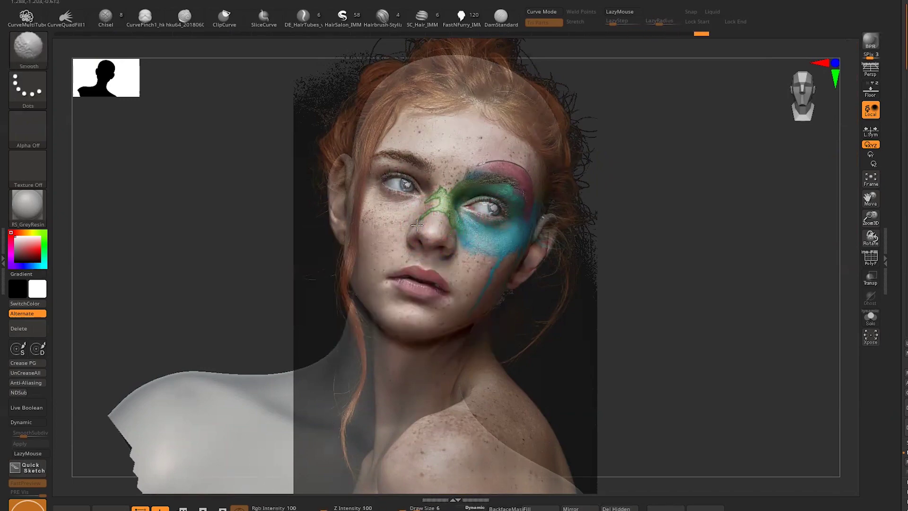
key(space)
key(space)
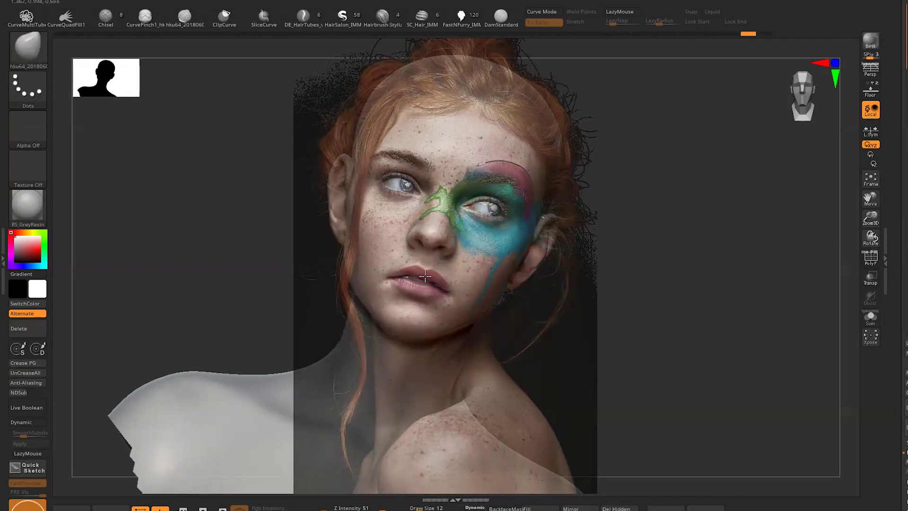
key(shift)
key(space)
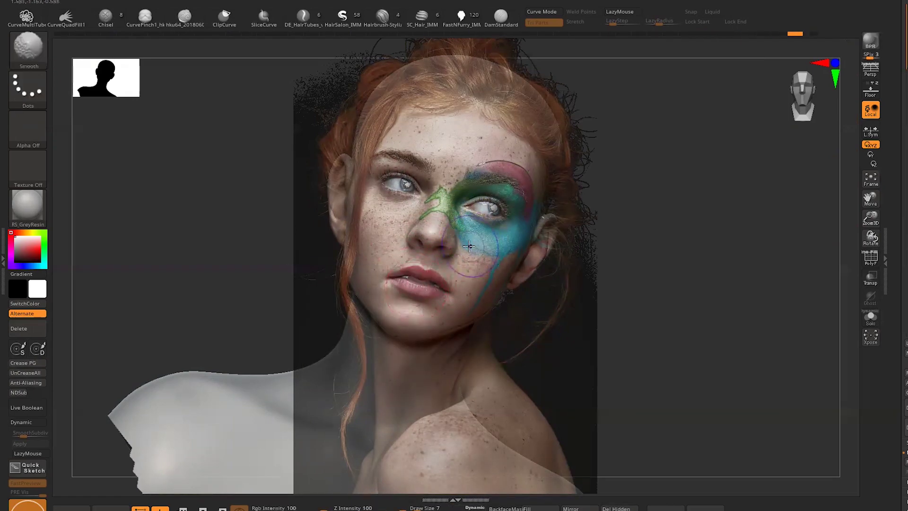
key(space)
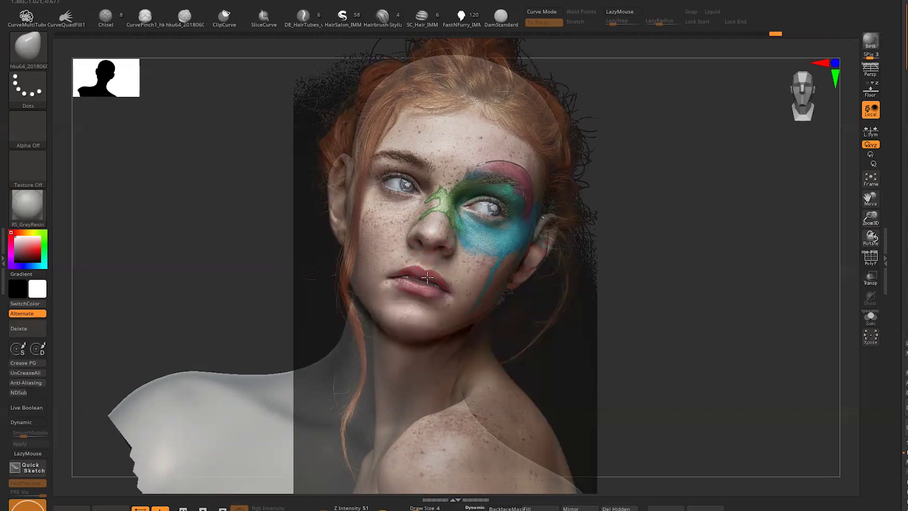
key(space)
- Briefly pick a stretch brush via B-S-H, then paint photo colours on the lips with a smaller brush
key(b)
key(s)
key(h)
key(space)
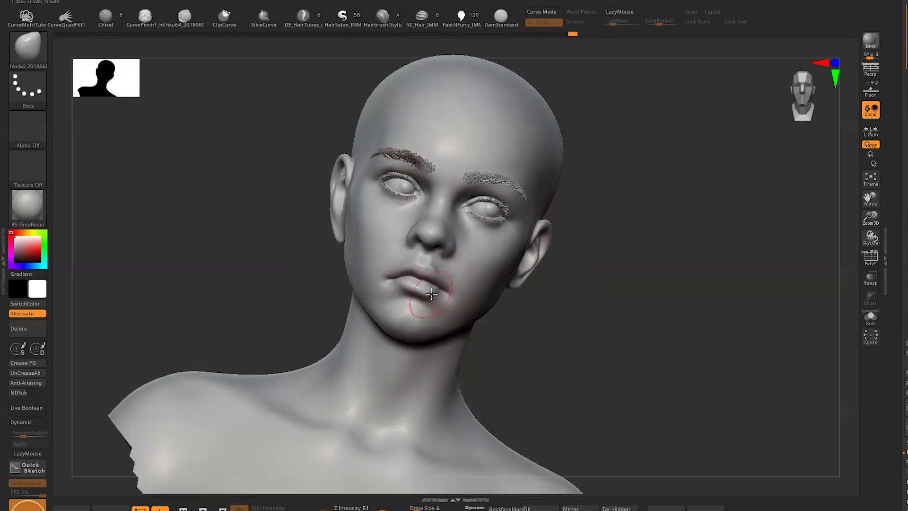
key(space)
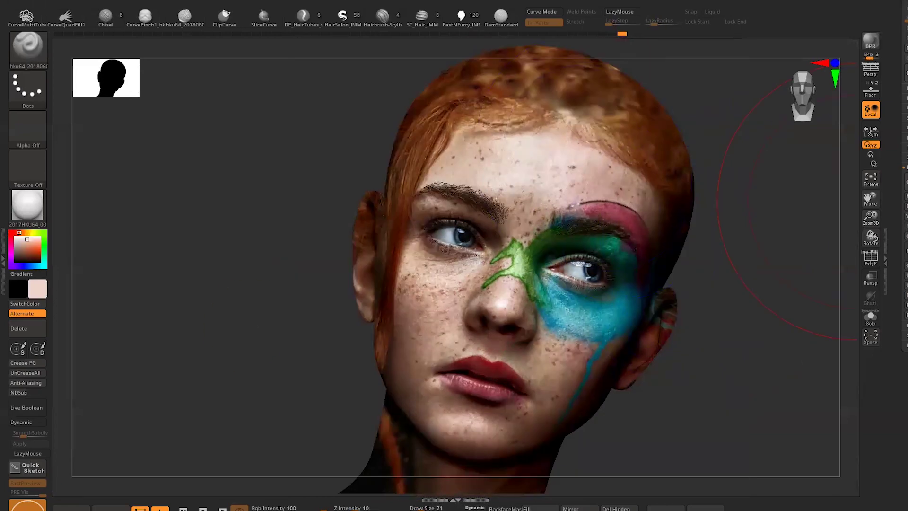
- Turn the photo-textured head, save the project and display the bust's PolyFrame wireframe
key(shift)
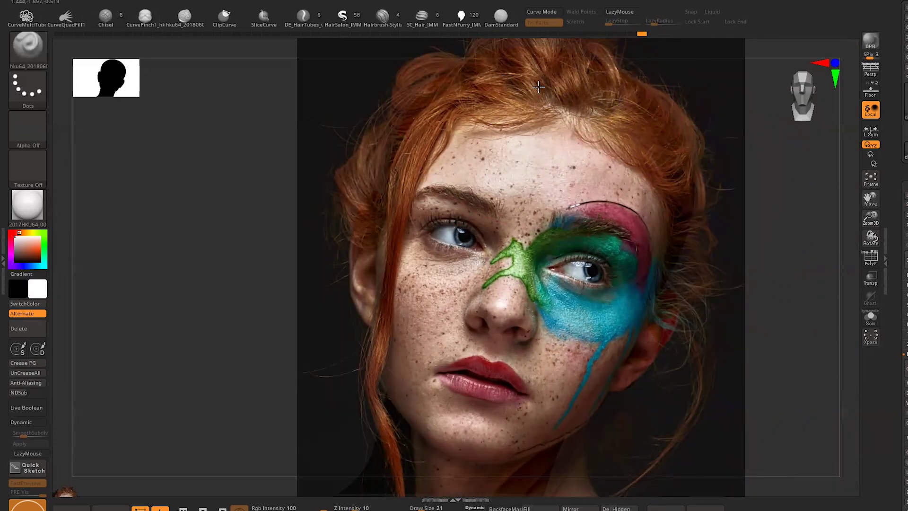
drag(750, 221, 714, 182)
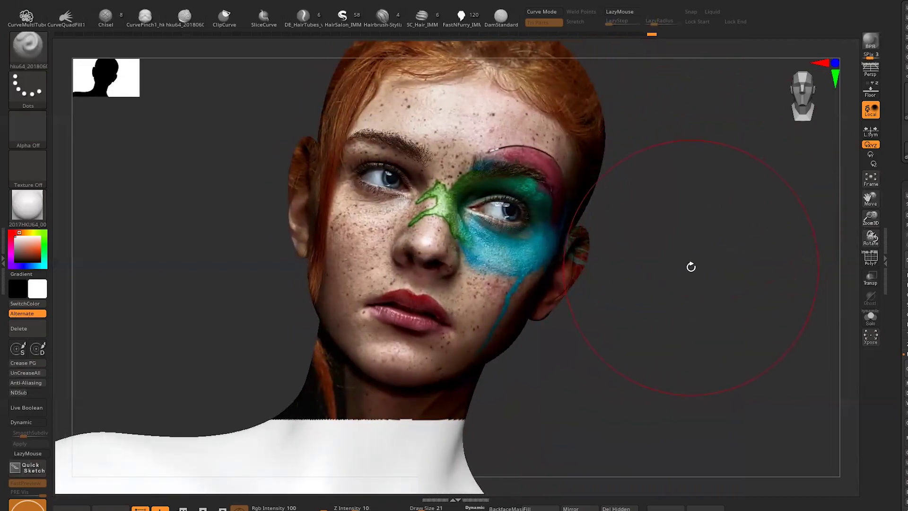
key(ctrl+s)
key(Return)
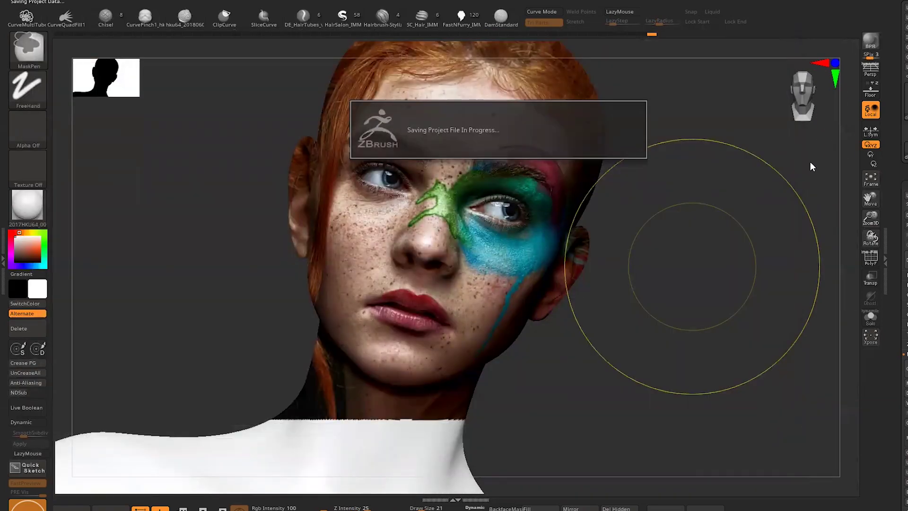
mouse_move(680, 194)
mouse_down()
mouse_move(648, 300)
mouse_move(792, 254)
mouse_move(850, 208)
mouse_up()
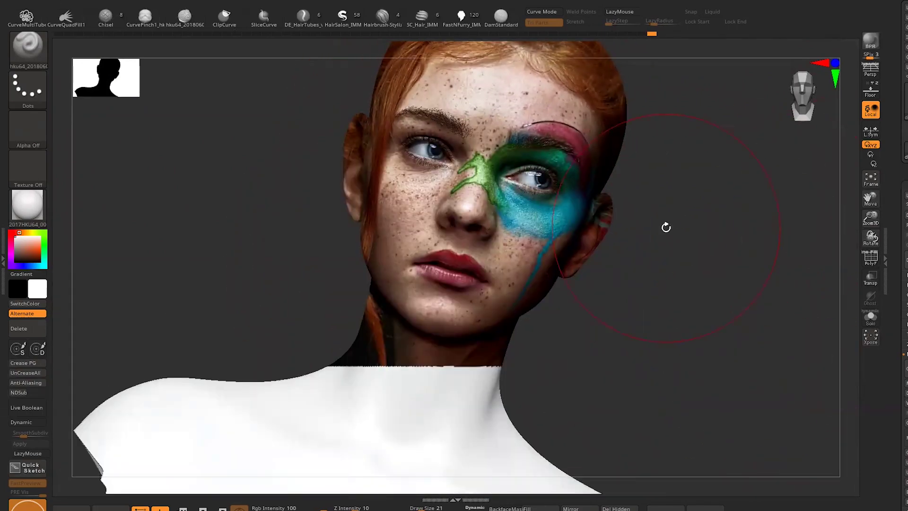
key(shift+f)
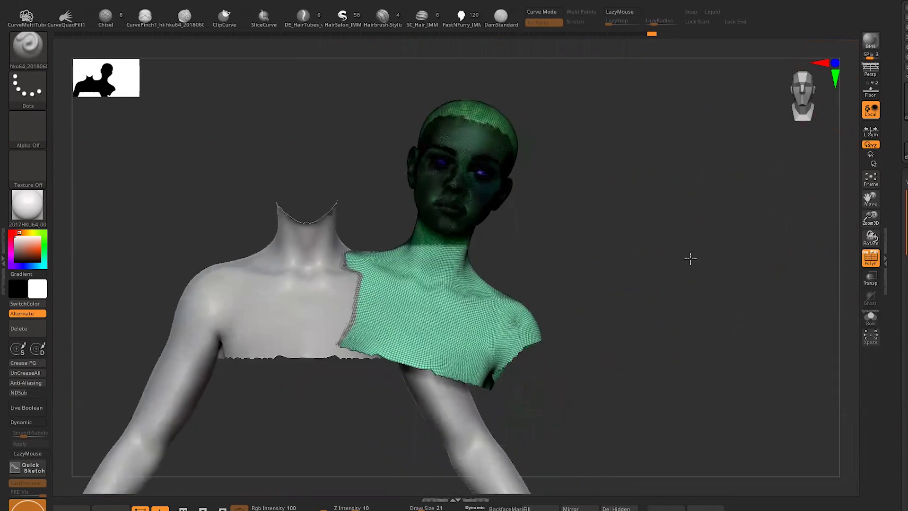
- Lasso-hide the bust's shoulders and neck, then orbit to check the result
alt+click(400, 295)
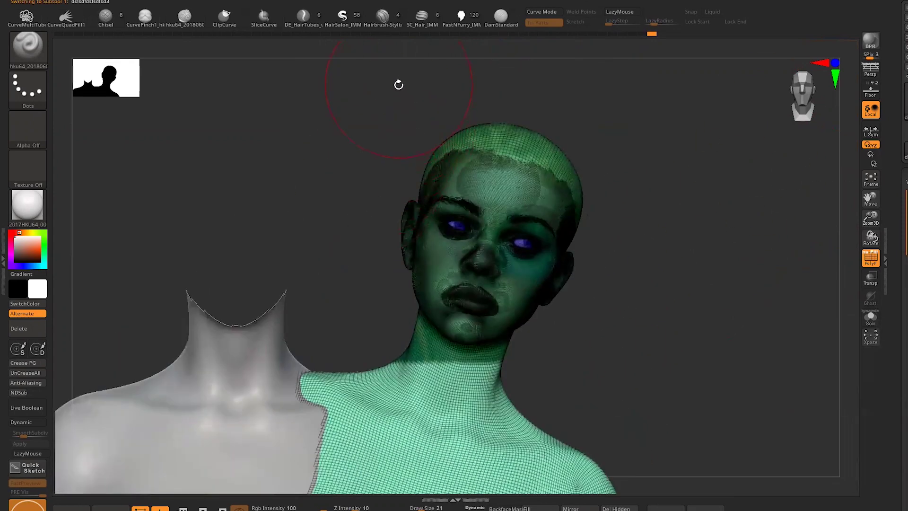
click(28, 45)
click(120, 96)
mouse_move(457, 78)
ctrl+shift+mouse_down()
mouse_move(382, 307)
mouse_move(426, 378)
ctrl+shift+mouse_up()
drag(659, 243, 537, 233)
drag(577, 265, 854, 256)
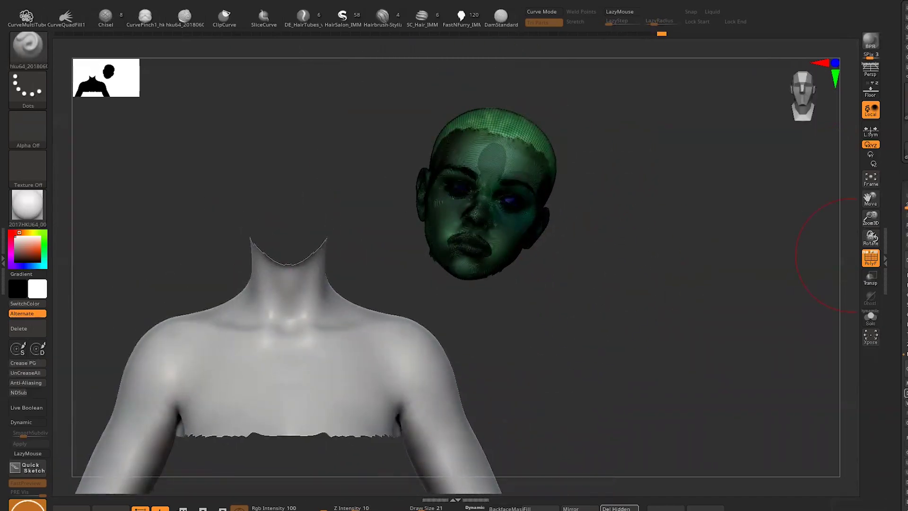
- Turn off PolyF, set up Transpose move on the body and enable the Floor grid
click(871, 258)
key(space)
drag(661, 239, 549, 341)
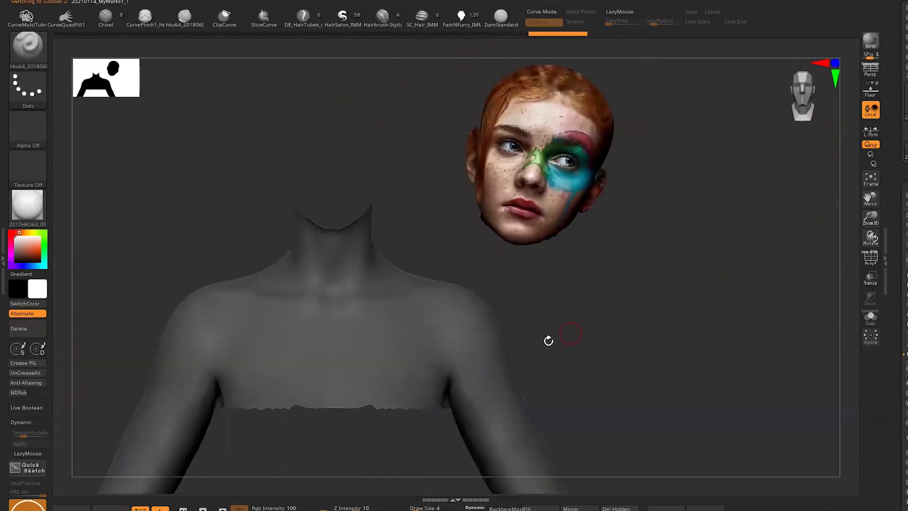
key(w)
click(371, 270)
drag(420, 239, 465, 322)
key(shift+p)
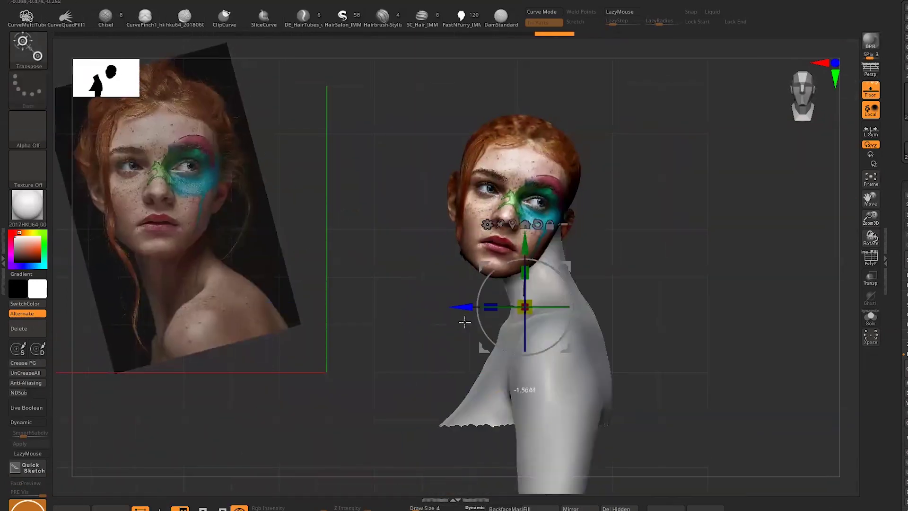
- Orbit around the head's profile and front with the body's polyframe wireframe shown
drag(465, 323, 511, 267)
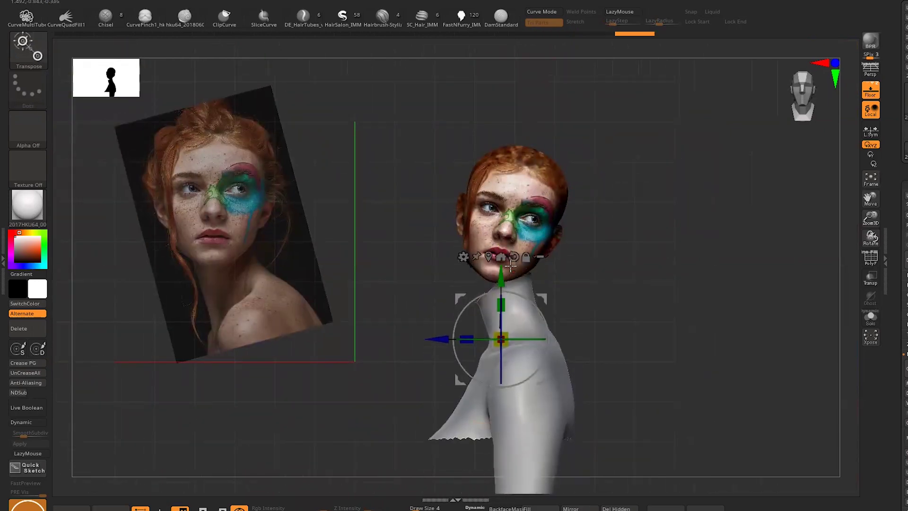
key(q)
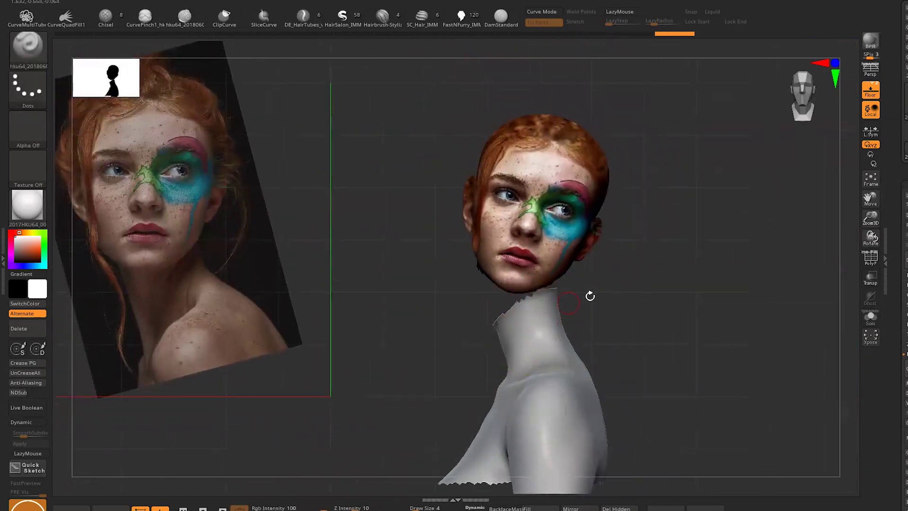
drag(590, 298, 497, 311)
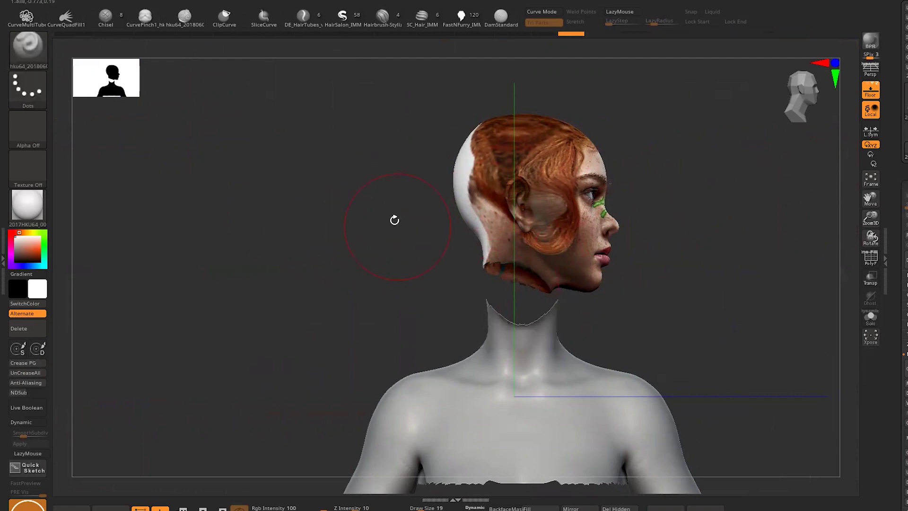
key(shift+f)
drag(543, 361, 629, 304)
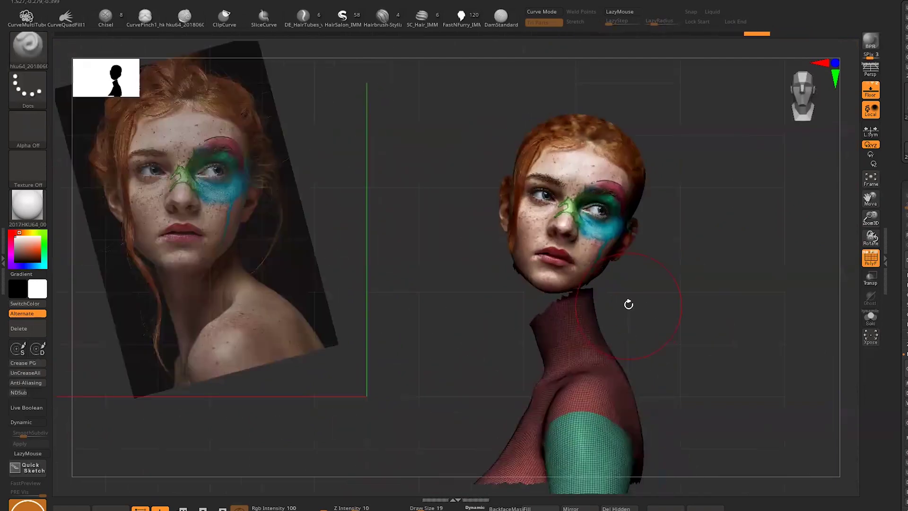
- Raise the grey body with the Transpose move line until its neck meets the head
key(w)
alt+drag(580, 367, 558, 323)
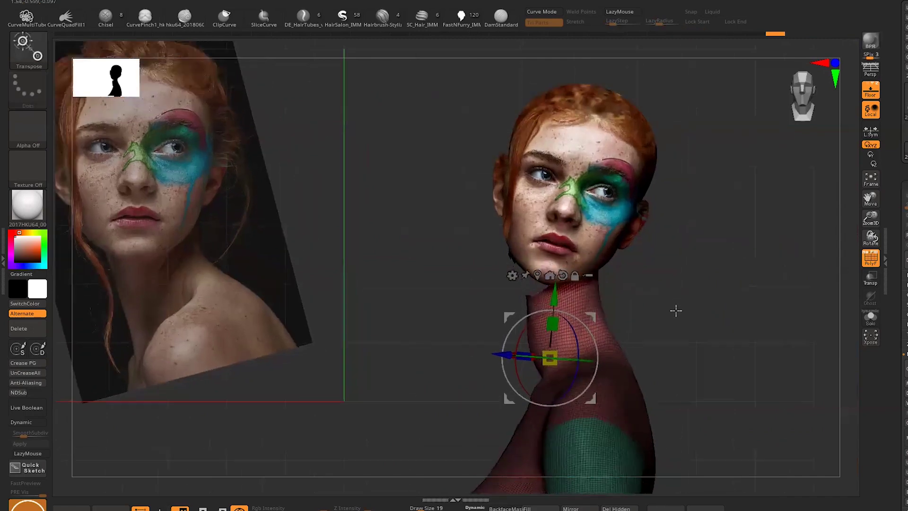
alt+drag(677, 309, 627, 211)
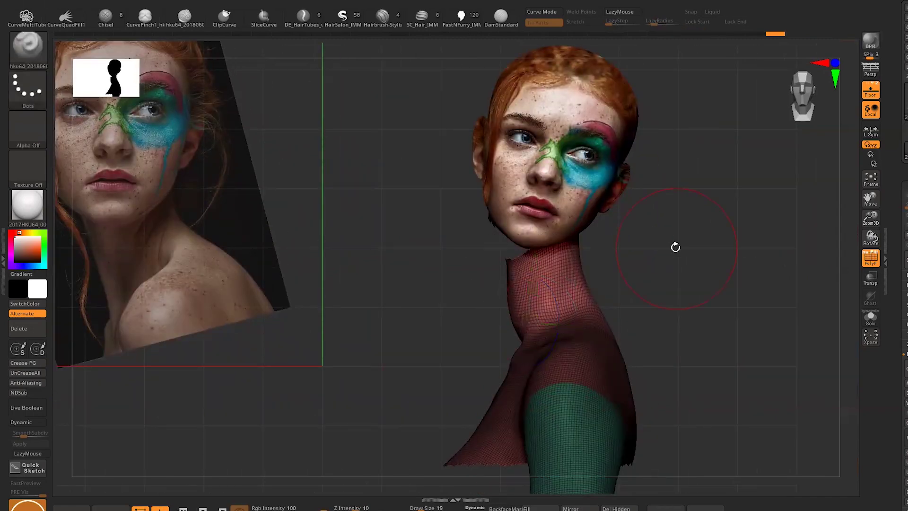
mouse_move(598, 304)
mouse_down()
mouse_move(577, 255)
mouse_move(720, 275)
mouse_move(306, 424)
mouse_move(569, 382)
mouse_up()
drag(655, 235, 583, 223)
key(ctrl)
mouse_move(742, 223)
mouse_down()
mouse_move(630, 261)
mouse_move(534, 251)
mouse_up()
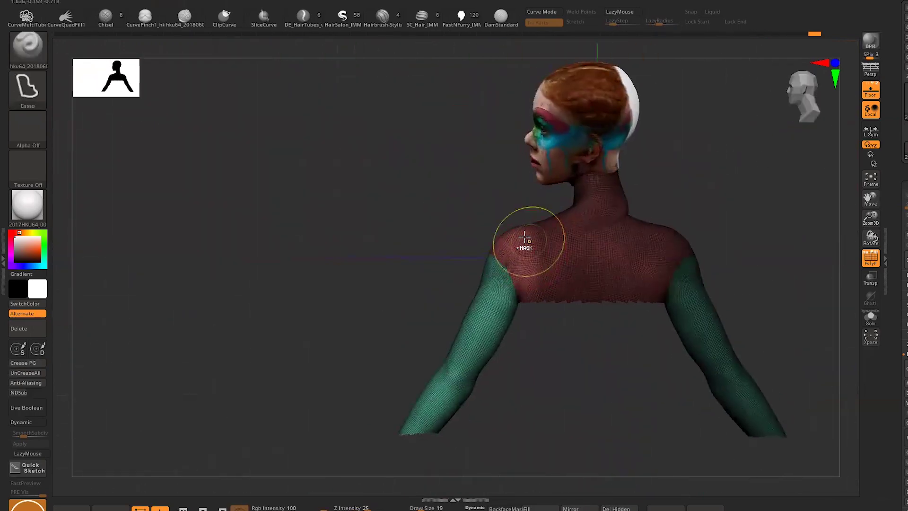
- Reshape the shoulder with the Move tool to match the reference photo
mouse_move(497, 340)
mouse_down()
mouse_move(493, 230)
mouse_move(597, 262)
mouse_up()
key(w)
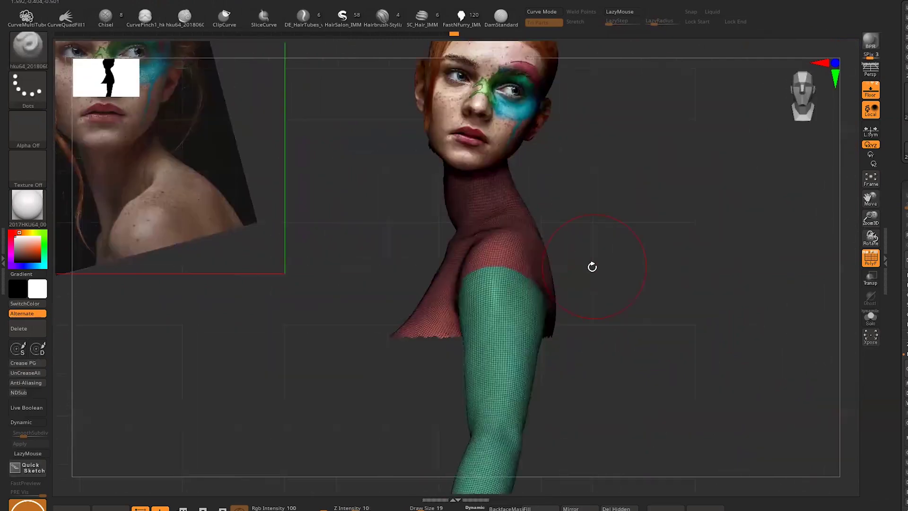
mouse_move(542, 246)
mouse_down()
mouse_move(499, 264)
mouse_move(505, 315)
mouse_move(517, 331)
mouse_up()
mouse_move(622, 263)
mouse_down()
mouse_move(602, 217)
mouse_move(476, 172)
mouse_up()
mouse_move(520, 256)
mouse_down()
mouse_move(652, 199)
mouse_move(679, 213)
mouse_up()
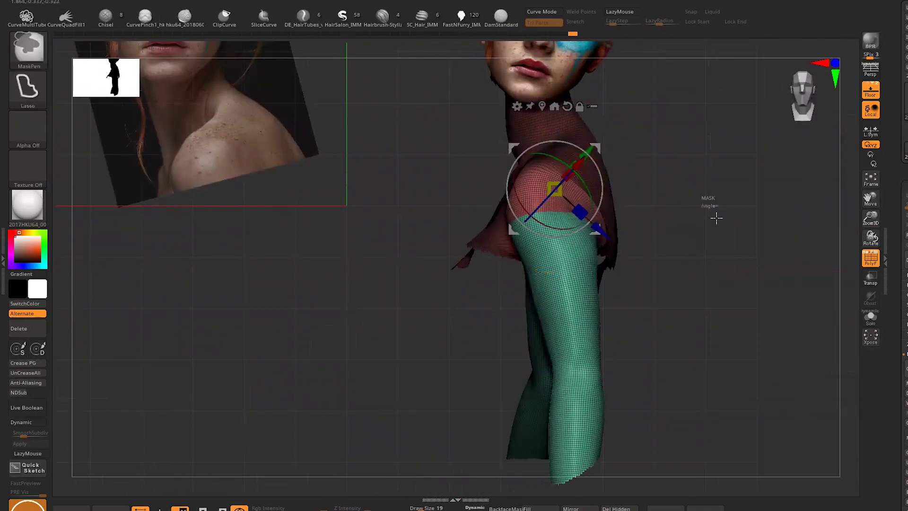
key(q)
- Zoom in on the head, try the ClayTubes brush, and return to the hku64 Dots brush
alt+right_drag(513, 142, 509, 223)
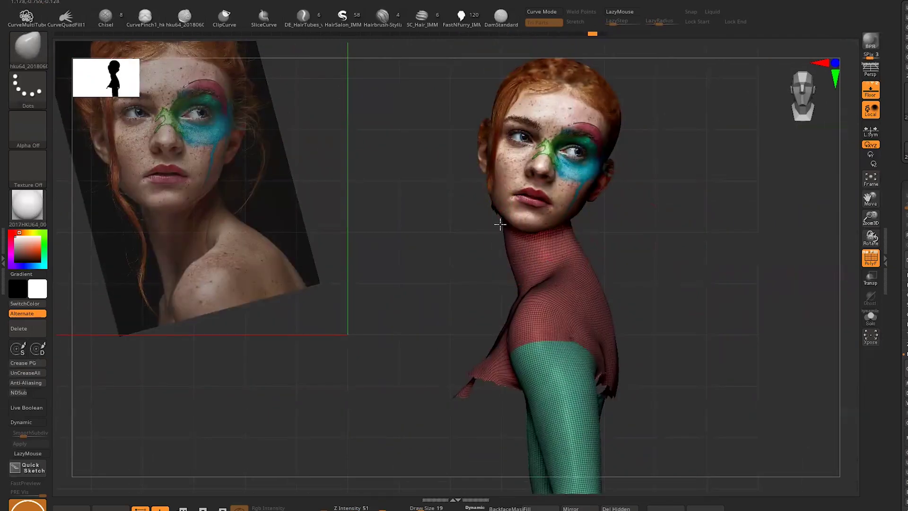
alt+right_drag(694, 280, 441, 310)
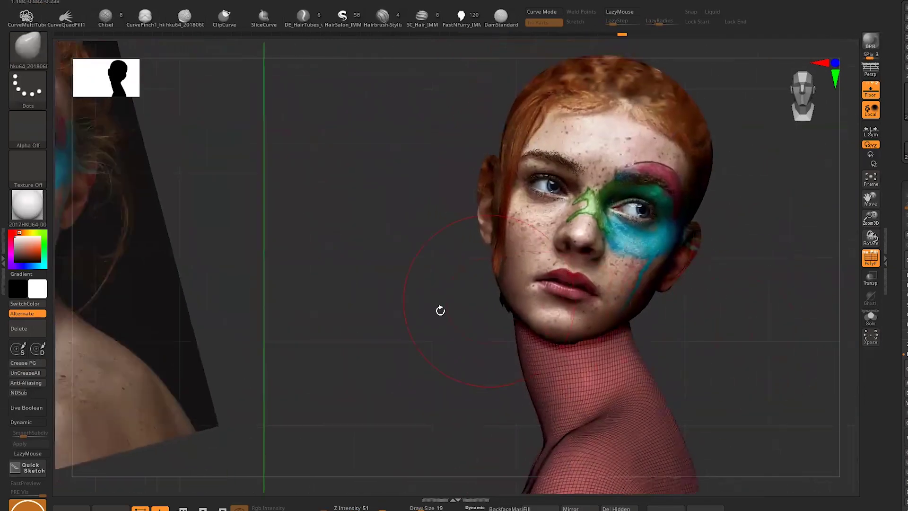
key(space)
click(685, 425)
mouse_move(686, 425)
right_down()
mouse_move(779, 328)
mouse_move(585, 318)
mouse_move(568, 345)
mouse_move(506, 326)
mouse_move(739, 228)
mouse_move(513, 299)
mouse_move(568, 237)
mouse_move(470, 308)
mouse_move(605, 137)
mouse_move(419, 316)
mouse_move(544, 300)
mouse_move(542, 289)
mouse_move(572, 306)
mouse_move(535, 302)
right_up()
alt+click(553, 336)
key(space)
- Make the head-and-neck mesh (Subtool 2) active and turn to a three-quarter face view
alt+click(544, 300)
mouse_move(362, 334)
right_down()
mouse_move(683, 305)
mouse_move(488, 286)
mouse_move(523, 335)
mouse_move(369, 337)
mouse_move(662, 356)
right_up()
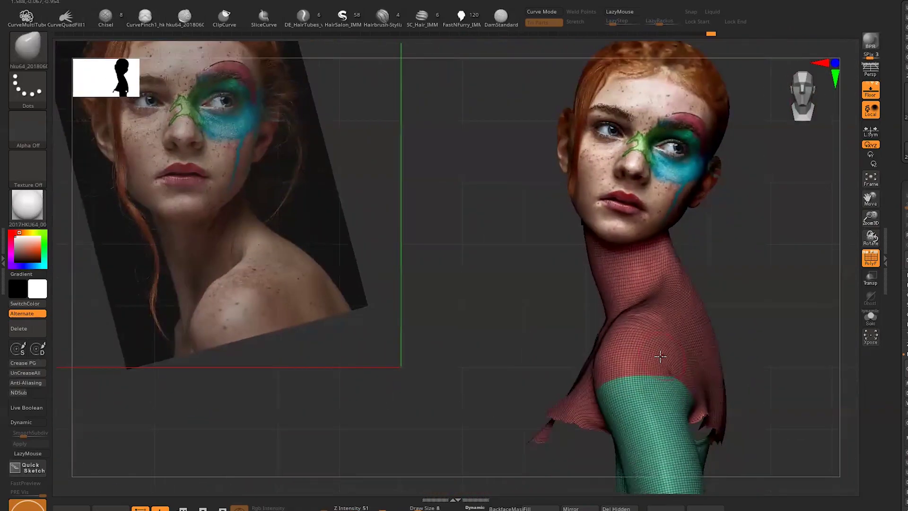
mouse_move(761, 318)
right_down()
mouse_move(634, 305)
mouse_move(763, 347)
mouse_move(490, 266)
mouse_move(452, 239)
right_up()
mouse_move(545, 313)
right_down()
mouse_move(657, 270)
mouse_move(648, 257)
mouse_move(680, 309)
mouse_move(799, 383)
mouse_move(754, 295)
right_up()
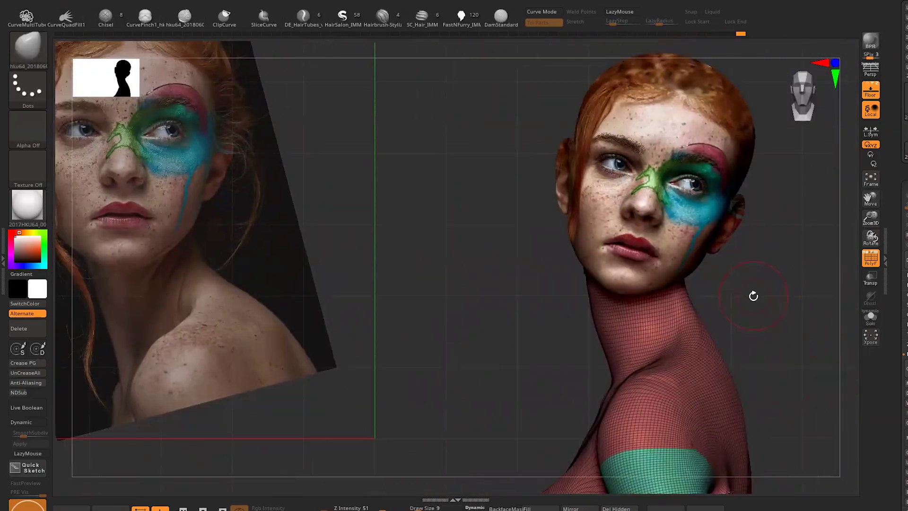
click(27, 204)
- Fill the neck subtool with the SkinShade4 material only
click(371, 318)
click(611, 2)
click(601, 21)
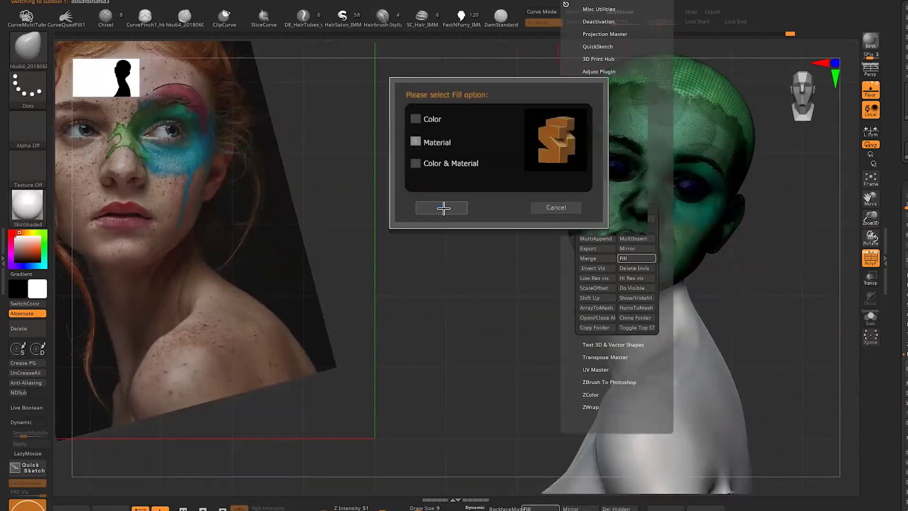
click(443, 205)
mouse_move(492, 319)
right_down()
mouse_move(511, 294)
mouse_move(773, 325)
right_up()
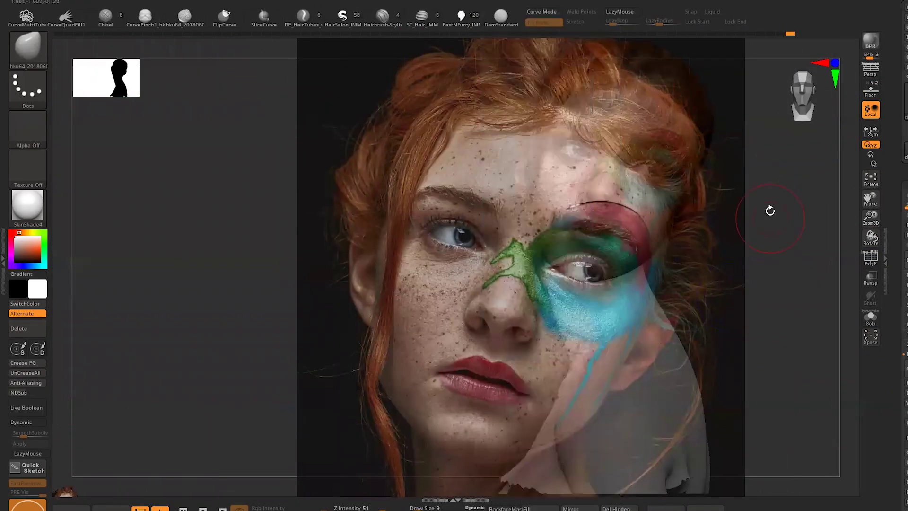
- Save the project and align the Spotlight reference photo over the head
key(ctrl+s)
click(719, 461)
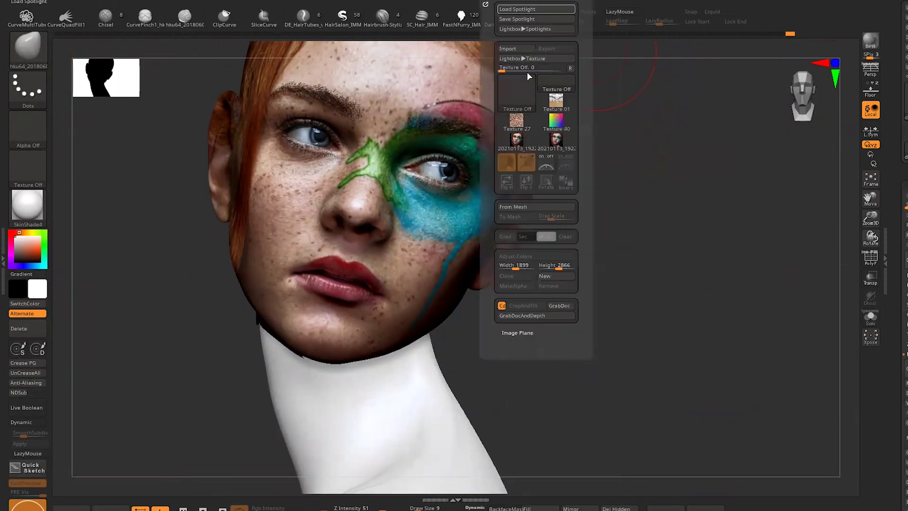
click(545, 141)
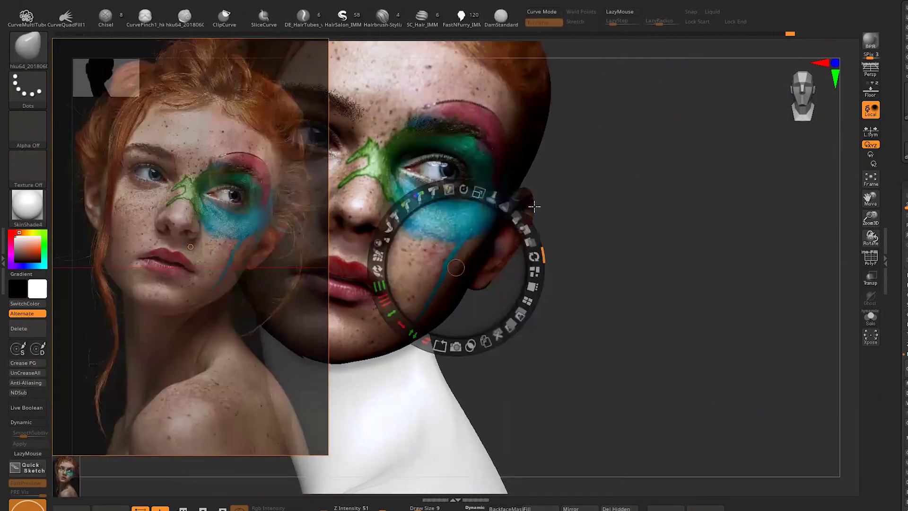
drag(471, 274, 690, 274)
drag(725, 241, 715, 212)
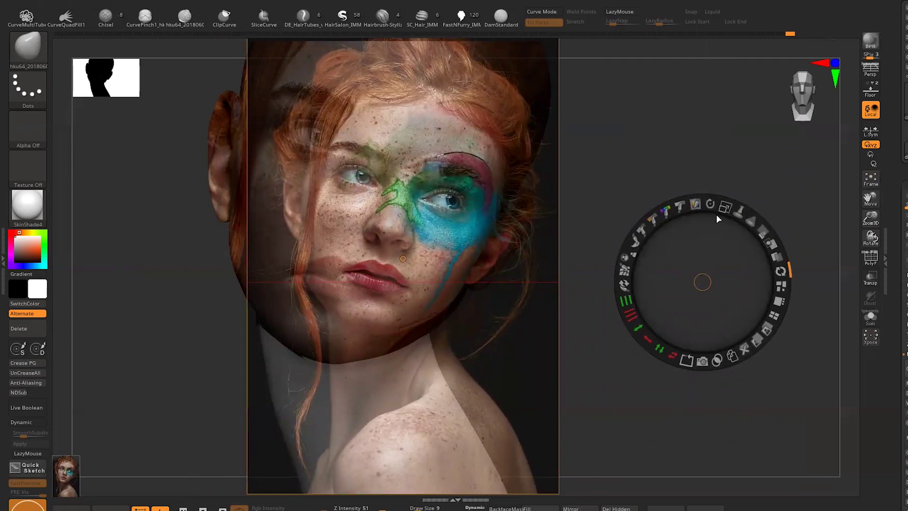
key(z)
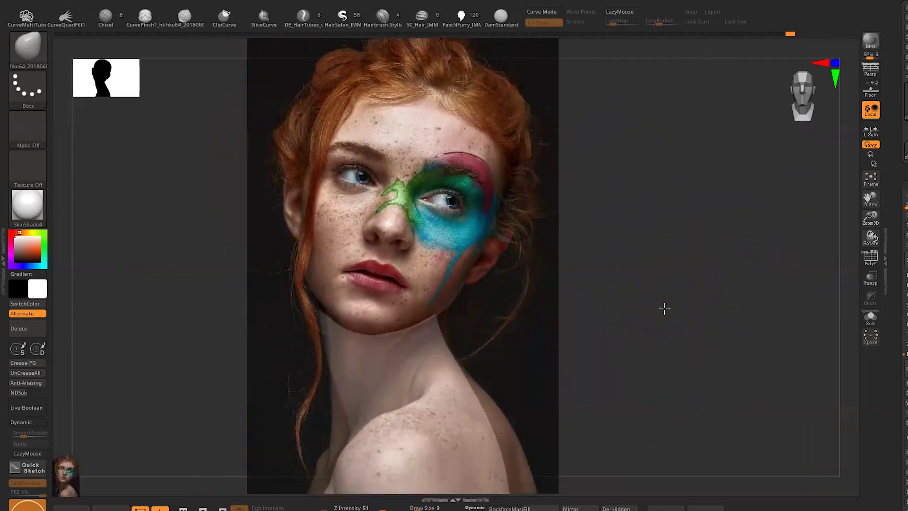
- Switch between the ClayTubes and hku64 brushes, setting sizes 33, 8 and 15
key(s)
drag(534, 406, 506, 403)
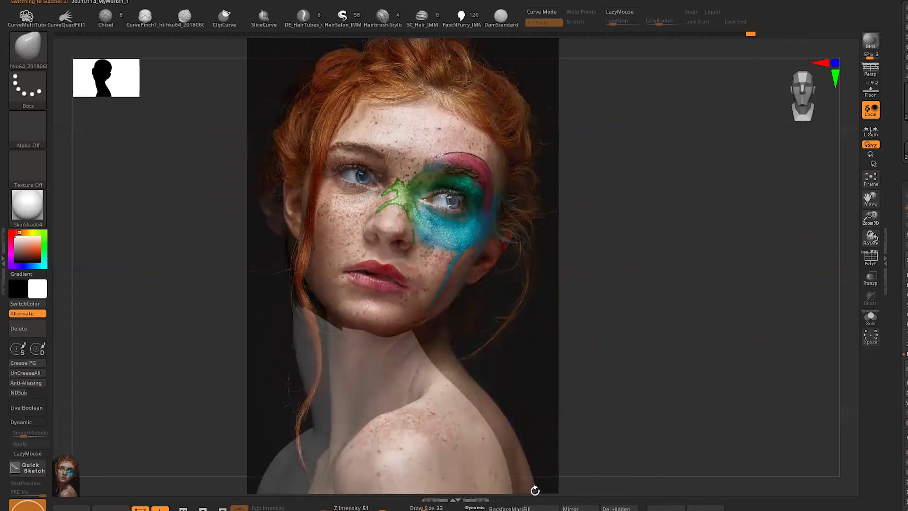
key(space)
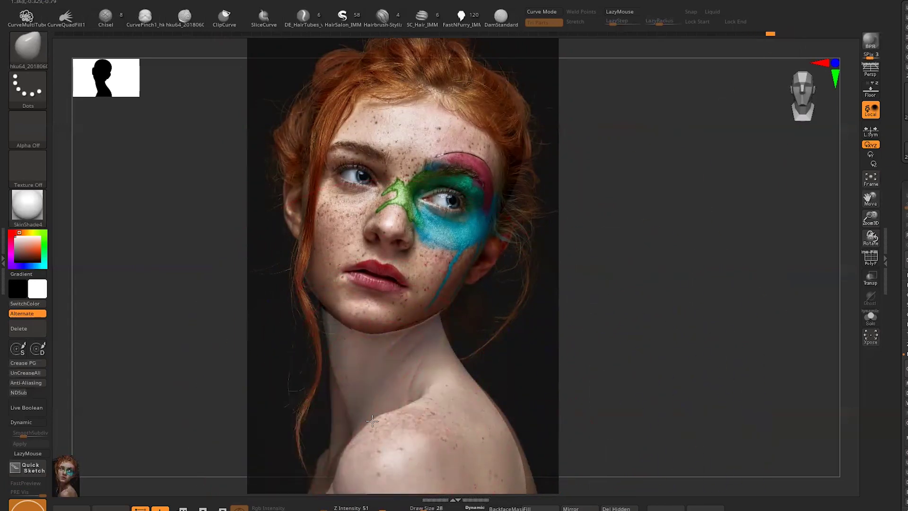
key(b)
key(c)
key(t)
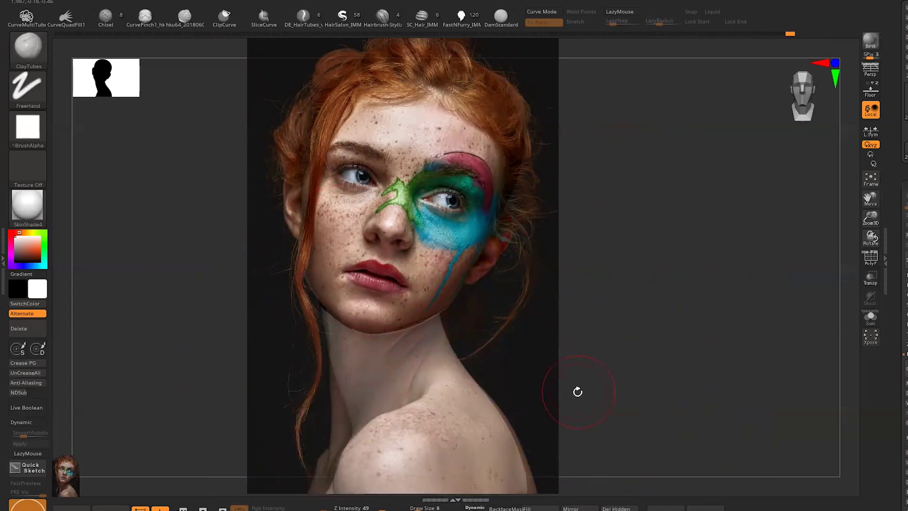
key(b)
key(h)
key(k)
- Try curve strokes over the shoulder, undo them, and shrink the brush to size 7
drag(308, 470, 641, 289)
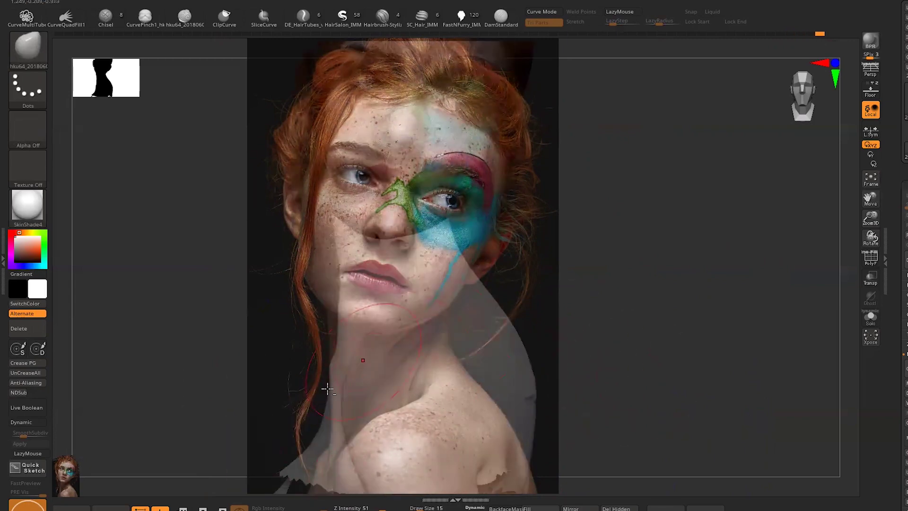
key(ctrl+z)
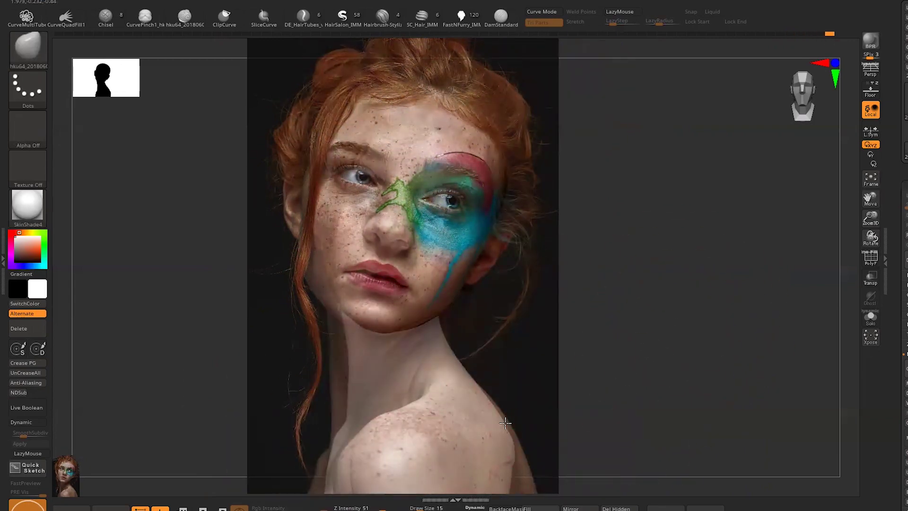
drag(501, 426, 496, 388)
key(ctrl+z)
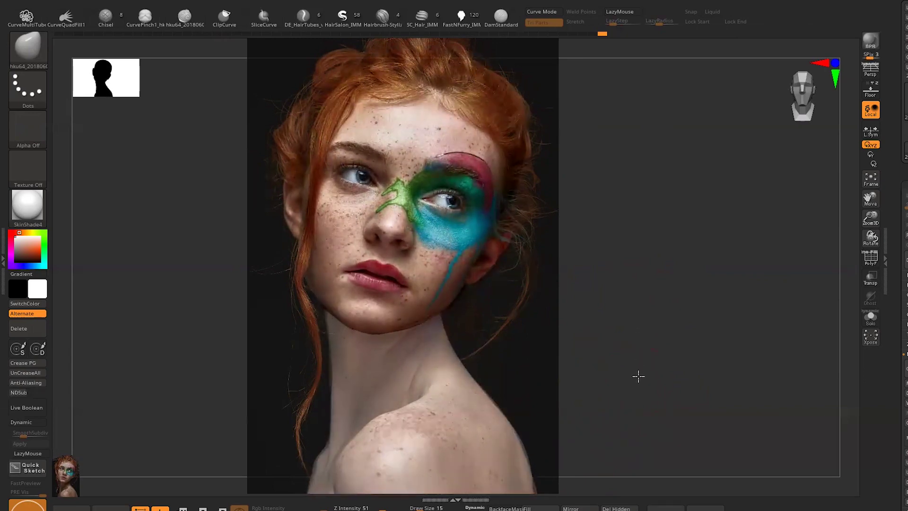
key(bracketleft)
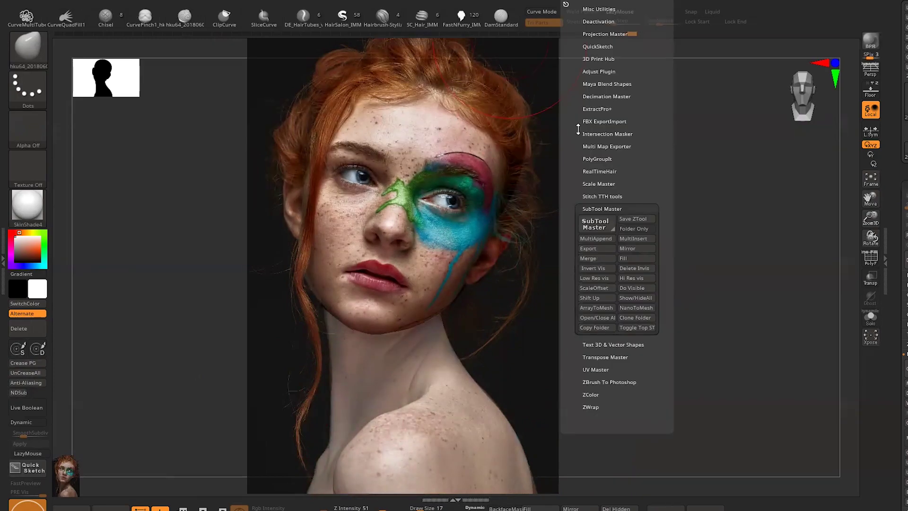
- Toggle the Spotlight reference photo on and off to compare it with the model
click(546, 225)
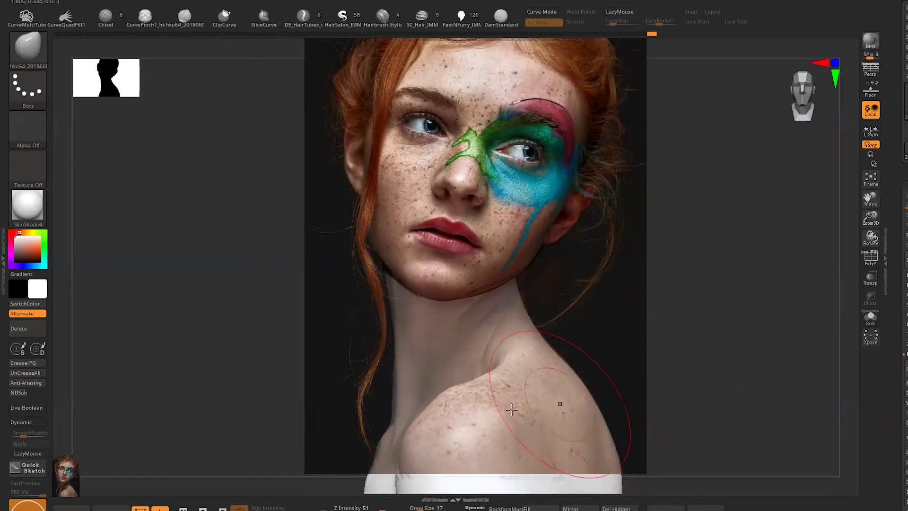
key(bracketleft)
key(bracketleft)
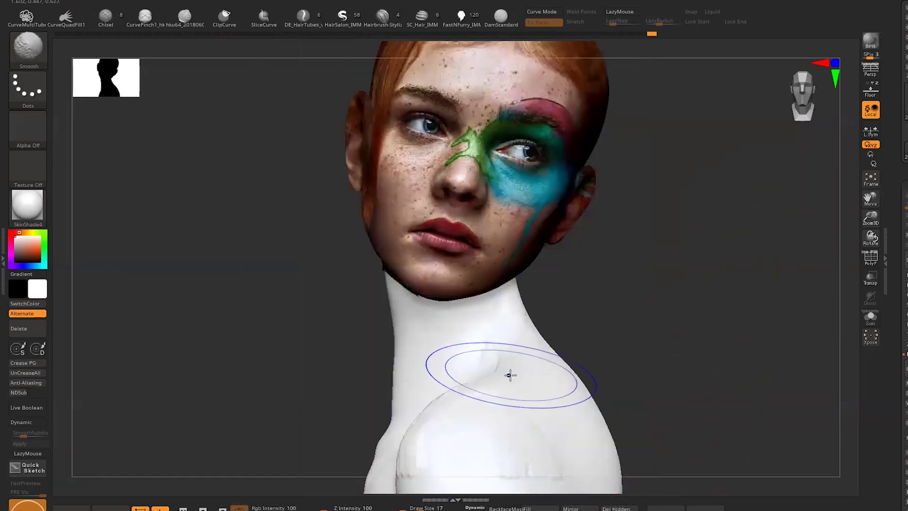
key(shift+z)
key(space)
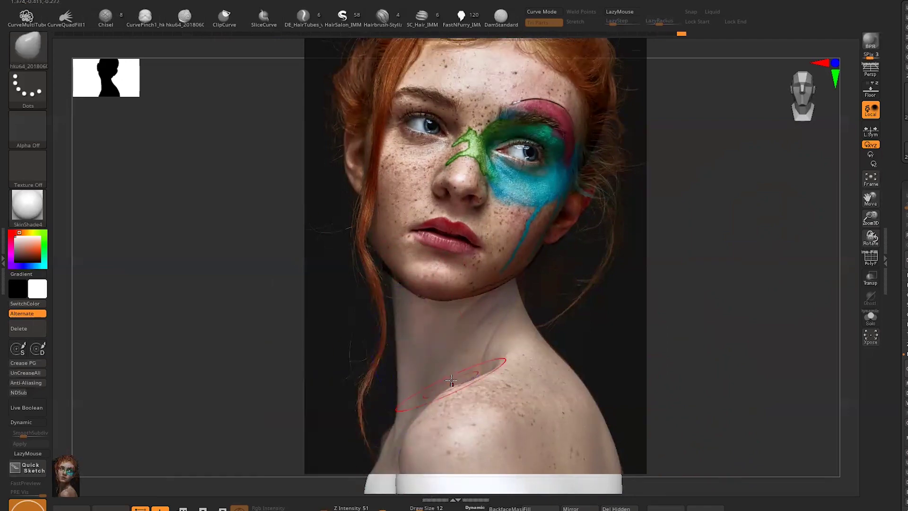
key(shift+z)
key(shift+z)
key(shift+z)
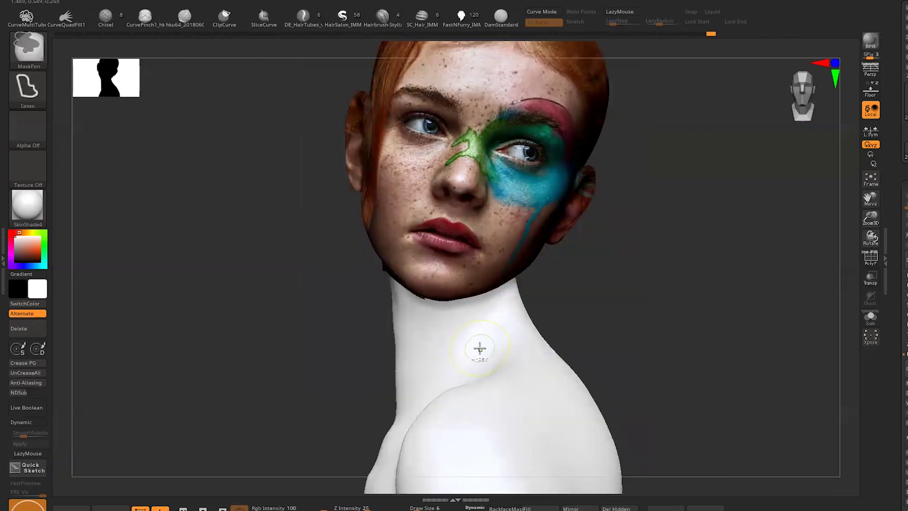
- Apply the ReflectedPlastic material and realign the body under the photo
key(m)
click(203, 347)
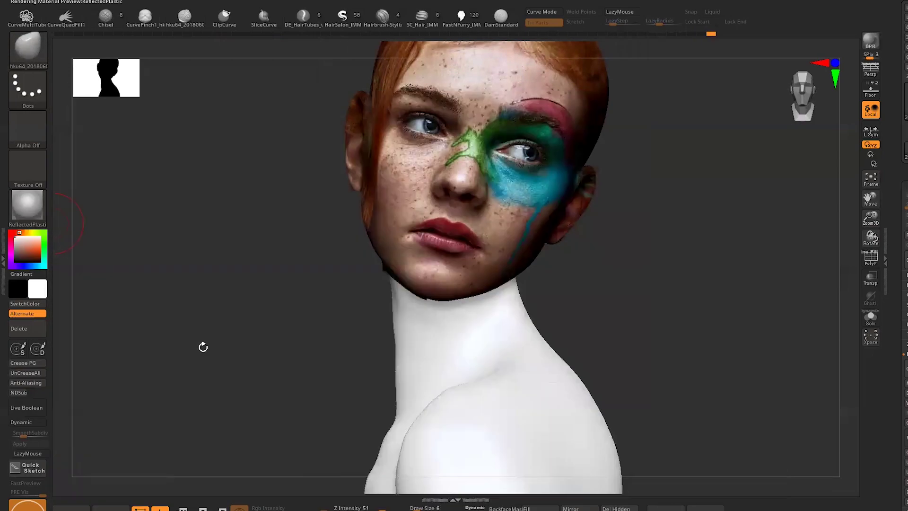
key(shift+z)
key(ctrl+shift+s)
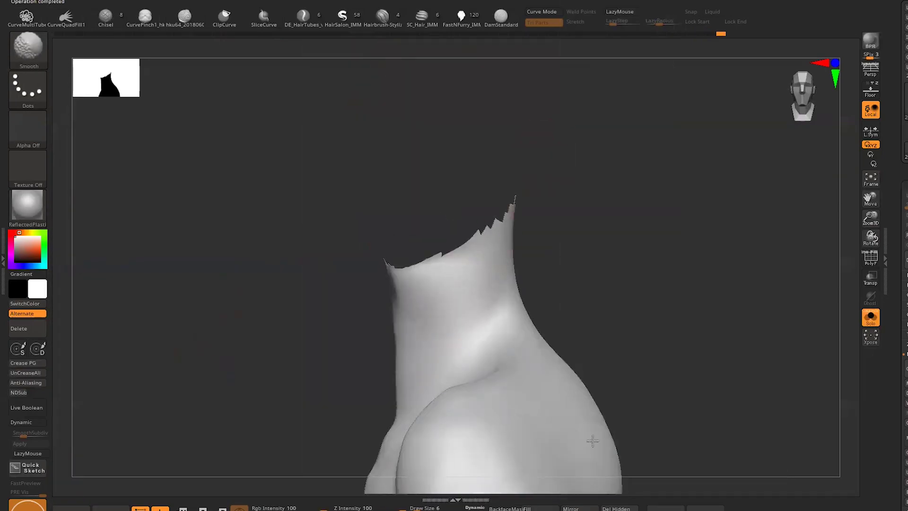
mouse_move(451, 405)
right_down()
mouse_move(420, 367)
mouse_move(279, 452)
mouse_move(427, 314)
mouse_move(305, 425)
mouse_move(354, 444)
mouse_move(391, 406)
right_up()
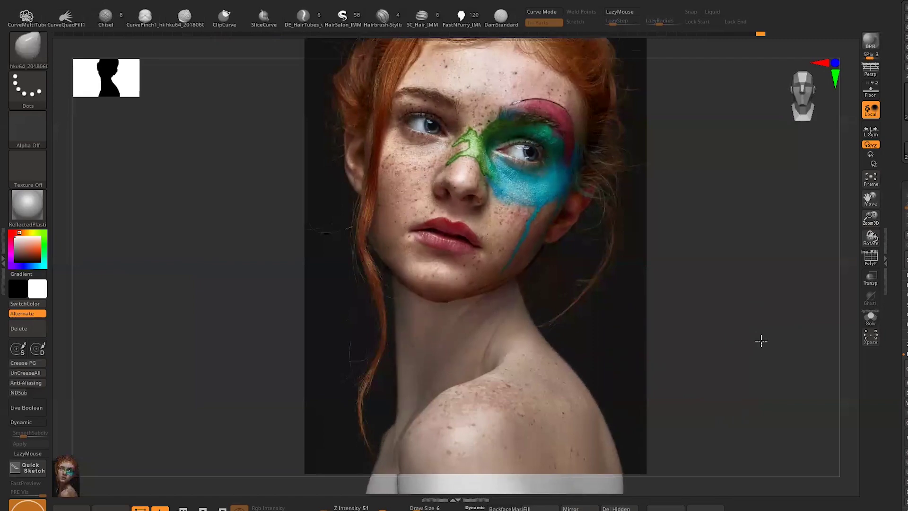
right_drag(763, 342, 757, 337)
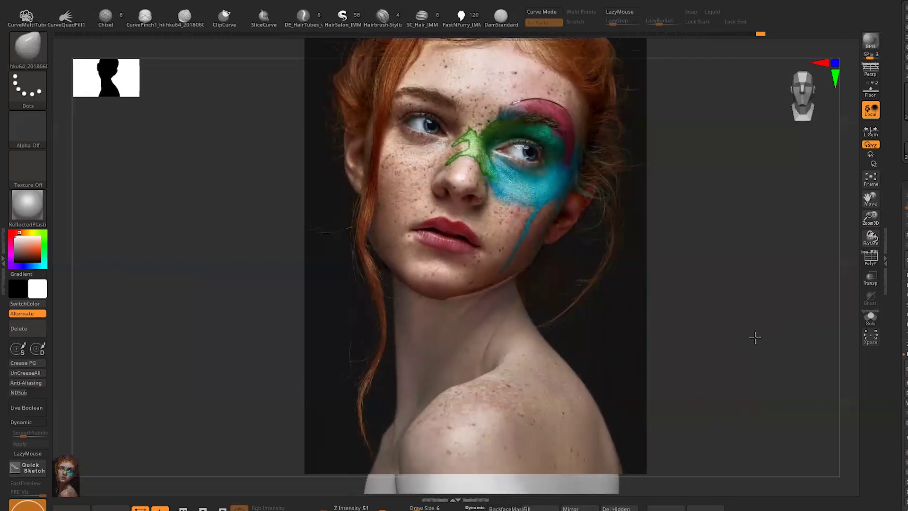
- Set the brush to size 9, then 3, and line the model up with the photo
right_click(427, 410)
drag(426, 383, 436, 385)
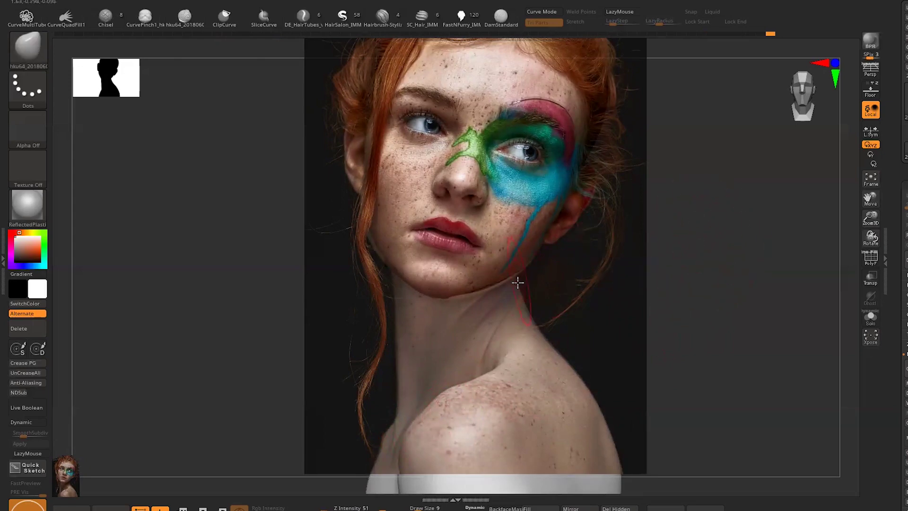
right_drag(530, 320, 664, 269)
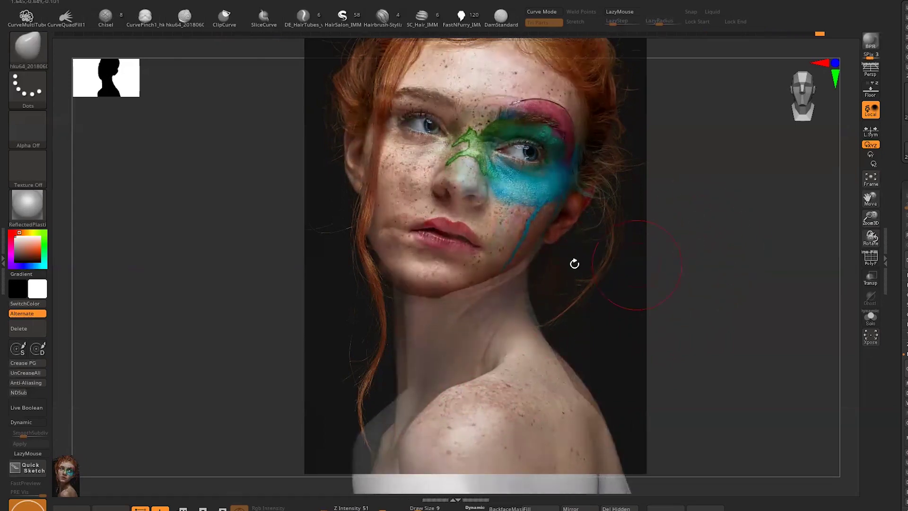
right_drag(536, 271, 523, 282)
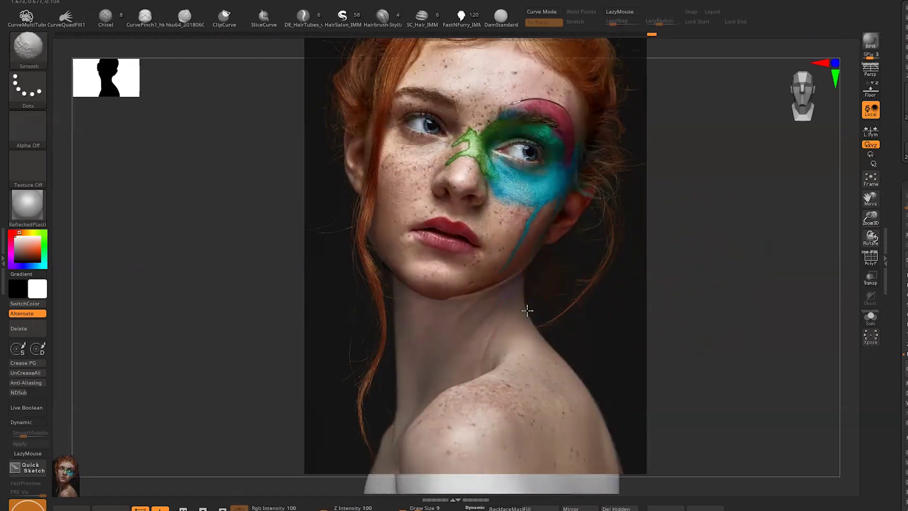
key(space)
drag(399, 418, 381, 429)
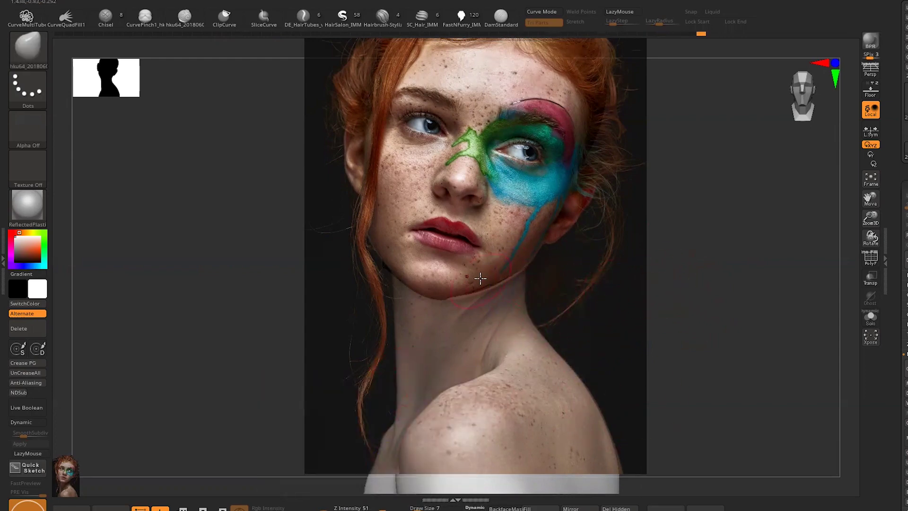
key(shift+z)
key(shift+z)
key(shift+z)
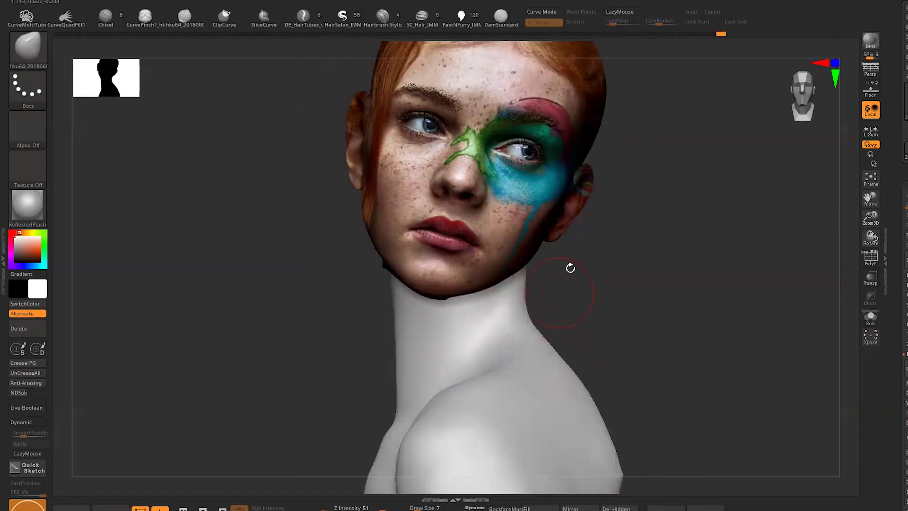
key(shift+z)
- Subdivide the mesh and smooth the brown shoulder patch, checking against the overlay
key(ctrl+d)
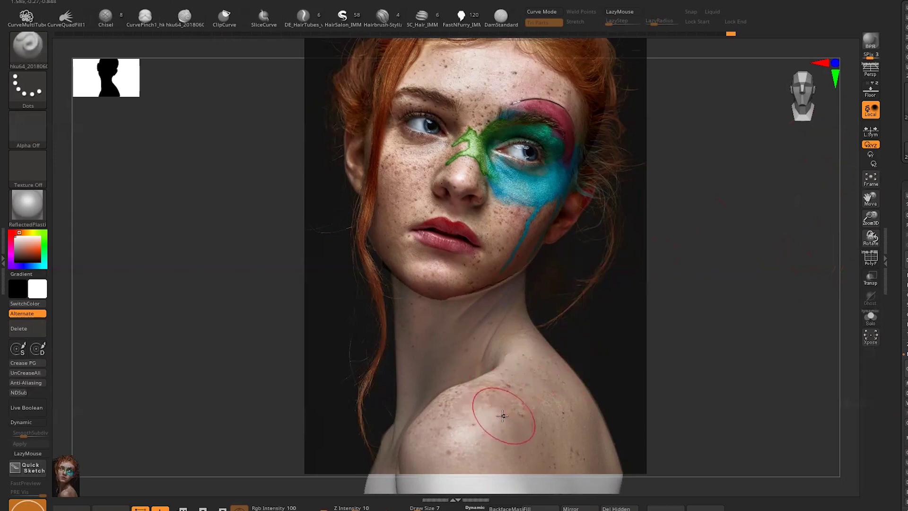
shift+drag(417, 445, 449, 402)
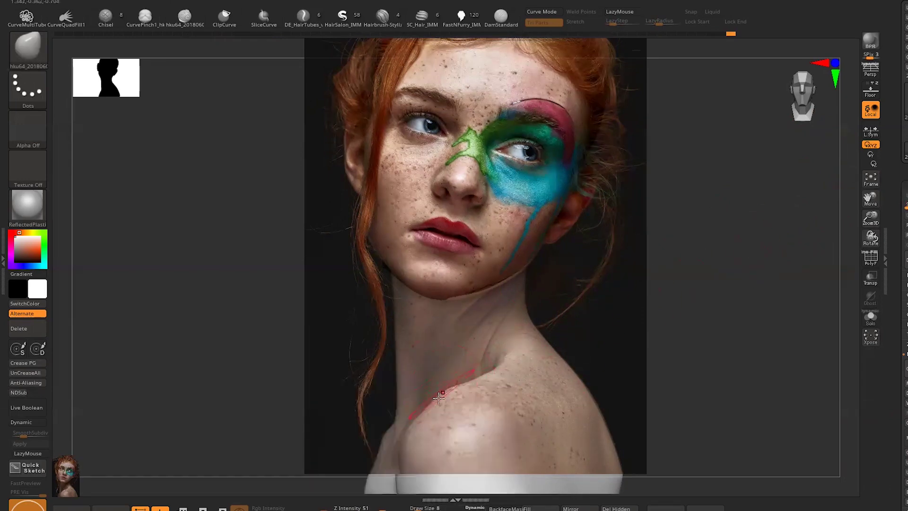
key(shift+z)
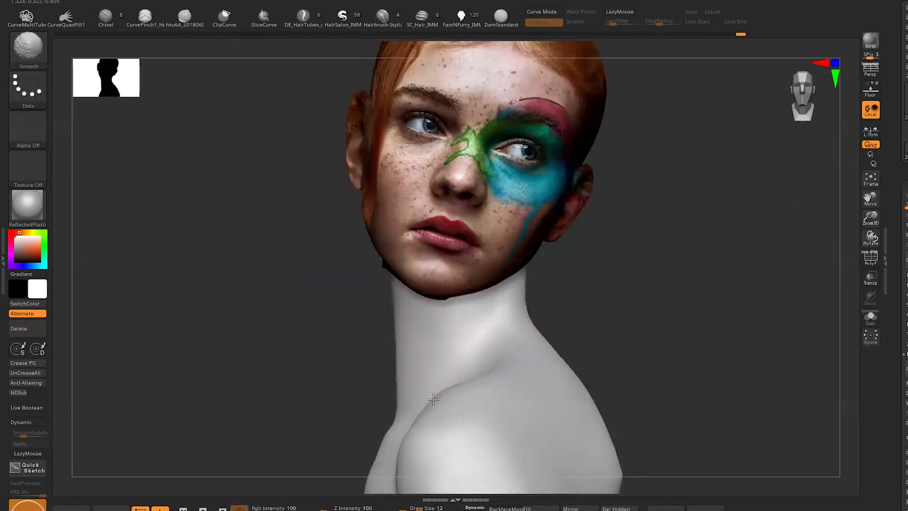
key(shift+z)
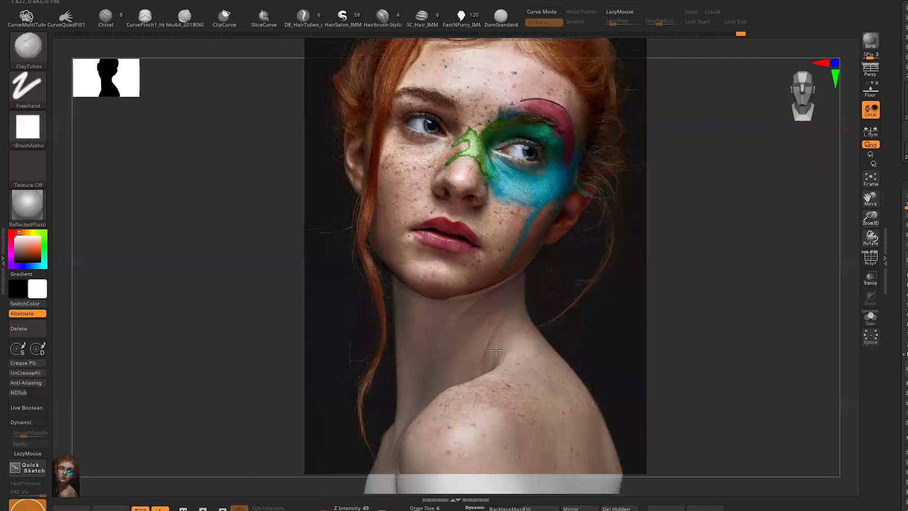
key(shift+z)
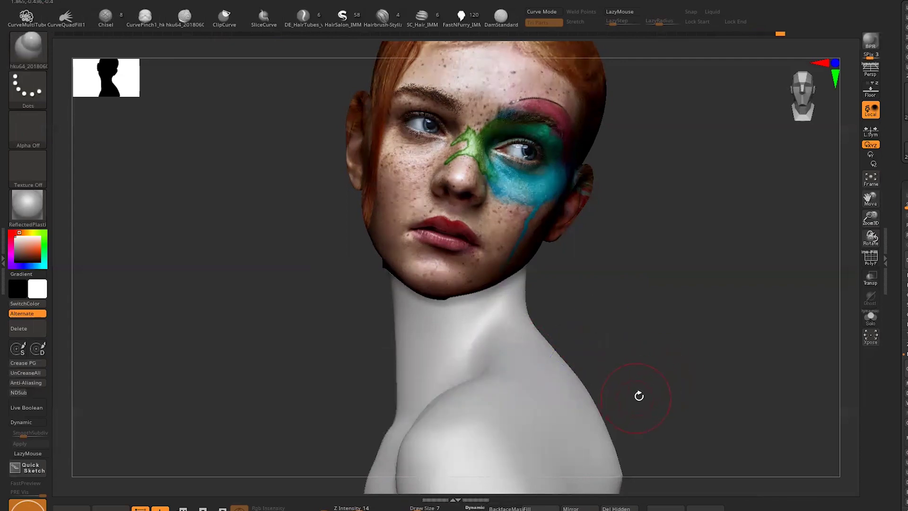
key(shift+z)
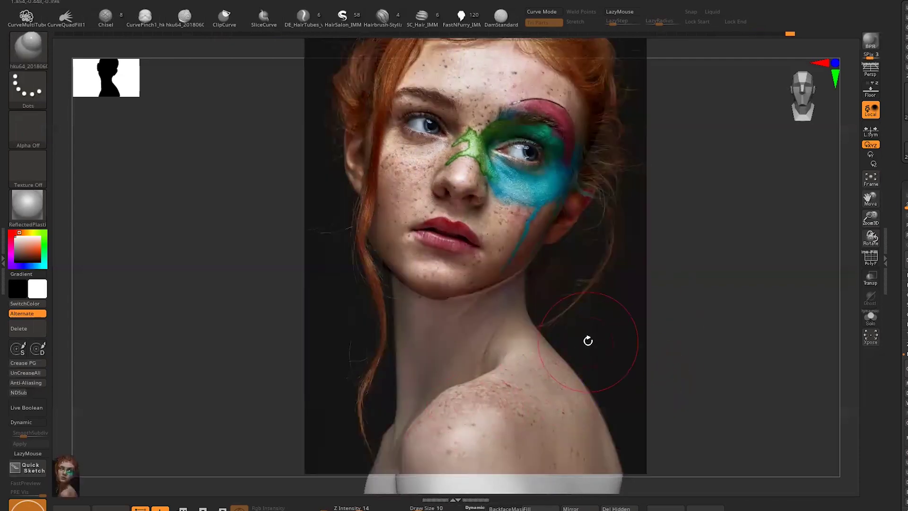
- Project the photo's skin onto the neck and shoulder, then turn the bust toward profile
drag(401, 440, 557, 363)
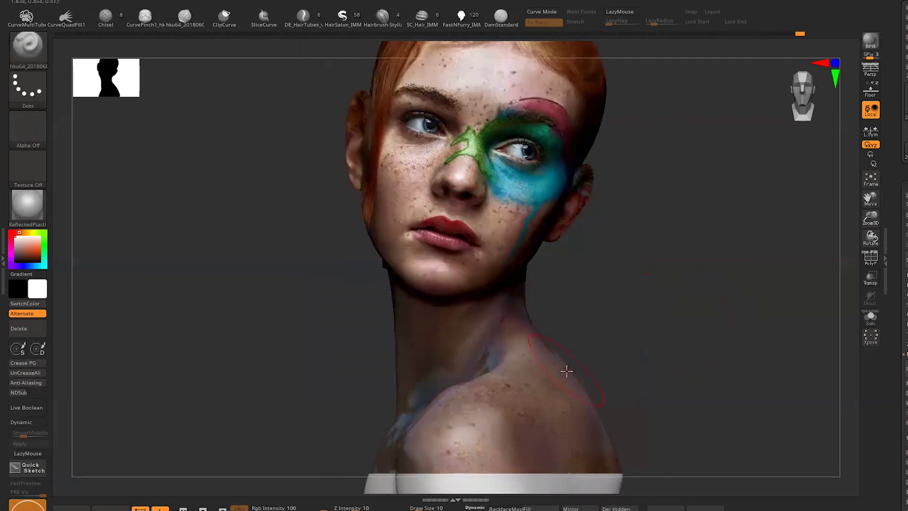
drag(697, 328, 564, 395)
mouse_move(549, 362)
mouse_down()
mouse_move(720, 361)
mouse_move(513, 317)
mouse_up()
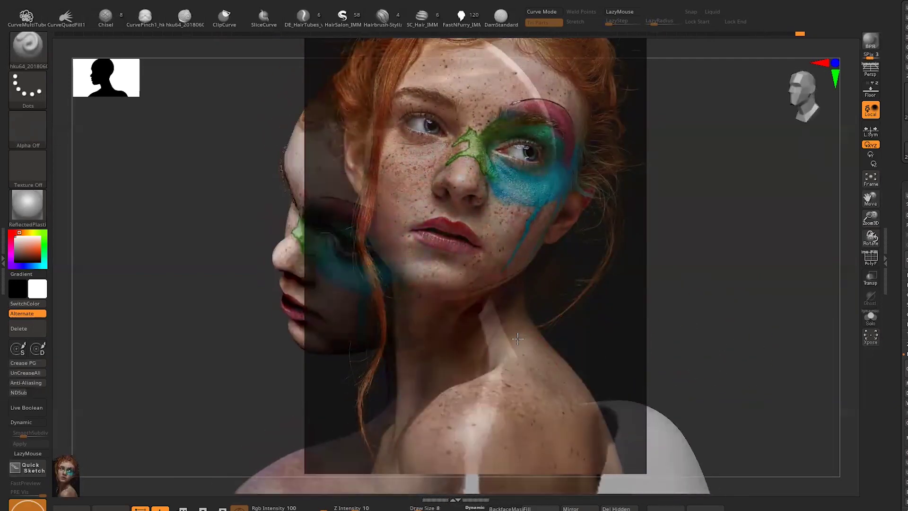
mouse_move(515, 374)
mouse_down()
mouse_move(679, 331)
mouse_move(499, 411)
mouse_move(736, 308)
mouse_move(689, 300)
mouse_up()
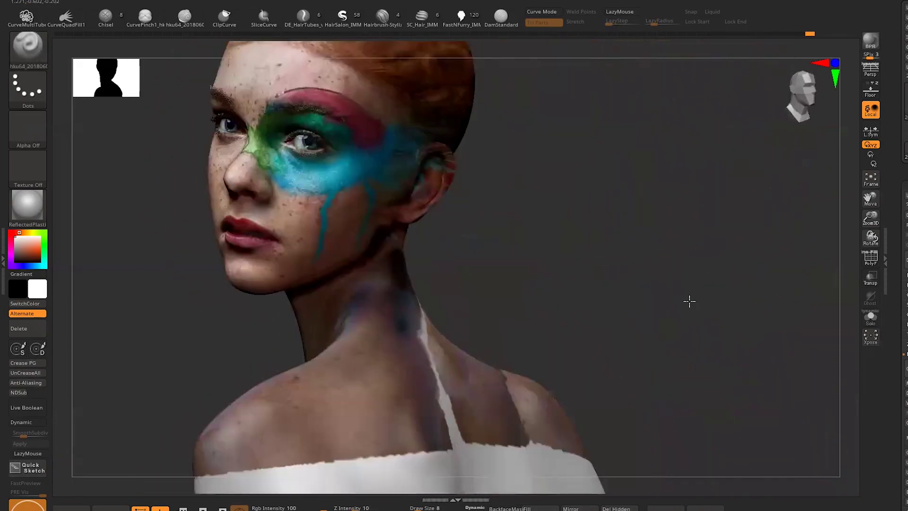
- Apply SkinShade4 to the bust and hide the body below the shoulders
key(m)
click(358, 447)
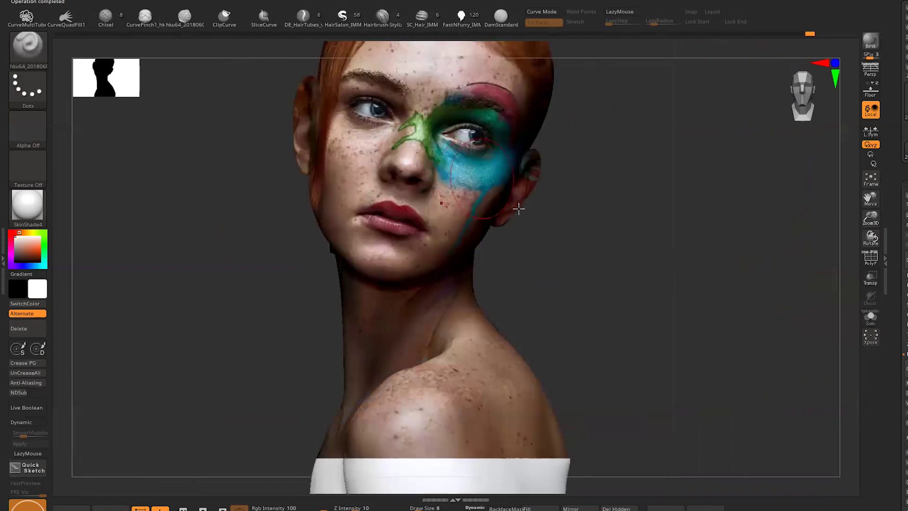
mouse_move(660, 340)
alt+mouse_down()
mouse_move(831, 193)
mouse_move(396, 319)
mouse_move(320, 211)
mouse_move(204, 123)
alt+mouse_up()
ctrl+alt+shift+drag(223, 449, 662, 158)
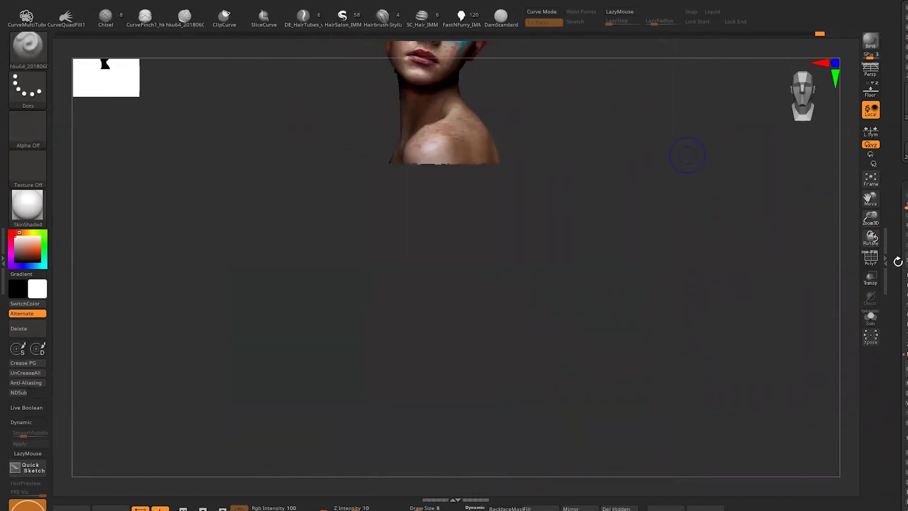
- Unhide the body, re-hide everything below the shoulders, and frame the face and hair
ctrl+shift+click(641, 308)
ctrl+alt+shift+drag(282, 451, 630, 196)
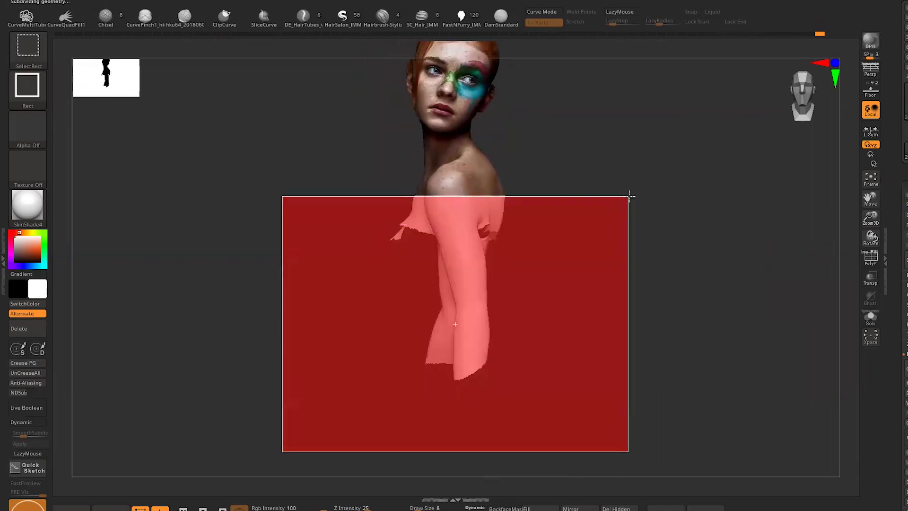
alt+drag(557, 223, 717, 279)
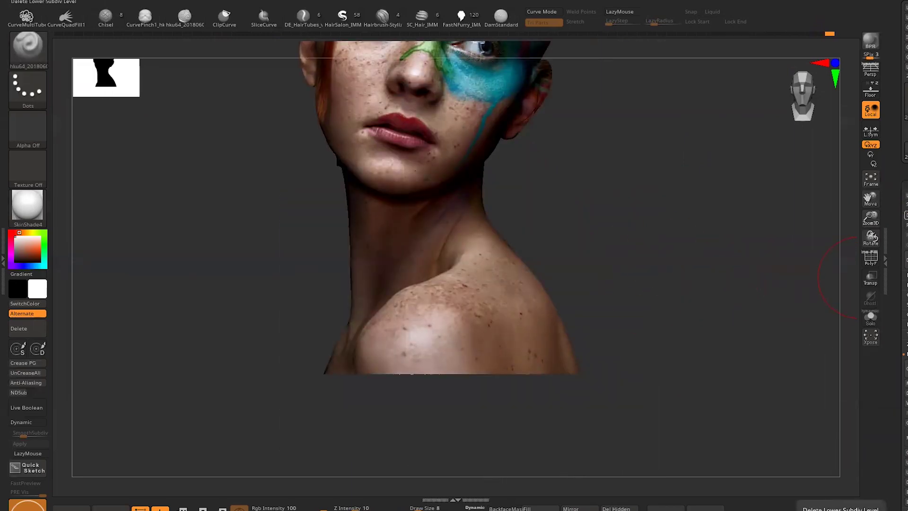
alt+drag(859, 277, 623, 357)
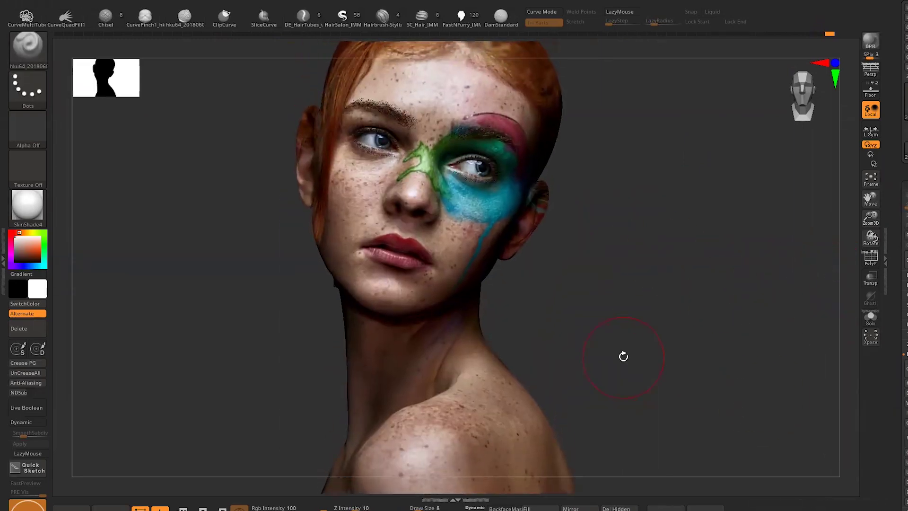
- Save the project and inspect the jaw, three-quarter and side views of the head
key(ctrl+s)
key(Return)
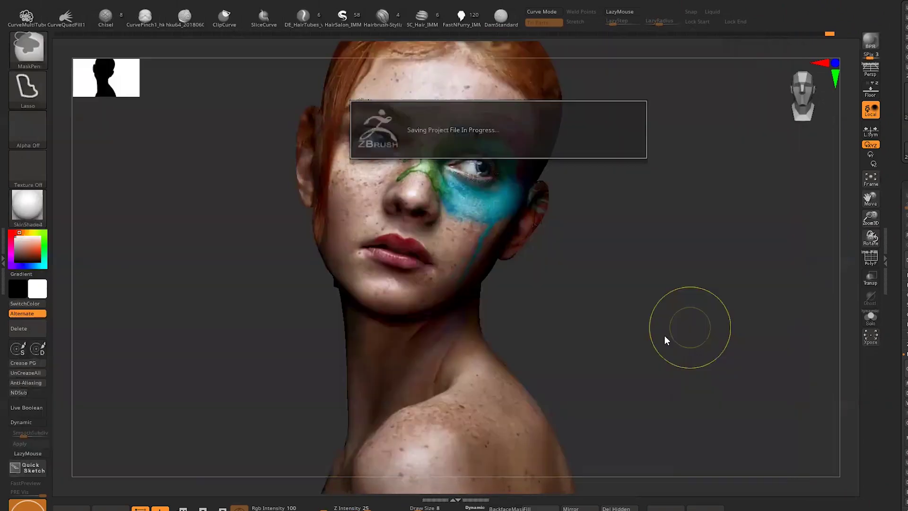
mouse_move(837, 192)
mouse_down()
mouse_move(651, 227)
mouse_move(661, 244)
mouse_move(305, 180)
mouse_move(653, 199)
mouse_move(328, 207)
mouse_move(276, 232)
mouse_up()
mouse_move(336, 176)
mouse_down()
mouse_move(319, 219)
mouse_move(328, 229)
mouse_move(280, 310)
mouse_move(354, 224)
mouse_move(219, 294)
mouse_move(395, 208)
mouse_up()
mouse_move(418, 237)
mouse_down()
mouse_move(204, 241)
mouse_move(263, 269)
mouse_move(265, 364)
mouse_move(281, 341)
mouse_move(636, 294)
mouse_move(651, 333)
mouse_move(824, 334)
mouse_move(793, 357)
mouse_move(391, 300)
mouse_up()
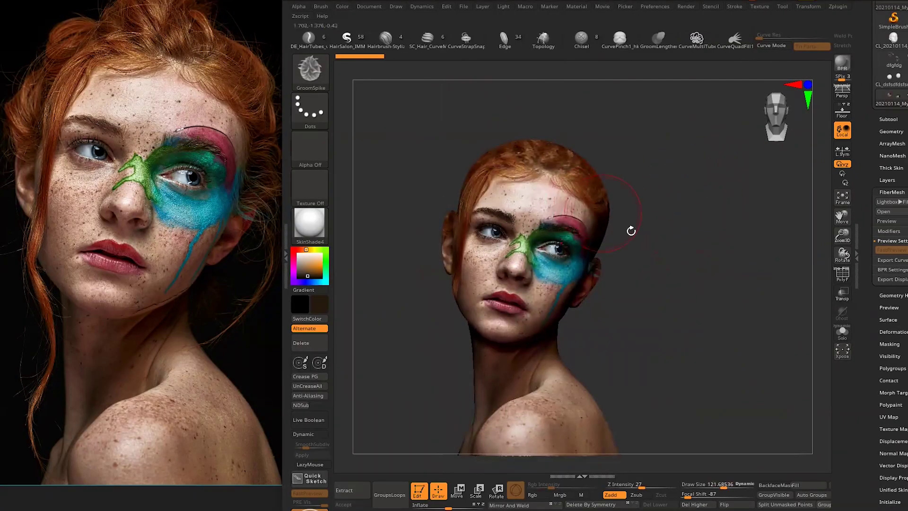
mouse_move(631, 229)
mouse_down()
mouse_move(663, 209)
mouse_move(525, 227)
mouse_move(691, 276)
mouse_move(804, 227)
mouse_up()
- Select the Fibers6 strand, enlarge the brush, and isolate the strand for grooming
alt+click(525, 228)
click(889, 230)
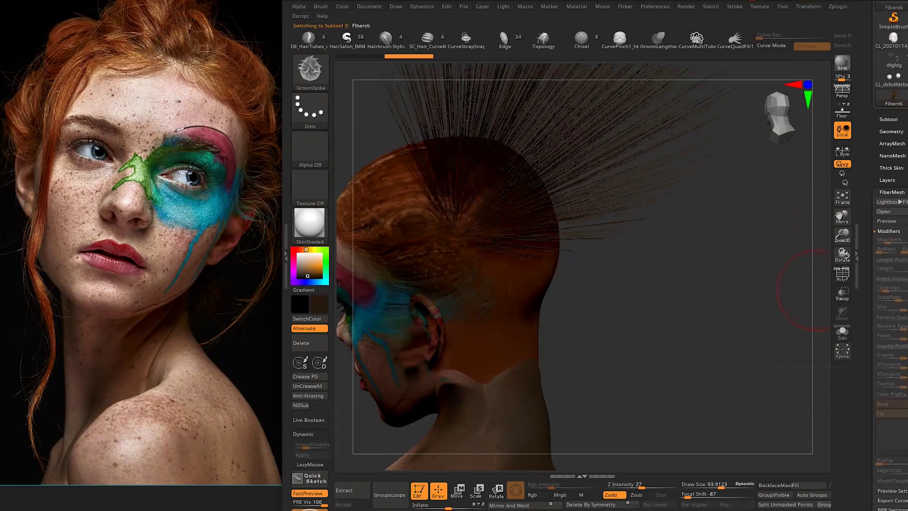
key(space)
mouse_move(629, 304)
mouse_down()
mouse_move(699, 270)
mouse_move(473, 379)
mouse_move(541, 300)
mouse_up()
key(space)
key(b)
key(s)
key(h)
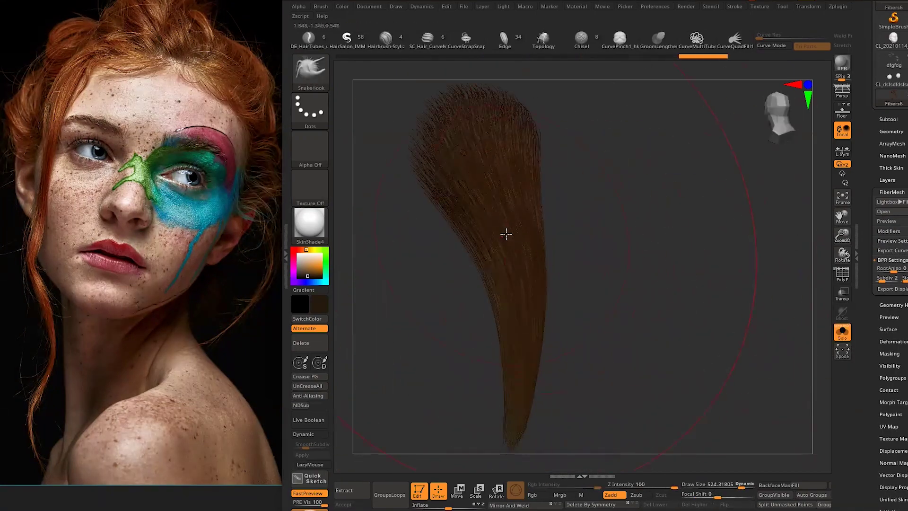
- Bend and smooth the Fibers6 strand, then check it from behind with the head shown
mouse_move(511, 204)
mouse_down()
mouse_move(501, 294)
mouse_move(605, 173)
mouse_up()
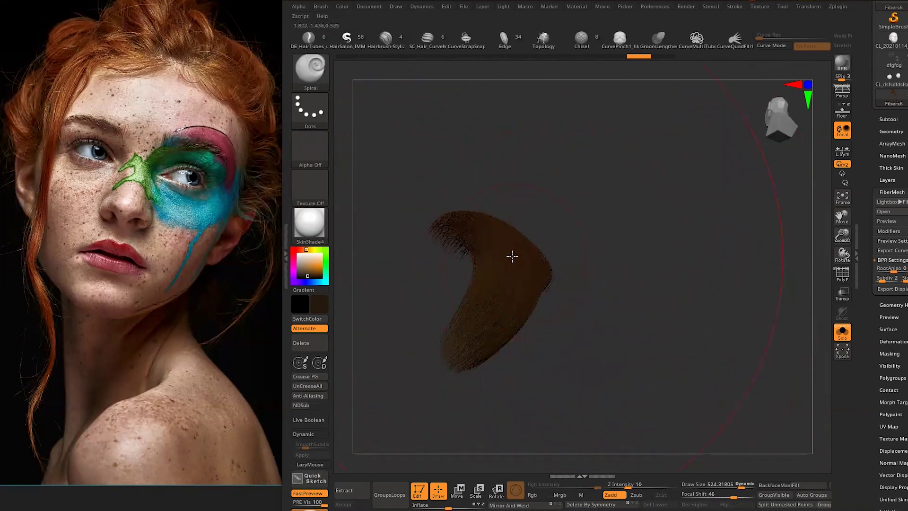
shift+drag(505, 286, 640, 269)
mouse_move(462, 198)
mouse_down()
mouse_move(458, 228)
mouse_move(523, 239)
mouse_move(552, 233)
mouse_move(487, 265)
mouse_move(506, 306)
mouse_move(641, 304)
mouse_move(647, 293)
mouse_move(575, 348)
mouse_move(635, 239)
mouse_move(606, 243)
mouse_move(764, 326)
mouse_move(501, 384)
mouse_up()
key(b)
key(s)
key(h)
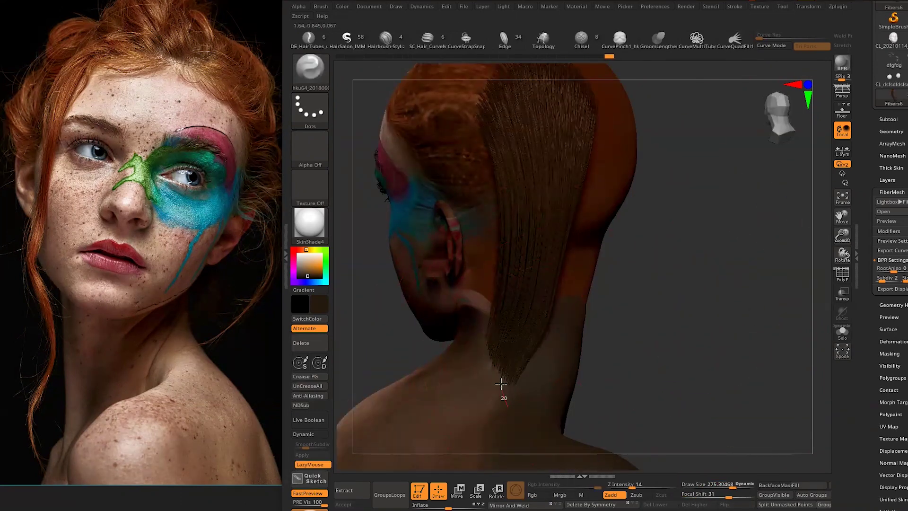
mouse_move(672, 331)
mouse_down()
mouse_move(492, 215)
mouse_move(714, 367)
mouse_move(695, 306)
mouse_move(608, 293)
mouse_move(756, 273)
mouse_up()
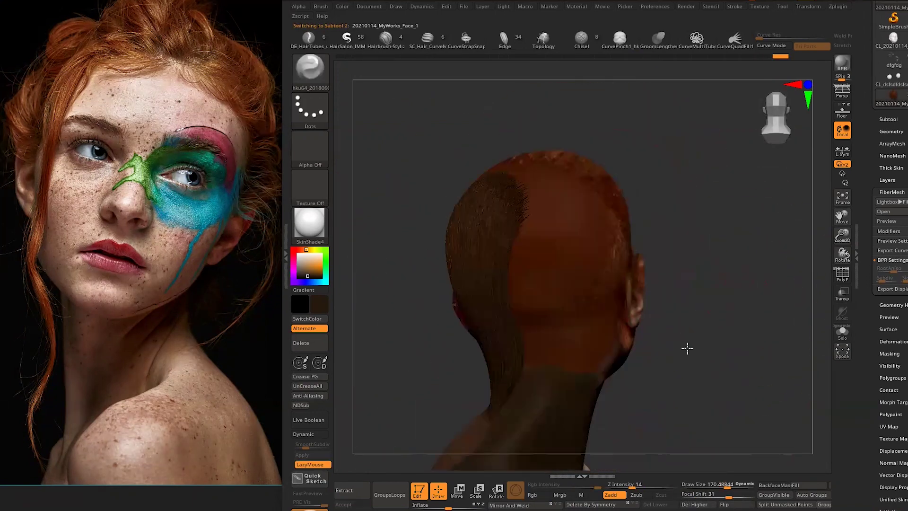
click(907, 221)
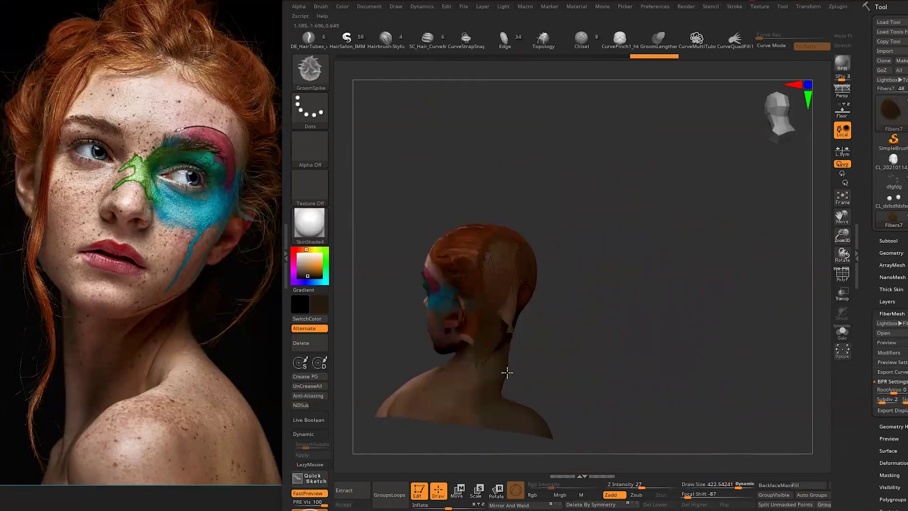
- Adjust the Fibers7 strand at the back of the head and preview the fibres
drag(657, 319, 615, 274)
mouse_move(531, 240)
mouse_down()
mouse_move(681, 239)
mouse_move(615, 298)
mouse_move(489, 180)
mouse_move(628, 229)
mouse_up()
click(843, 333)
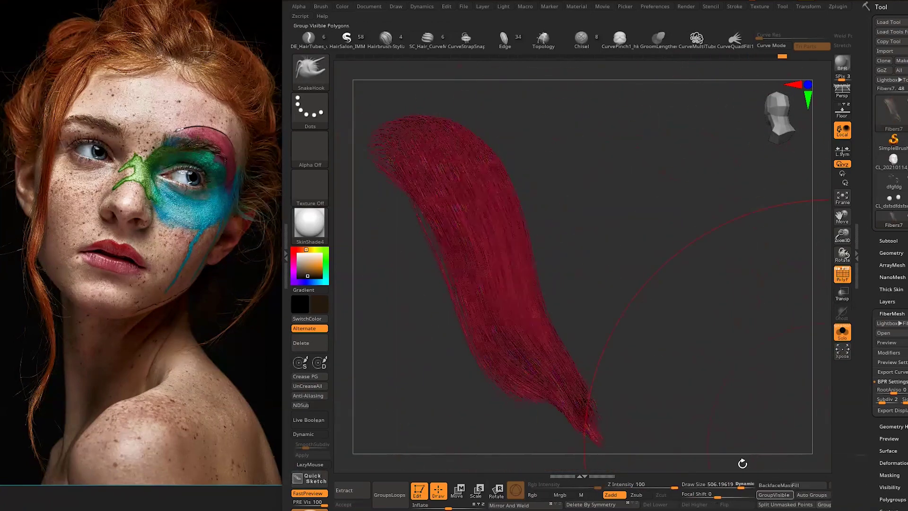
mouse_move(578, 355)
mouse_down()
mouse_move(537, 266)
mouse_move(473, 324)
mouse_up()
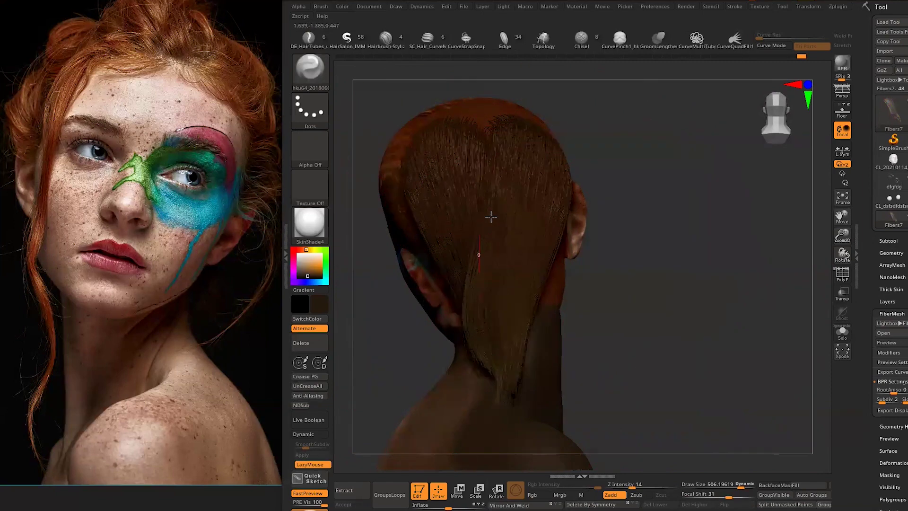
key(space)
mouse_move(478, 385)
mouse_down()
mouse_move(497, 300)
mouse_move(452, 374)
mouse_move(473, 398)
mouse_move(664, 314)
mouse_move(619, 304)
mouse_move(703, 200)
mouse_move(532, 261)
mouse_move(680, 274)
mouse_up()
key(space)
click(888, 343)
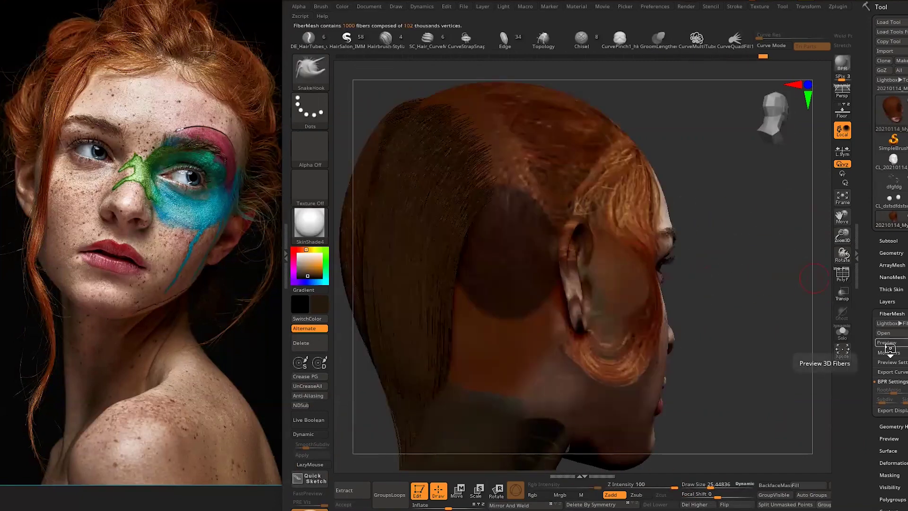
- Orbit to the back of the head and zoom toward one hair strand
mouse_move(475, 310)
mouse_down()
mouse_move(662, 264)
mouse_move(730, 264)
mouse_move(533, 338)
mouse_move(594, 212)
mouse_move(578, 226)
mouse_up()
mouse_move(677, 222)
mouse_down()
mouse_move(578, 270)
mouse_move(577, 280)
mouse_move(693, 199)
mouse_up()
mouse_move(652, 240)
mouse_down()
mouse_move(547, 241)
mouse_move(485, 266)
mouse_up()
key(space)
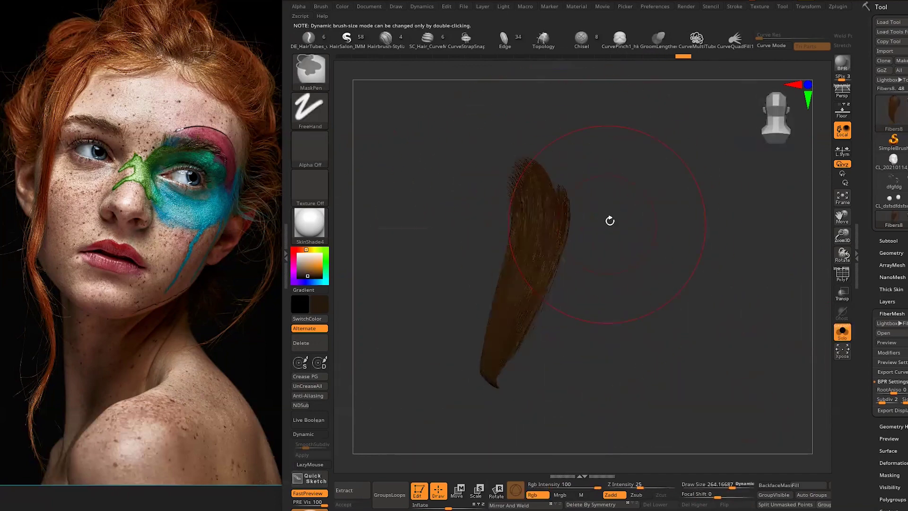
- Switch to the SnakeHook brush and briefly solo the green strand, then show the head
key(b)
key(s)
key(h)
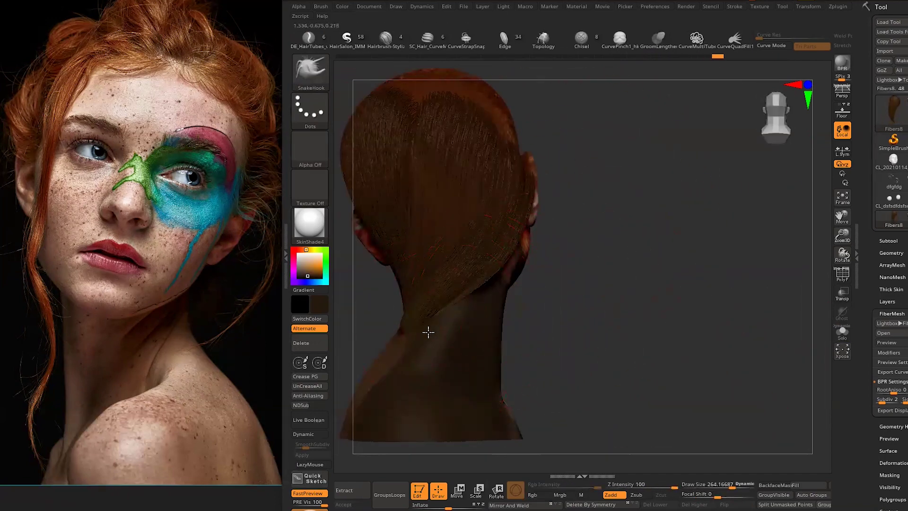
mouse_move(422, 285)
mouse_down()
mouse_move(640, 308)
mouse_move(645, 264)
mouse_up()
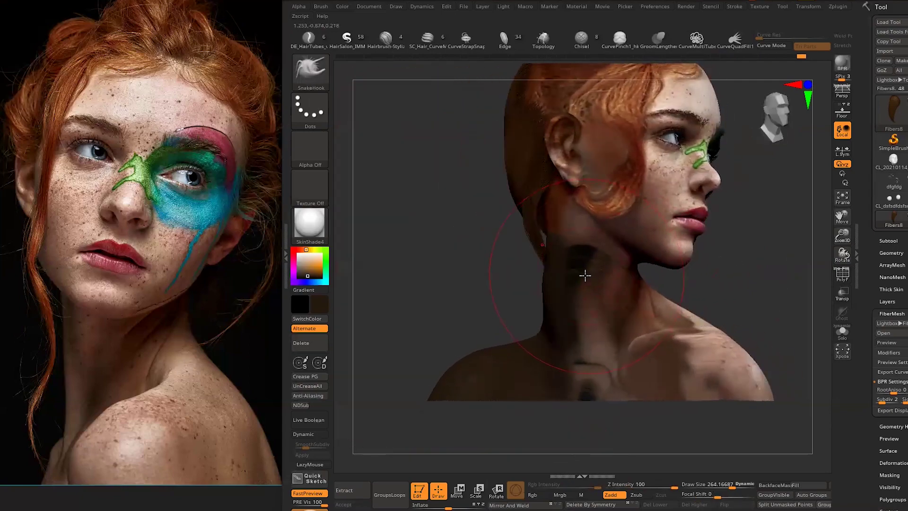
key(shift+f)
key(alt+s)
drag(633, 380, 623, 262)
- Step through the Fibers7, Fibers6 and Fibers8 strands while orbiting the head
alt+click(489, 229)
mouse_move(489, 229)
mouse_down()
mouse_move(522, 313)
mouse_move(485, 289)
mouse_up()
alt+click(485, 288)
mouse_move(494, 323)
mouse_down()
mouse_move(425, 220)
mouse_move(466, 205)
mouse_move(460, 300)
mouse_move(426, 304)
mouse_move(437, 293)
mouse_move(686, 260)
mouse_move(532, 259)
mouse_move(636, 256)
mouse_move(661, 293)
mouse_up()
alt+click(425, 220)
- Save the project, overwriting the existing file
key(space)
key(space)
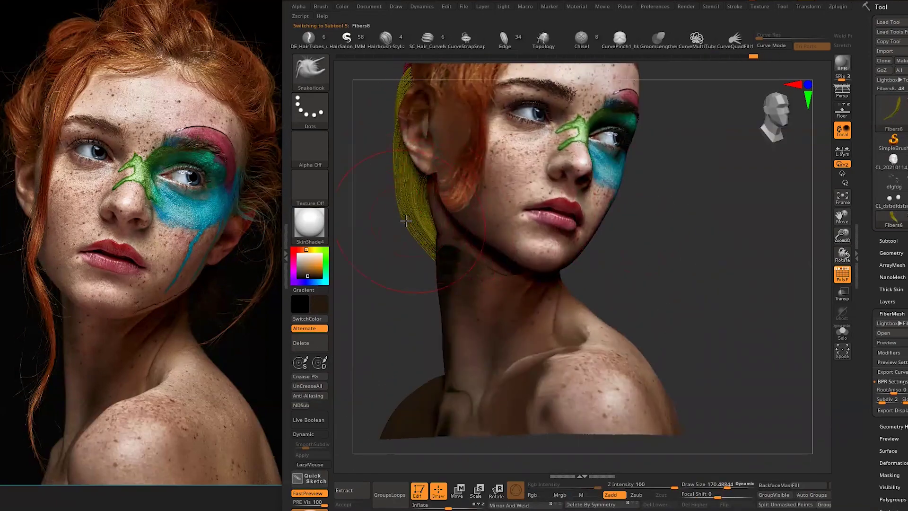
key(ctrl+s)
key(Return)
key(Return)
mouse_move(661, 295)
mouse_down()
mouse_move(718, 310)
mouse_move(563, 257)
mouse_move(691, 246)
mouse_move(665, 273)
mouse_move(526, 287)
mouse_move(696, 284)
mouse_move(761, 148)
mouse_move(537, 230)
mouse_move(473, 223)
mouse_move(633, 268)
mouse_move(474, 251)
mouse_move(532, 245)
mouse_up()
- Select the Fibers9 strand and switch to the SnakeHook brush
alt+click(760, 148)
right_click(537, 230)
key(b)
key(s)
key(h)
right_click(475, 252)
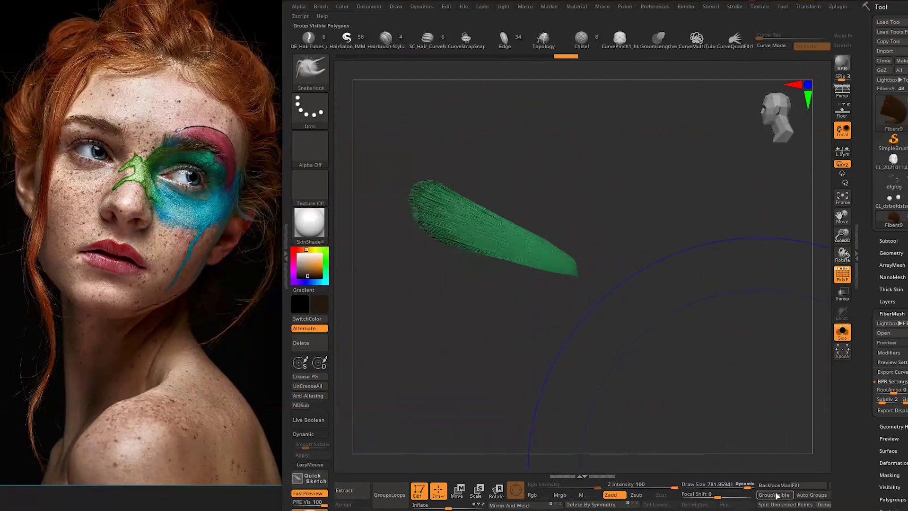
- Show the head and all hair strands again, and reduce the brush size
key(shift+alt+s)
mouse_move(406, 347)
mouse_down()
mouse_move(500, 367)
mouse_move(454, 332)
mouse_move(510, 209)
mouse_move(587, 294)
mouse_move(573, 308)
mouse_up()
right_click(500, 367)
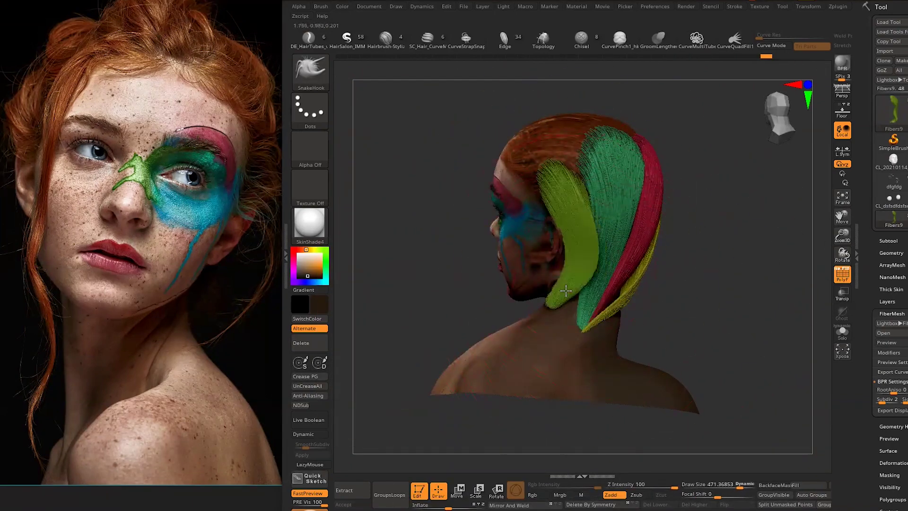
drag(585, 264, 568, 261)
- Change brushes with B-S-P and inspect the layered colour strips from back and front
key(b)
key(s)
key(p)
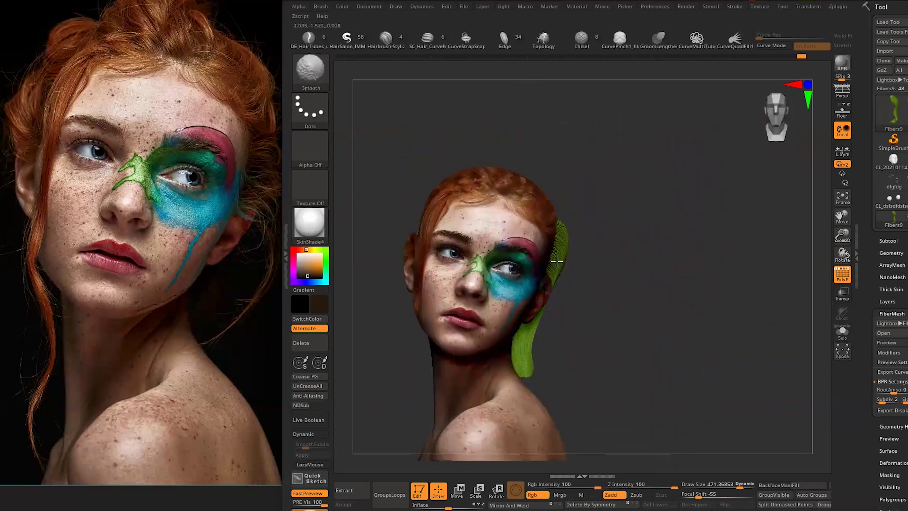
drag(598, 285, 616, 366)
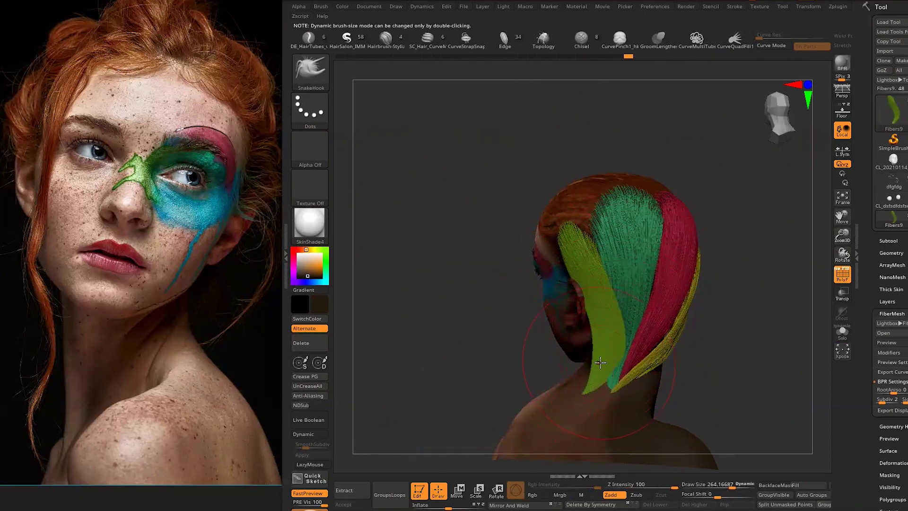
mouse_move(593, 410)
mouse_down()
mouse_move(595, 263)
mouse_move(617, 299)
mouse_up()
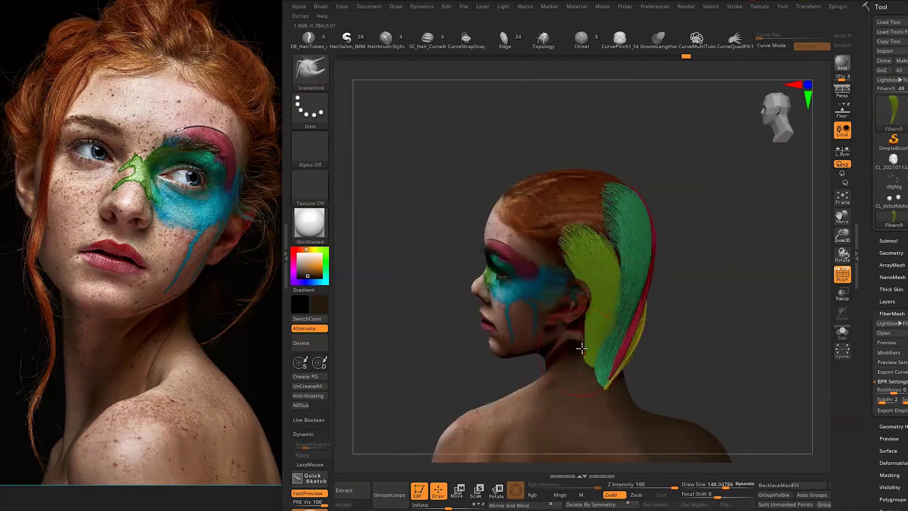
drag(595, 316, 674, 345)
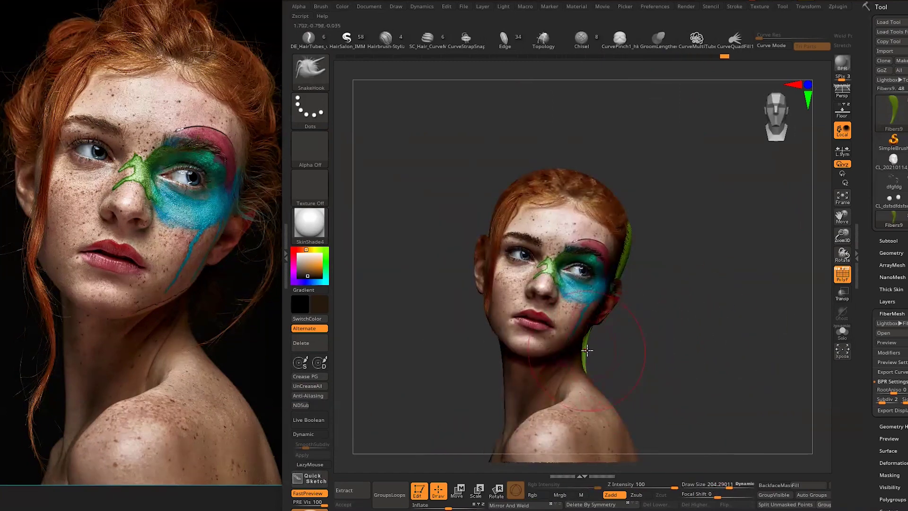
drag(681, 308, 628, 262)
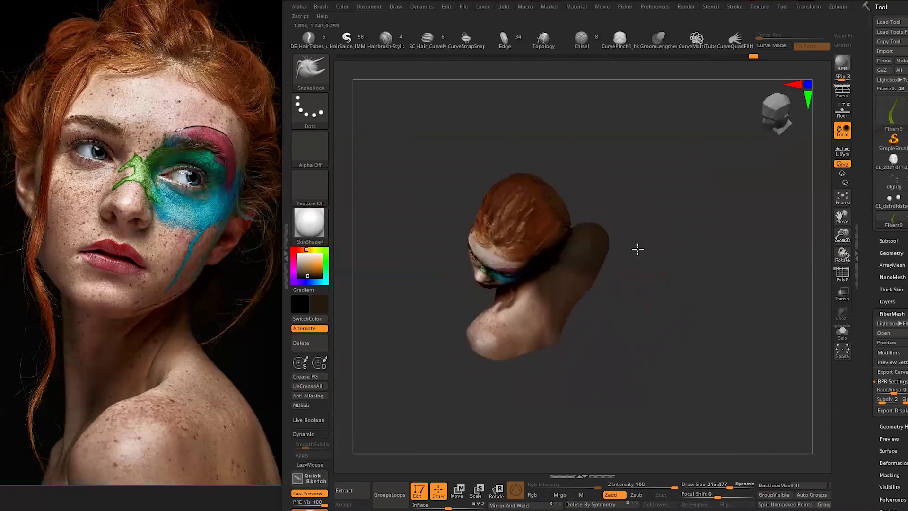
- Make the face mesh active and turn on PolyF to check the strips
alt+click(521, 292)
mouse_move(722, 298)
mouse_down()
mouse_move(697, 217)
mouse_move(732, 264)
mouse_move(594, 243)
mouse_move(709, 321)
mouse_move(702, 253)
mouse_move(537, 320)
mouse_move(626, 396)
mouse_up()
key(shift+f)
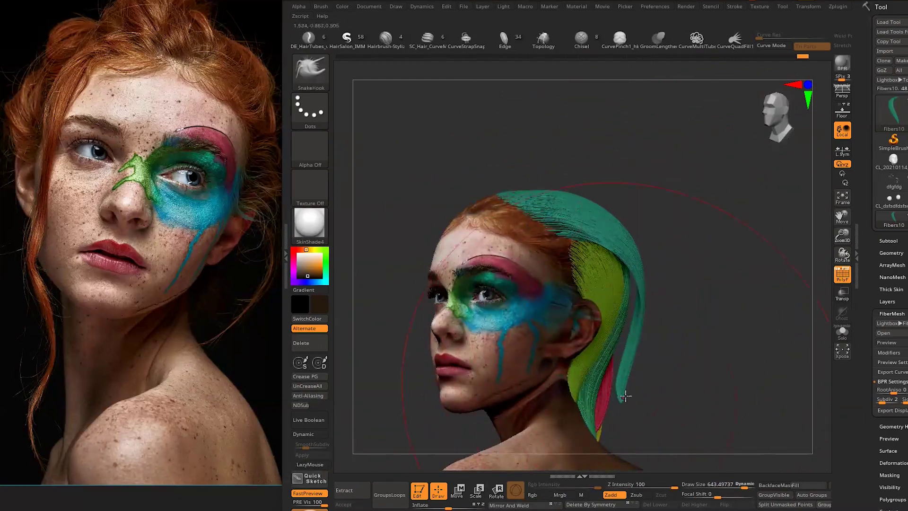
- Solo the teal Fibers10 strip at the back of the head with SnakeHook ready
mouse_move(618, 345)
mouse_down()
mouse_move(671, 317)
mouse_move(632, 298)
mouse_move(686, 377)
mouse_move(576, 255)
mouse_move(506, 265)
mouse_move(455, 335)
mouse_move(661, 234)
mouse_move(605, 289)
mouse_move(777, 179)
mouse_up()
key(b)
key(s)
key(h)
key(ctrl+shift+s)
key(ctrl+shift+s)
key(space)
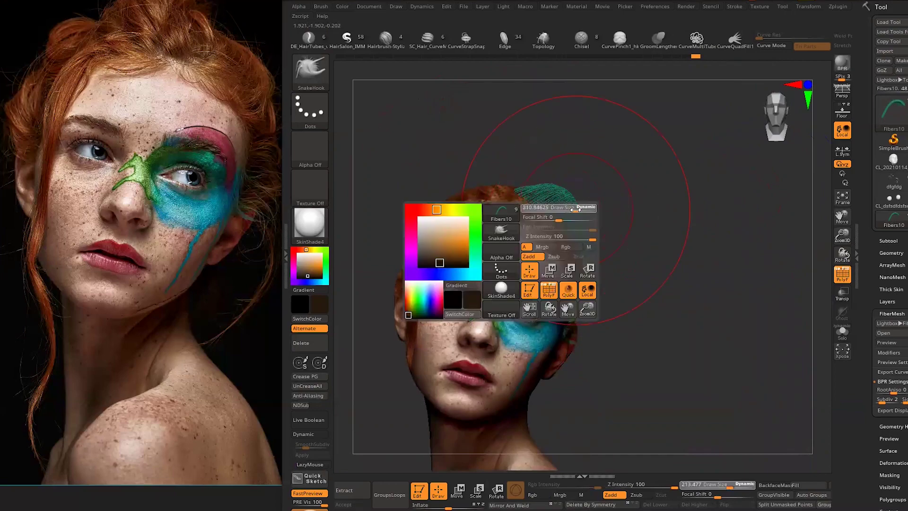
- Orbit the head through front, left and right profile views to review the strips
drag(662, 265, 556, 196)
drag(737, 191, 635, 246)
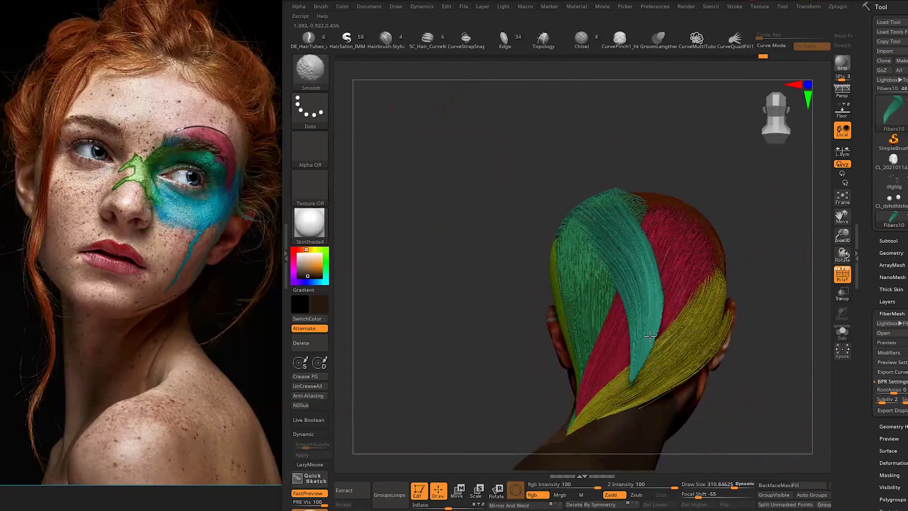
drag(553, 198, 625, 268)
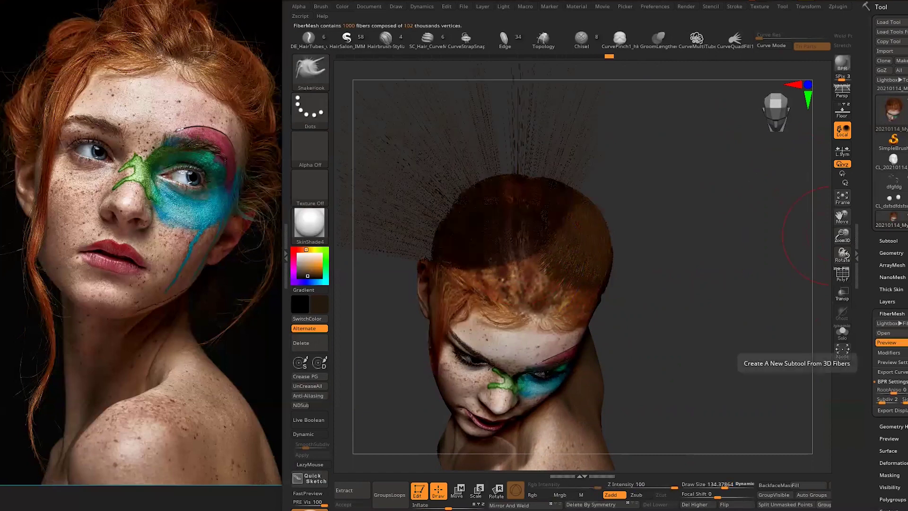
mouse_move(577, 254)
mouse_down()
mouse_move(703, 335)
mouse_move(659, 308)
mouse_move(754, 325)
mouse_up()
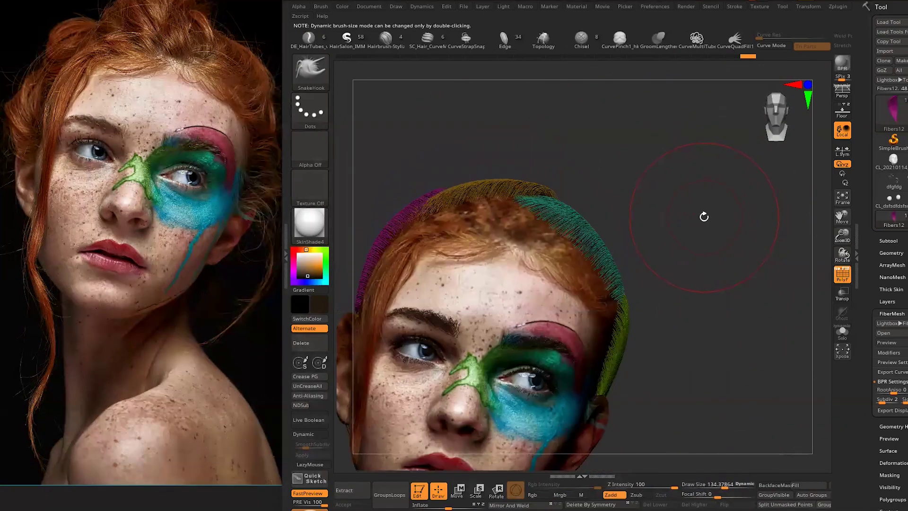
drag(584, 252, 666, 201)
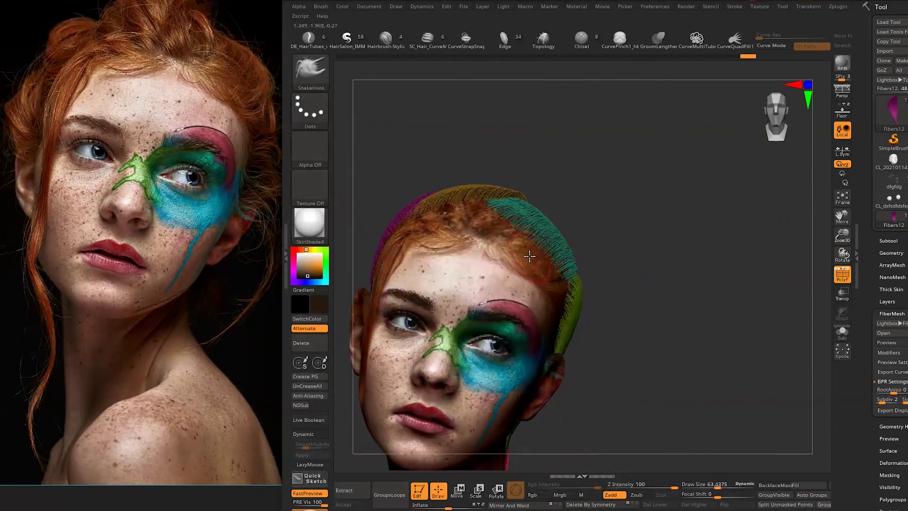
- Mask on the face mesh and make the new Fibers15 strip active
alt+click(504, 224)
key(space)
key(ctrl)
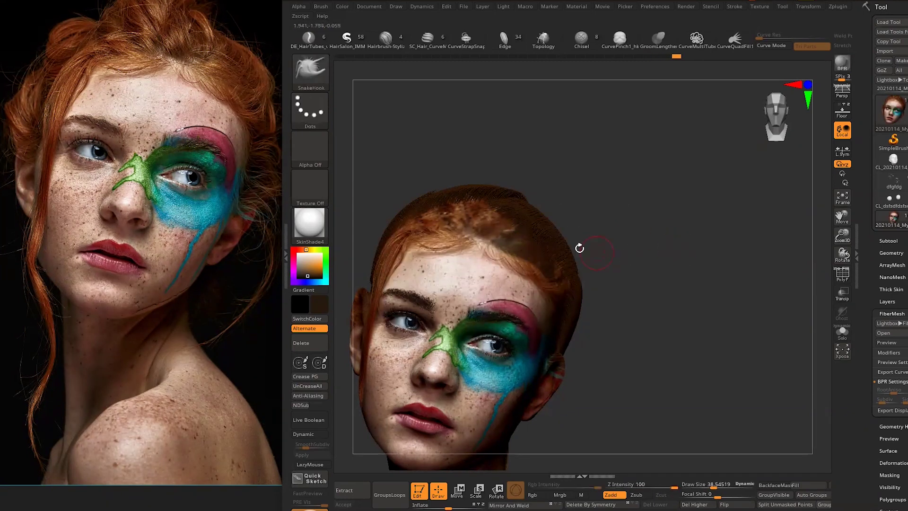
alt+click(563, 255)
mouse_move(634, 251)
mouse_down()
mouse_move(573, 260)
mouse_move(590, 213)
mouse_up()
- Turn on PolyF and inspect Fibers15 over the crown, comparing it with Fibers10
key(shift+f)
mouse_move(661, 233)
mouse_down()
mouse_move(612, 284)
mouse_move(692, 293)
mouse_move(644, 262)
mouse_up()
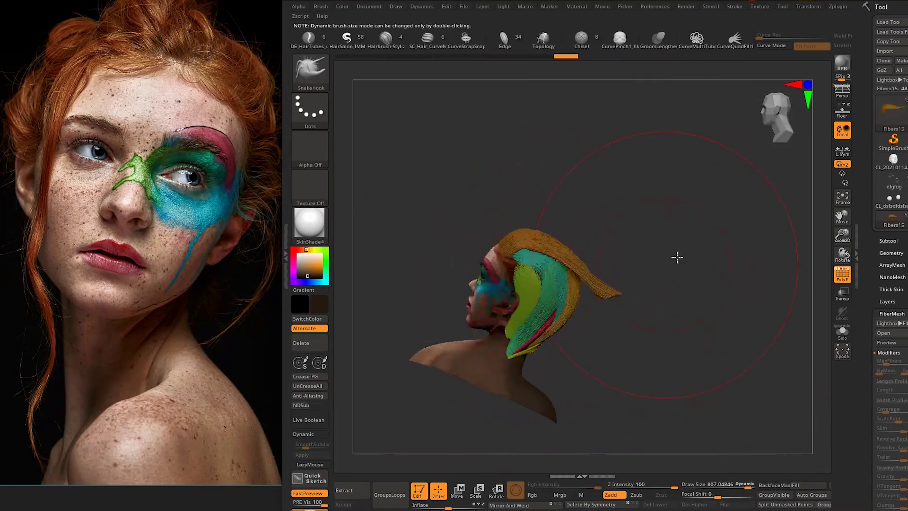
mouse_move(556, 289)
mouse_down()
mouse_move(614, 324)
mouse_move(530, 271)
mouse_up()
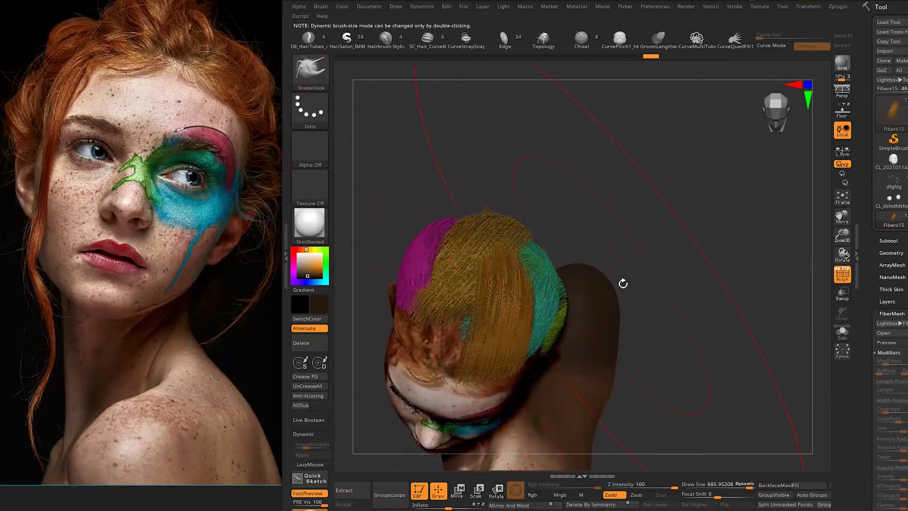
drag(624, 283, 481, 195)
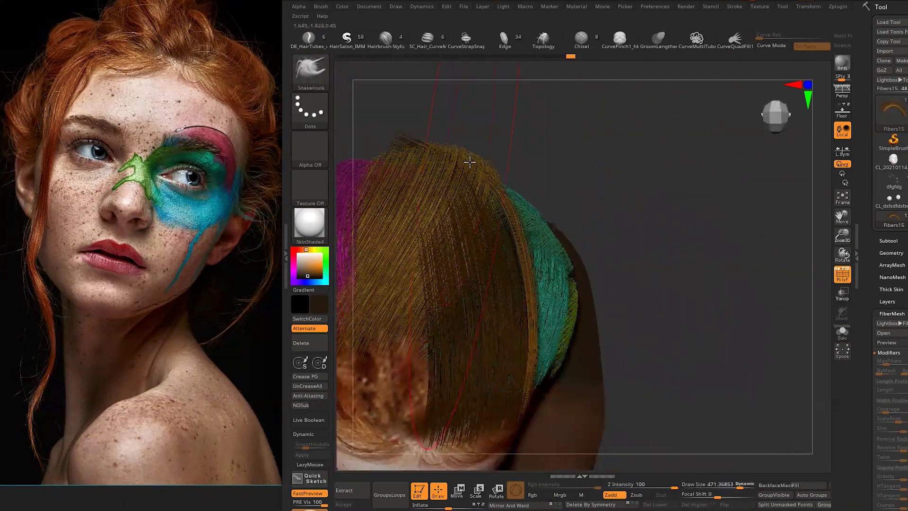
drag(414, 125, 551, 196)
mouse_move(492, 294)
mouse_down()
mouse_move(474, 257)
mouse_move(716, 242)
mouse_move(612, 254)
mouse_move(690, 274)
mouse_up()
alt+click(618, 258)
alt+click(653, 245)
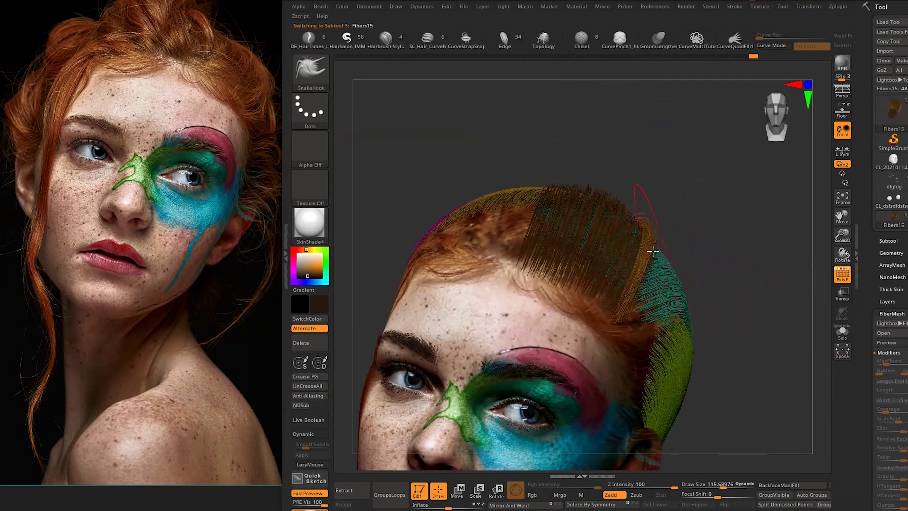
- Clear the mask on the hair fibers and switch to masking
drag(714, 227, 693, 269)
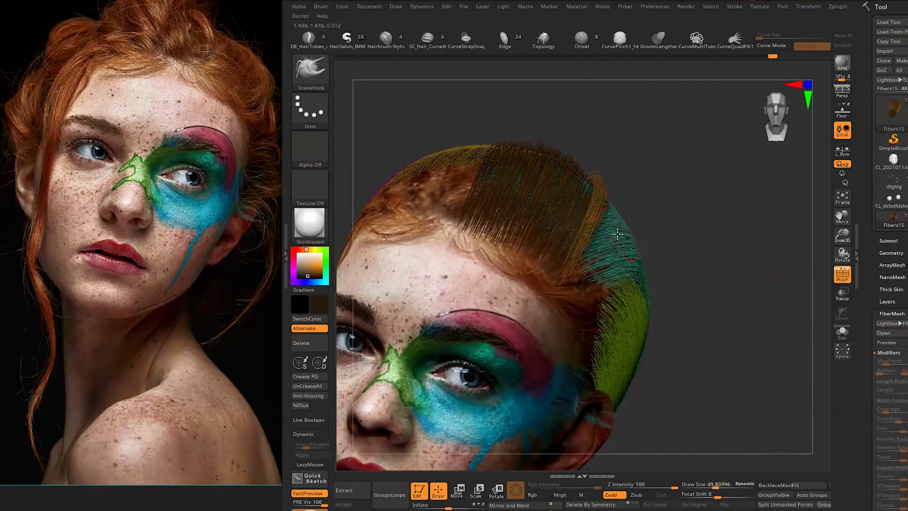
ctrl+click(544, 256)
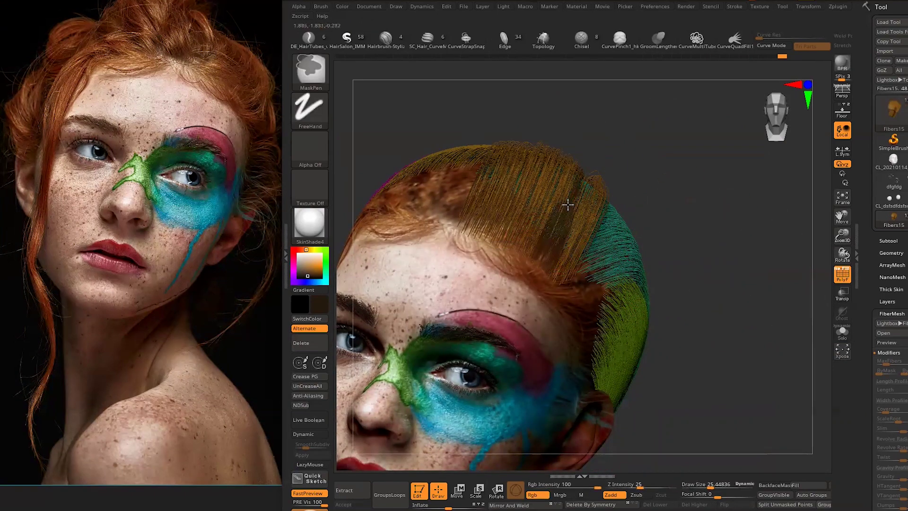
key(ctrl)
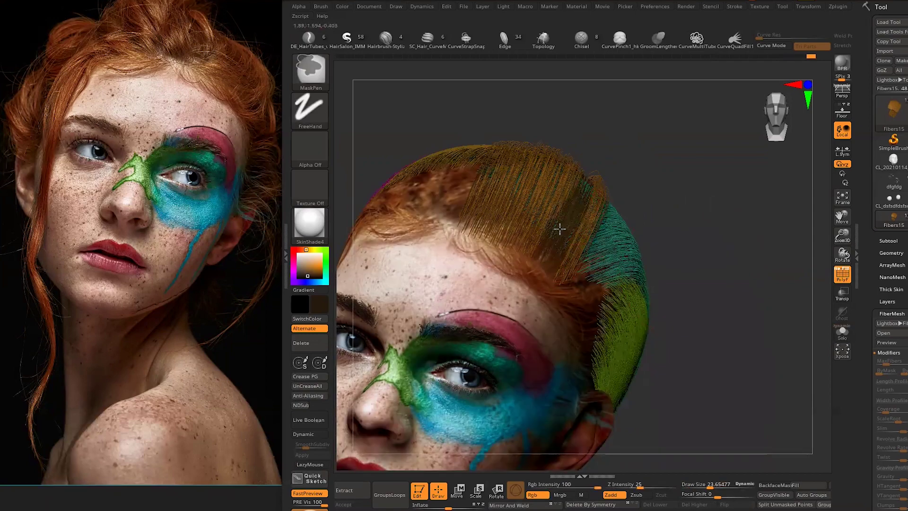
mouse_move(598, 193)
right_down()
mouse_move(607, 191)
mouse_move(592, 263)
right_up()
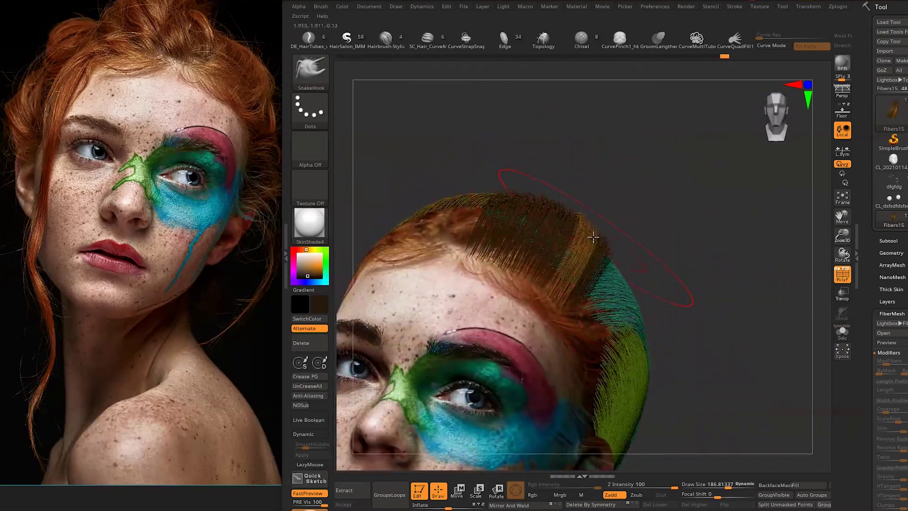
- Solo the brown strand, pull its tip down and left, then show the whole head
key(ctrl+shift+s)
mouse_move(634, 246)
mouse_down()
mouse_move(672, 389)
mouse_move(523, 241)
mouse_move(568, 271)
mouse_up()
mouse_move(561, 300)
right_down()
mouse_move(632, 274)
mouse_move(680, 274)
mouse_move(599, 294)
right_up()
key(ctrl+shift+s)
- Adjust the brush size several times while masking the hair
key(space)
mouse_move(601, 299)
mouse_down()
mouse_move(575, 320)
mouse_move(629, 213)
mouse_up()
key(space)
mouse_move(577, 223)
right_down()
mouse_move(587, 183)
mouse_move(616, 221)
mouse_move(696, 229)
mouse_move(591, 148)
right_up()
key(ctrl)
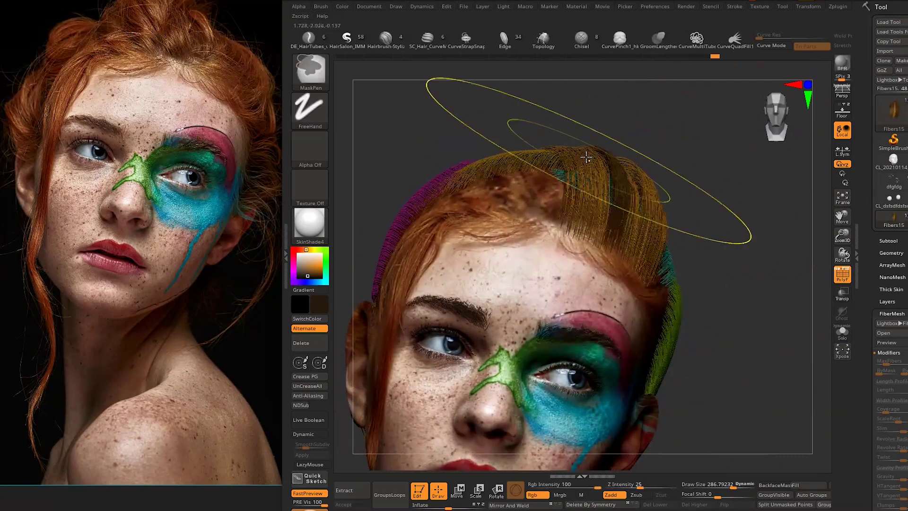
key(space)
drag(591, 204, 736, 223)
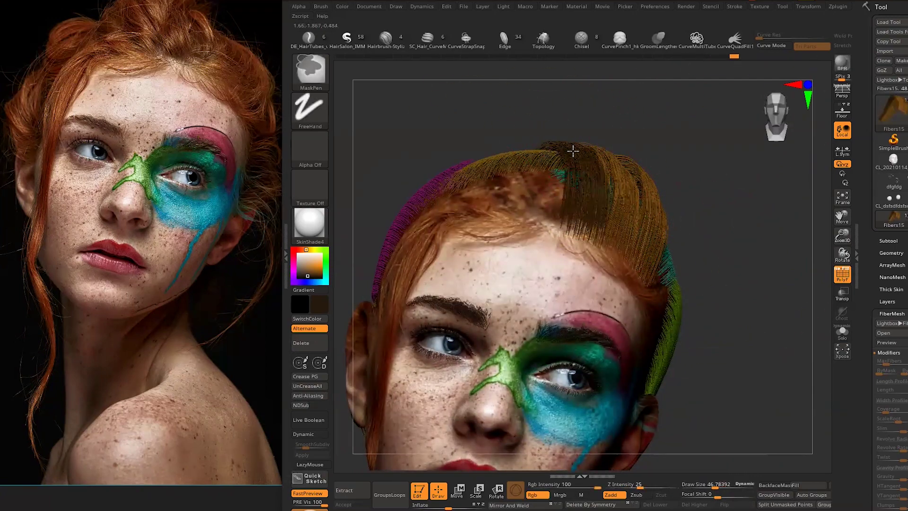
mouse_move(736, 194)
right_down()
mouse_move(720, 263)
mouse_move(689, 241)
mouse_move(570, 256)
right_up()
- Move the strand with the gizmo and orbit toward the forehead
key(w)
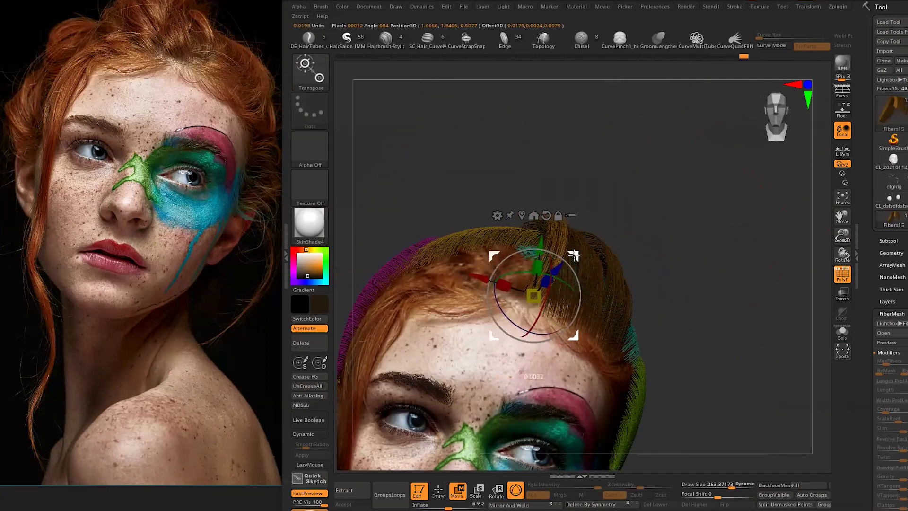
mouse_move(591, 263)
right_down()
mouse_move(653, 278)
mouse_move(650, 205)
right_up()
mouse_move(531, 309)
right_down()
mouse_move(672, 176)
mouse_move(701, 292)
right_up()
right_drag(522, 218, 529, 210)
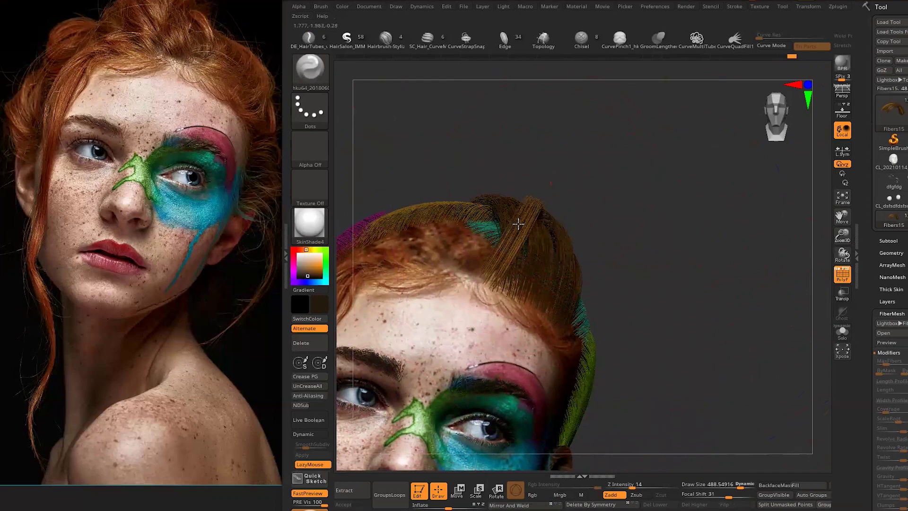
right_drag(672, 247, 715, 195)
- Switch to SnakeHook, zoom in on the forehead hair and shrink the brush
key(b)
key(s)
key(h)
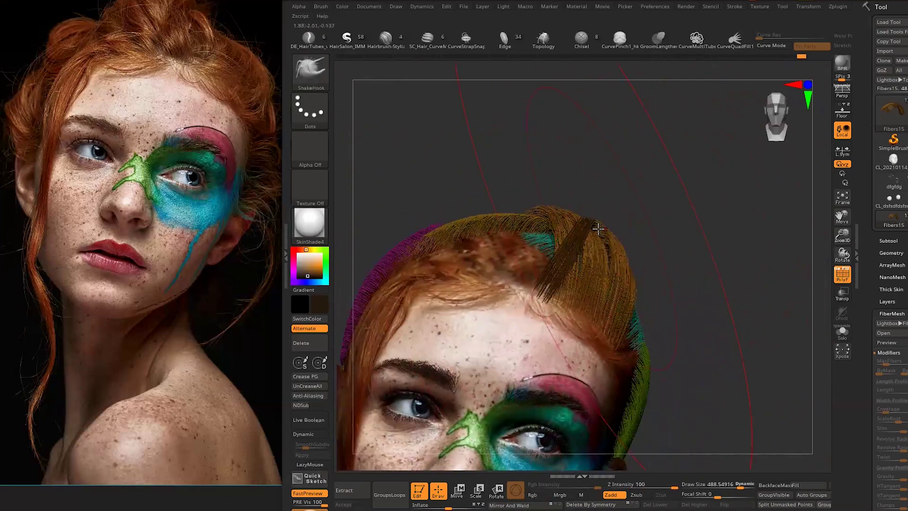
mouse_move(555, 216)
right_down()
mouse_move(655, 227)
mouse_move(514, 187)
mouse_move(673, 242)
right_up()
key(space)
drag(615, 193, 600, 215)
mouse_move(600, 215)
right_down()
mouse_move(685, 237)
mouse_move(613, 262)
right_up()
mouse_move(612, 224)
right_down()
mouse_move(561, 186)
mouse_move(634, 209)
mouse_move(596, 227)
right_up()
key(space)
drag(610, 258, 572, 218)
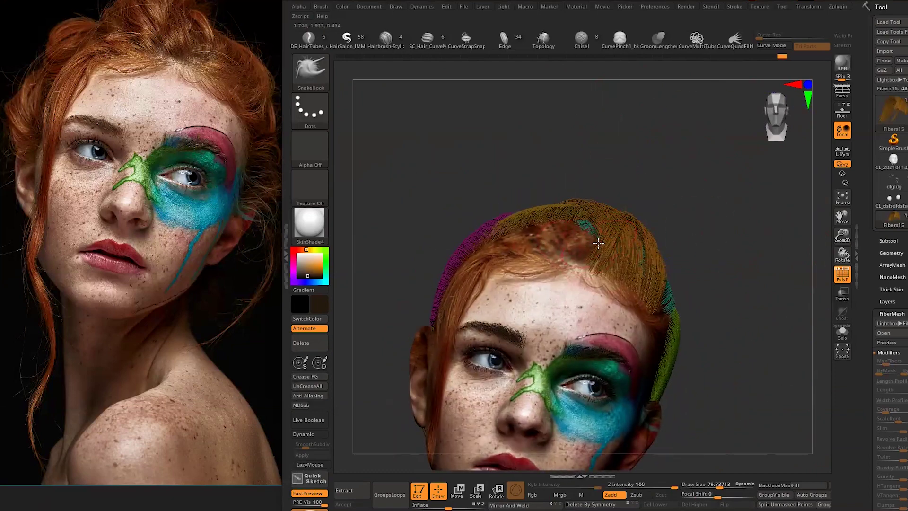
- Preview FiberMesh fibers on the face mesh and accept them as a new hair strip
alt+click(586, 244)
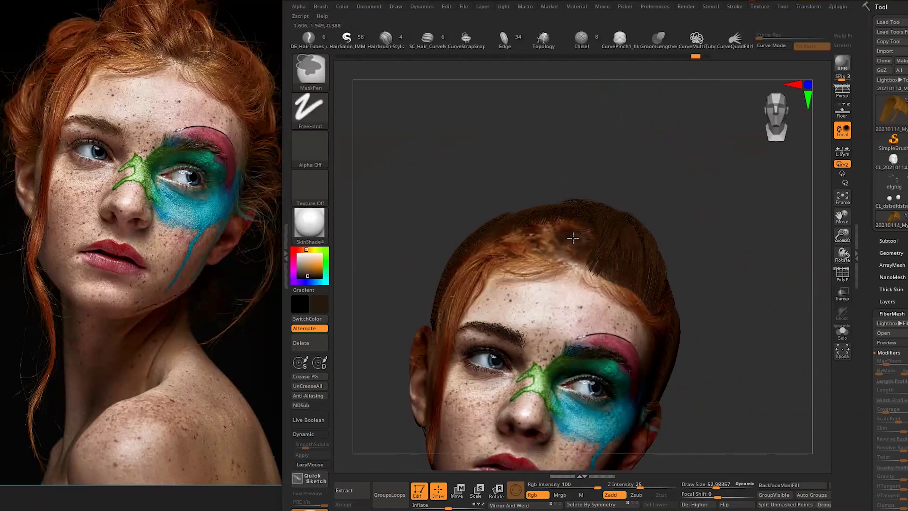
click(902, 343)
key(ctrl+z)
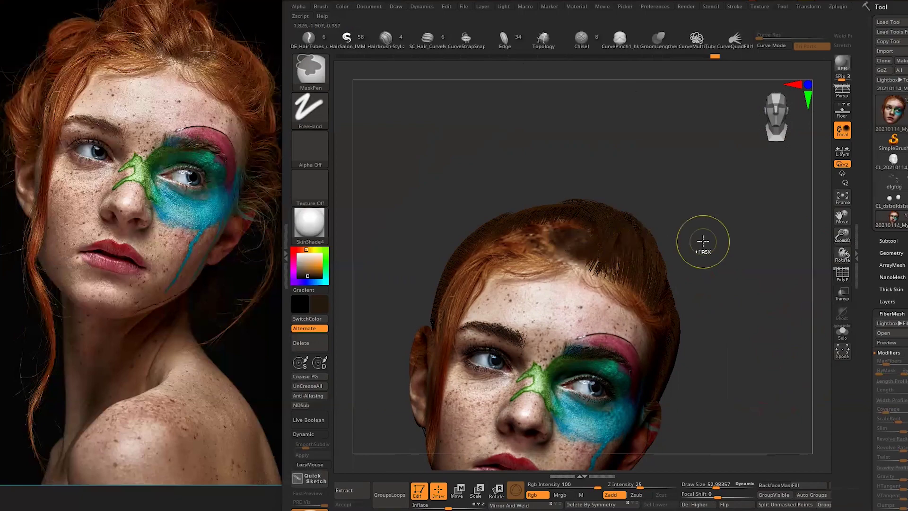
click(887, 343)
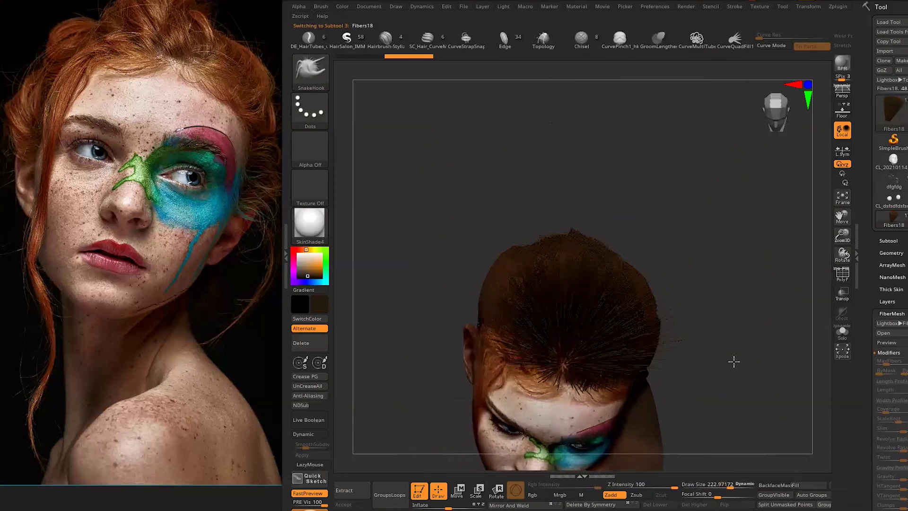
mouse_move(615, 341)
mouse_down()
mouse_move(681, 321)
mouse_move(609, 337)
mouse_move(721, 313)
mouse_up()
- Turn on PolyF and solo the purple strand, then bring back the head and other strands
key(shift+f)
ctrl+shift+click(594, 303)
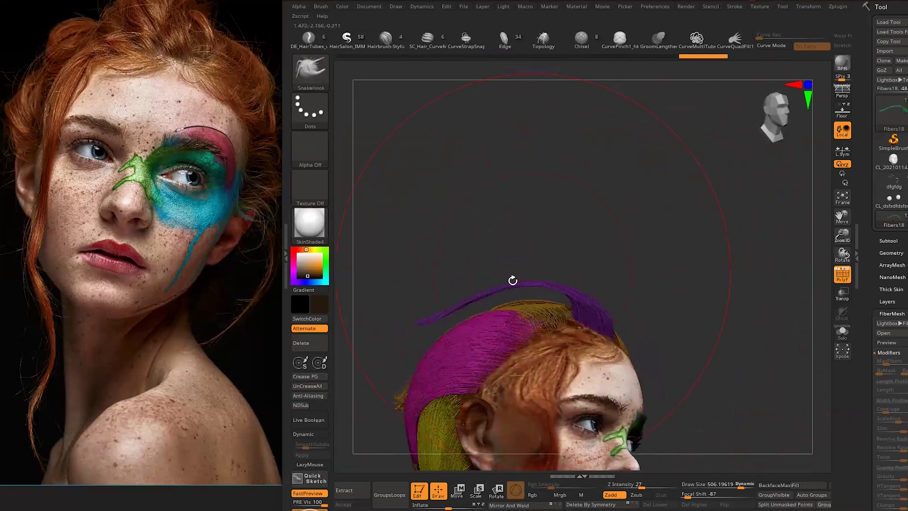
mouse_move(469, 308)
mouse_down()
mouse_move(415, 334)
mouse_move(708, 306)
mouse_move(570, 283)
mouse_up()
key(space)
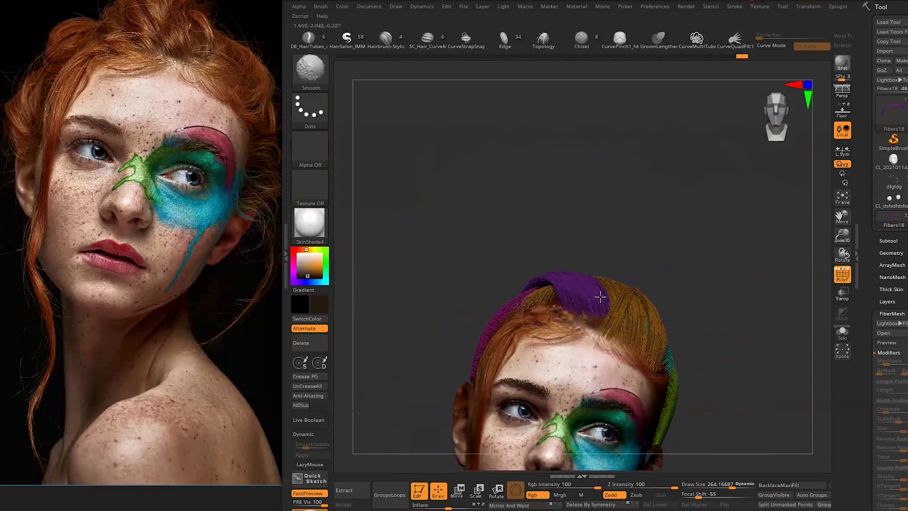
ctrl+shift+click(591, 286)
key(ctrl+shift+s)
mouse_move(574, 303)
mouse_down()
mouse_move(580, 334)
mouse_move(521, 274)
mouse_move(406, 314)
mouse_move(372, 242)
mouse_move(558, 241)
mouse_up()
- Make the Fibers15 strand active, turn off PolyF and save the project
key(w)
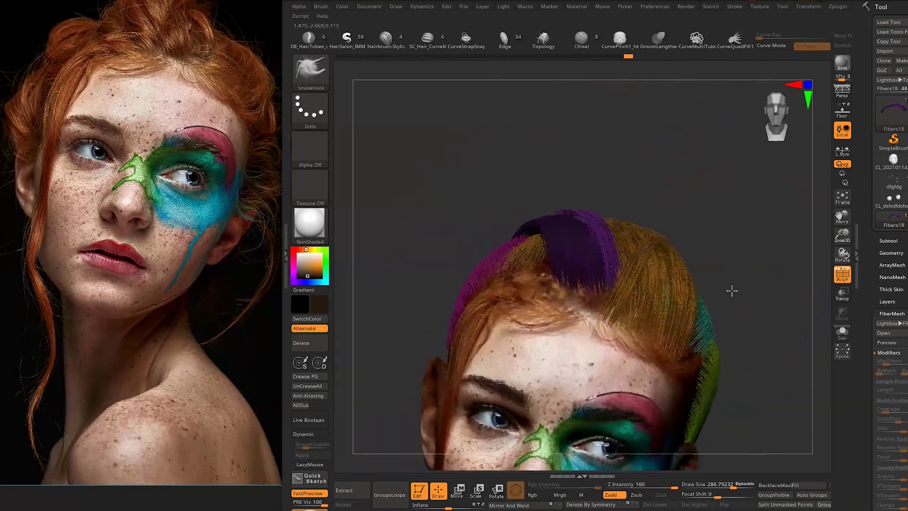
drag(746, 240, 672, 265)
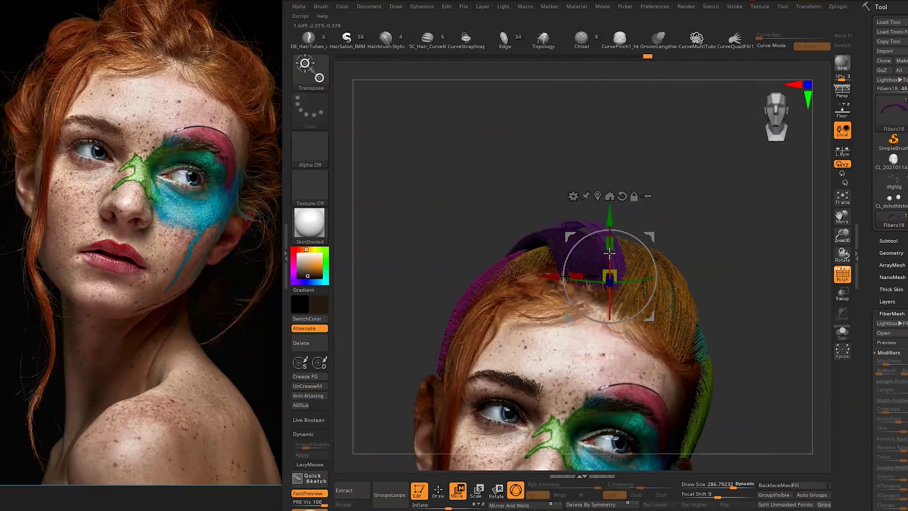
mouse_move(552, 229)
mouse_down()
mouse_move(409, 264)
mouse_move(543, 373)
mouse_move(558, 373)
mouse_move(552, 356)
mouse_move(680, 258)
mouse_move(621, 284)
mouse_up()
alt+click(569, 253)
mouse_move(569, 254)
mouse_down()
mouse_move(724, 255)
mouse_move(695, 294)
mouse_move(652, 263)
mouse_up()
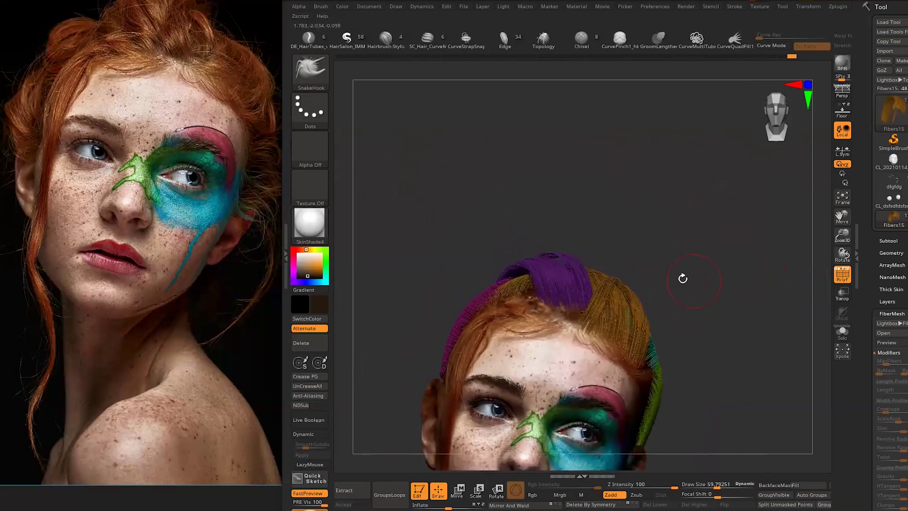
scroll(567, 292, up, 2)
key(shift+f)
key(ctrl+s)
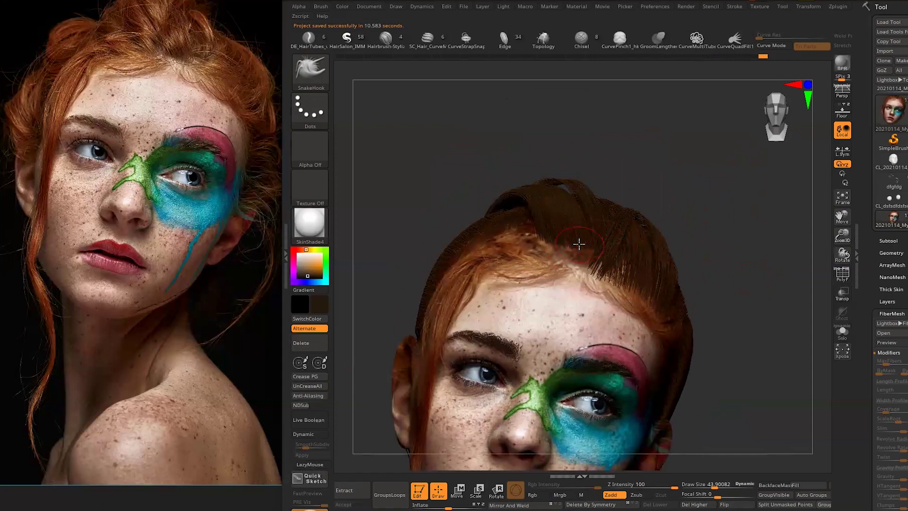
- Preview new fibers from the face mesh and pull the new brown strand up into a spike
key(w)
key(shift+f)
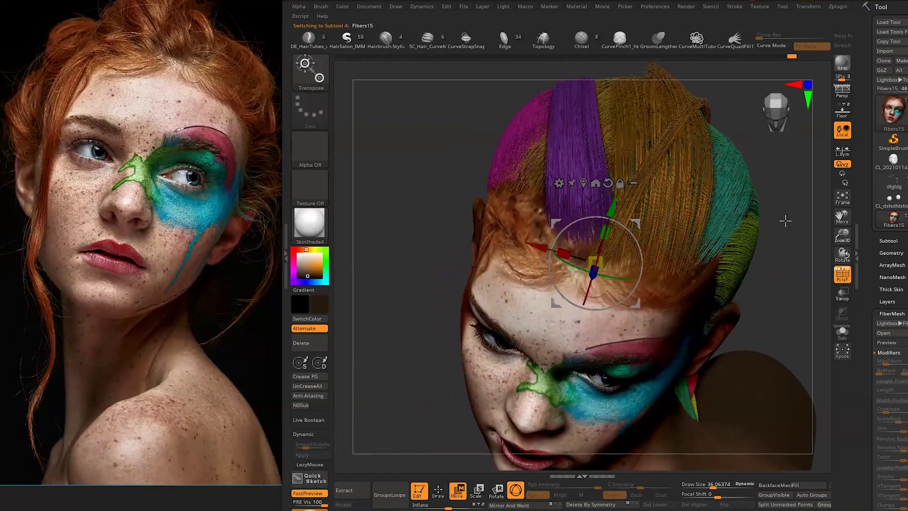
key(shift+f)
alt+click(578, 254)
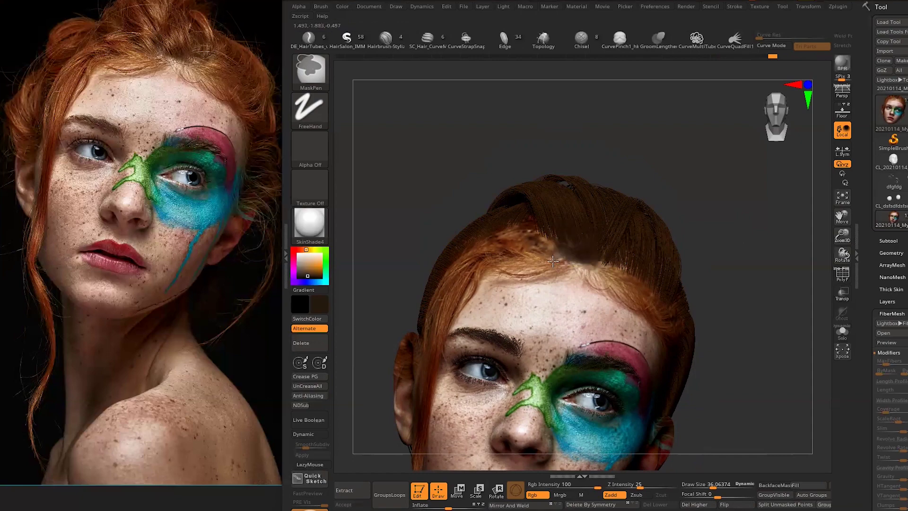
click(886, 344)
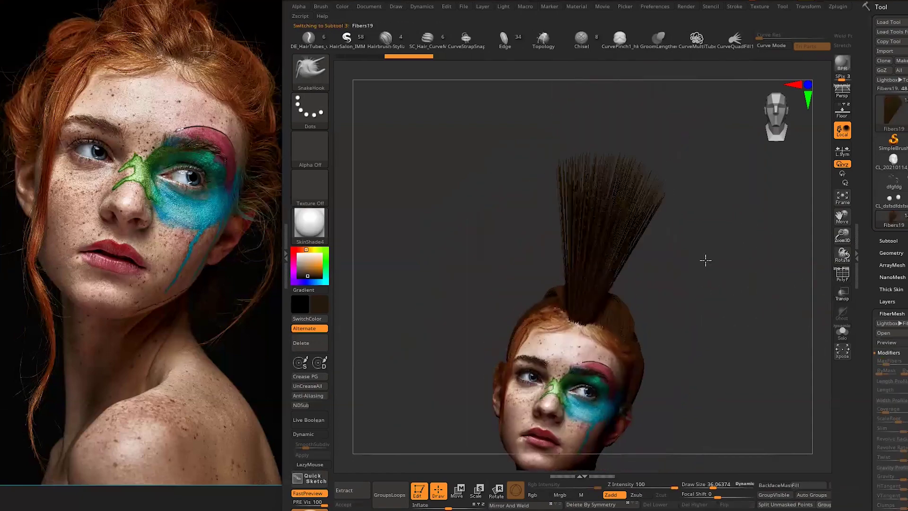
mouse_move(705, 259)
mouse_down()
mouse_move(605, 298)
mouse_move(726, 371)
mouse_move(735, 323)
mouse_move(659, 285)
mouse_move(582, 215)
mouse_move(507, 422)
mouse_move(676, 256)
mouse_move(499, 314)
mouse_up()
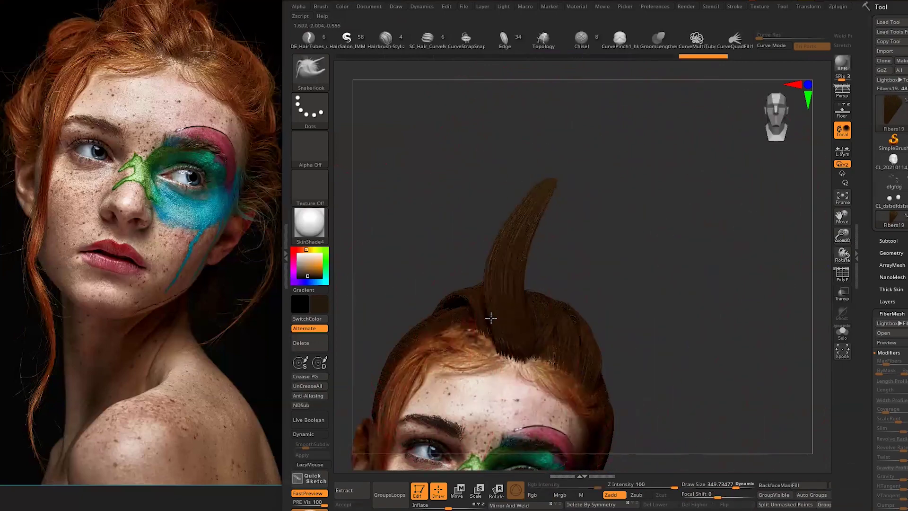
- Solo the Fibers19 strand and fill it teal with FillObject
key(shift+f)
click(778, 497)
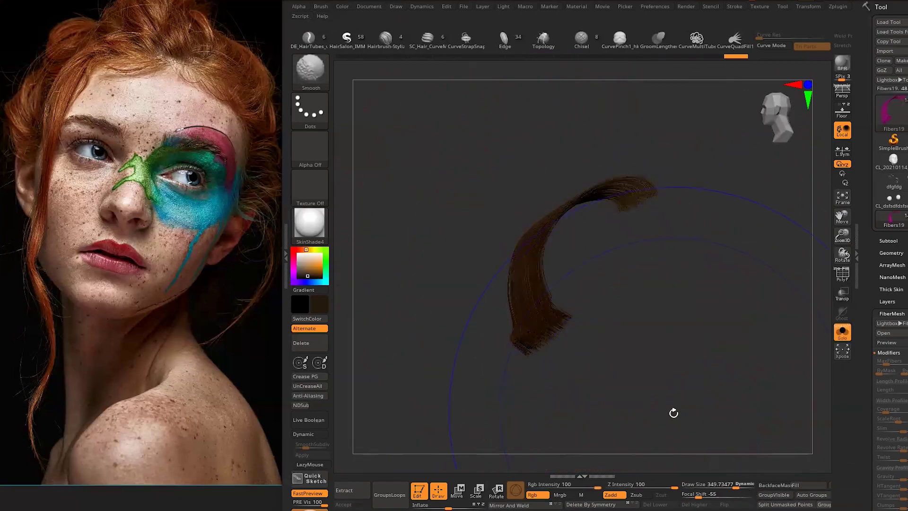
drag(675, 411, 503, 263)
mouse_move(574, 284)
mouse_down()
mouse_move(612, 228)
mouse_move(702, 392)
mouse_move(659, 240)
mouse_move(496, 275)
mouse_up()
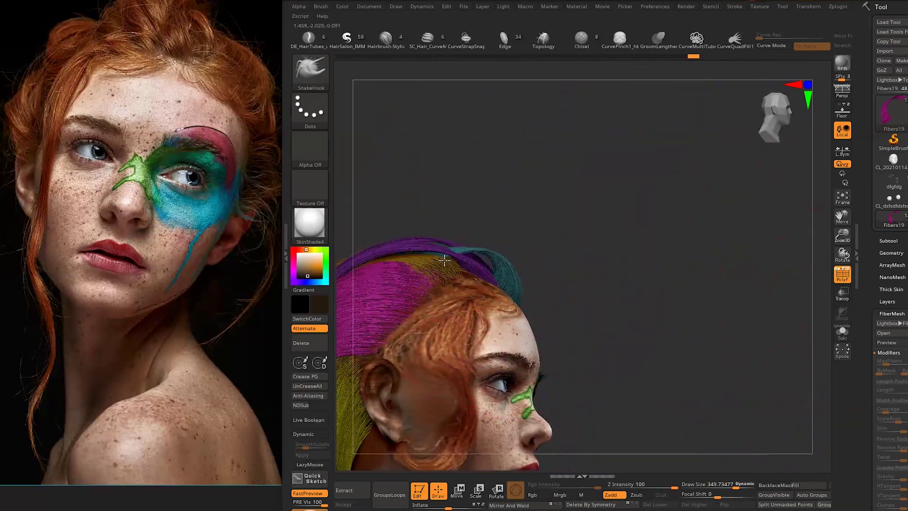
drag(434, 256, 639, 257)
- Groom the teal strand over the crown with SnakeHook, adjusting the brush size
alt+click(492, 283)
key(space)
click(426, 265)
mouse_move(507, 201)
mouse_down()
mouse_move(594, 178)
mouse_move(502, 180)
mouse_move(492, 233)
mouse_move(516, 164)
mouse_up()
key(space)
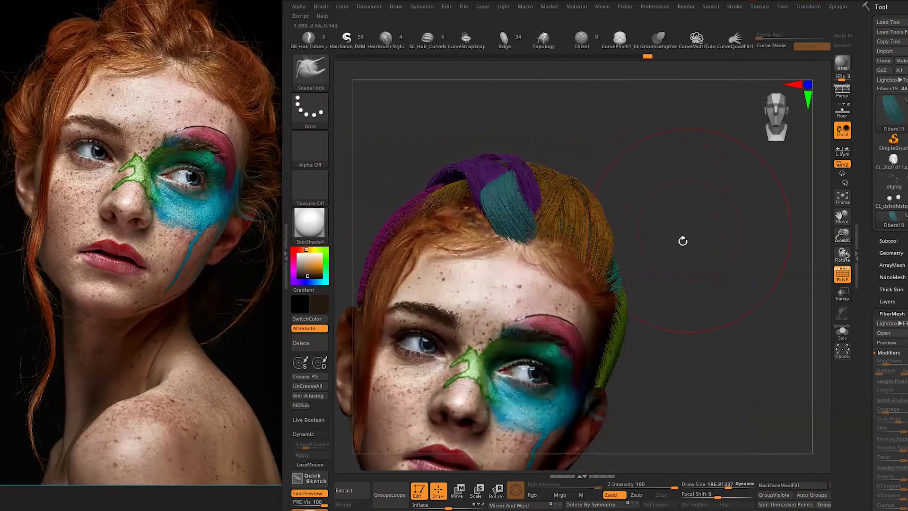
drag(673, 175, 580, 153)
click(655, 6)
click(674, 355)
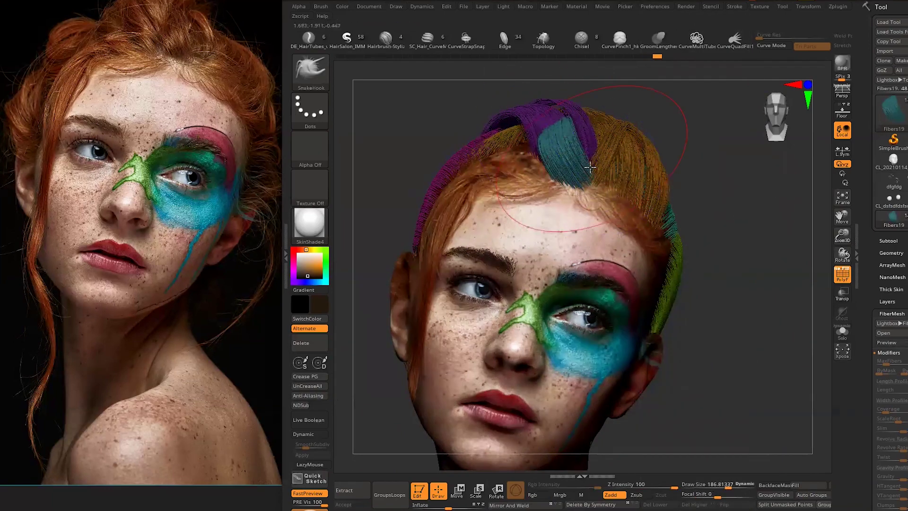
key(space)
drag(546, 160, 581, 162)
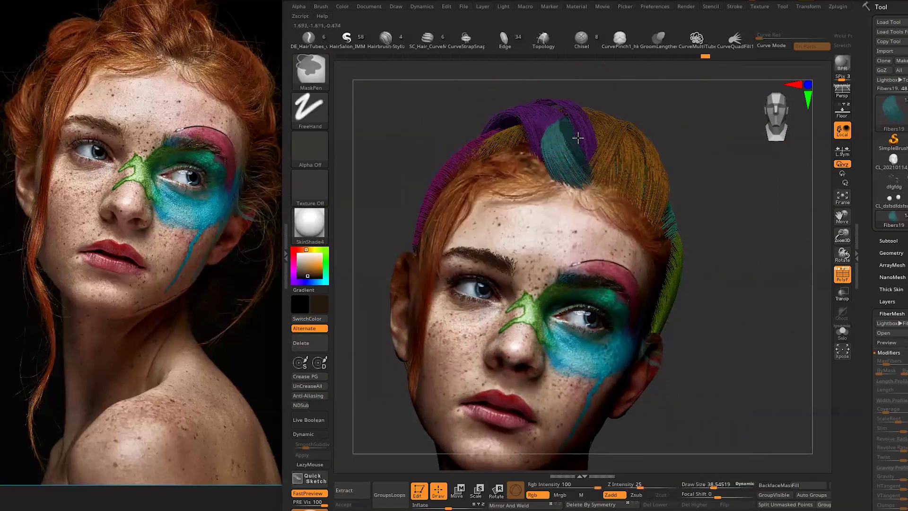
- Reposition the teal strand with Move Transpose, masking parts of it as needed
drag(562, 128, 600, 170)
mouse_move(594, 128)
mouse_down()
mouse_move(584, 122)
mouse_move(558, 173)
mouse_up()
key(w)
drag(573, 125, 583, 150)
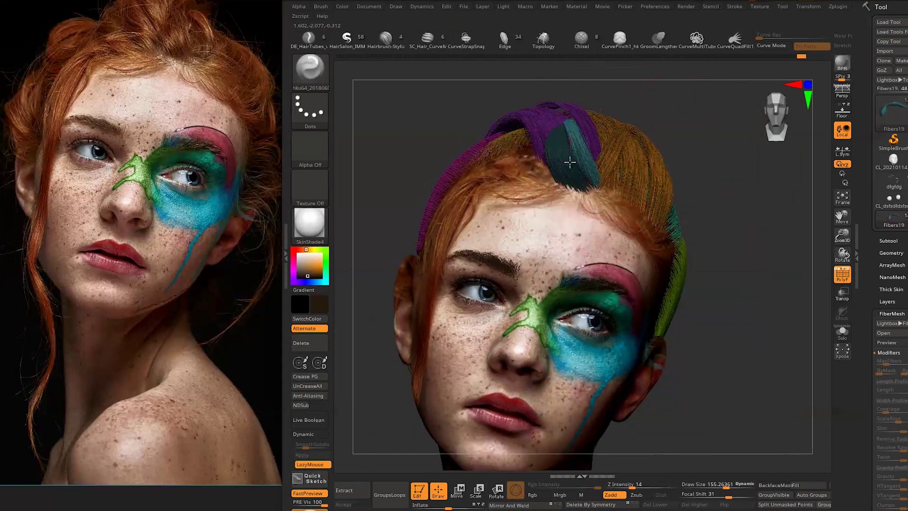
key(space)
key(ctrl)
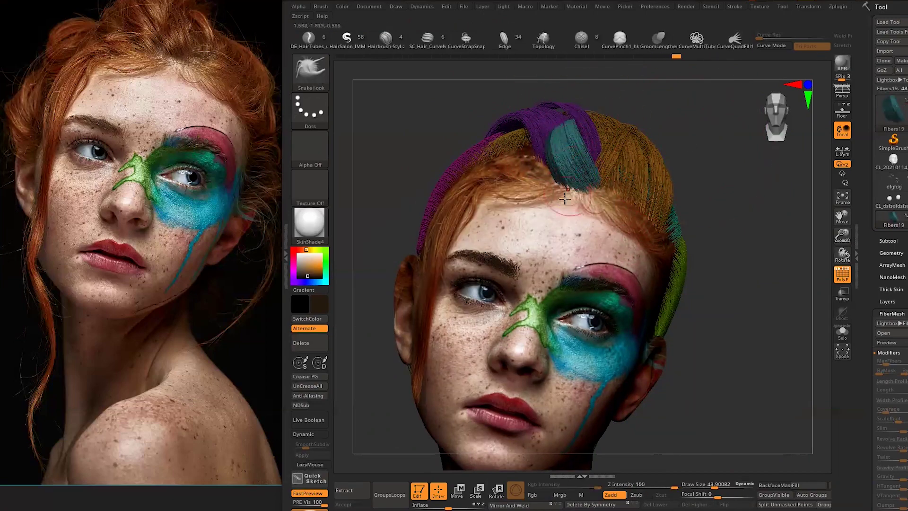
key(w)
drag(565, 199, 745, 168)
mouse_move(629, 159)
mouse_down()
mouse_move(709, 134)
mouse_move(681, 122)
mouse_move(719, 156)
mouse_move(734, 199)
mouse_move(689, 247)
mouse_up()
key(q)
- Save the project as version 9 and make the face mesh the active subtool
key(ctrl+s)
text(9)
key(Return)
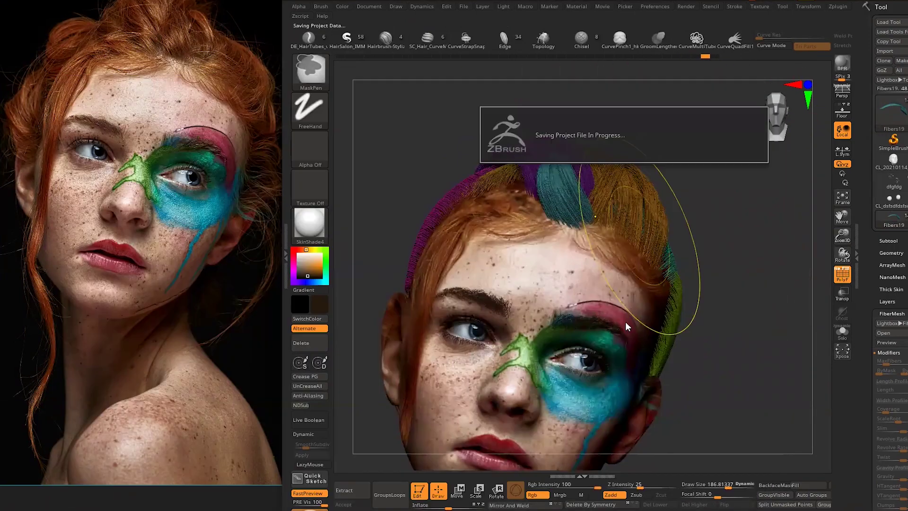
key(space)
alt+click(623, 217)
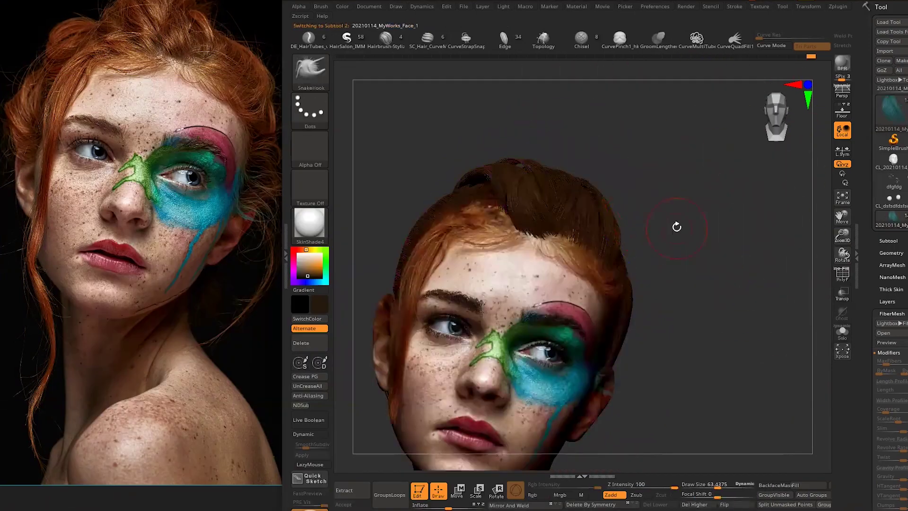
- Accept the previewed fibers as a new Fibers21 strand subtool
scroll(562, 244, up, 3)
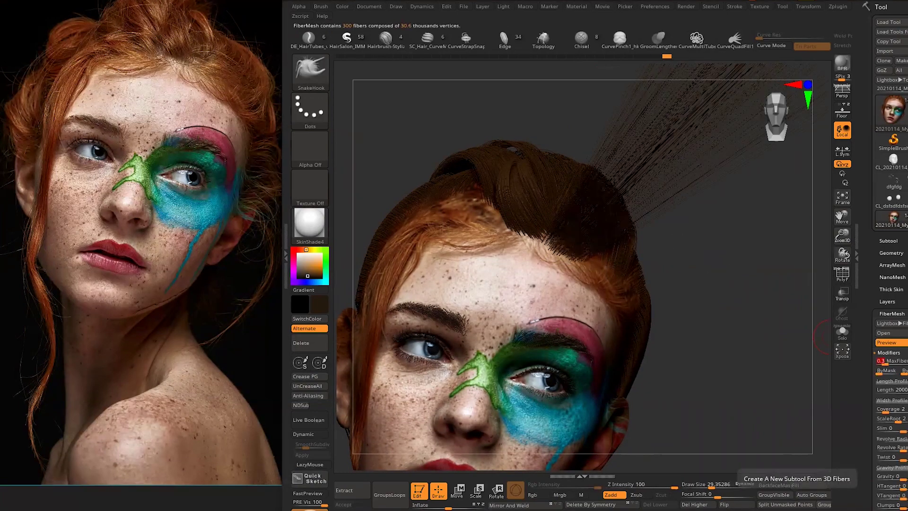
drag(679, 251, 544, 283)
key(space)
alt+click(587, 248)
drag(787, 203, 600, 318)
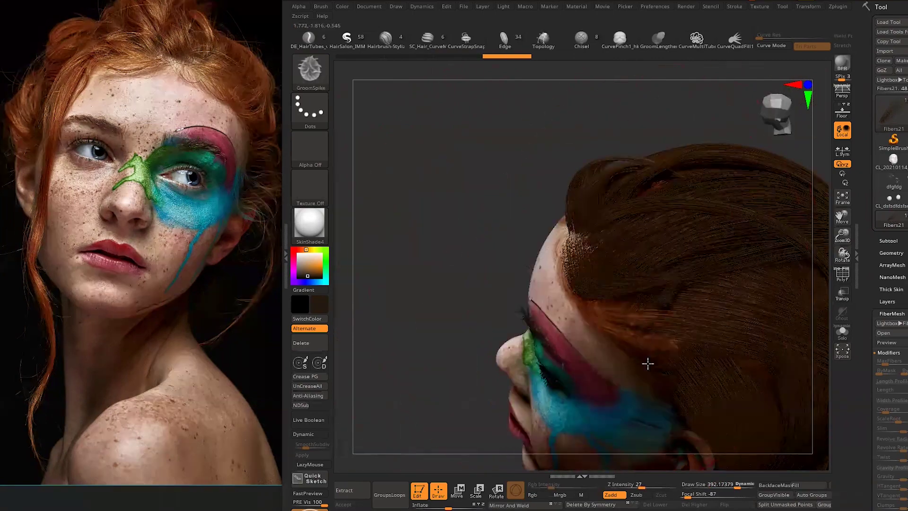
drag(483, 195, 709, 237)
scroll(890, 331, down, 5)
- Turn on FastPreview and comb the new strand down the right side of the head
click(895, 431)
click(891, 191)
mouse_move(726, 199)
mouse_down()
mouse_move(591, 242)
mouse_move(654, 208)
mouse_move(588, 284)
mouse_move(588, 235)
mouse_up()
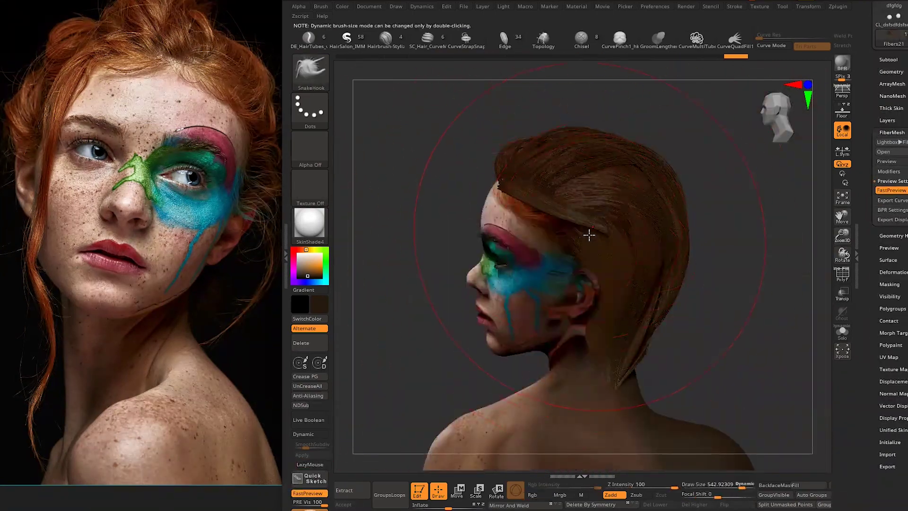
click(842, 331)
click(842, 331)
key(shift+f)
mouse_move(683, 339)
mouse_down()
mouse_move(579, 224)
mouse_move(649, 194)
mouse_move(511, 185)
mouse_move(539, 174)
mouse_up()
key(space)
mouse_move(678, 196)
mouse_down()
mouse_move(634, 192)
mouse_move(632, 220)
mouse_move(569, 269)
mouse_move(644, 283)
mouse_move(571, 263)
mouse_up()
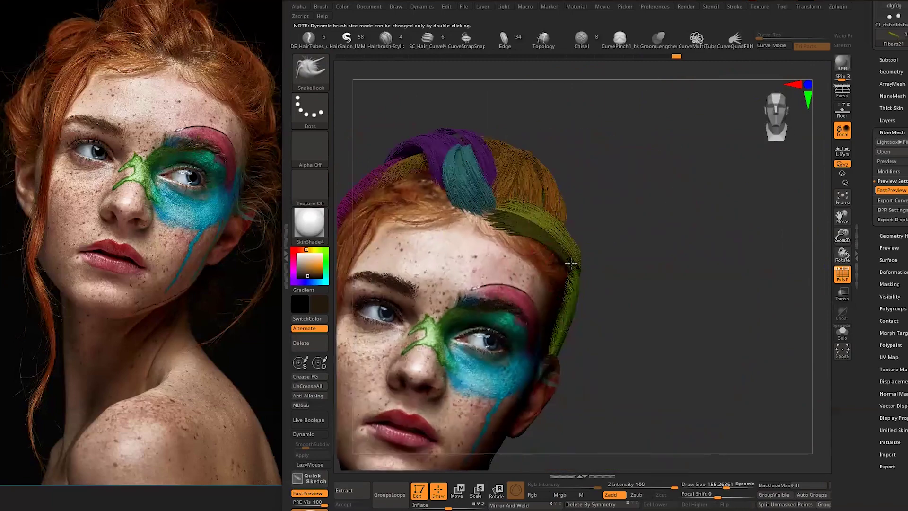
- Select and solo the golden Fibers15 strand, viewing it from the side
key(w)
drag(654, 209, 512, 216)
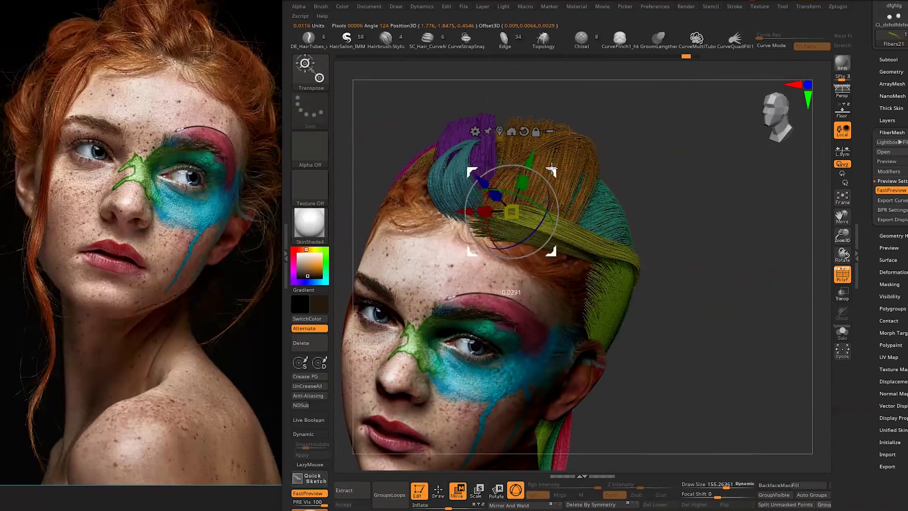
drag(642, 270, 601, 218)
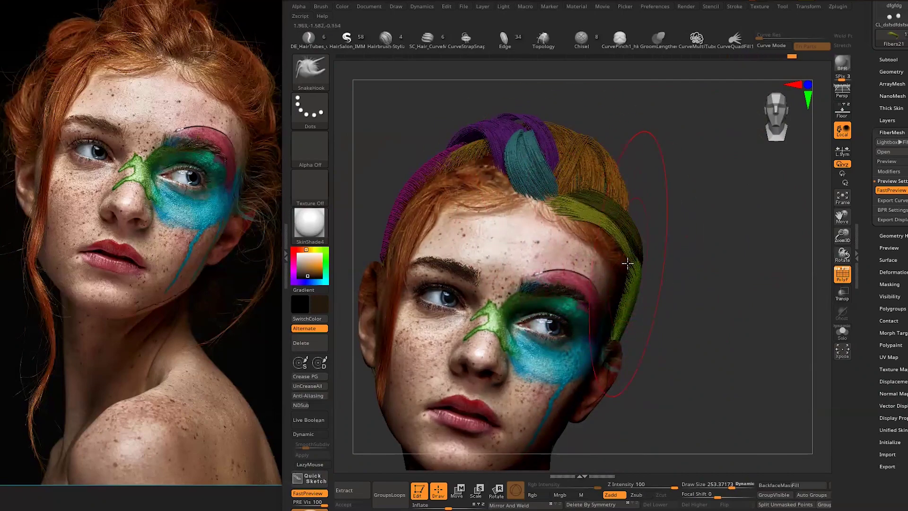
mouse_move(630, 223)
mouse_down()
mouse_move(674, 231)
mouse_move(584, 213)
mouse_up()
alt+click(551, 270)
key(space)
drag(563, 254, 592, 205)
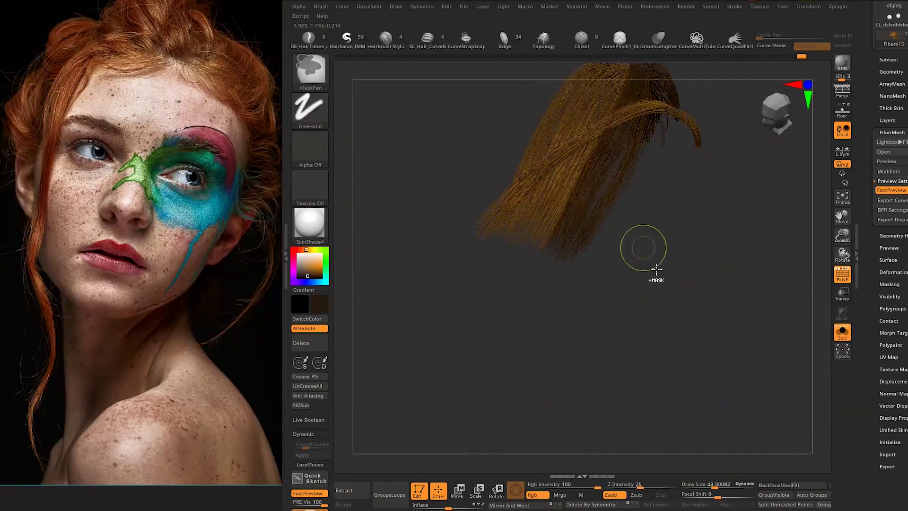
drag(698, 227, 702, 311)
key(w)
drag(747, 132, 553, 238)
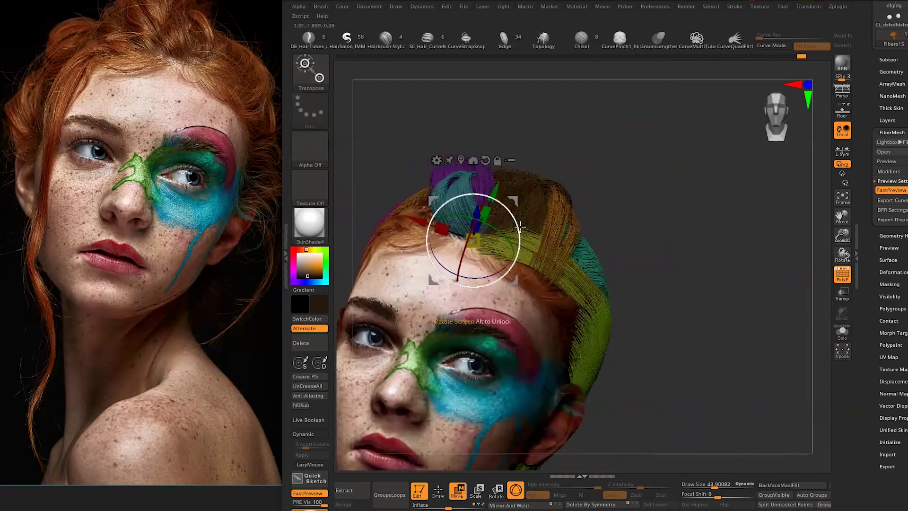
- Lift, rotate and nudge Fibers15 into its new spot atop the head with Move Transpose
drag(475, 229, 508, 201)
drag(456, 249, 454, 243)
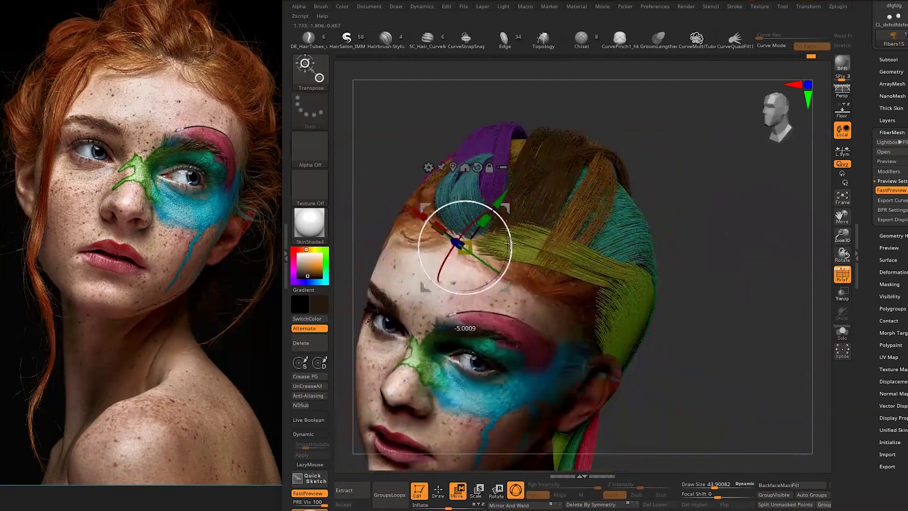
drag(492, 203, 487, 216)
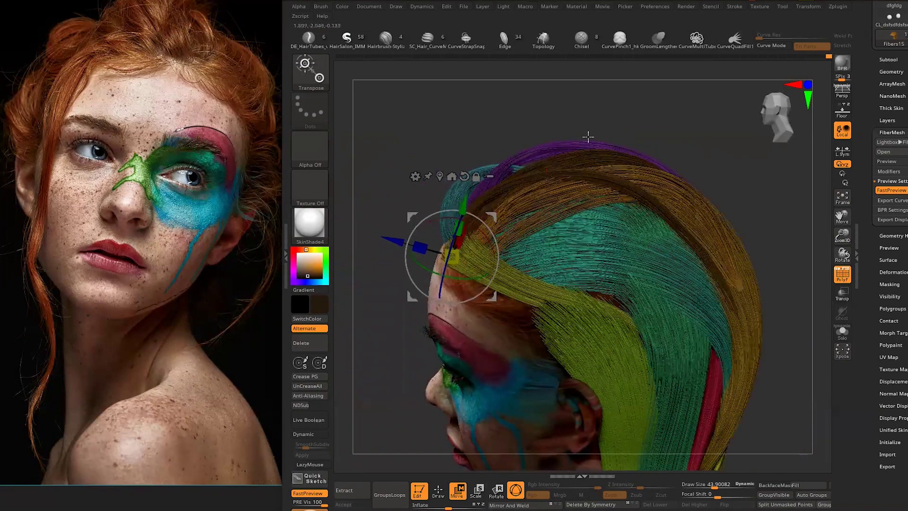
drag(486, 225, 498, 218)
drag(611, 207, 654, 205)
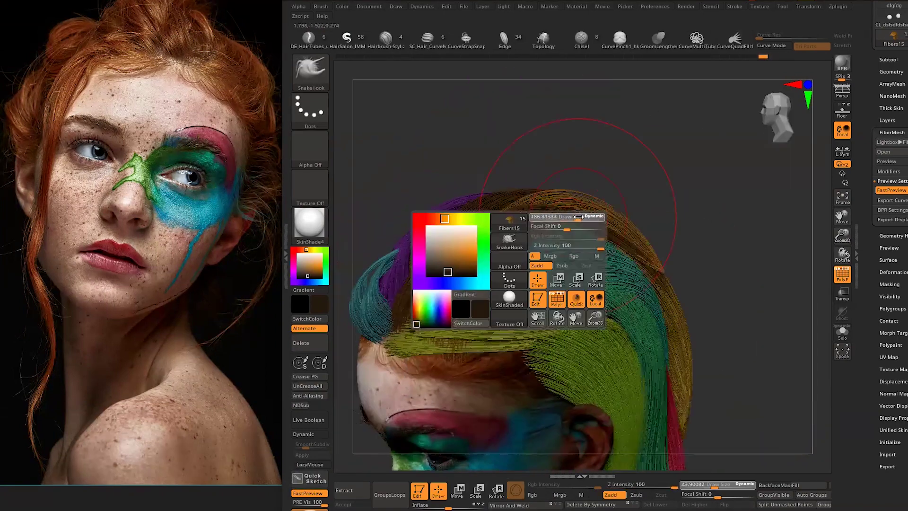
key(q)
- Check the hair from the front and make the purple Fibers18 strand active
mouse_move(564, 104)
mouse_down()
mouse_move(703, 213)
mouse_move(654, 267)
mouse_move(677, 237)
mouse_move(738, 239)
mouse_move(562, 211)
mouse_up()
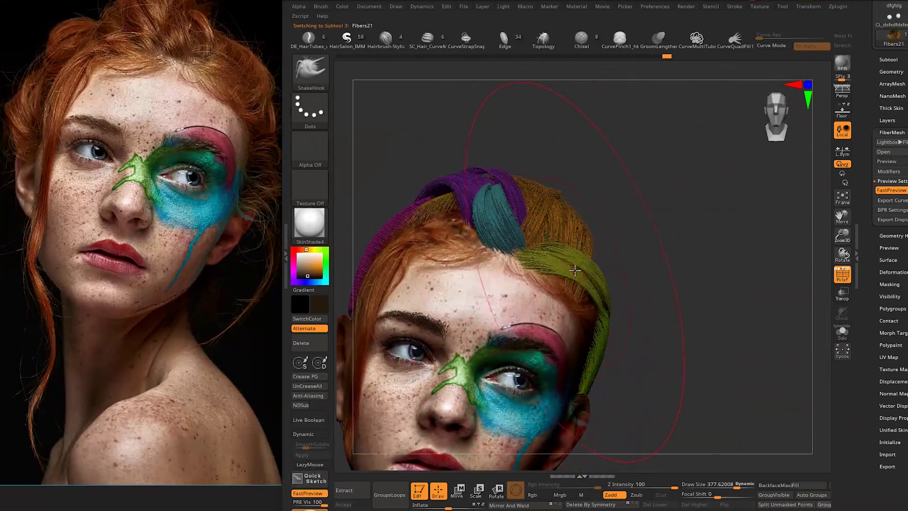
mouse_move(598, 269)
mouse_down()
mouse_move(588, 220)
mouse_move(578, 270)
mouse_up()
alt+click(588, 220)
alt+click(578, 270)
mouse_move(642, 248)
mouse_down()
mouse_move(470, 300)
mouse_move(551, 259)
mouse_up()
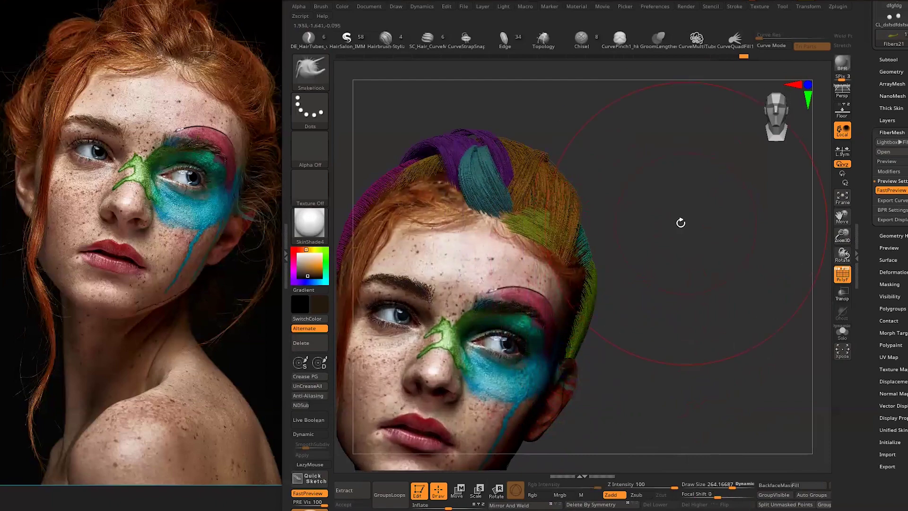
ctrl+drag(680, 223, 666, 251)
alt+drag(672, 195, 626, 218)
alt+click(626, 218)
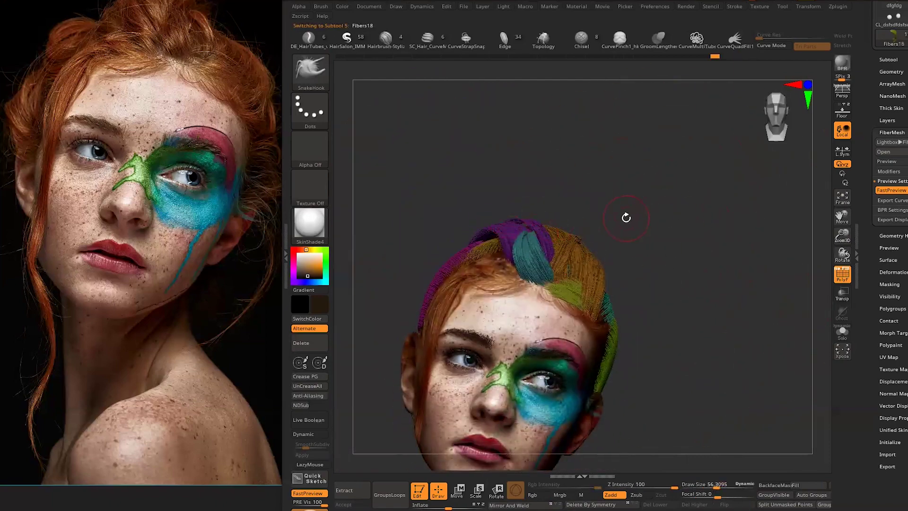
- Solo the purple Fibers18 strand and sweep it back with a smaller SnakeHook, toggling solo to check
key(ctrl+shift+s)
key(ctrl+shift+s)
mouse_move(670, 227)
mouse_down()
mouse_move(511, 209)
mouse_move(598, 209)
mouse_up()
key(space)
mouse_move(498, 220)
mouse_down()
mouse_move(476, 214)
mouse_move(463, 189)
mouse_move(594, 189)
mouse_move(385, 187)
mouse_move(442, 189)
mouse_move(431, 230)
mouse_up()
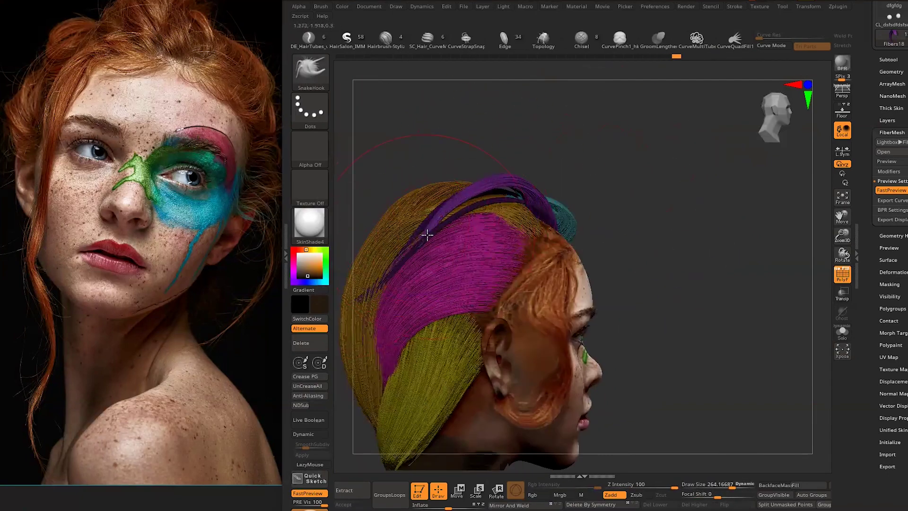
shift+drag(506, 179, 523, 183)
ctrl+shift+click(523, 182)
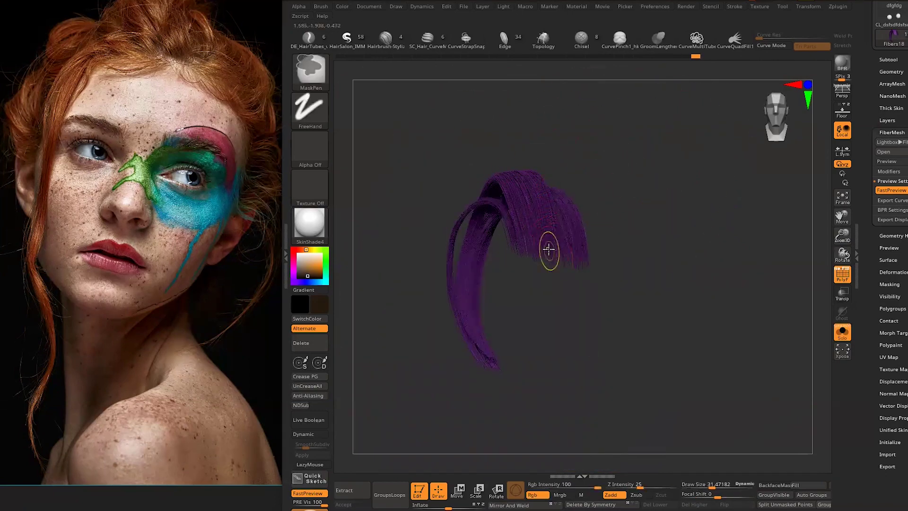
ctrl+shift+click(567, 191)
mouse_move(519, 155)
mouse_down()
mouse_move(590, 189)
mouse_move(633, 142)
mouse_move(679, 195)
mouse_move(591, 247)
mouse_up()
ctrl+shift+click(572, 260)
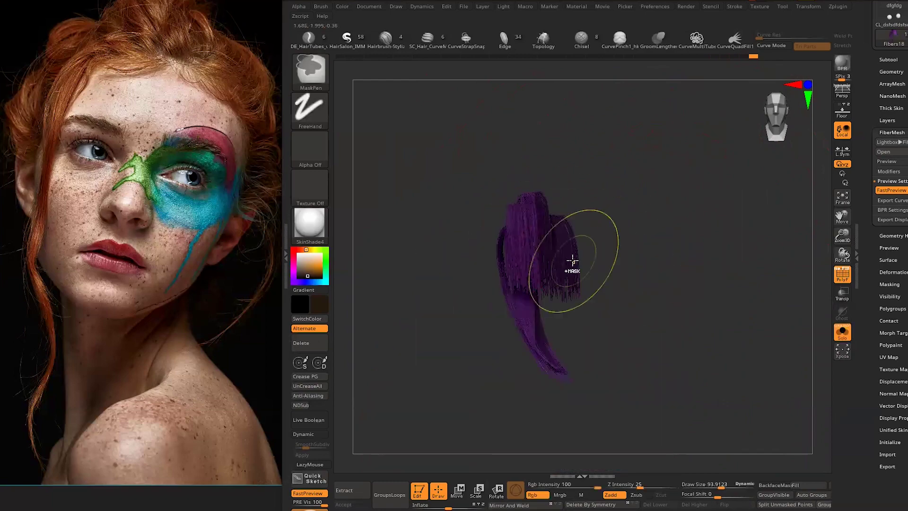
ctrl+shift+click(651, 221)
mouse_move(651, 221)
mouse_down()
mouse_move(543, 156)
mouse_move(686, 237)
mouse_move(472, 193)
mouse_up()
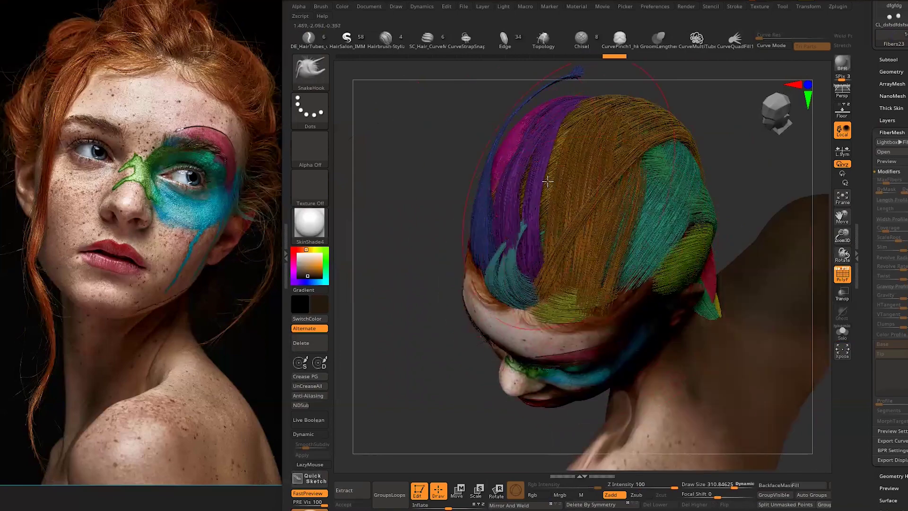
- Mask and SnakeHook-groom the dark navy strand on top of the head
mouse_move(495, 196)
shift+mouse_down()
mouse_move(653, 169)
mouse_move(526, 177)
mouse_move(487, 229)
mouse_move(725, 222)
mouse_move(624, 215)
mouse_move(675, 196)
shift+mouse_up()
key(ctrl)
mouse_move(501, 216)
mouse_down()
mouse_move(405, 192)
mouse_move(466, 219)
mouse_move(669, 158)
mouse_up()
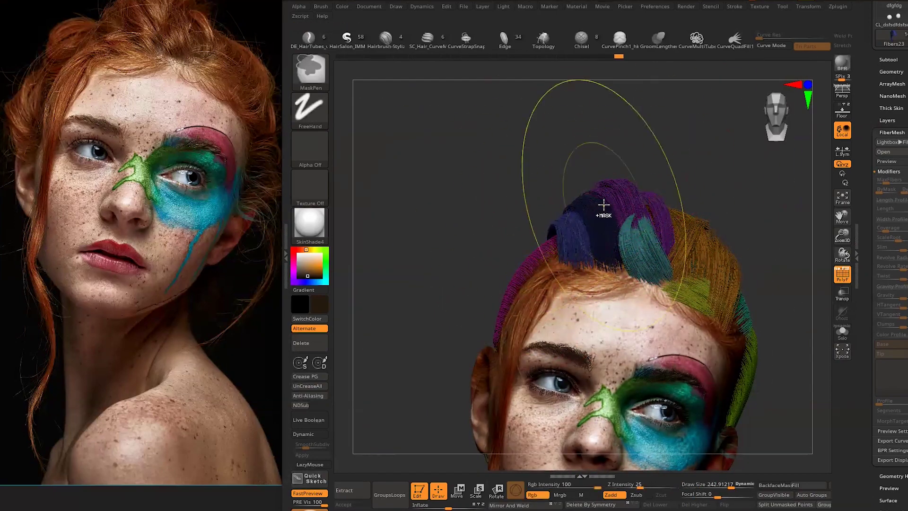
key(space)
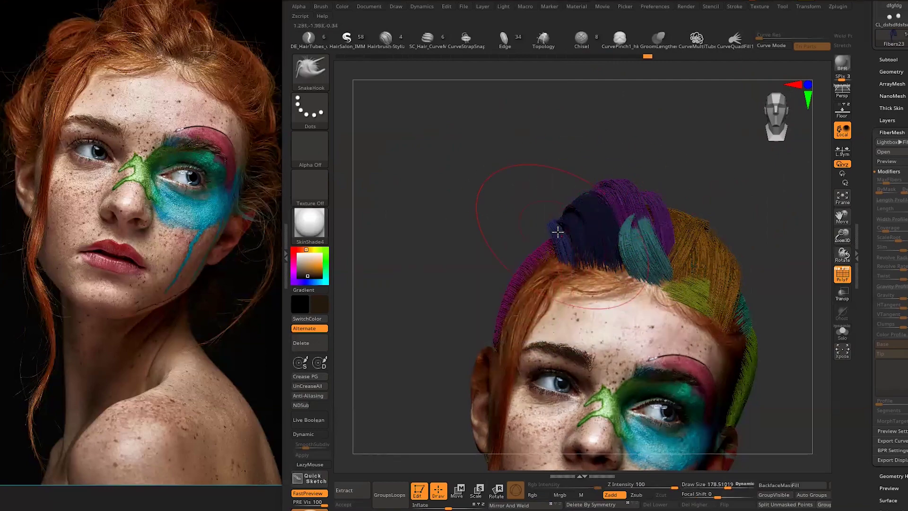
drag(513, 260, 505, 232)
drag(389, 275, 492, 227)
drag(732, 201, 472, 194)
mouse_move(406, 240)
mouse_down()
mouse_move(604, 156)
mouse_move(659, 205)
mouse_move(718, 190)
mouse_up()
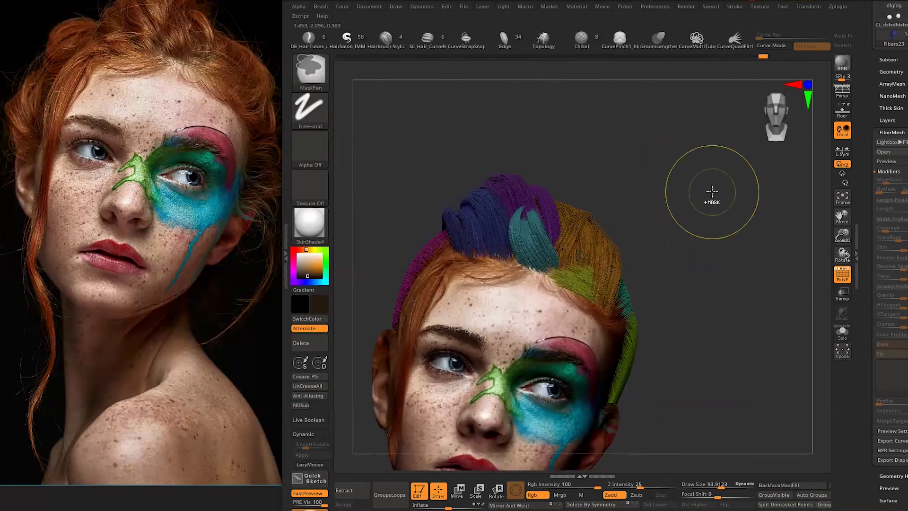
key(b)
key(s)
key(h)
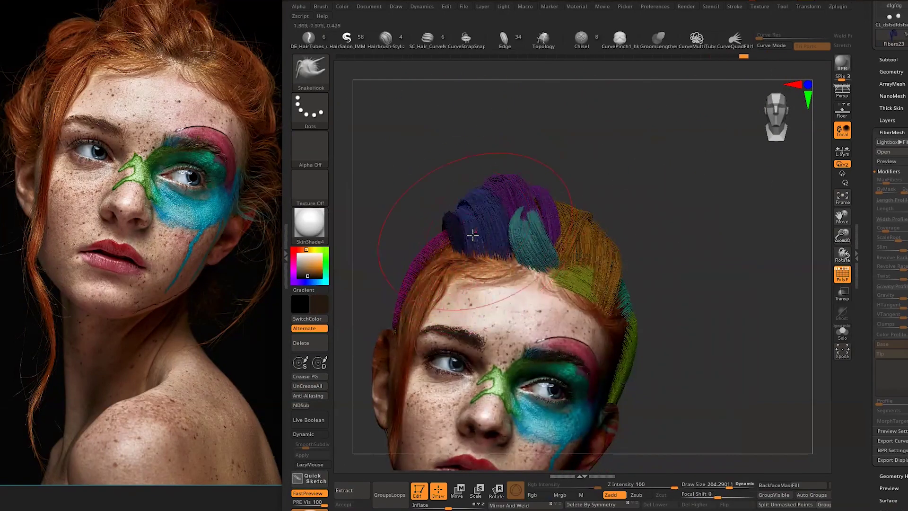
mouse_move(726, 254)
mouse_down()
mouse_move(746, 249)
mouse_move(768, 265)
mouse_move(527, 207)
mouse_up()
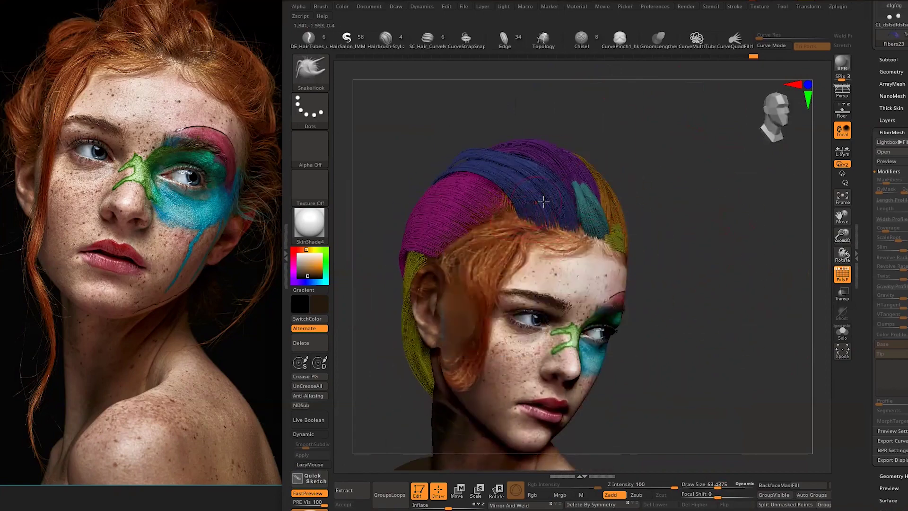
mouse_move(663, 172)
mouse_down()
mouse_move(531, 209)
mouse_move(690, 137)
mouse_move(556, 170)
mouse_up()
- Adjust the dark navy strand with the Move gizmo and solo it
key(w)
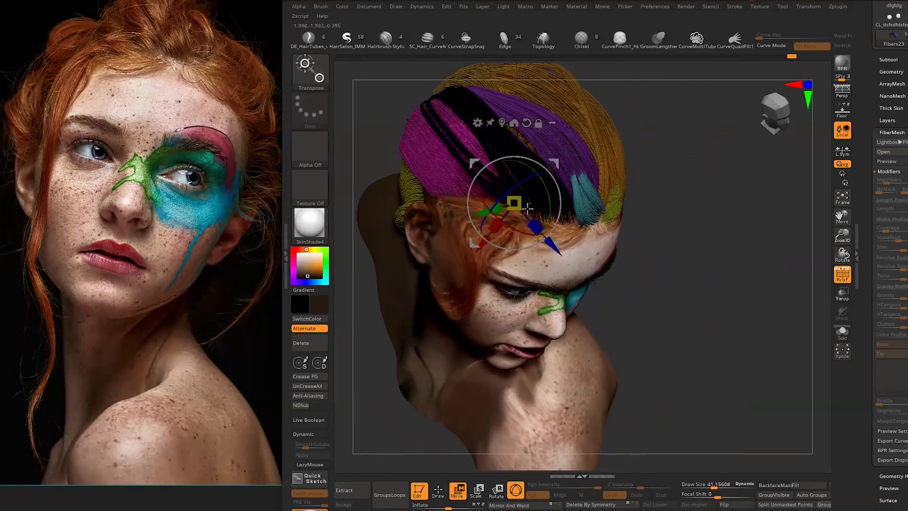
drag(698, 209, 535, 186)
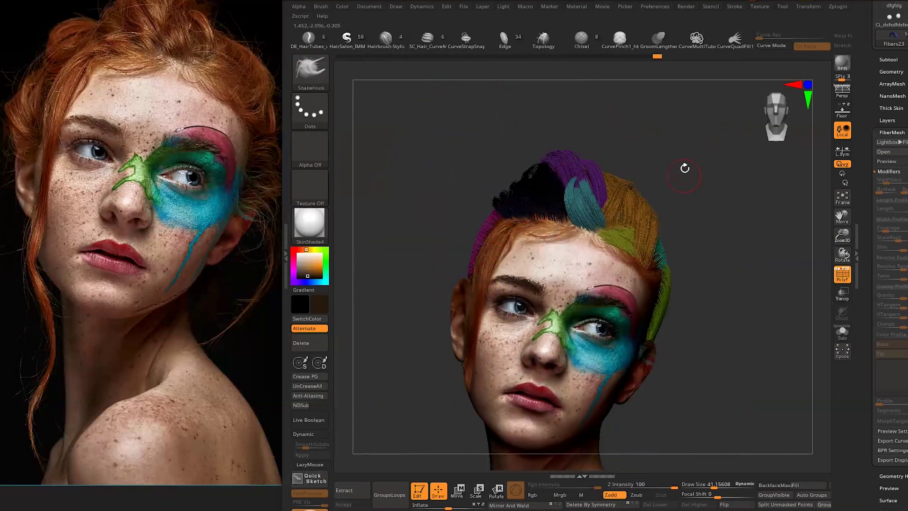
drag(685, 168, 682, 193)
key(ctrl)
click(892, 431)
click(902, 195)
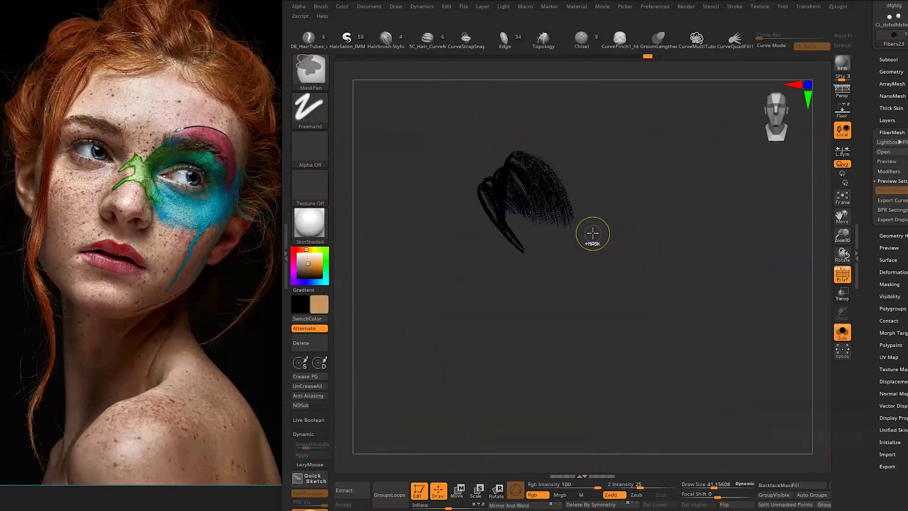
- Select the Face subtool and clear the leftover mask patch from the hair
alt+click(526, 239)
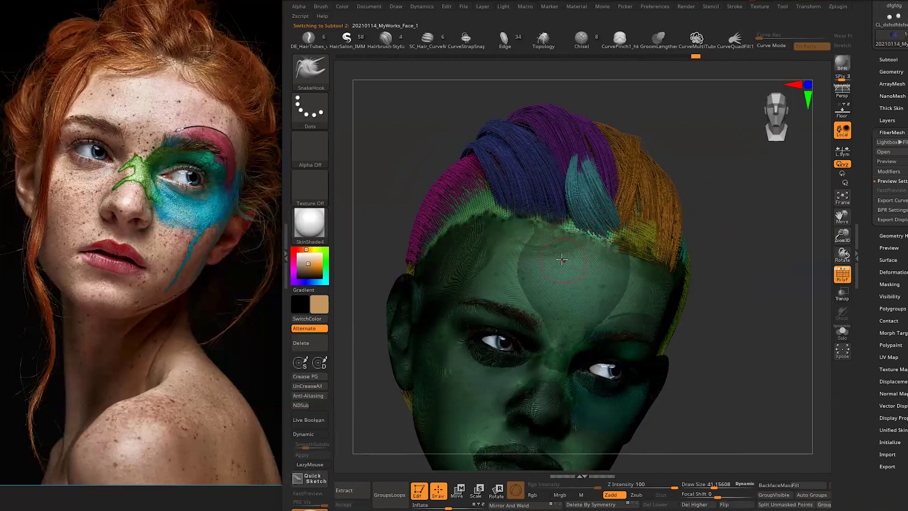
mouse_move(752, 278)
mouse_down()
mouse_move(720, 264)
mouse_move(737, 263)
mouse_up()
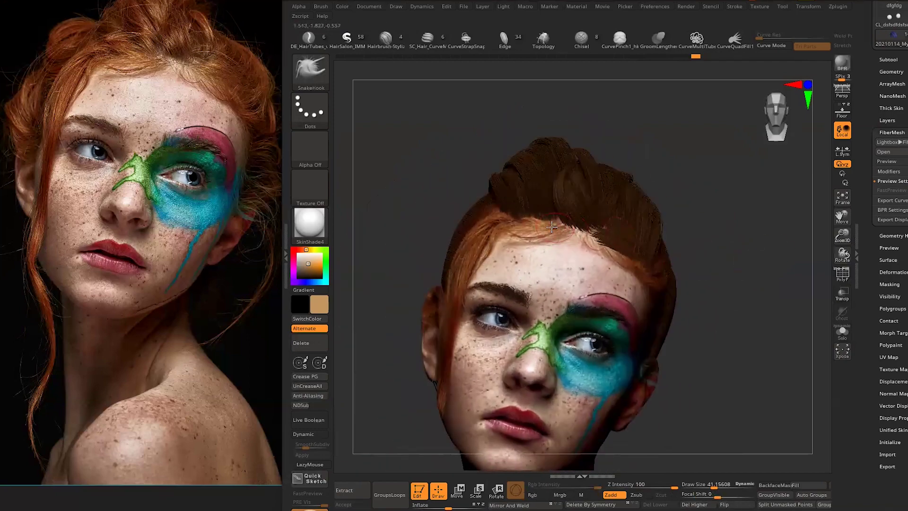
drag(701, 169, 453, 209)
ctrl+click(718, 240)
ctrl+drag(714, 239, 718, 241)
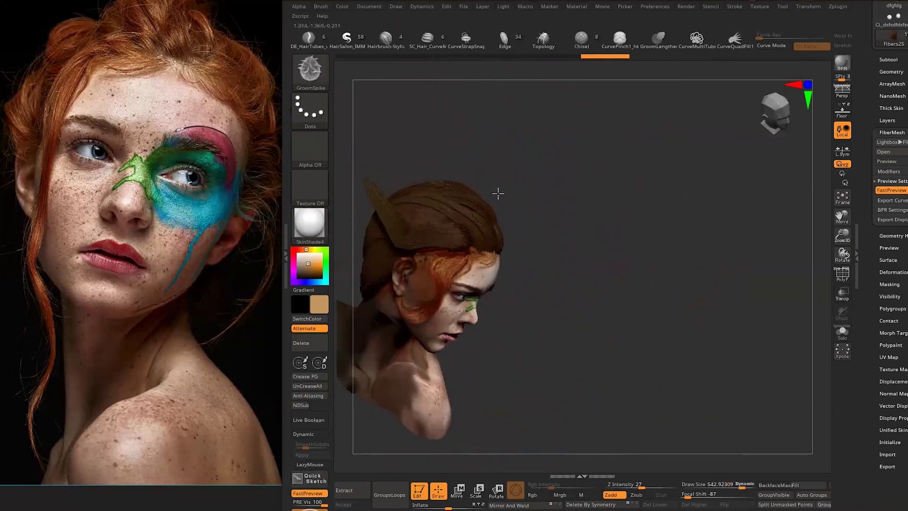
- Inspect the head from above and below, and smooth the top brown strand into shape
drag(538, 192, 678, 295)
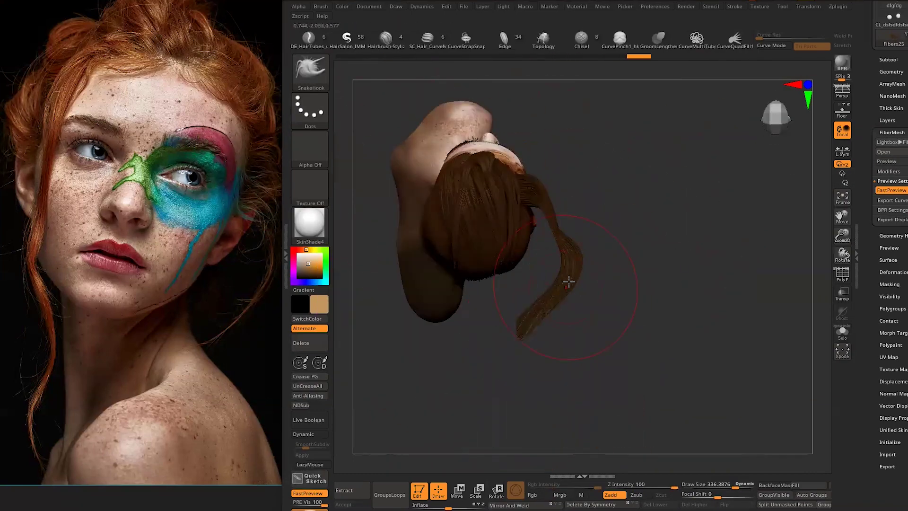
mouse_move(559, 279)
mouse_down()
mouse_move(470, 208)
mouse_move(649, 179)
mouse_move(628, 134)
mouse_move(559, 178)
mouse_move(488, 257)
mouse_up()
mouse_move(523, 233)
mouse_down()
mouse_move(467, 207)
mouse_move(649, 247)
mouse_move(444, 246)
mouse_move(507, 154)
mouse_move(696, 211)
mouse_up()
key(space)
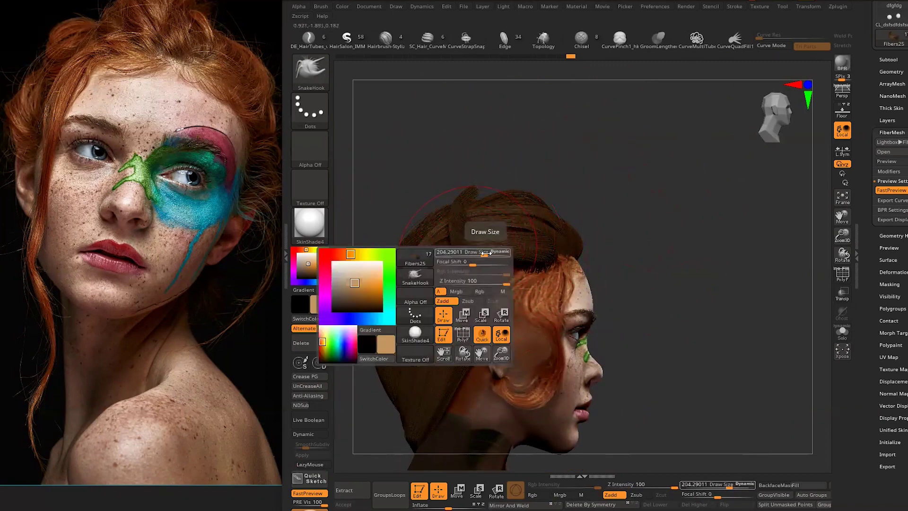
drag(462, 207, 535, 197)
drag(686, 198, 743, 203)
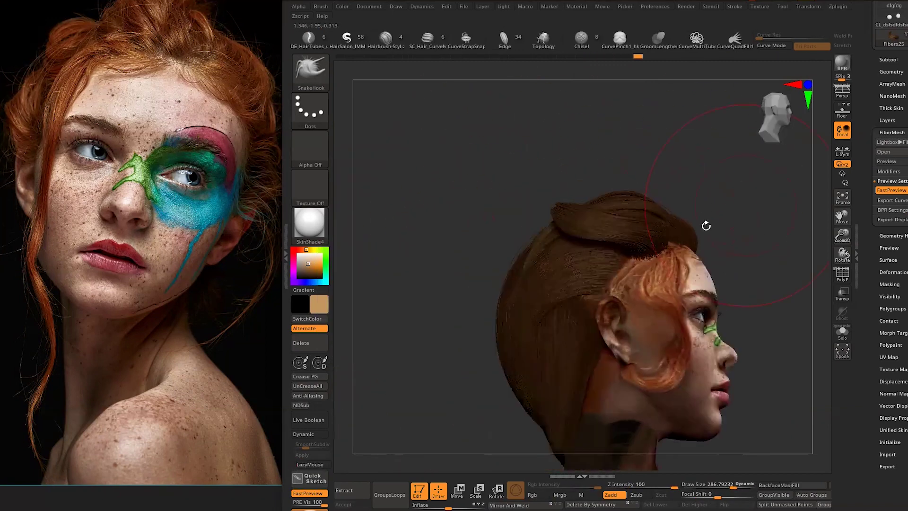
drag(600, 232, 560, 225)
- Solo the brown, then the purple hair strand to inspect each, restoring the full head after each
key(ctrl+shift+s)
key(b)
key(s)
key(p)
mouse_move(587, 270)
mouse_down()
mouse_move(602, 211)
mouse_move(596, 298)
mouse_move(671, 219)
mouse_move(585, 225)
mouse_up()
key(ctrl+shift+s)
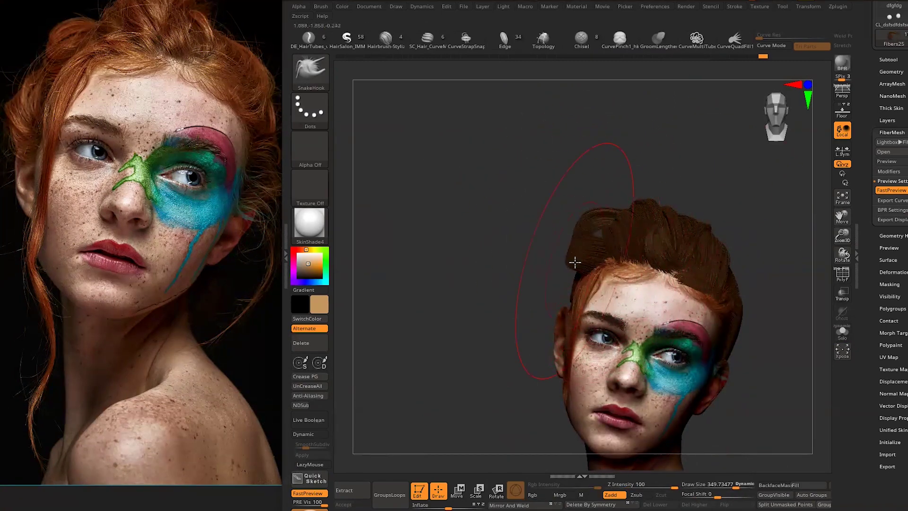
key(ctrl+shift+s)
key(shift+f)
key(ctrl+shift+s)
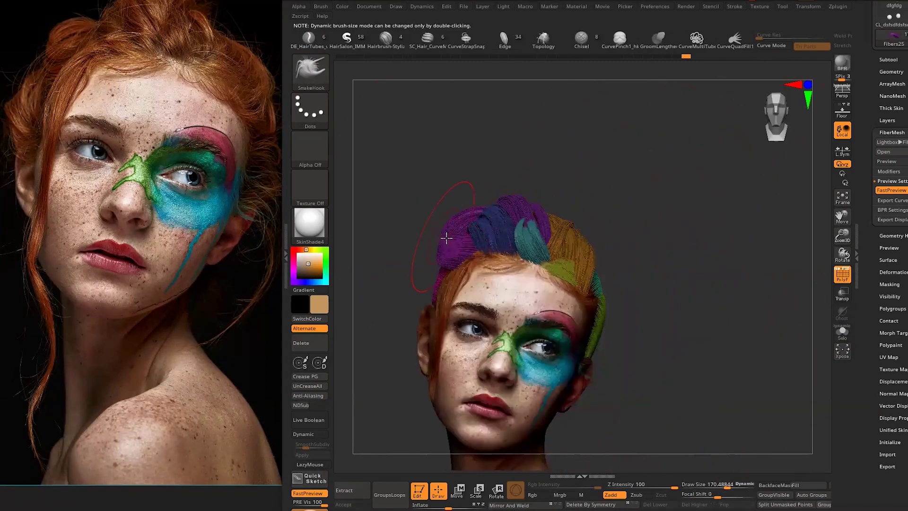
- Pull the purple strands on the left side of the head into shape
mouse_move(453, 220)
alt+mouse_down()
mouse_move(671, 241)
mouse_move(711, 214)
alt+mouse_up()
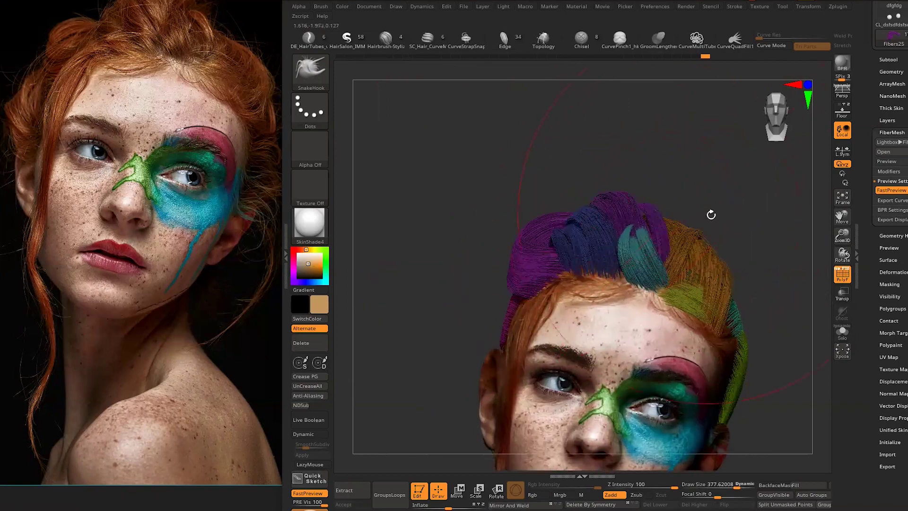
drag(571, 247, 539, 236)
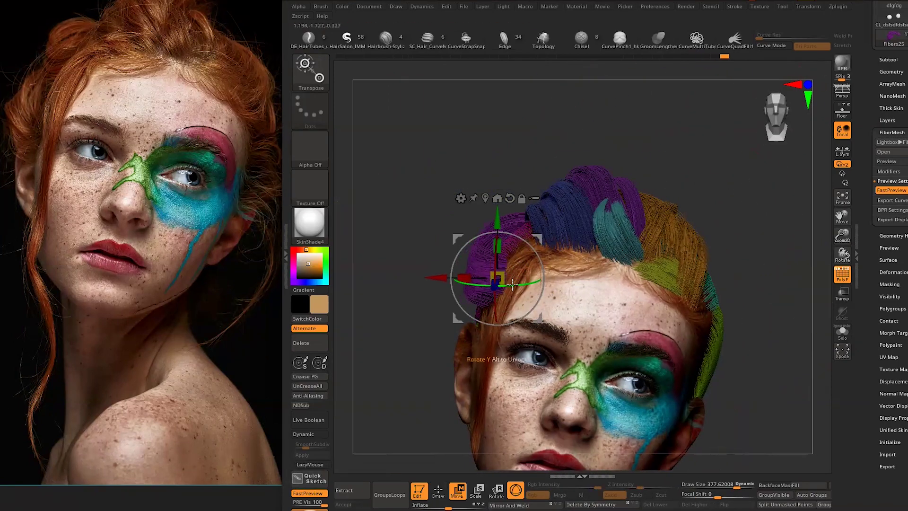
drag(523, 201, 462, 357)
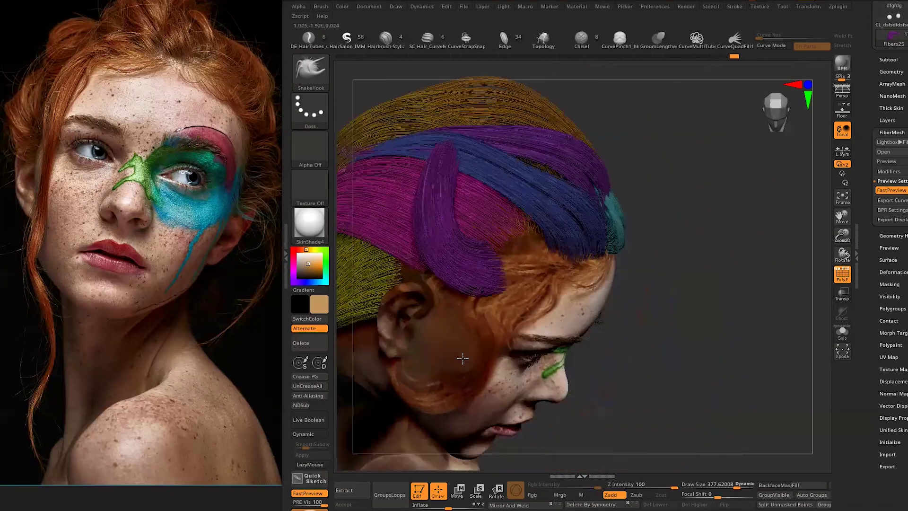
key(q)
drag(520, 236, 453, 162)
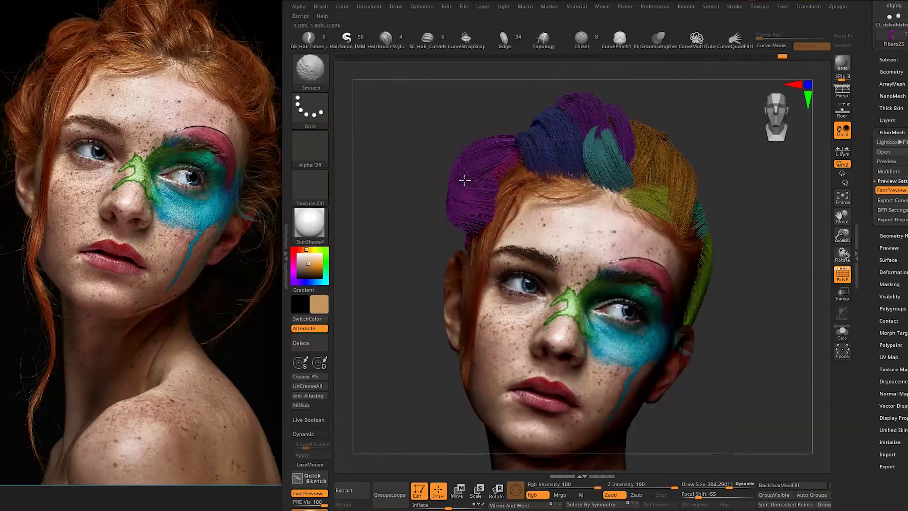
key(ctrl)
drag(496, 217, 473, 201)
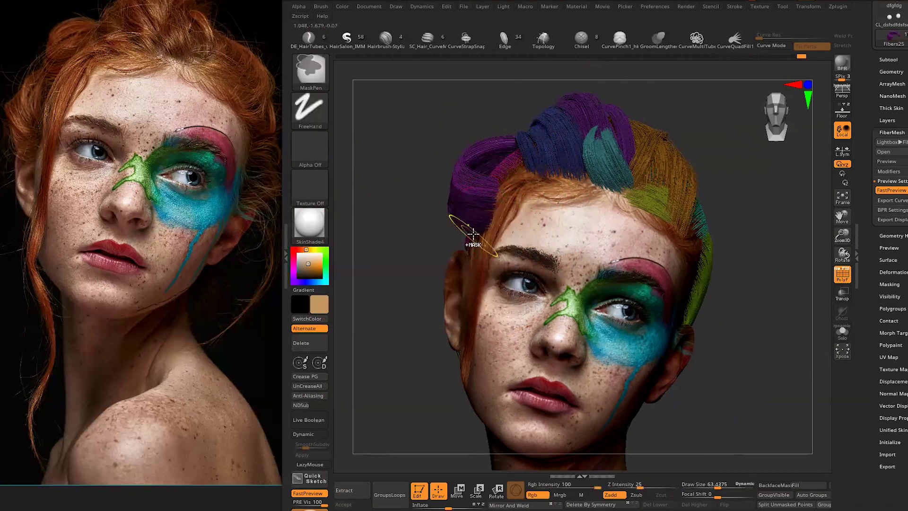
mouse_move(487, 187)
mouse_down()
mouse_move(450, 204)
mouse_move(531, 123)
mouse_up()
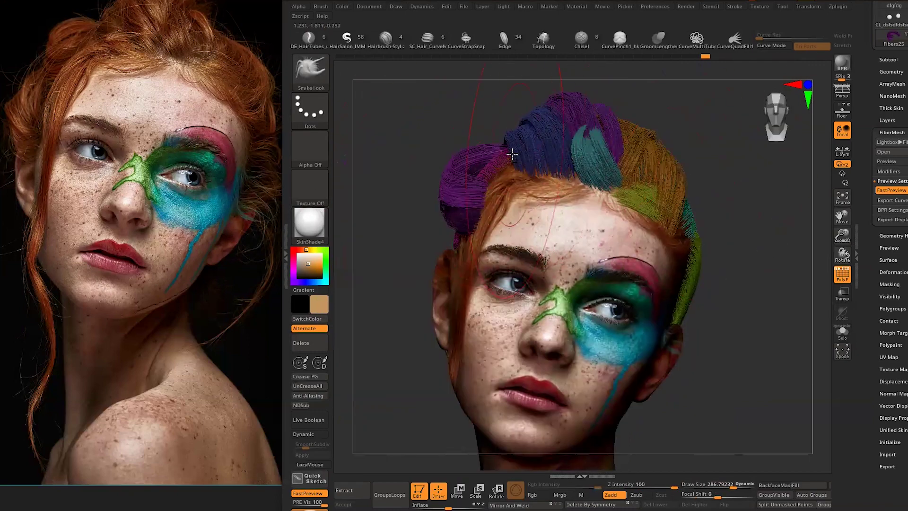
- Reframe the hair with the move gizmo and make the face the active part
key(w)
ctrl+right_drag(523, 126, 481, 260)
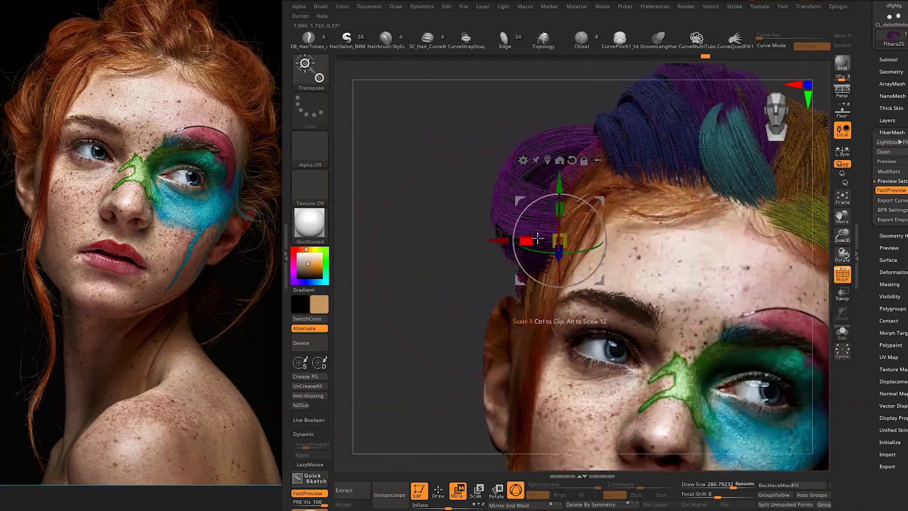
key(q)
mouse_move(456, 215)
mouse_down()
mouse_move(538, 199)
mouse_move(524, 265)
mouse_up()
drag(473, 154, 525, 141)
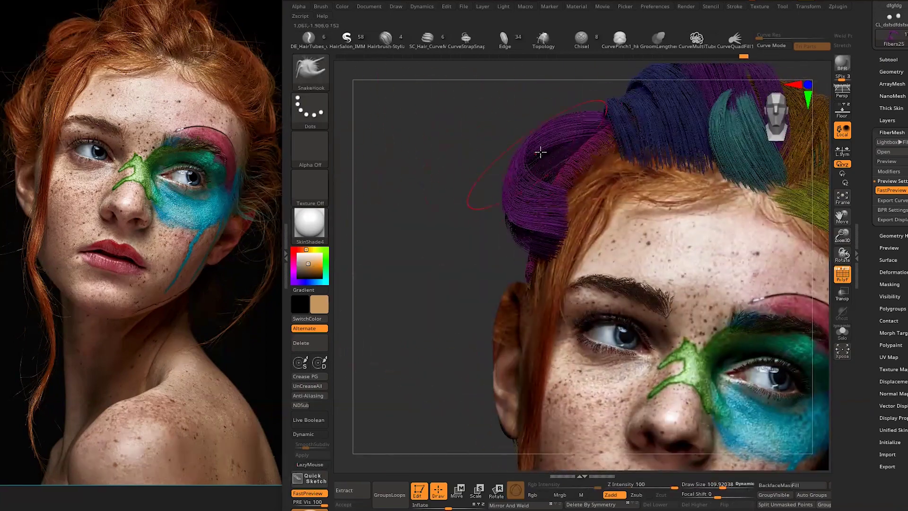
key(f)
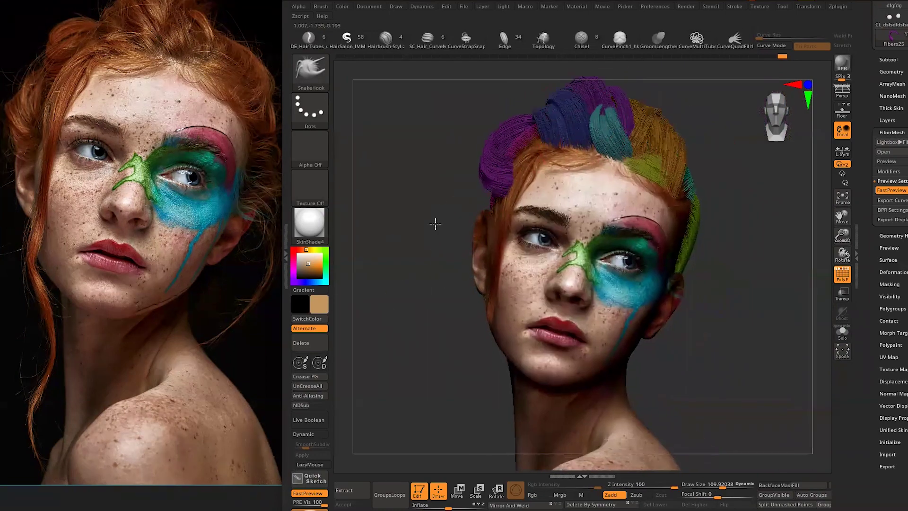
- Turn PolyF off to show painted textures and view the whole head from the front
mouse_move(468, 235)
mouse_down()
mouse_move(521, 256)
mouse_move(759, 210)
mouse_up()
key(shift+f)
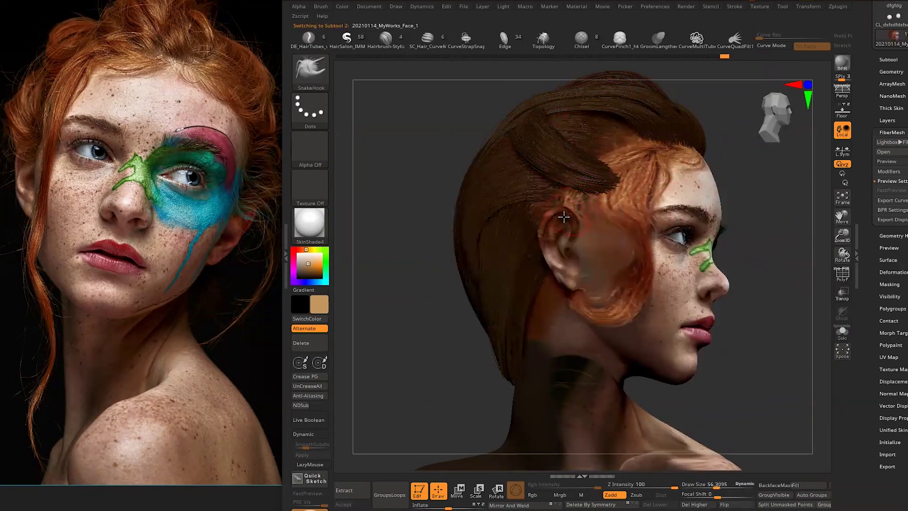
key(w)
drag(609, 189, 615, 144)
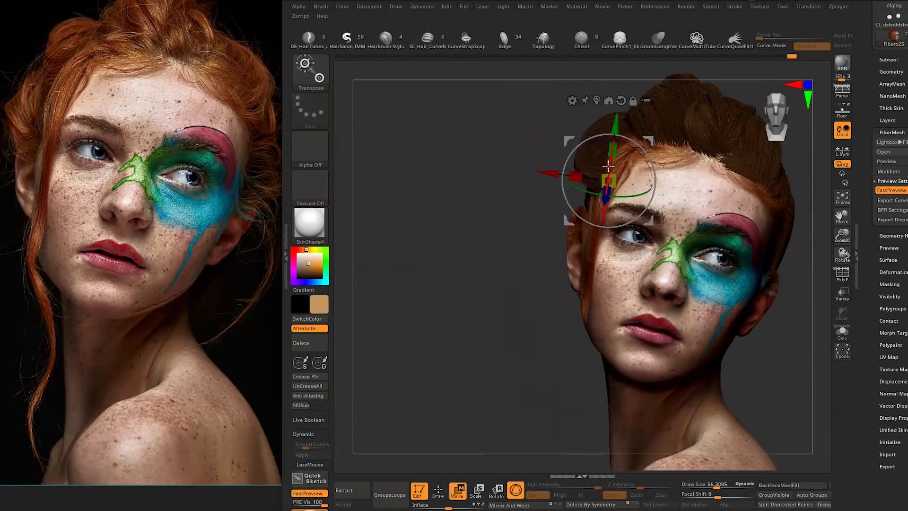
key(q)
drag(495, 162, 410, 194)
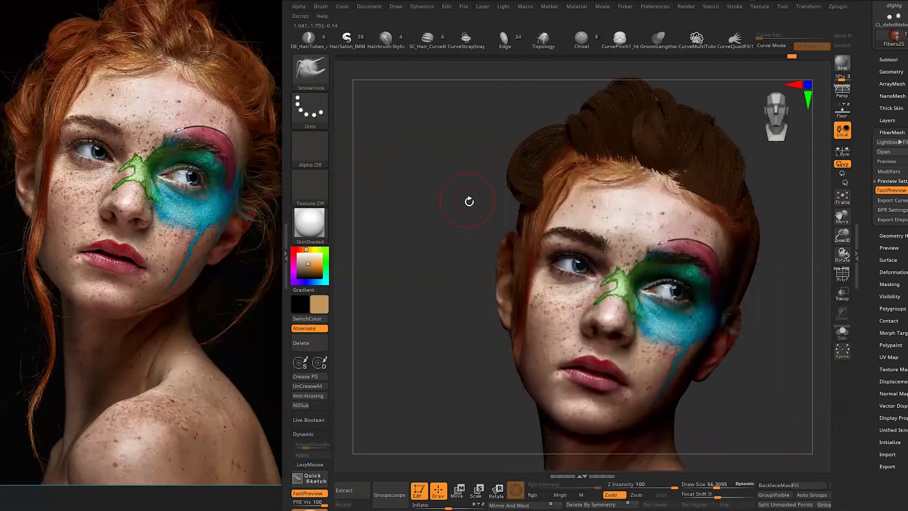
- Select the Face_1 subtool, then the Fibers26 hair clump, from a three-quarter view
alt+click(534, 227)
drag(449, 213, 730, 173)
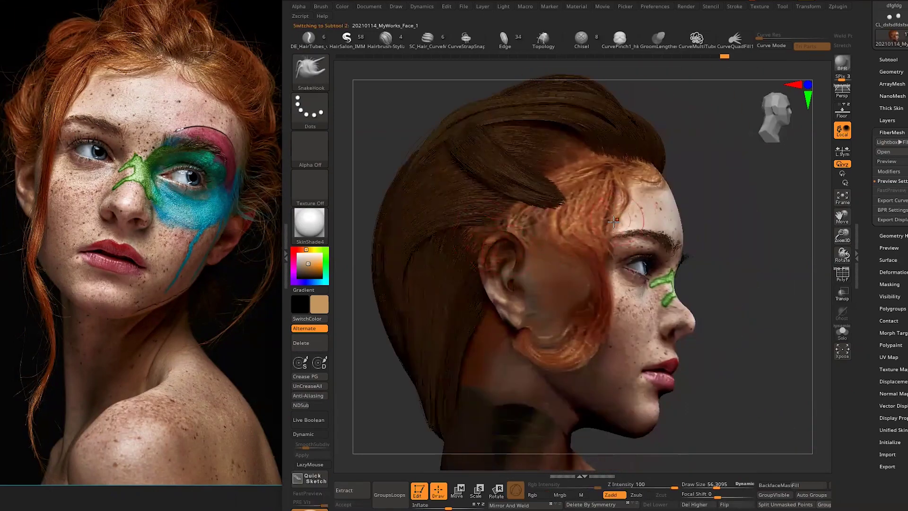
alt+click(540, 232)
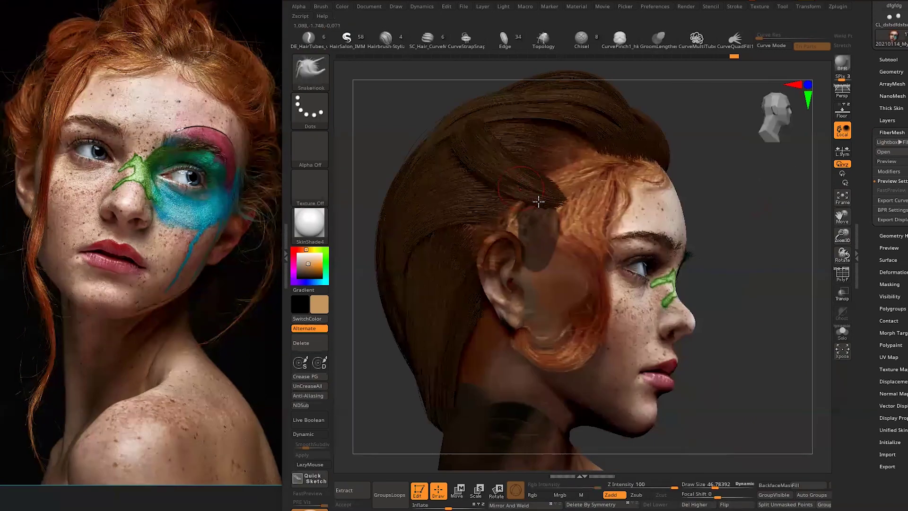
mouse_move(746, 318)
mouse_down()
mouse_move(662, 182)
mouse_move(435, 207)
mouse_move(625, 124)
mouse_move(493, 178)
mouse_move(405, 128)
mouse_move(612, 188)
mouse_move(607, 243)
mouse_up()
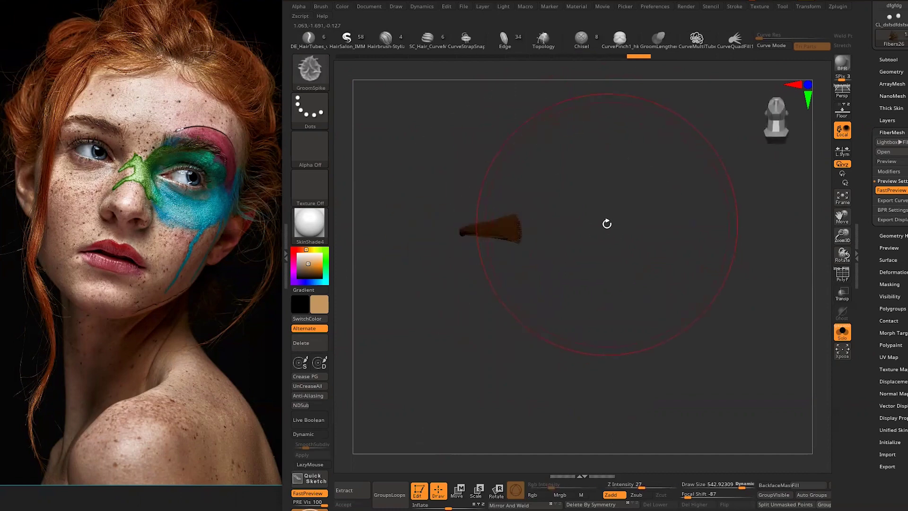
- Turn Solo off and place the Move handle onto the hair
key(shift+s)
mouse_move(663, 197)
mouse_down()
mouse_move(659, 242)
mouse_move(440, 263)
mouse_move(478, 239)
mouse_move(707, 233)
mouse_move(605, 223)
mouse_move(426, 227)
mouse_move(580, 219)
mouse_up()
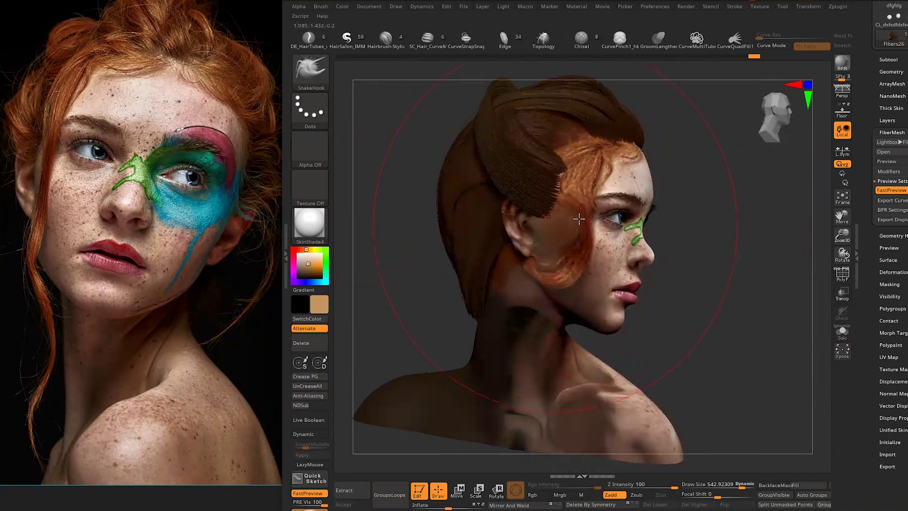
key(w)
click(496, 173)
mouse_move(507, 142)
mouse_down()
mouse_move(677, 189)
mouse_move(629, 197)
mouse_move(594, 222)
mouse_move(517, 194)
mouse_move(413, 243)
mouse_move(543, 229)
mouse_move(530, 209)
mouse_up()
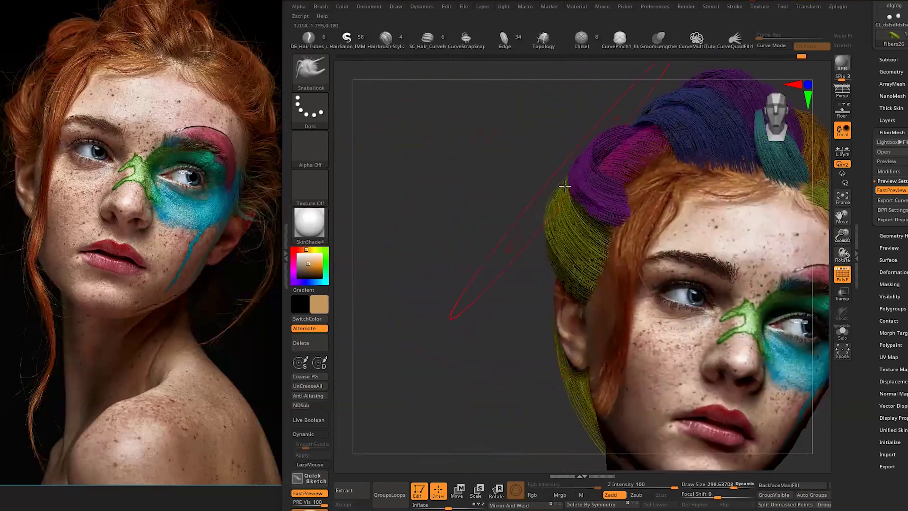
- Enlarge the brush and groom the hair clumps with Move from front and back
right_click(571, 248)
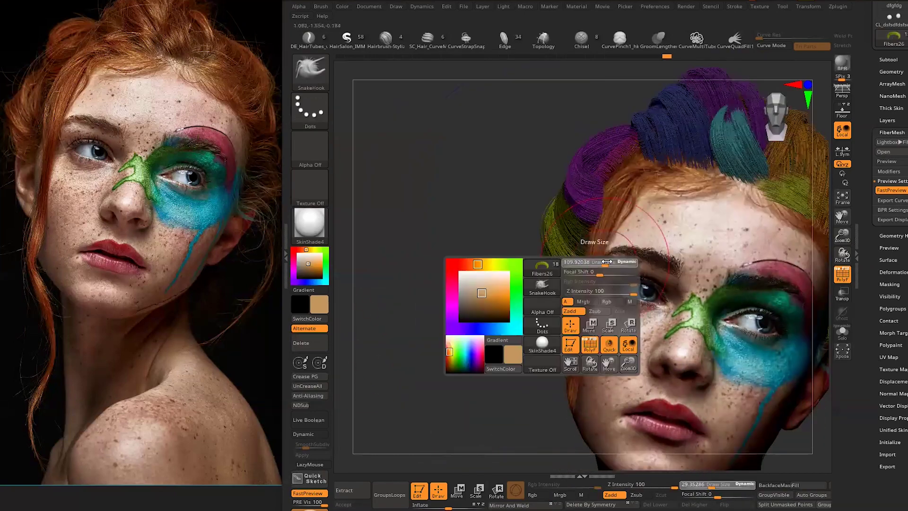
drag(488, 225, 563, 273)
key(w)
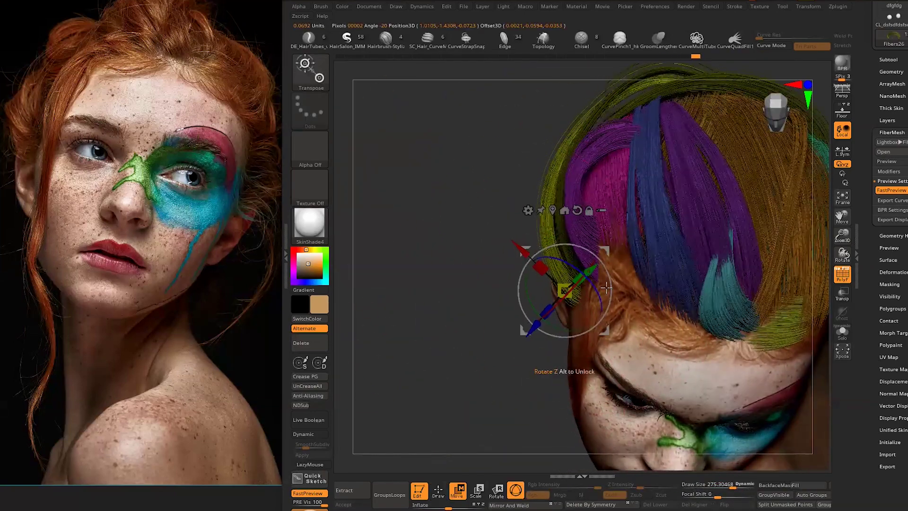
drag(553, 261, 567, 244)
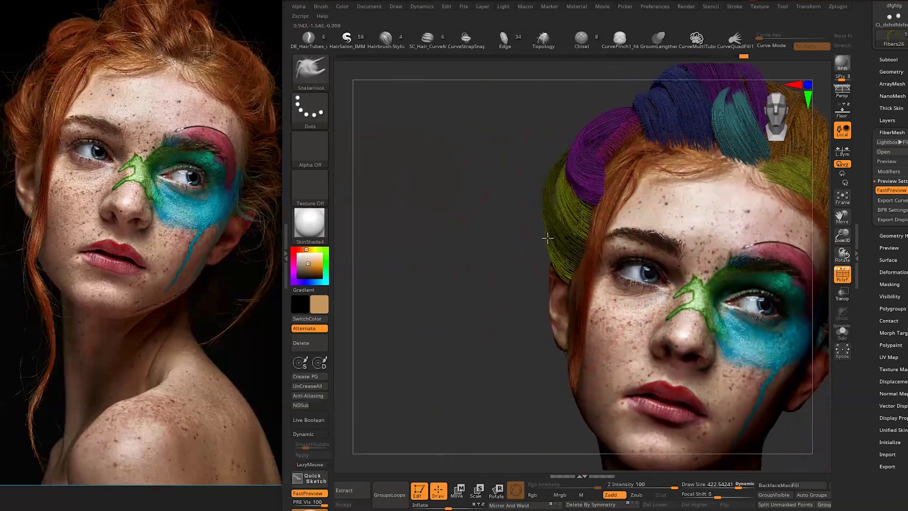
right_click(515, 284)
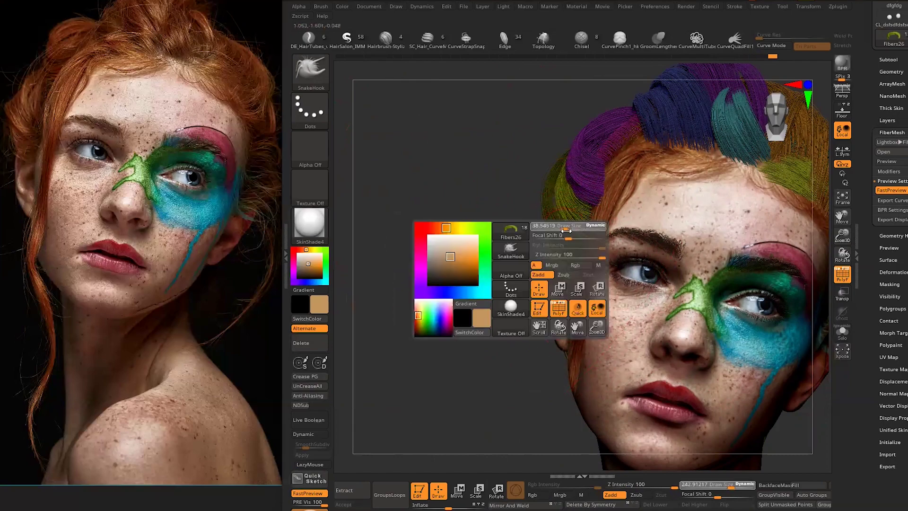
key(ctrl)
mouse_move(493, 270)
mouse_down()
mouse_move(558, 152)
mouse_move(409, 195)
mouse_move(476, 232)
mouse_up()
mouse_move(393, 189)
mouse_down()
mouse_move(426, 203)
mouse_move(437, 223)
mouse_move(424, 338)
mouse_up()
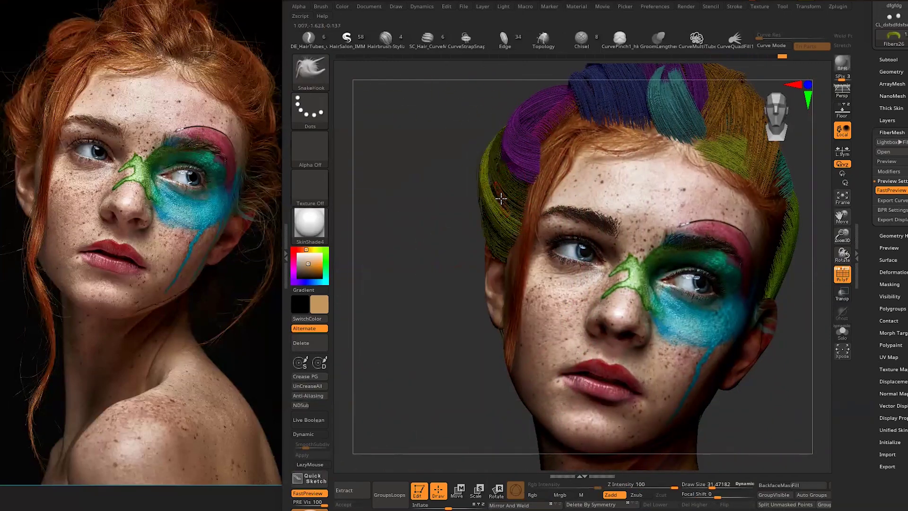
- Zoom and orbit around the bust to check the groomed hair
mouse_move(511, 208)
mouse_down()
mouse_move(726, 243)
mouse_move(723, 222)
mouse_up()
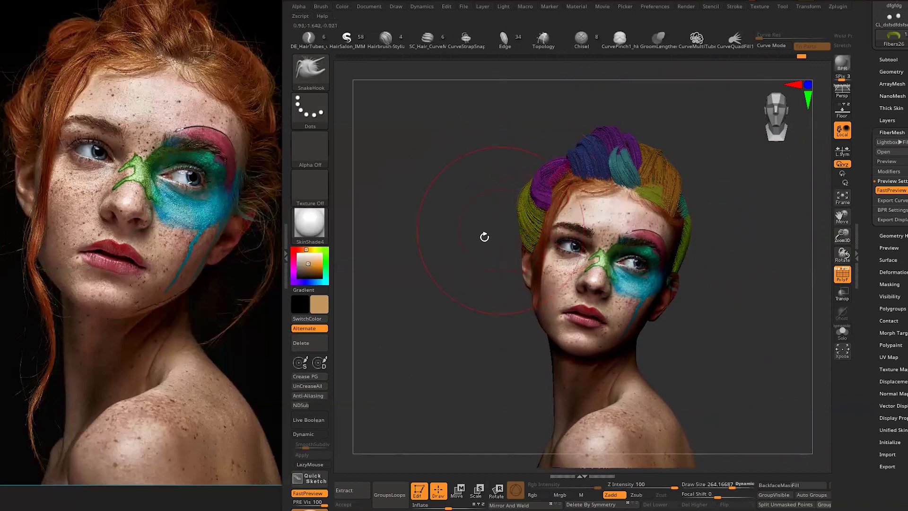
drag(485, 237, 512, 186)
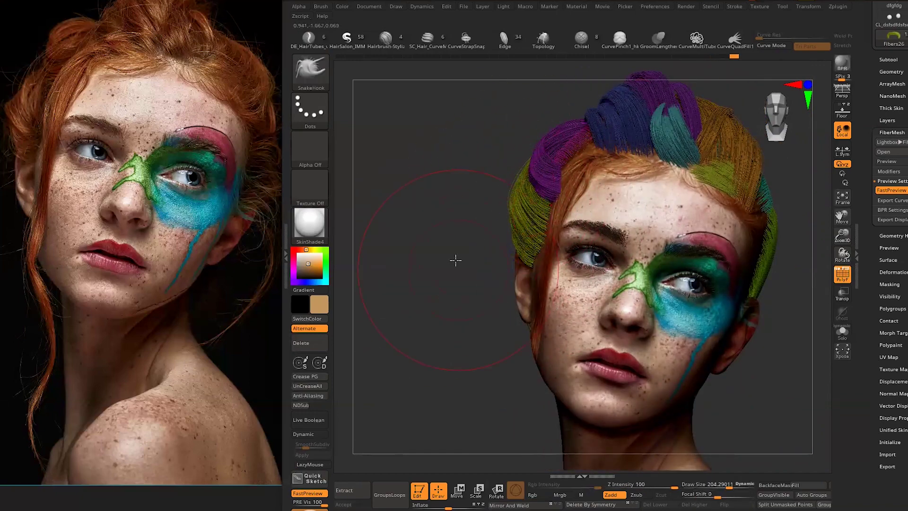
mouse_move(456, 259)
mouse_down()
mouse_move(494, 207)
mouse_move(515, 270)
mouse_up()
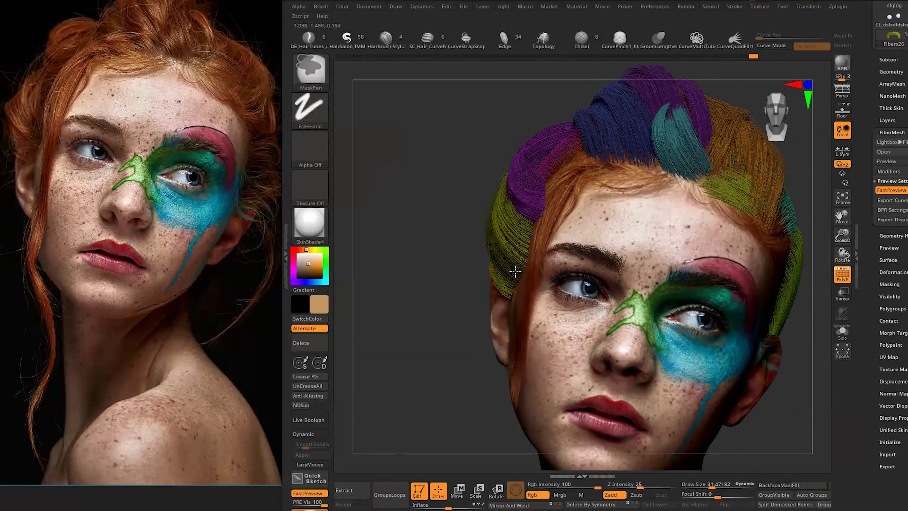
mouse_move(480, 202)
mouse_down()
mouse_move(390, 177)
mouse_move(424, 233)
mouse_up()
mouse_move(445, 300)
mouse_down()
mouse_move(371, 193)
mouse_move(678, 177)
mouse_move(458, 204)
mouse_up()
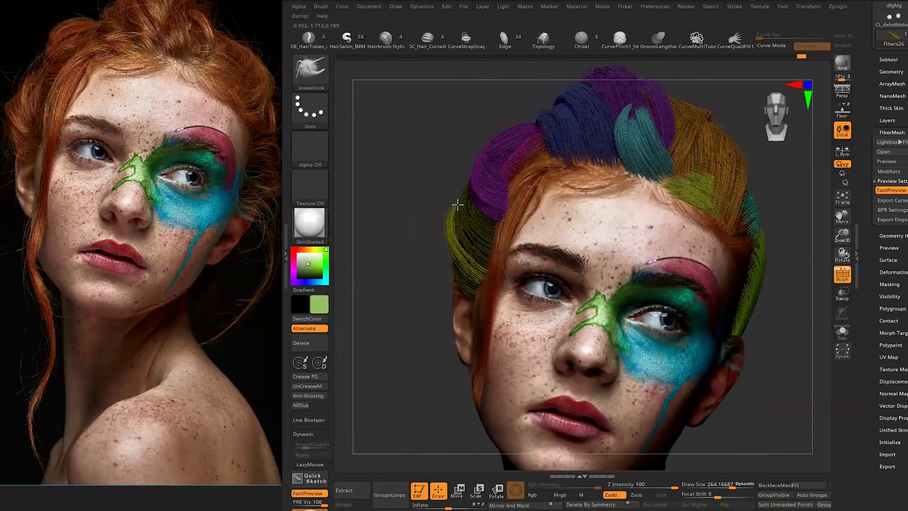
- Save the project and make the face the active piece for new fibers
key(ctrl+s)
mouse_move(406, 223)
mouse_down()
mouse_move(518, 251)
mouse_move(501, 191)
mouse_up()
key(Return)
key(space)
alt+click(536, 200)
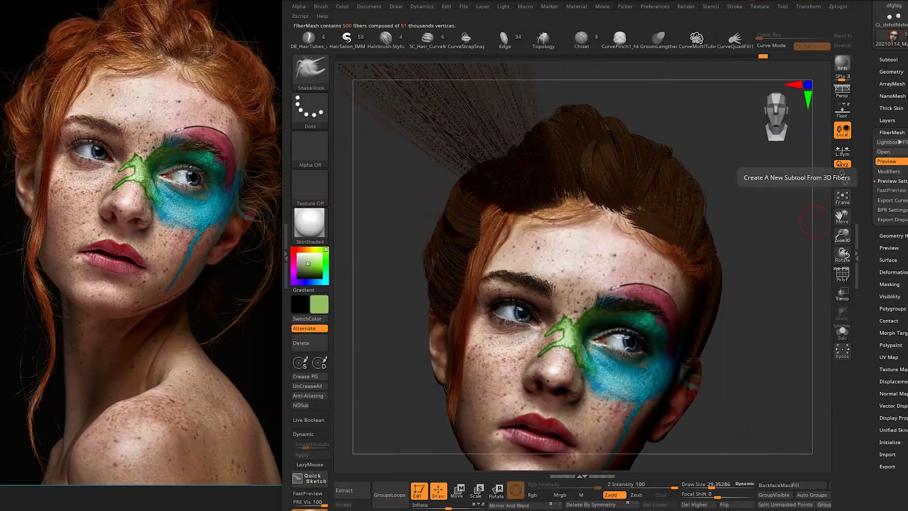
- Save the project with the new Fibers27 strand and orbit around it in Solo view
mouse_move(560, 257)
mouse_down()
mouse_move(634, 308)
mouse_move(694, 263)
mouse_up()
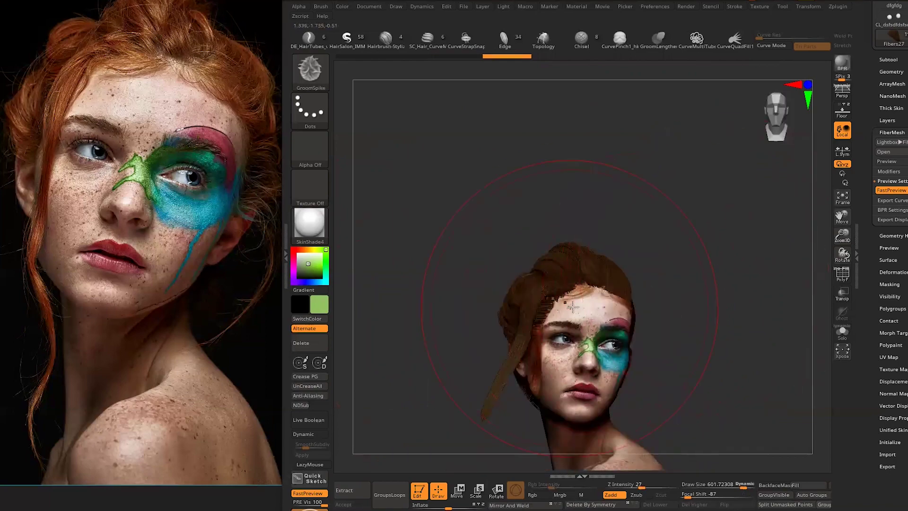
key(ctrl+s)
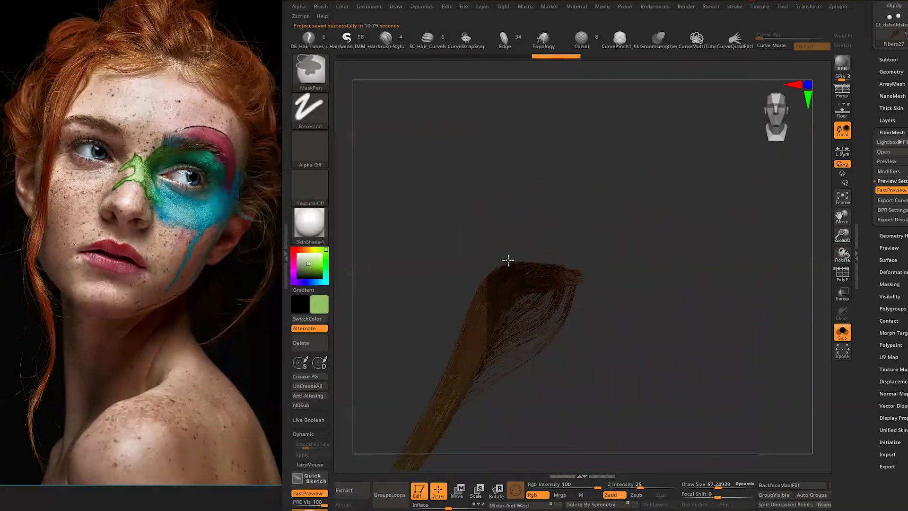
mouse_move(508, 259)
mouse_down()
mouse_move(576, 202)
mouse_move(645, 207)
mouse_move(542, 187)
mouse_up()
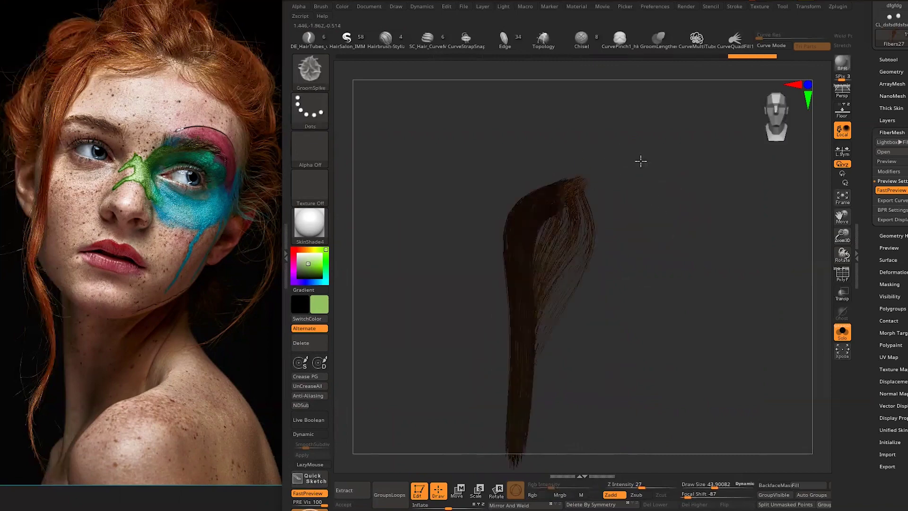
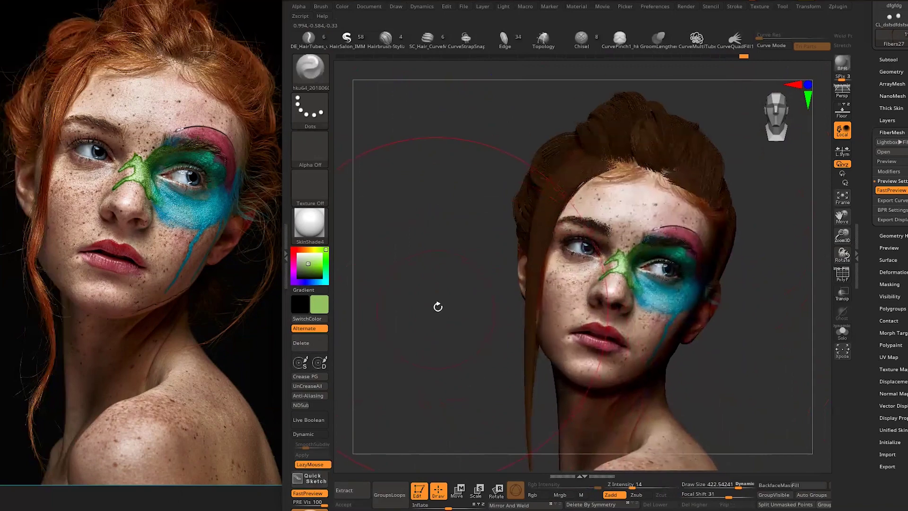
- Rotate the hair section on top of the head toward the front with the Move gizmo
mouse_move(435, 304)
mouse_down()
mouse_move(689, 218)
mouse_move(555, 242)
mouse_up()
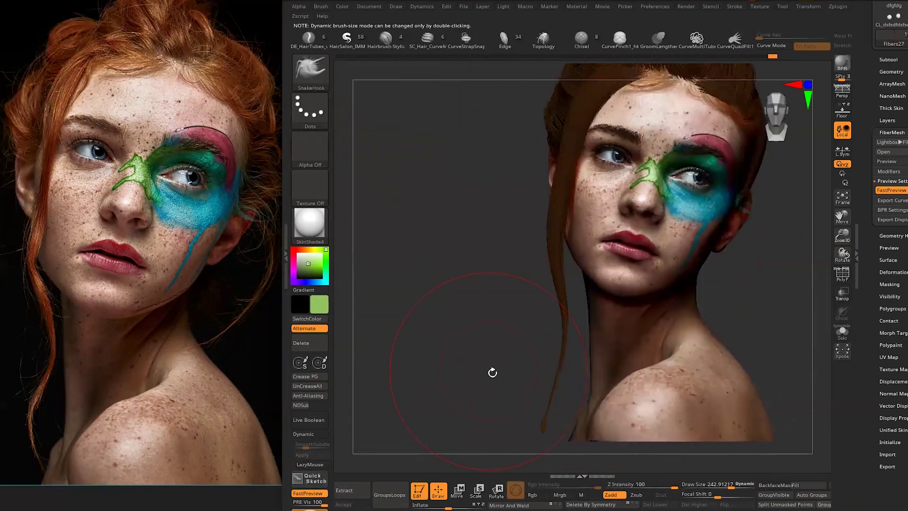
mouse_move(493, 370)
mouse_down()
mouse_move(634, 279)
mouse_move(552, 413)
mouse_move(560, 388)
mouse_up()
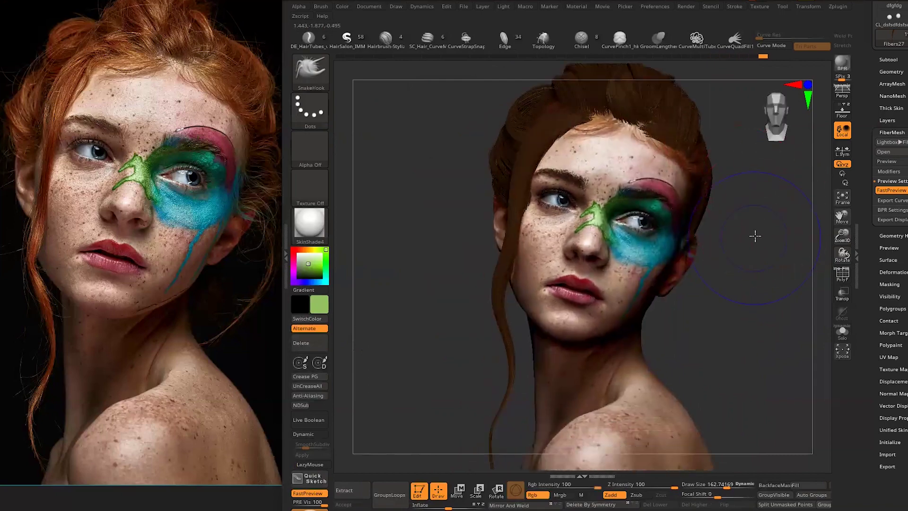
key(space)
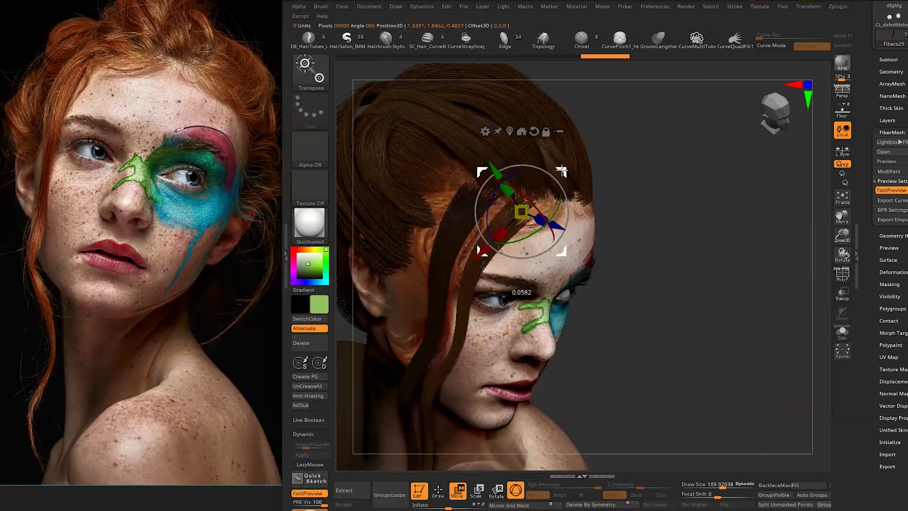
drag(564, 194, 568, 215)
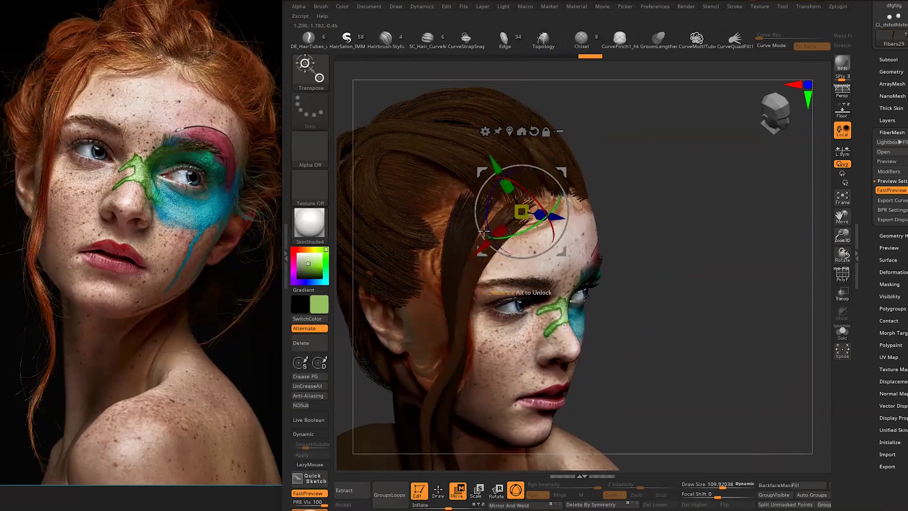
drag(483, 232, 549, 198)
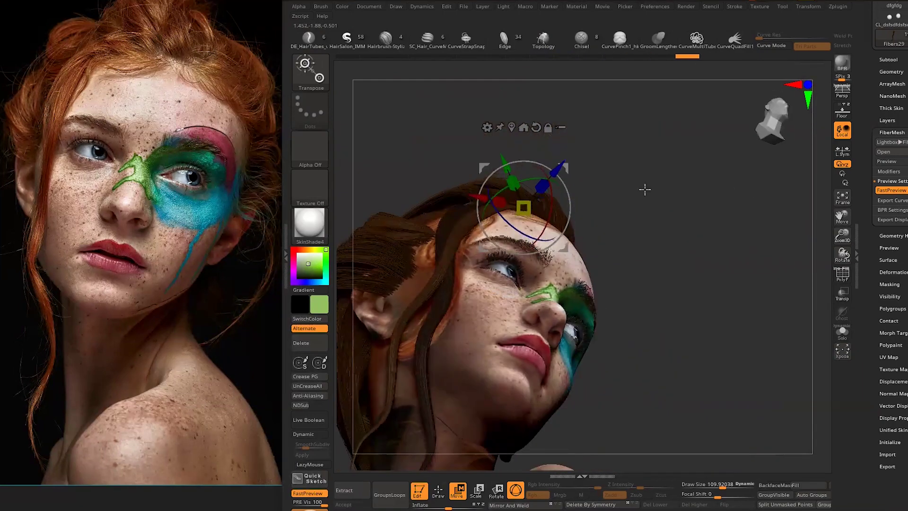
key(q)
- Solo one hair strand to inspect it alone, then bring back the full head
drag(721, 219, 516, 230)
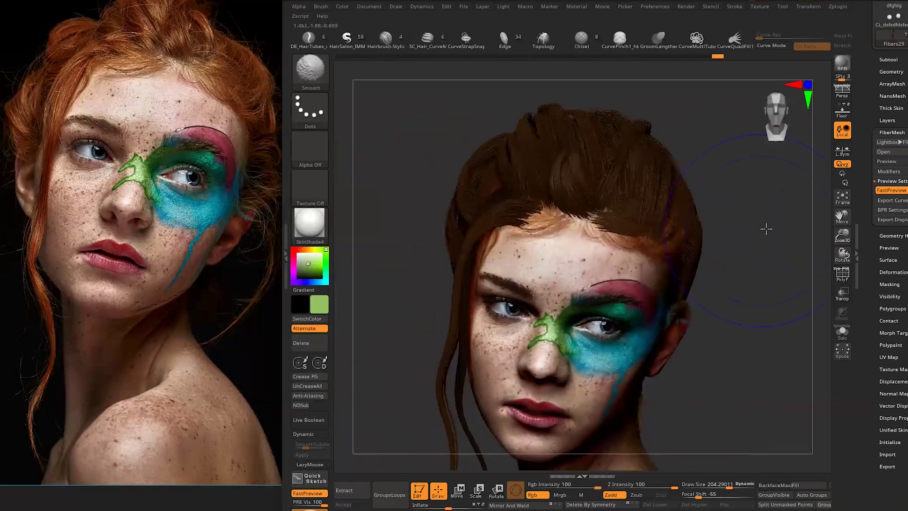
drag(697, 224, 717, 355)
click(843, 331)
mouse_move(671, 213)
mouse_down()
mouse_move(705, 264)
mouse_move(632, 304)
mouse_move(586, 218)
mouse_move(714, 290)
mouse_move(469, 341)
mouse_move(645, 277)
mouse_up()
- Turn on PolyF group colours and select the Fibers29 and Fibers30 hair sections
key(shift+f)
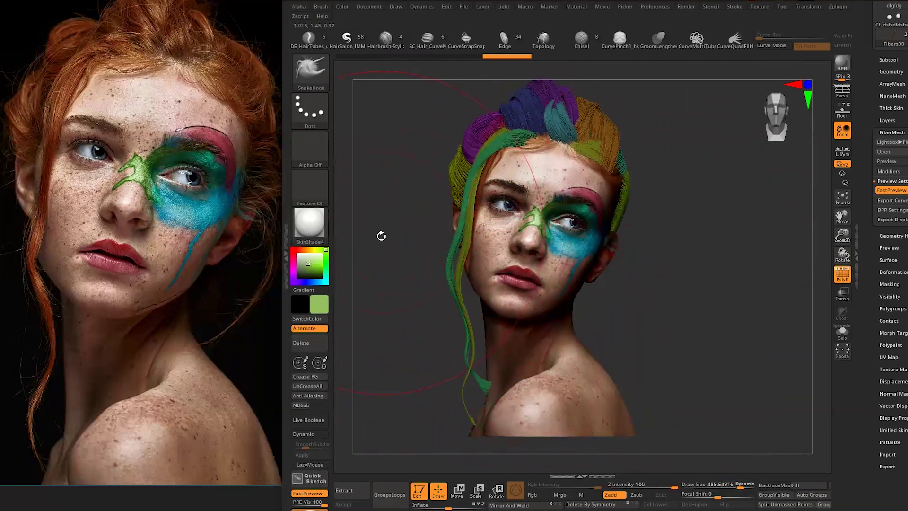
mouse_move(391, 219)
mouse_down()
mouse_move(452, 277)
mouse_move(430, 416)
mouse_move(680, 336)
mouse_move(441, 323)
mouse_move(478, 305)
mouse_move(655, 272)
mouse_move(462, 363)
mouse_move(466, 385)
mouse_up()
mouse_move(466, 305)
alt+mouse_down()
mouse_move(477, 310)
mouse_move(567, 207)
mouse_move(527, 245)
mouse_move(544, 265)
mouse_move(585, 265)
mouse_move(524, 148)
alt+mouse_up()
alt+click(490, 261)
alt+click(523, 148)
shift+drag(383, 168, 448, 186)
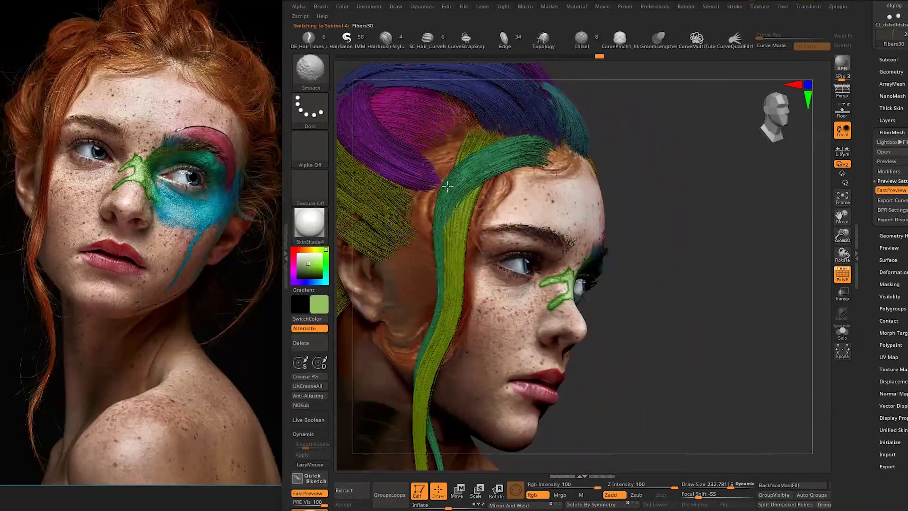
mouse_move(523, 144)
mouse_down()
mouse_move(539, 148)
mouse_move(493, 156)
mouse_move(473, 177)
mouse_move(520, 177)
mouse_up()
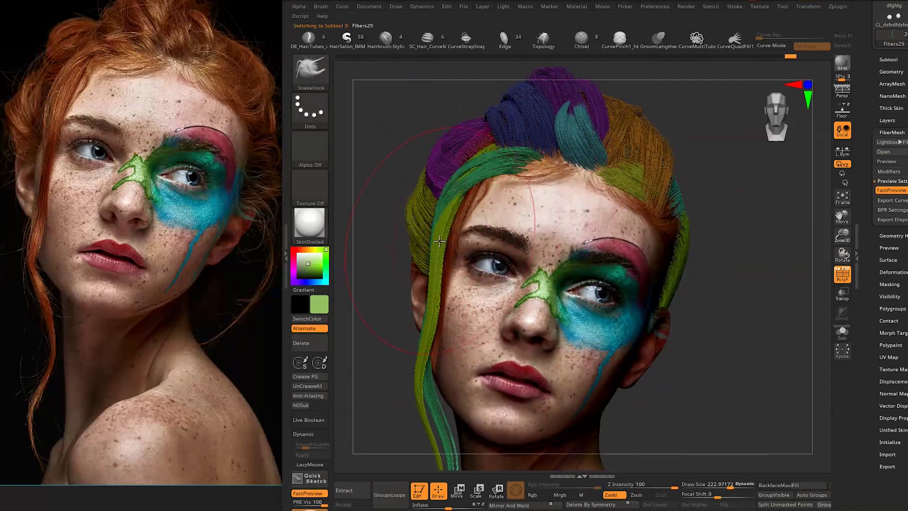
drag(421, 148, 479, 170)
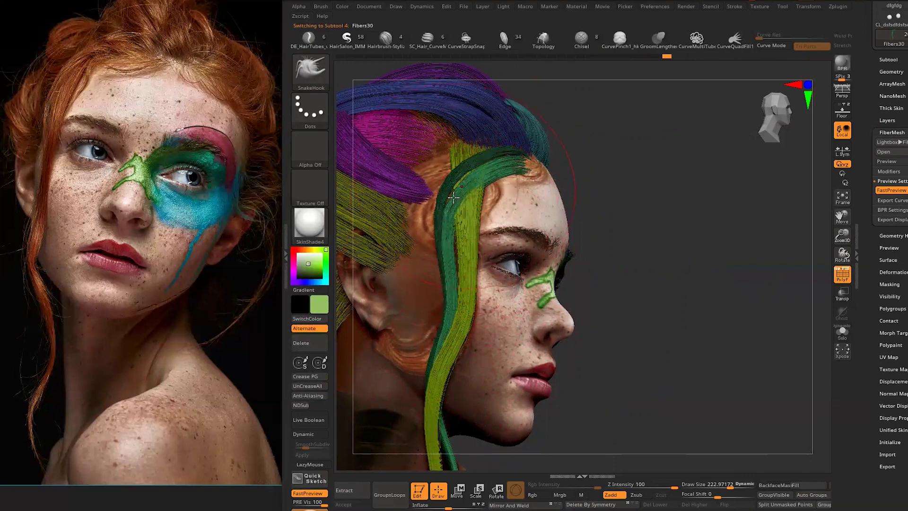
drag(445, 299, 473, 198)
- Revisit the Fibers29 and Fibers30 sections from side and three-quarter views
alt+click(490, 141)
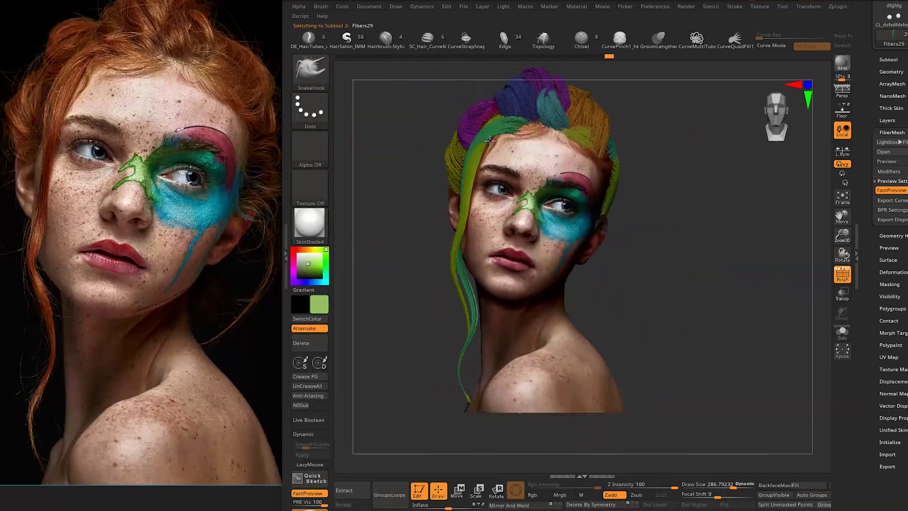
mouse_move(435, 232)
mouse_down()
mouse_move(542, 184)
mouse_move(538, 244)
mouse_up()
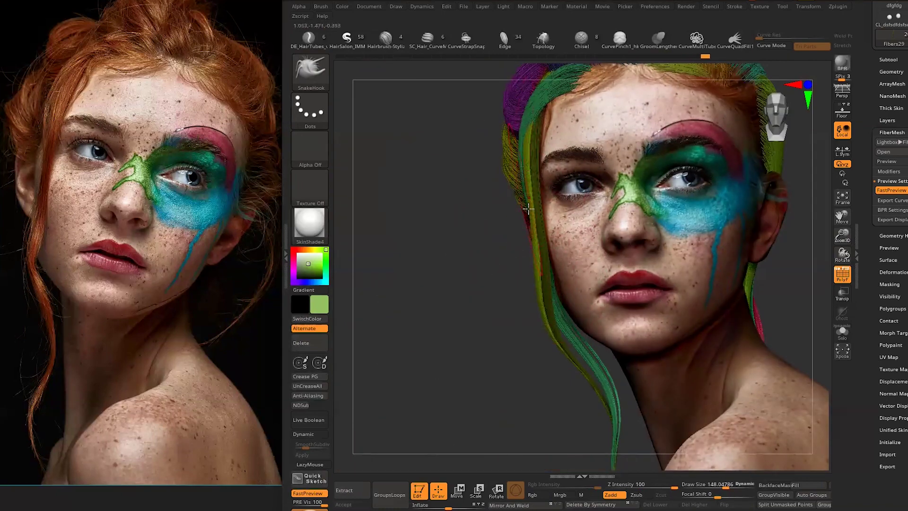
mouse_move(612, 418)
mouse_down()
mouse_move(595, 321)
mouse_move(611, 89)
mouse_up()
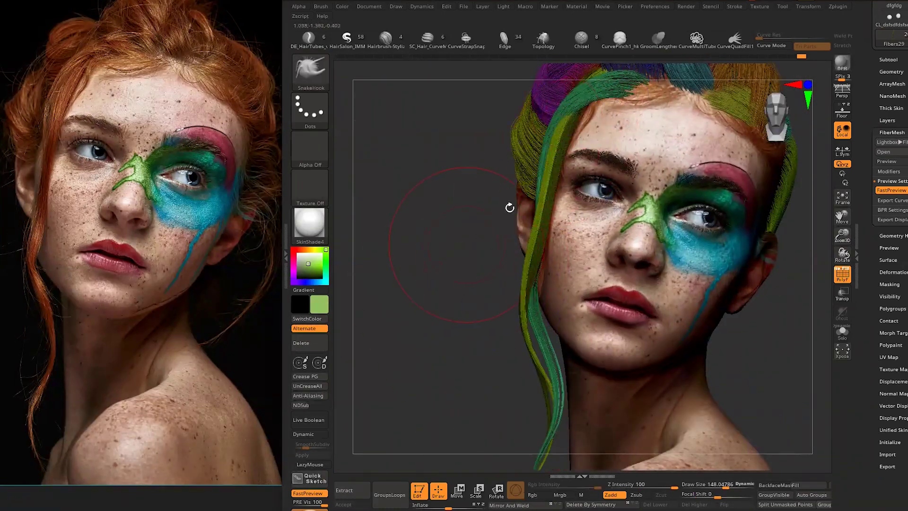
drag(418, 270, 752, 232)
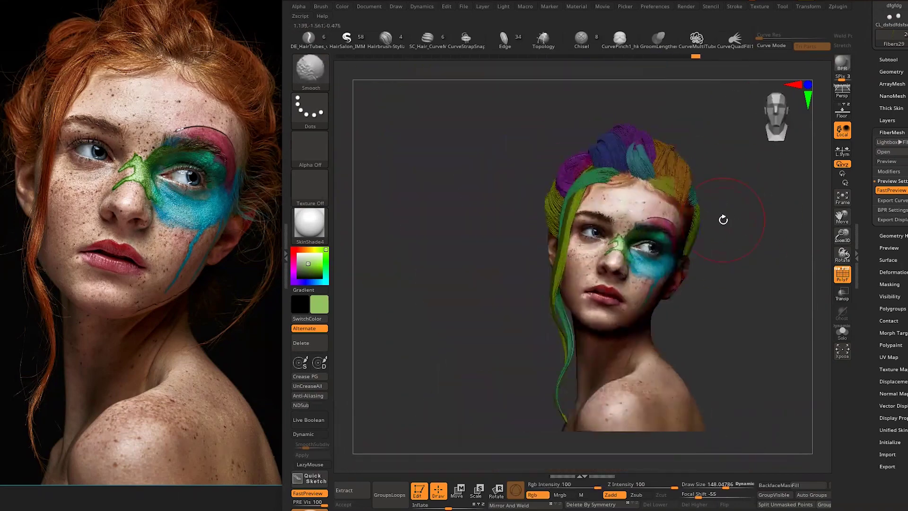
alt+drag(708, 263, 730, 286)
- Save the project, overwriting the file, and turn PolyF off to show solid hair
key(ctrl+s)
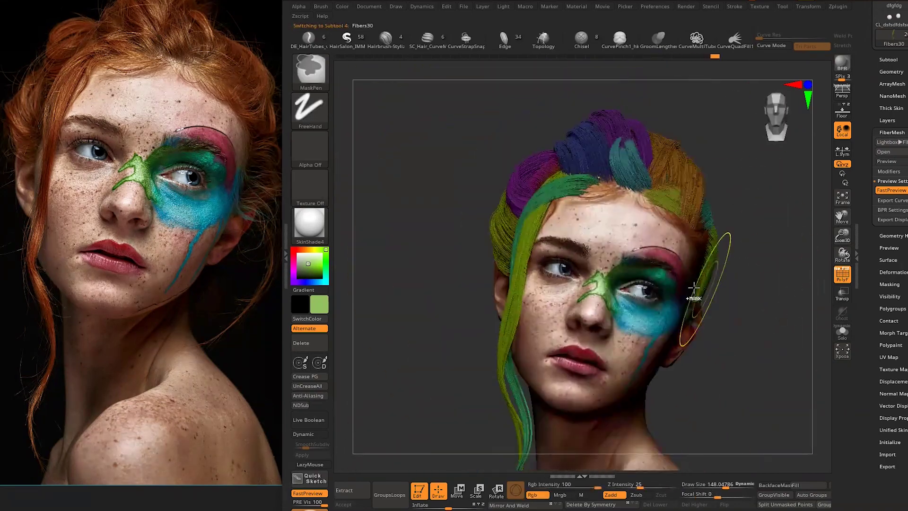
key(Return)
mouse_move(765, 282)
mouse_down()
mouse_move(625, 290)
mouse_move(771, 265)
mouse_move(773, 309)
mouse_move(786, 327)
mouse_up()
key(shift+f)
key(space)
drag(523, 123, 510, 119)
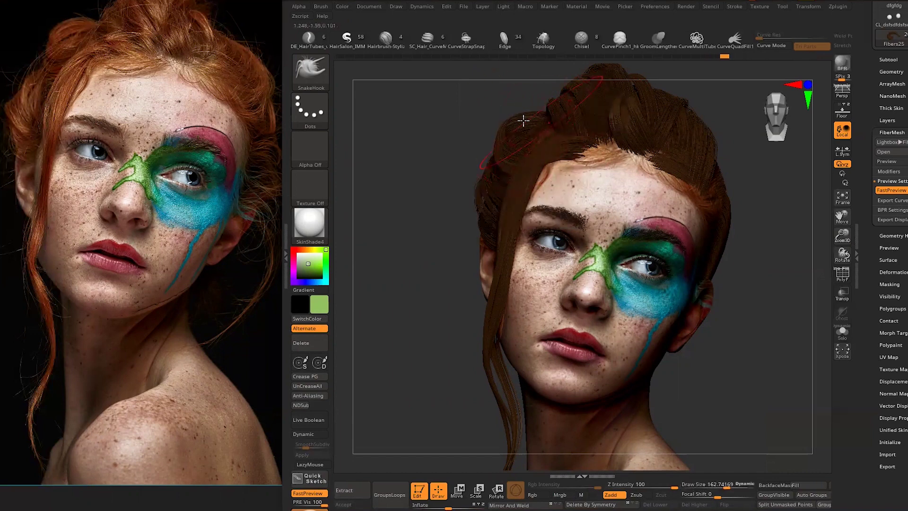
- Orbit around the head to inspect the solid brown hair from top and right side
drag(761, 246, 752, 308)
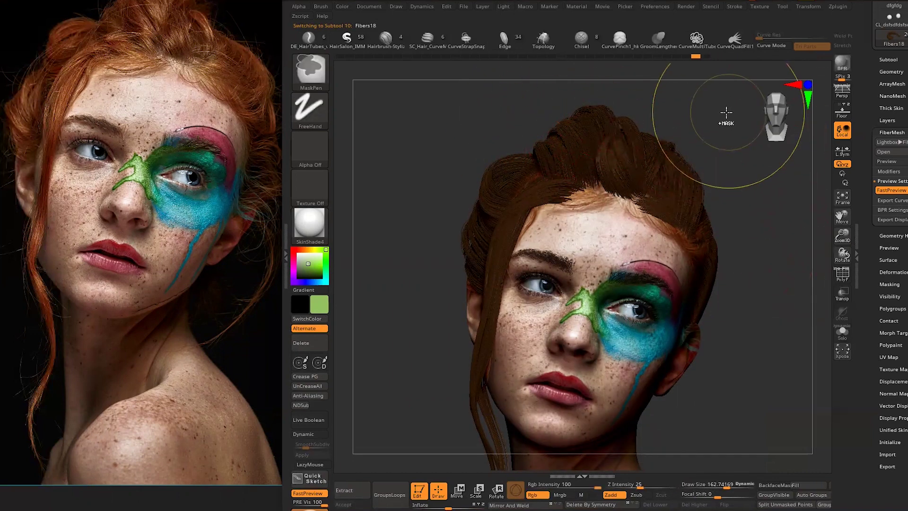
drag(699, 143, 728, 156)
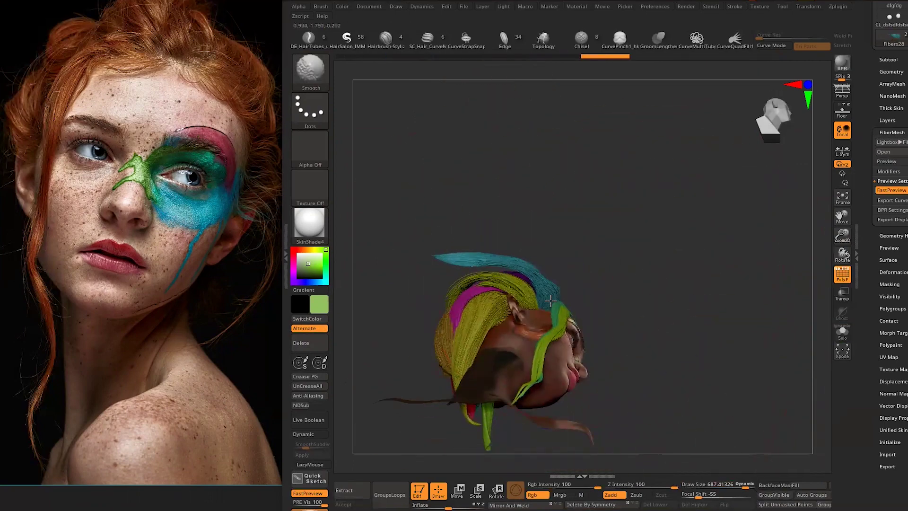
mouse_move(533, 278)
mouse_down()
mouse_move(637, 256)
mouse_move(649, 215)
mouse_move(607, 249)
mouse_move(651, 212)
mouse_up()
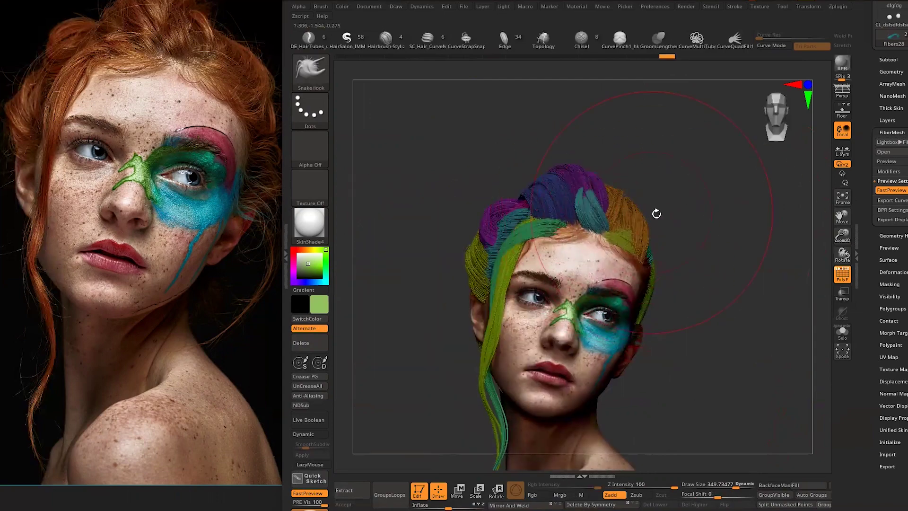
mouse_move(502, 238)
mouse_down()
mouse_move(558, 237)
mouse_move(544, 246)
mouse_move(458, 206)
mouse_move(544, 213)
mouse_move(703, 283)
mouse_move(783, 252)
mouse_move(629, 257)
mouse_move(660, 265)
mouse_move(629, 162)
mouse_move(654, 176)
mouse_up()
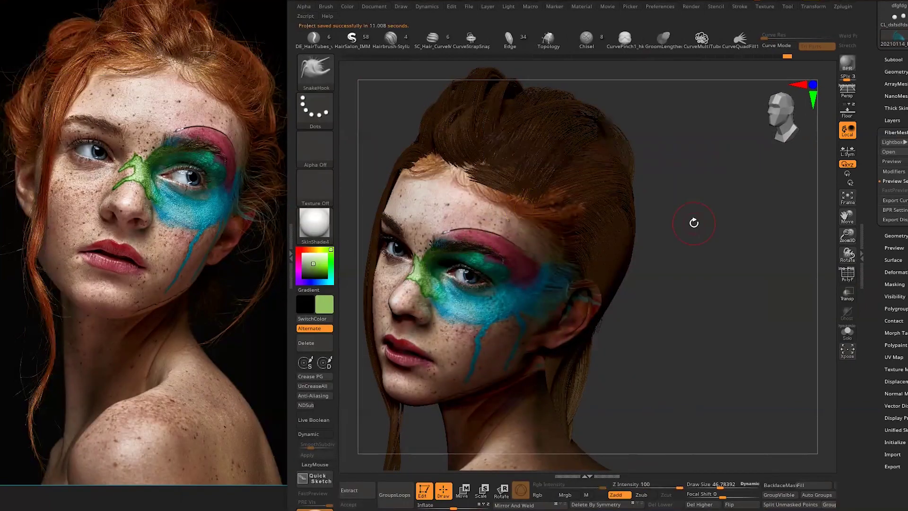
- View the top of the head, reduce Draw Size, and turn PolyF colours back on
drag(696, 217, 710, 217)
key(space)
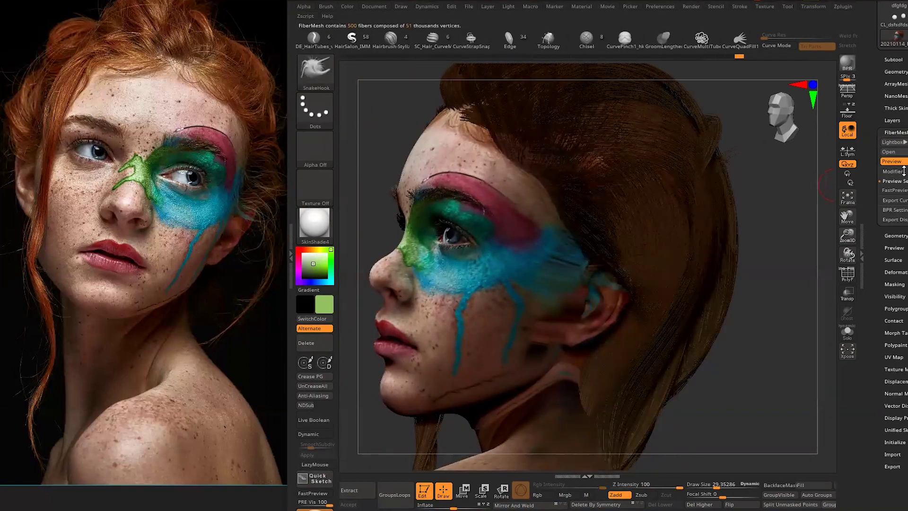
mouse_move(662, 334)
mouse_down()
mouse_move(574, 278)
mouse_move(619, 251)
mouse_move(641, 327)
mouse_move(618, 277)
mouse_move(546, 317)
mouse_move(556, 326)
mouse_move(612, 300)
mouse_up()
key(space)
key(shift+f)
drag(734, 335, 563, 256)
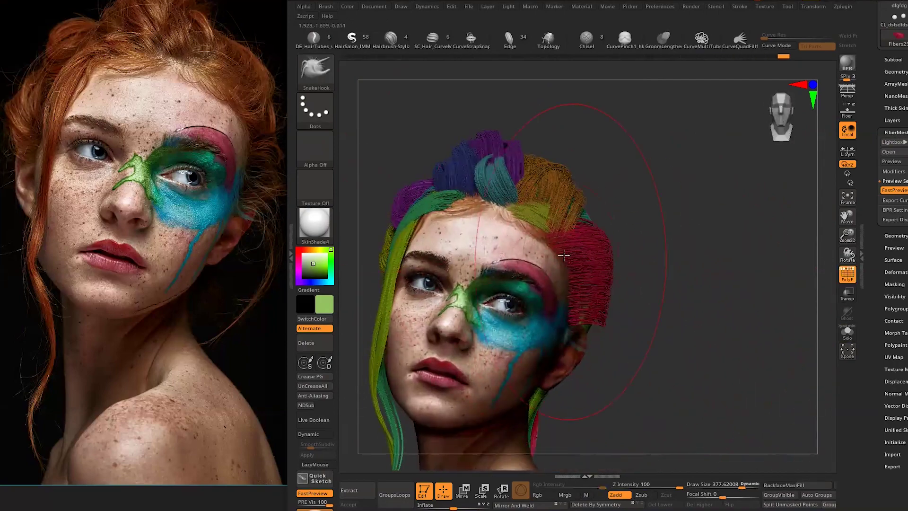
- Select the red Fibers30_01 hair section from a front view
drag(319, 10, 322, 10)
mouse_move(599, 239)
mouse_down()
mouse_move(477, 192)
mouse_move(505, 263)
mouse_move(585, 237)
mouse_move(477, 186)
mouse_move(647, 219)
mouse_move(574, 204)
mouse_move(570, 231)
mouse_move(730, 268)
mouse_up()
key(space)
alt+drag(582, 264, 767, 468)
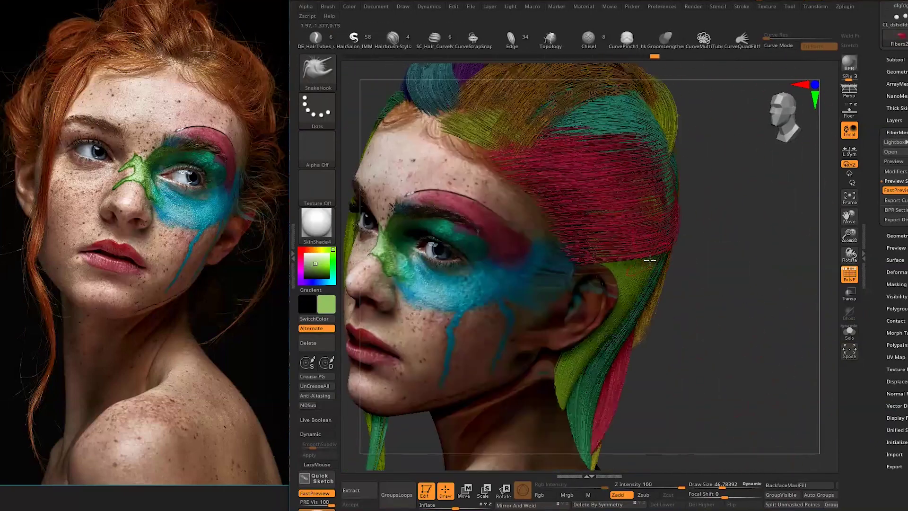
alt+click(663, 245)
drag(663, 245, 794, 389)
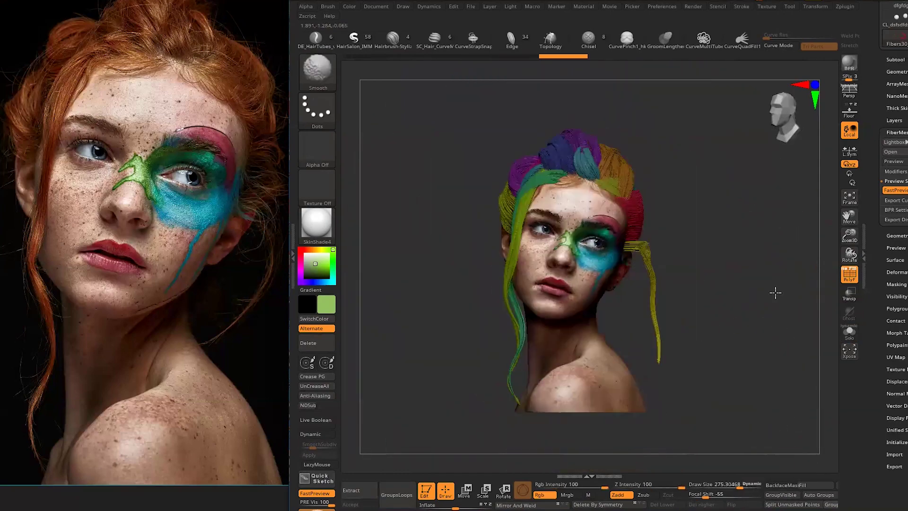
mouse_move(628, 303)
mouse_down()
mouse_move(677, 308)
mouse_move(625, 328)
mouse_move(655, 300)
mouse_up()
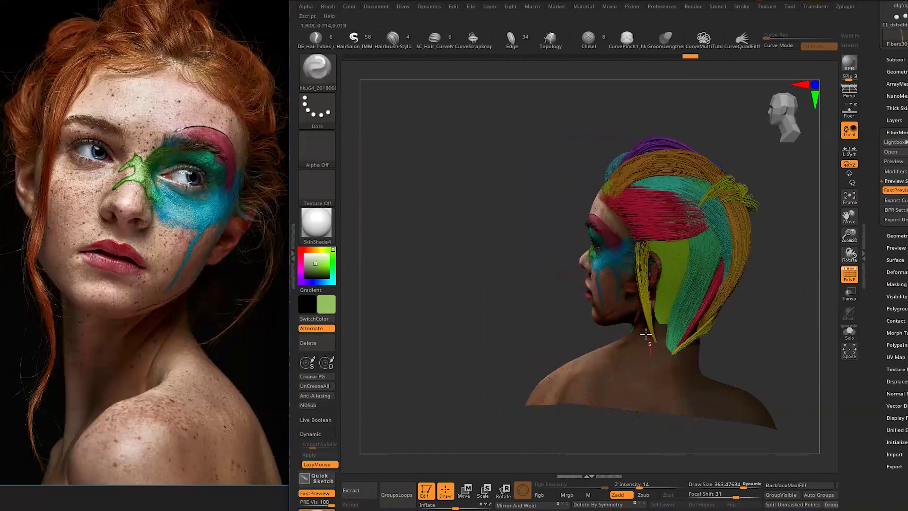
- Adjust the Draw Size while orbiting, framing the whole head in side profile
key(space)
drag(662, 339, 671, 339)
mouse_move(710, 283)
mouse_down()
mouse_move(585, 377)
mouse_move(659, 248)
mouse_up()
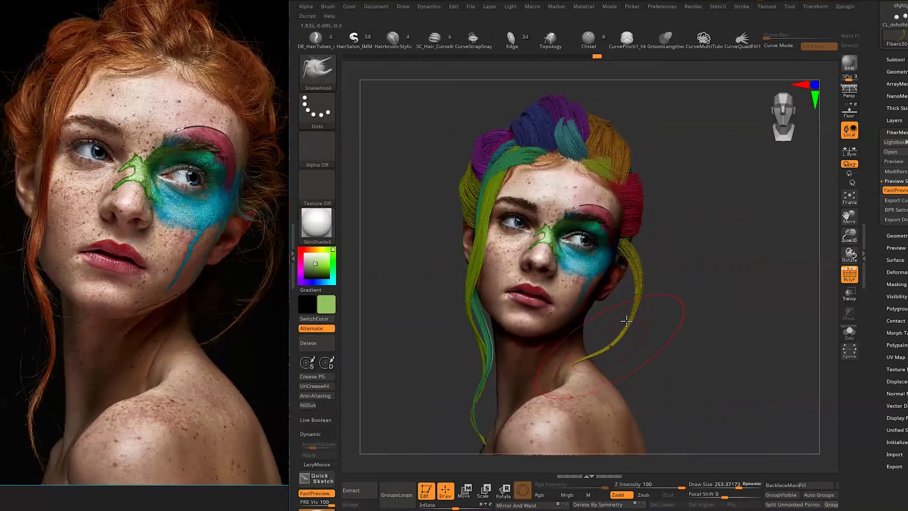
drag(638, 323, 762, 282)
key(space)
mouse_move(615, 266)
mouse_down()
mouse_move(603, 266)
mouse_move(638, 213)
mouse_move(578, 240)
mouse_move(712, 315)
mouse_up()
key(space)
key(f)
drag(614, 284, 520, 294)
key(space)
mouse_move(582, 265)
mouse_down()
mouse_move(605, 265)
mouse_move(581, 306)
mouse_up()
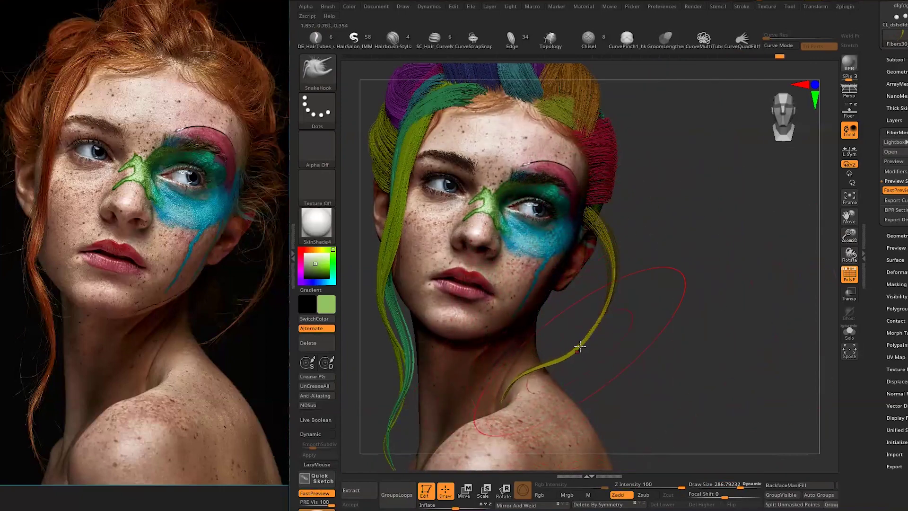
- Pull the yellow strand's lower end up and right, then make Fibers29 active
mouse_move(500, 431)
mouse_down()
mouse_move(567, 375)
mouse_move(508, 350)
mouse_up()
key(space)
key(space)
drag(504, 428, 626, 247)
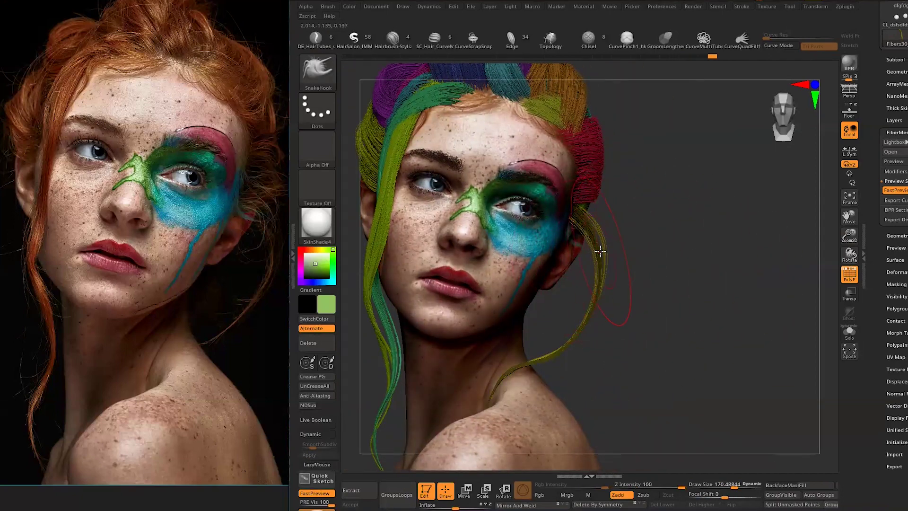
drag(588, 341, 639, 270)
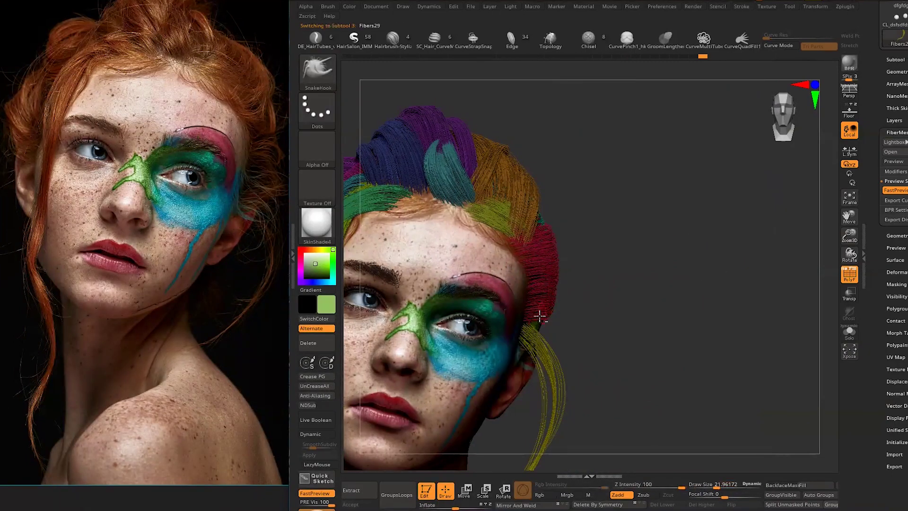
alt+click(553, 248)
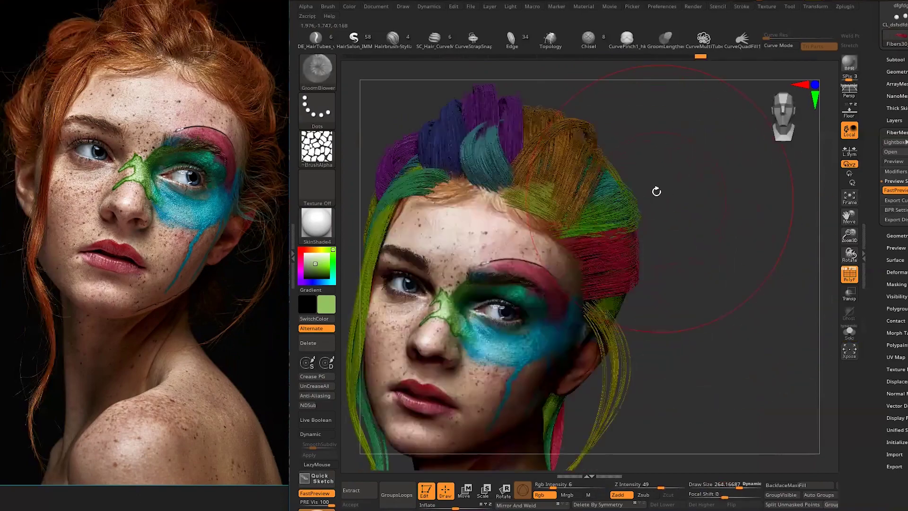
mouse_move(623, 223)
mouse_down()
mouse_move(709, 229)
mouse_move(578, 202)
mouse_move(795, 216)
mouse_move(559, 203)
mouse_up()
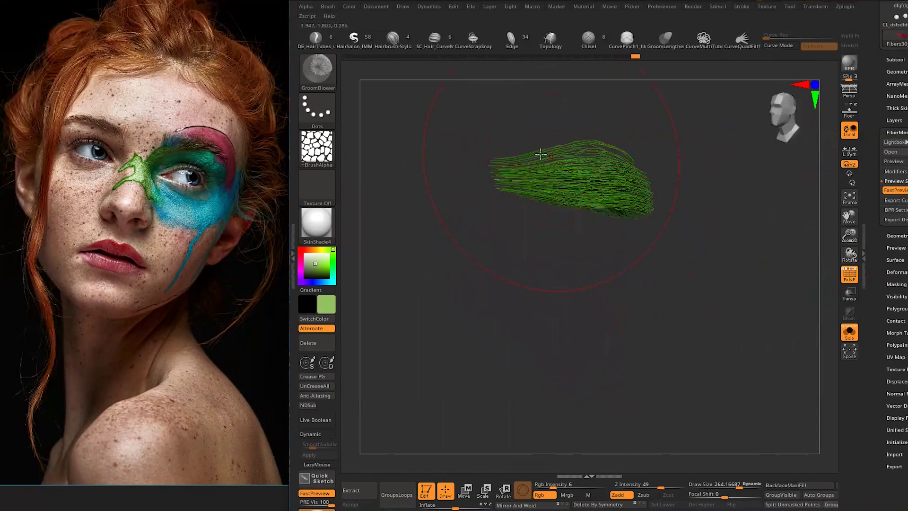
- Mask part of the red hair fibers with MaskPen while orbiting the head
drag(695, 218, 680, 229)
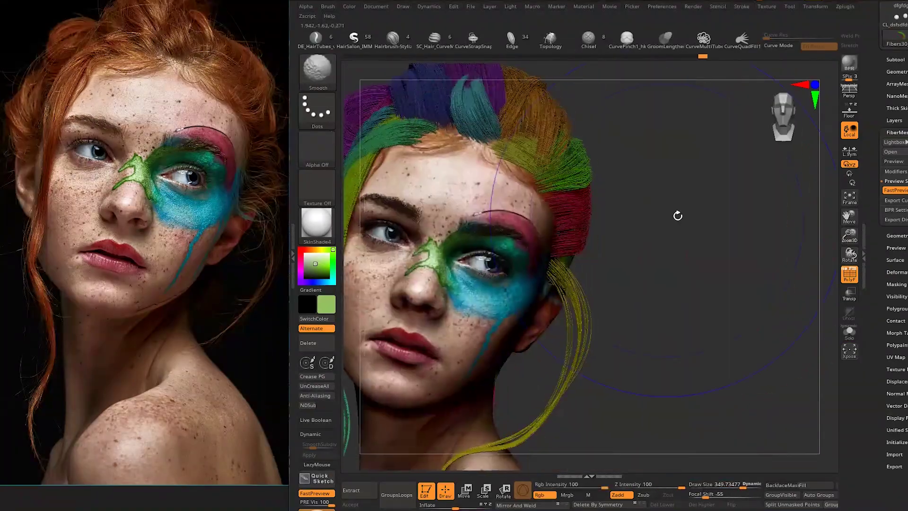
key(ctrl)
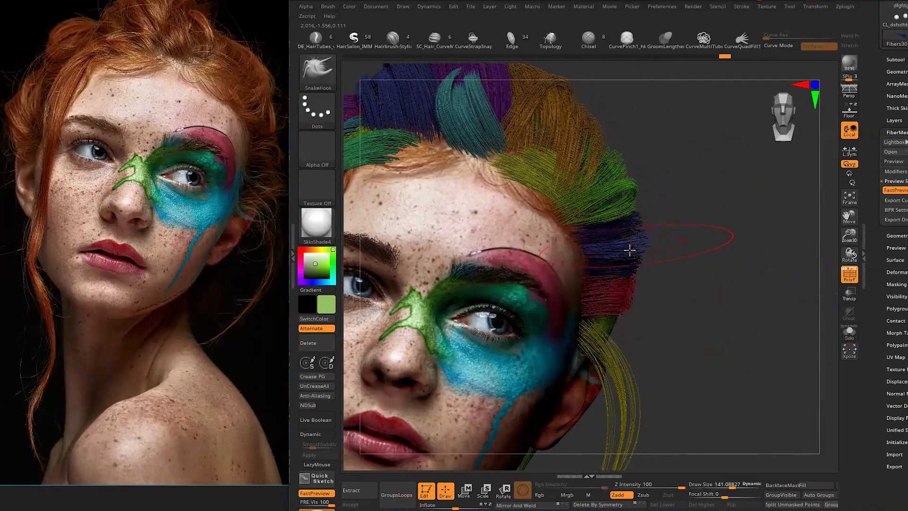
drag(628, 248, 570, 219)
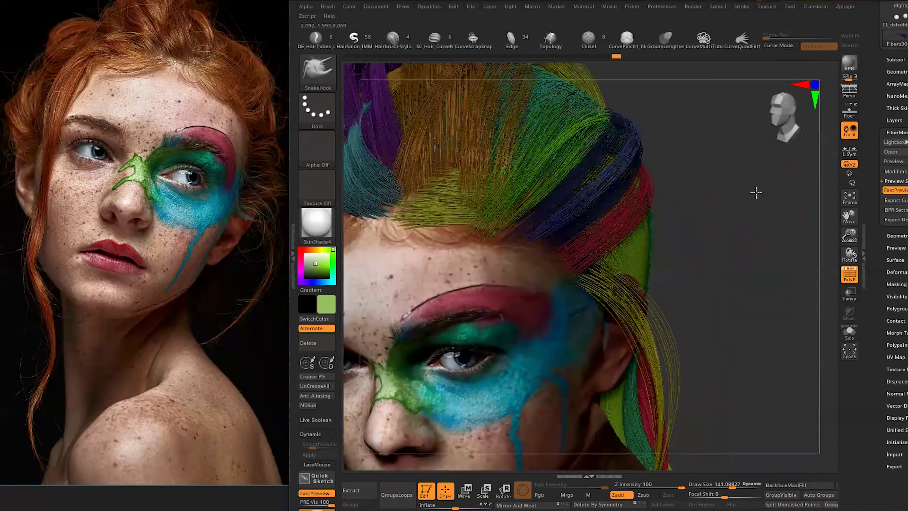
key(space)
mouse_move(579, 233)
ctrl+right_down()
mouse_move(649, 257)
mouse_move(641, 144)
mouse_move(627, 134)
ctrl+right_up()
drag(656, 216, 600, 138)
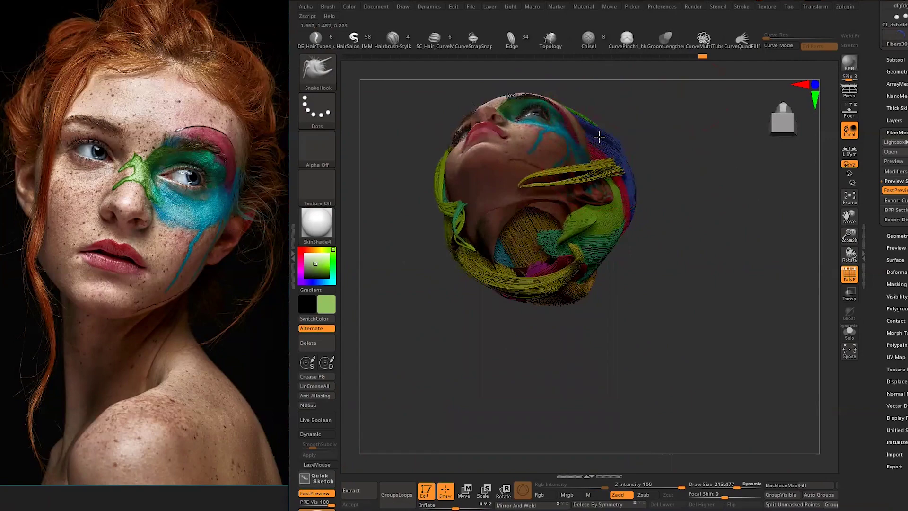
mouse_move(634, 172)
mouse_down()
mouse_move(665, 146)
mouse_move(630, 132)
mouse_up()
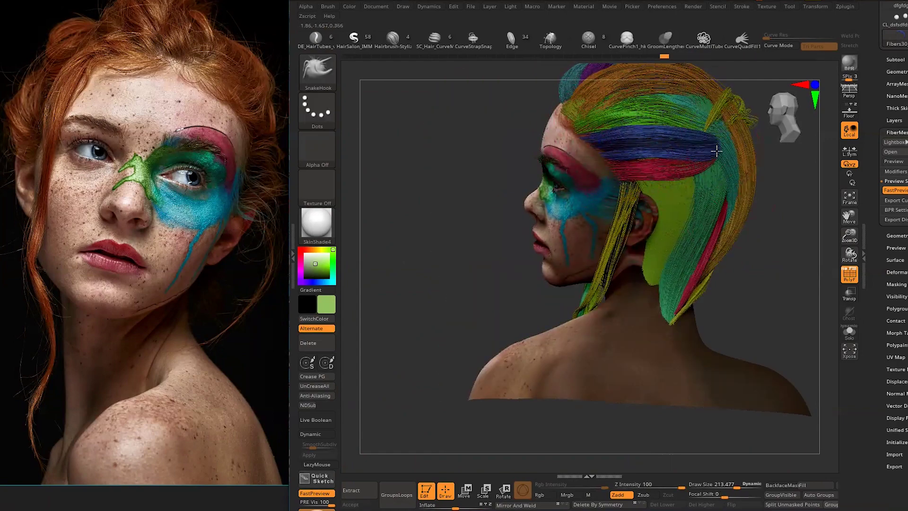
drag(718, 151, 750, 199)
ctrl+right_drag(751, 199, 673, 203)
drag(691, 199, 680, 222)
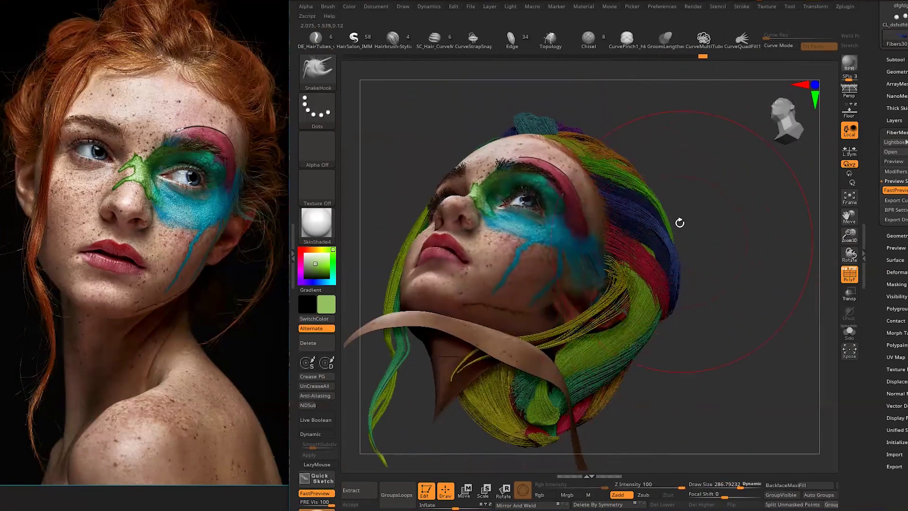
mouse_move(678, 291)
mouse_down()
mouse_move(589, 179)
mouse_move(568, 201)
mouse_move(616, 200)
mouse_move(597, 182)
mouse_up()
- Solo the red Fibers29 and reshape it with SnakeHook from several angles
alt+click(571, 192)
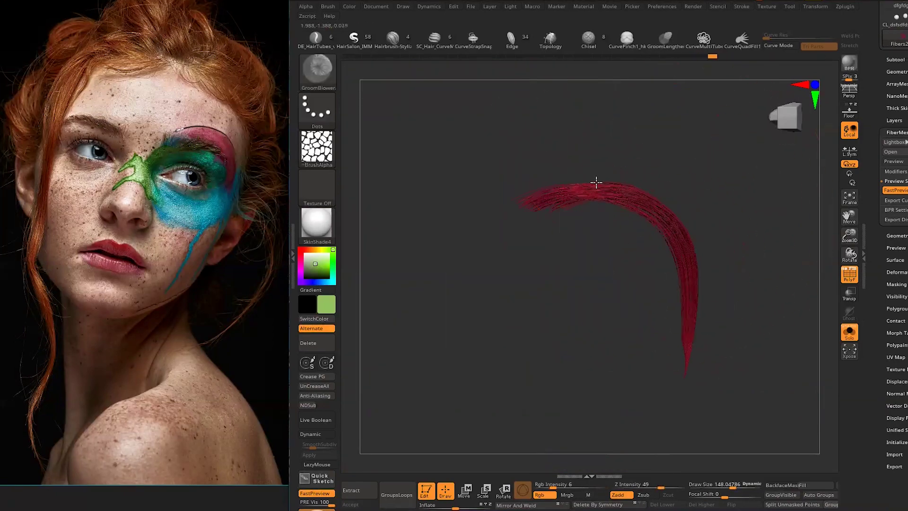
mouse_move(712, 205)
mouse_down()
mouse_move(638, 168)
mouse_move(647, 203)
mouse_up()
key(b)
key(s)
key(h)
drag(743, 272, 708, 169)
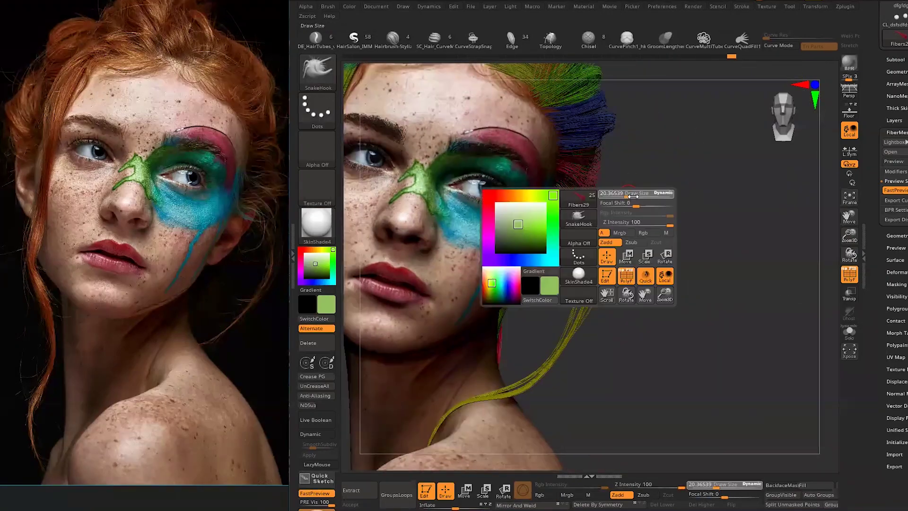
key(f)
alt+drag(620, 206, 650, 174)
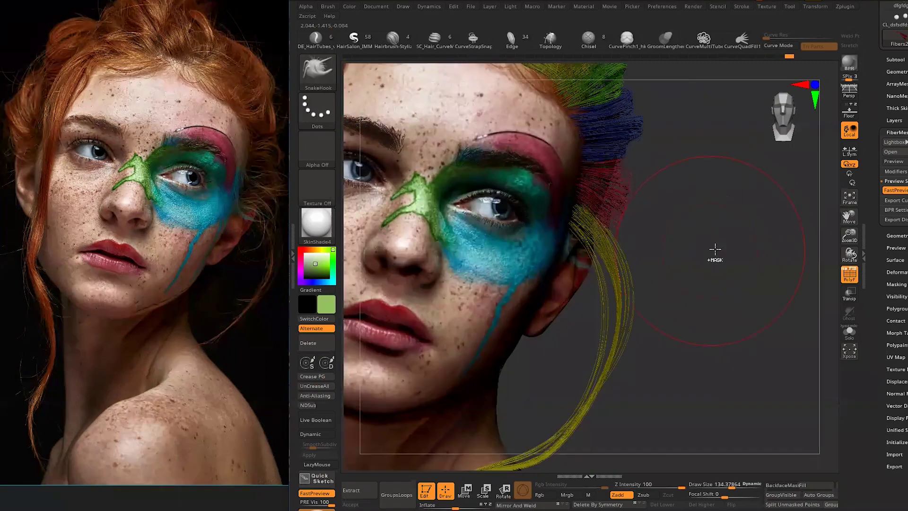
mouse_move(650, 242)
alt+mouse_down()
mouse_move(697, 270)
mouse_move(725, 243)
mouse_move(701, 161)
alt+mouse_up()
alt+drag(666, 208, 697, 178)
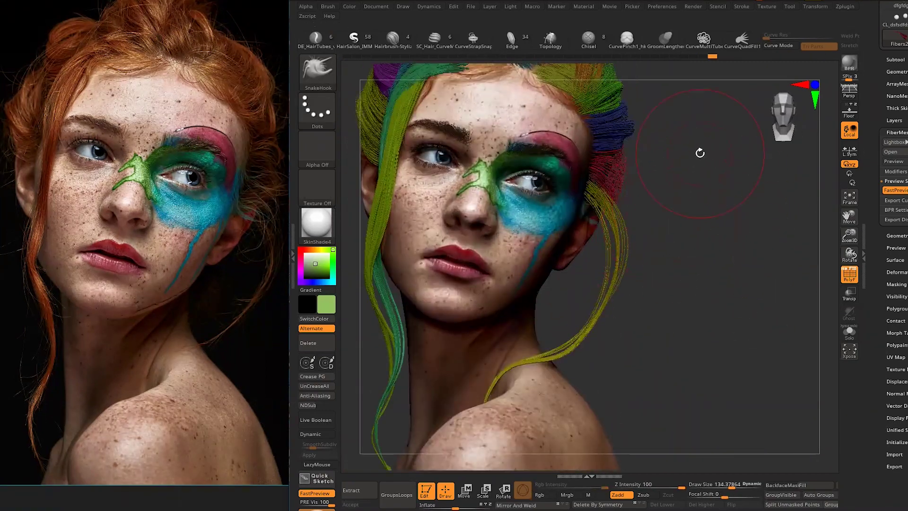
mouse_move(646, 210)
mouse_down()
mouse_move(750, 264)
mouse_move(691, 225)
mouse_up()
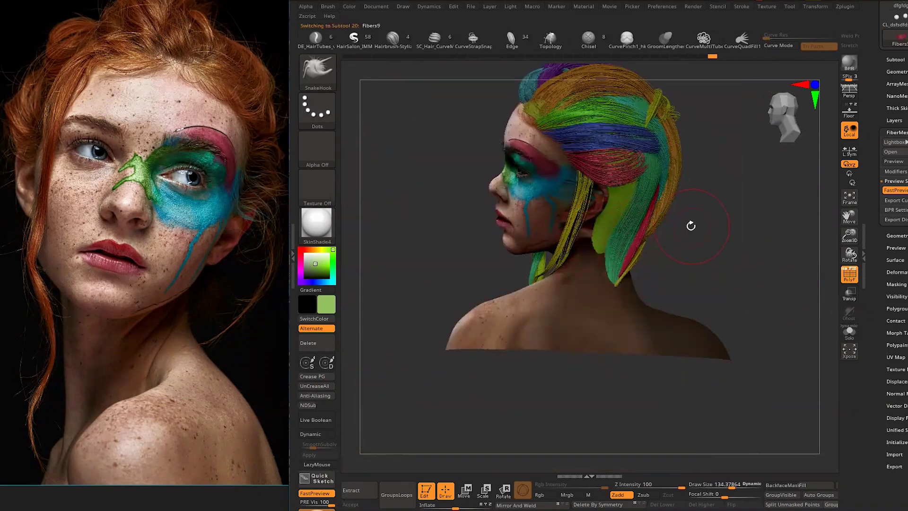
- Isolate green Fibers9, clear its mask, then switch to the orange Fibers10_01 strand
alt+click(582, 152)
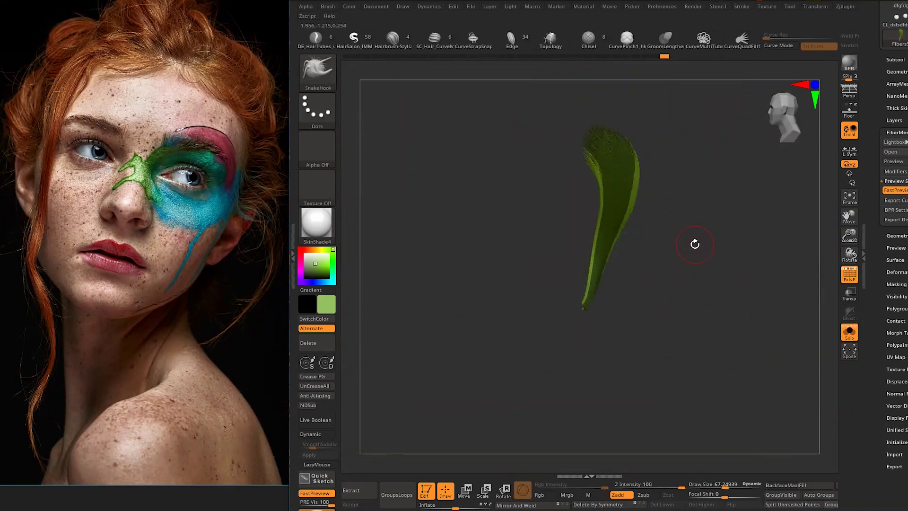
ctrl+click(674, 246)
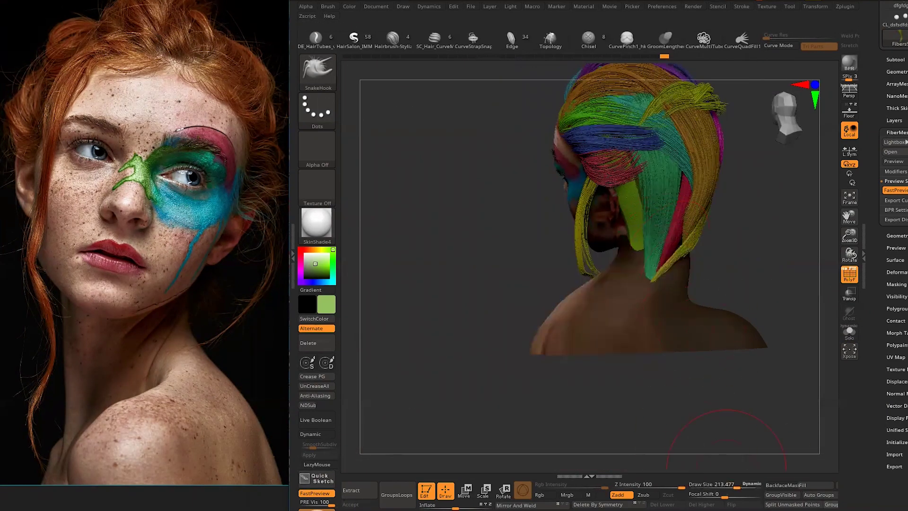
alt+click(615, 213)
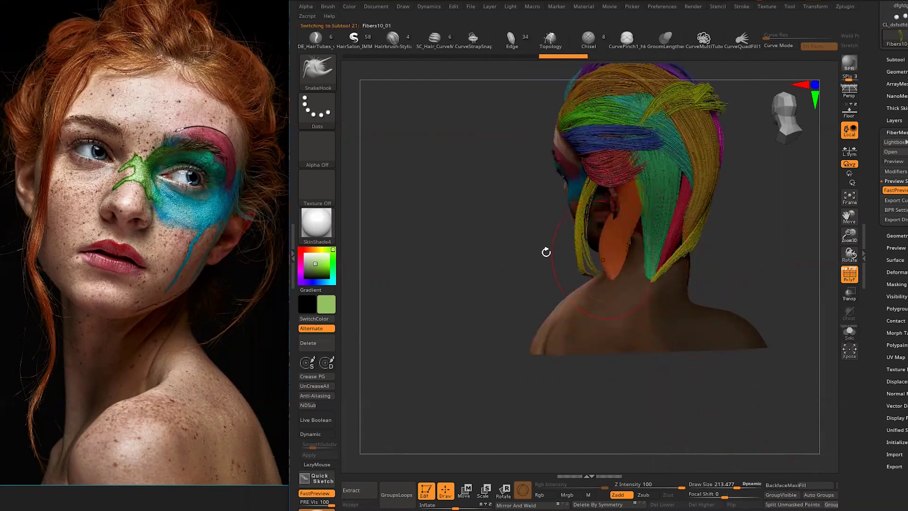
drag(546, 253, 734, 250)
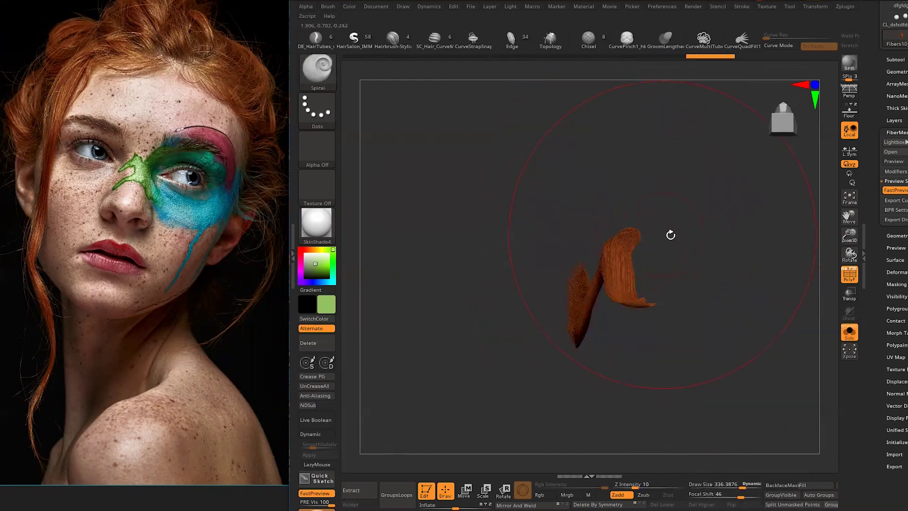
drag(671, 235, 672, 274)
drag(598, 213, 679, 226)
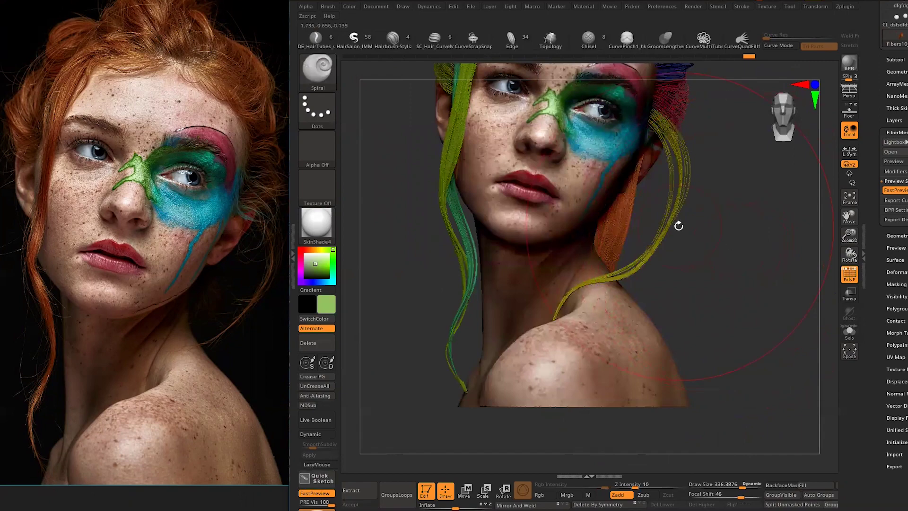
- Reshape the orange strand with SnakeHook at size 115, then twist it gently with Spiral
key(space)
key(b)
key(s)
key(h)
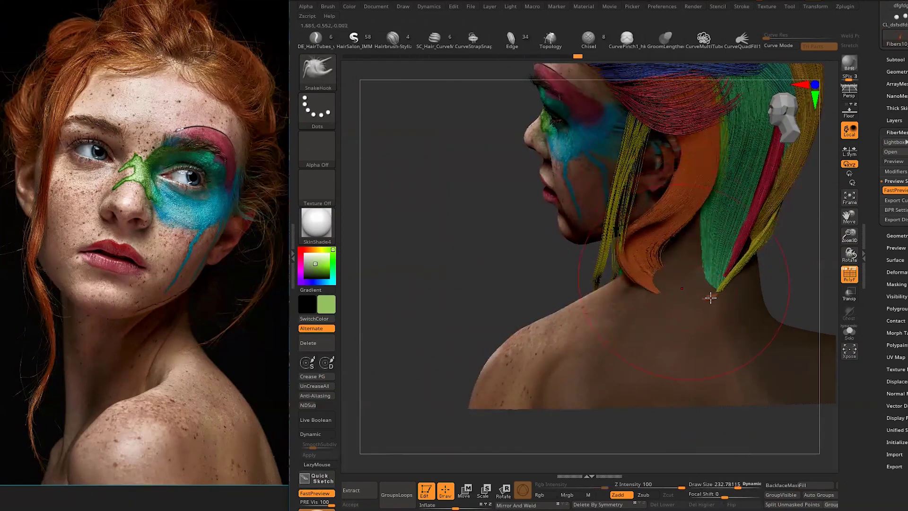
right_drag(711, 298, 662, 246)
key(space)
mouse_move(703, 271)
right_down()
mouse_move(672, 265)
mouse_move(755, 246)
mouse_move(713, 137)
right_up()
key(b)
key(s)
key(p)
- Sweep the orange strand behind the ear with SnakeHook and review the full head
key(b)
key(s)
key(h)
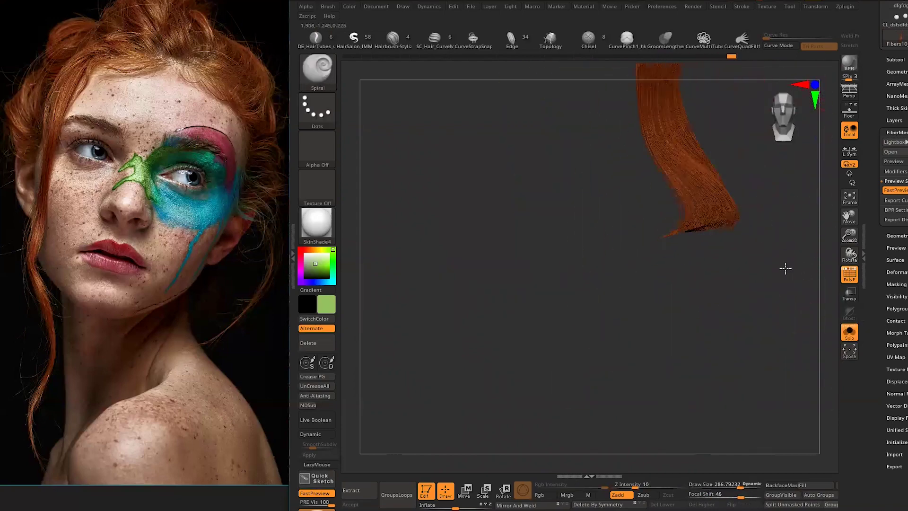
right_drag(784, 265, 693, 176)
key(alt+s)
right_drag(688, 290, 618, 286)
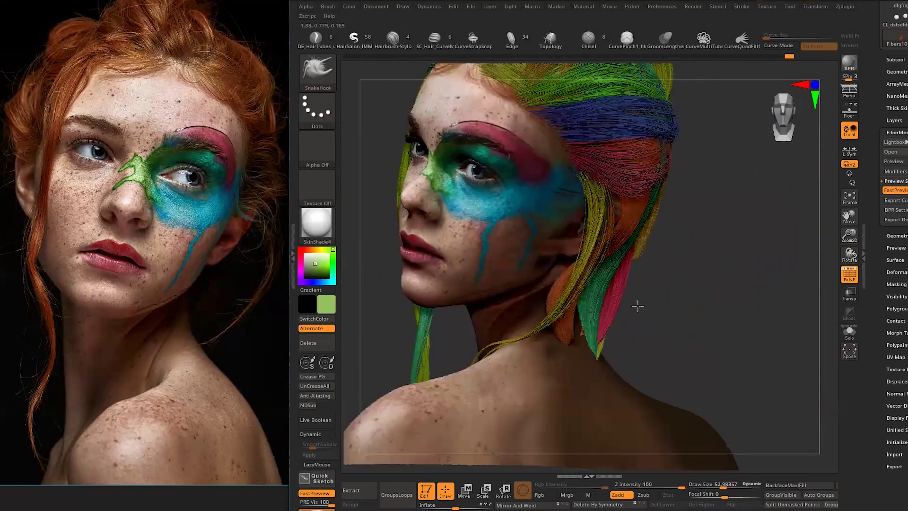
mouse_move(612, 334)
right_down()
mouse_move(623, 210)
mouse_move(607, 272)
right_up()
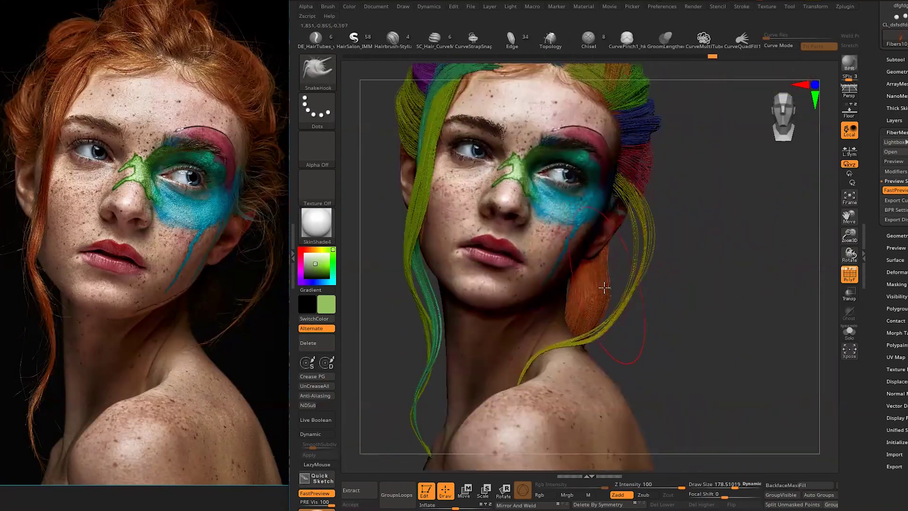
mouse_move(594, 322)
right_down()
mouse_move(667, 196)
mouse_move(638, 254)
mouse_move(640, 290)
mouse_move(618, 325)
mouse_move(748, 268)
mouse_move(743, 361)
mouse_move(634, 381)
mouse_move(618, 344)
right_up()
key(space)
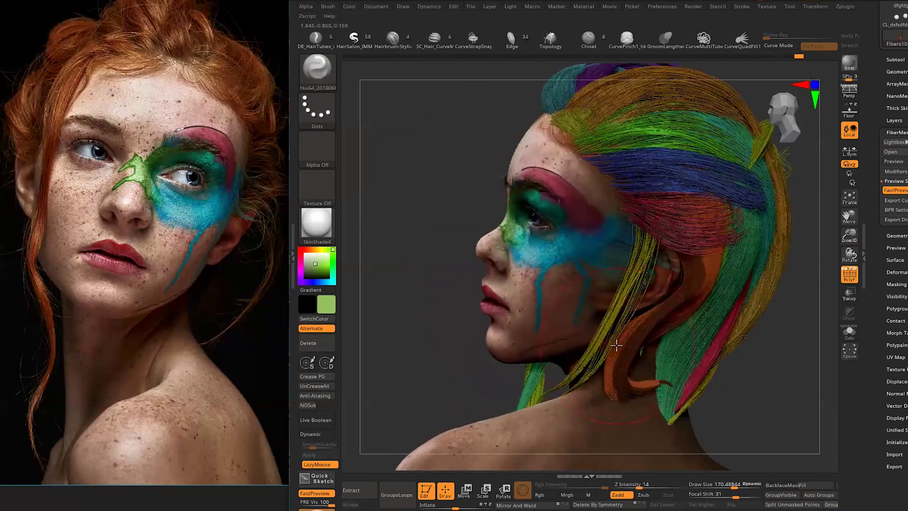
- Orbit around the freckled bust, checking the hair in profile and front views
shift+right_drag(708, 283, 691, 327)
key(space)
key(space)
mouse_move(594, 393)
right_down()
mouse_move(679, 312)
mouse_move(609, 300)
mouse_move(735, 310)
right_up()
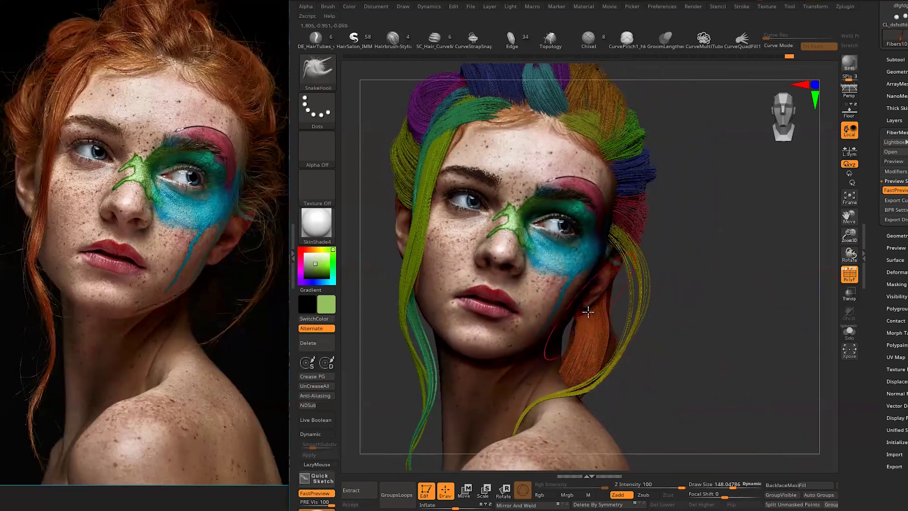
mouse_move(704, 308)
shift+right_down()
mouse_move(645, 379)
mouse_move(698, 317)
shift+right_up()
mouse_move(609, 323)
right_down()
mouse_move(742, 314)
mouse_move(576, 342)
right_up()
mouse_move(572, 294)
right_down()
mouse_move(630, 303)
mouse_move(553, 314)
mouse_move(507, 393)
mouse_move(584, 300)
mouse_move(446, 377)
mouse_move(540, 254)
right_up()
right_drag(434, 439, 401, 421)
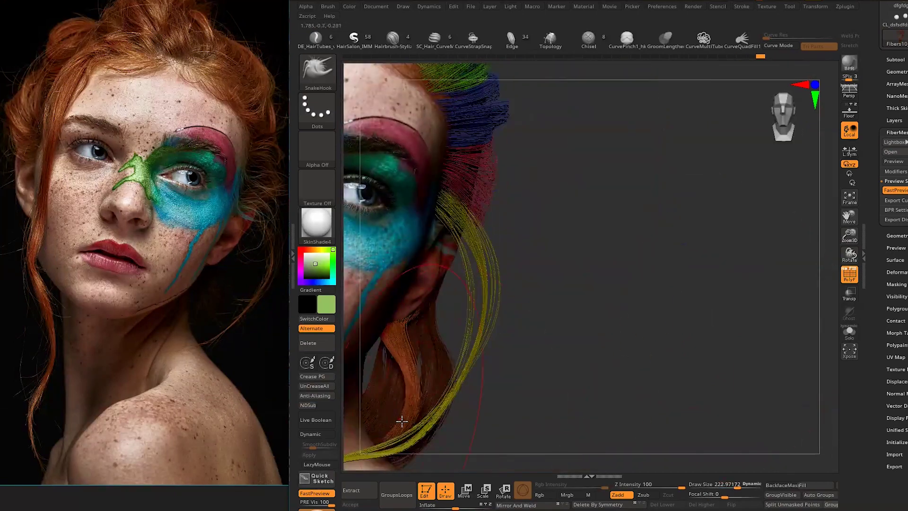
mouse_move(393, 325)
right_down()
mouse_move(519, 412)
mouse_move(405, 432)
mouse_move(412, 349)
mouse_move(612, 321)
mouse_move(544, 264)
right_up()
right_drag(710, 313, 669, 329)
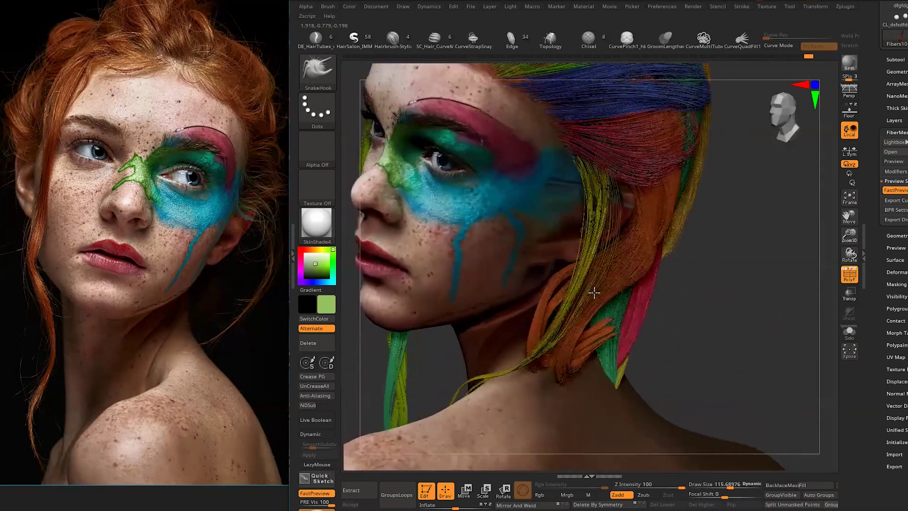
right_drag(546, 298, 676, 308)
- Frame the head, inspect the orange strand from all sides, and save the project
key(f)
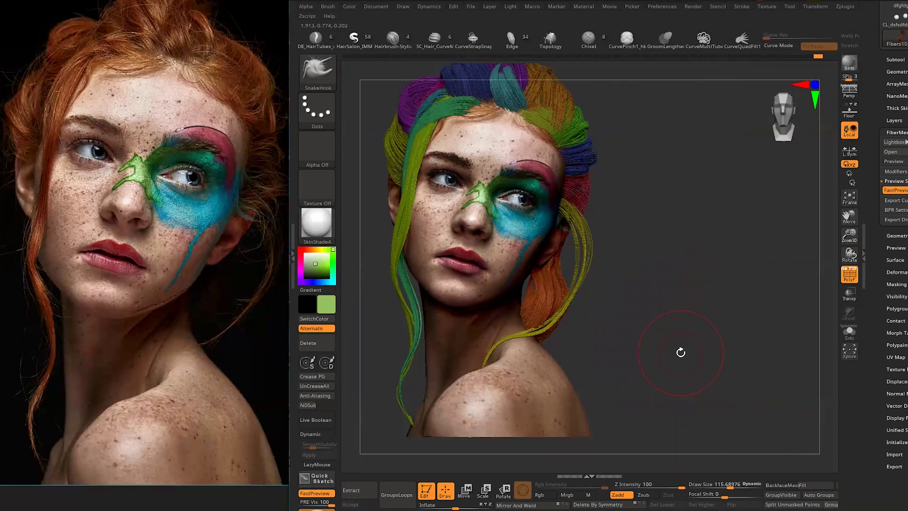
mouse_move(599, 305)
right_down()
mouse_move(748, 304)
mouse_move(775, 341)
mouse_move(613, 290)
right_up()
mouse_move(716, 323)
right_down()
mouse_move(644, 253)
mouse_move(672, 237)
mouse_move(578, 241)
right_up()
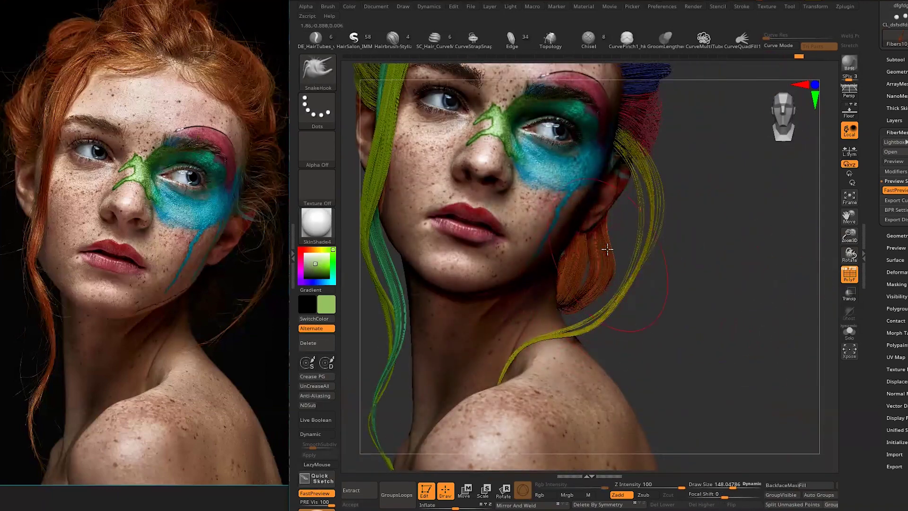
mouse_move(561, 268)
right_down()
mouse_move(686, 246)
mouse_move(668, 228)
right_up()
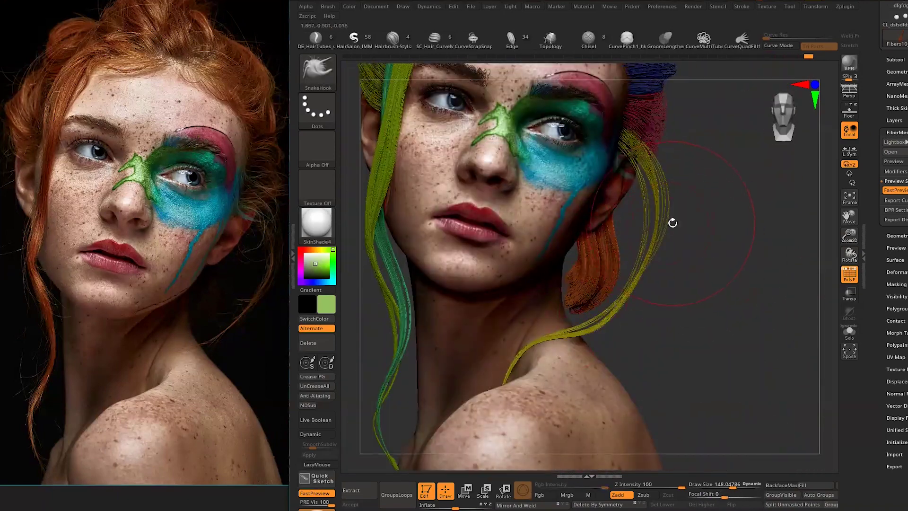
right_drag(577, 238, 627, 260)
mouse_move(567, 265)
right_down()
mouse_move(578, 239)
mouse_move(616, 222)
mouse_move(615, 278)
right_up()
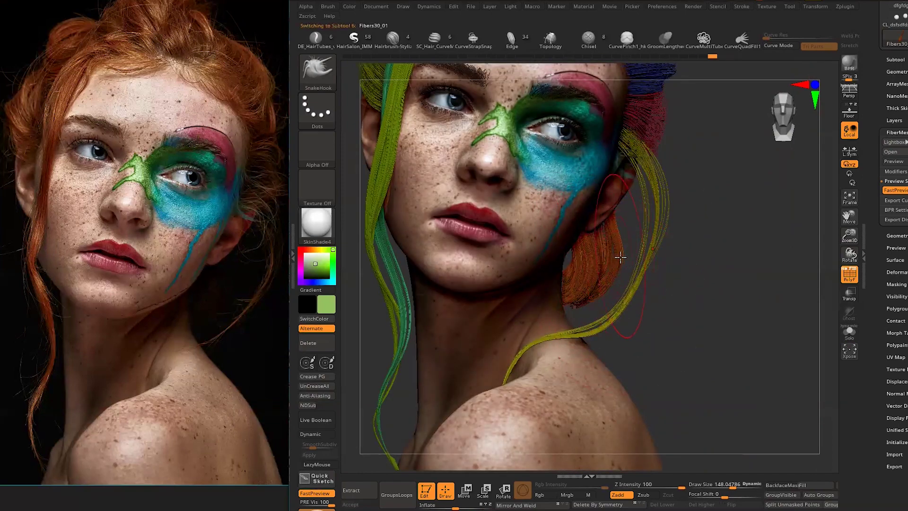
mouse_move(719, 287)
right_down()
mouse_move(667, 348)
mouse_move(701, 264)
mouse_move(582, 237)
mouse_move(715, 235)
mouse_move(569, 275)
right_up()
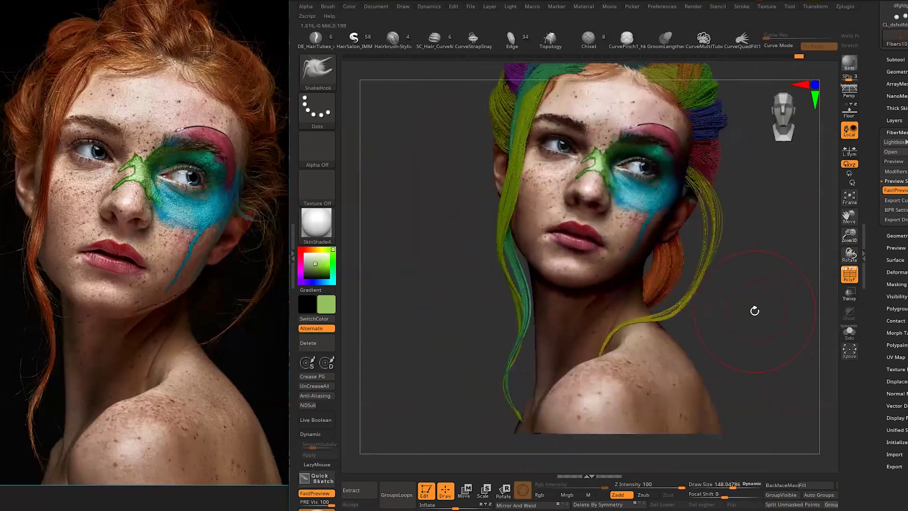
key(ctrl+shift+s)
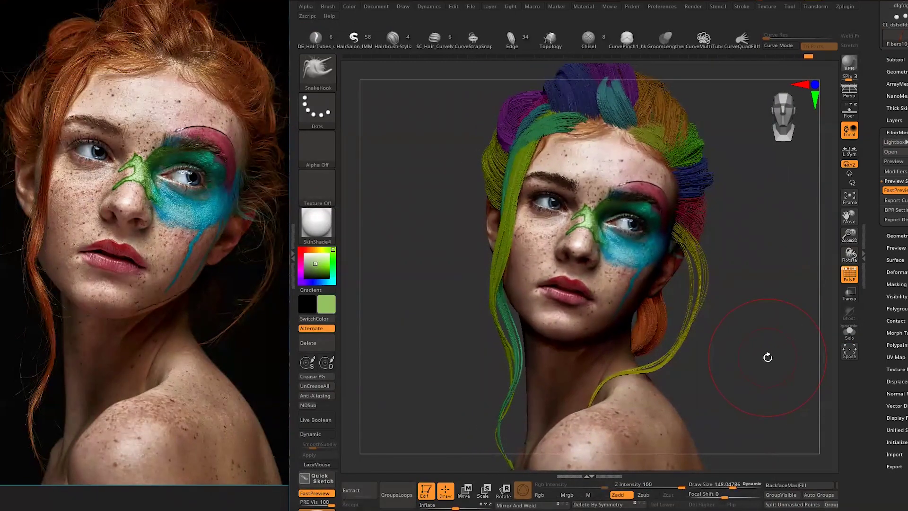
- Select the yellow-green hair clump, set brush size about 222, and choose SnakeHook
drag(768, 358, 741, 375)
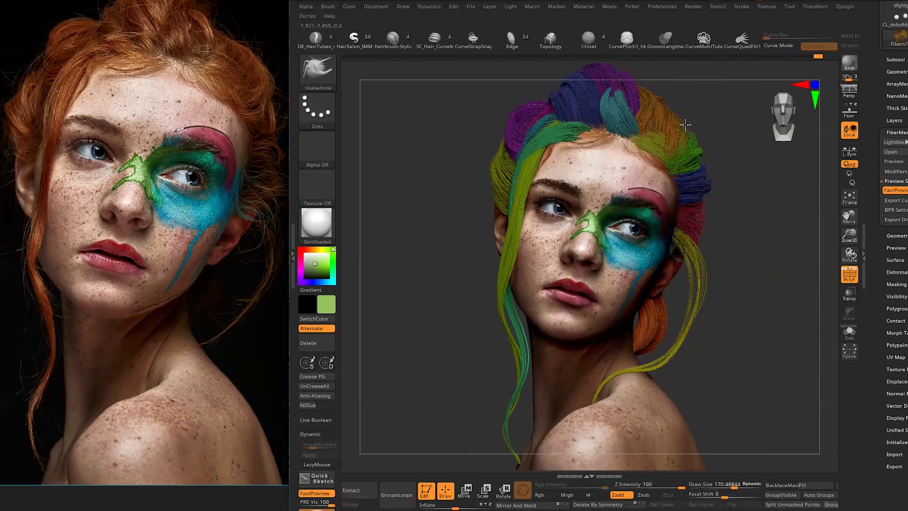
drag(745, 191, 643, 95)
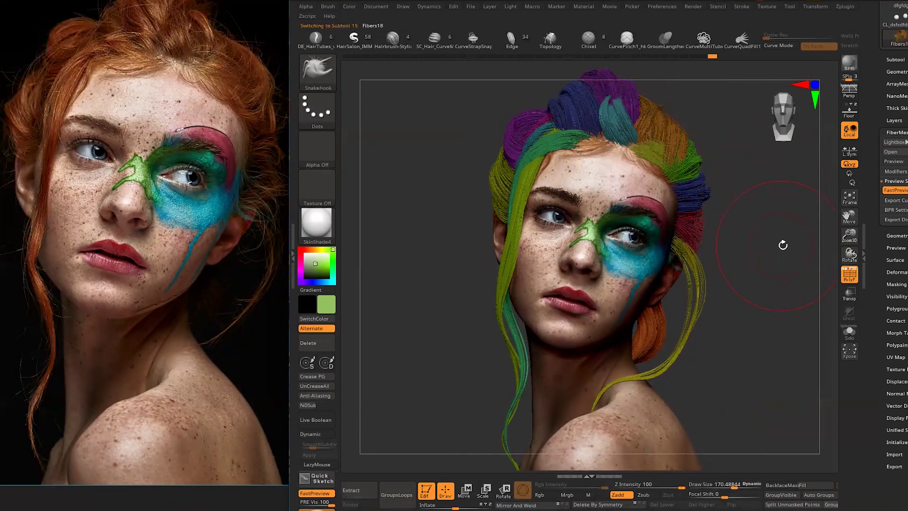
alt+drag(778, 238, 740, 186)
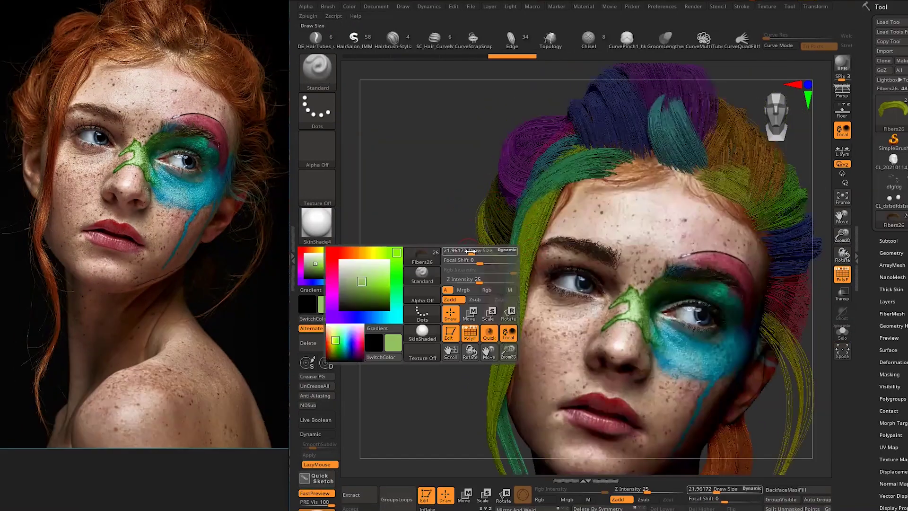
key(b)
key(s)
key(h)
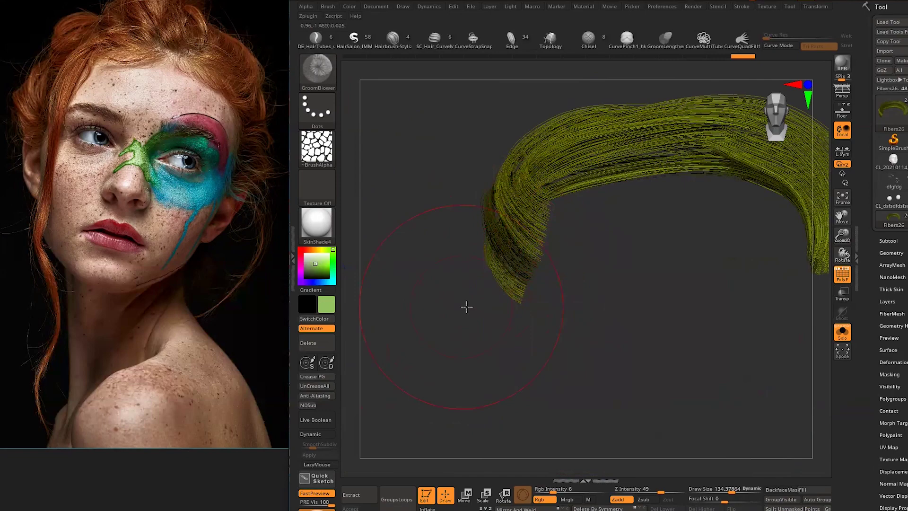
- Compare strand shapes with undo/redo, then pull the left-side strands at size 115
key(ctrl+z)
key(ctrl+z)
key(ctrl+shift+z)
key(ctrl+shift+z)
key(ctrl+shift+z)
key(ctrl+shift+z)
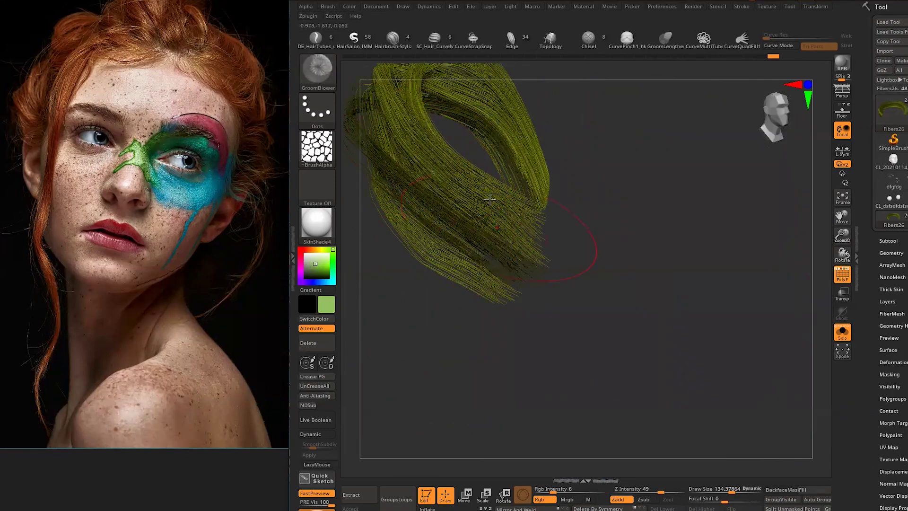
key(ctrl+shift+z)
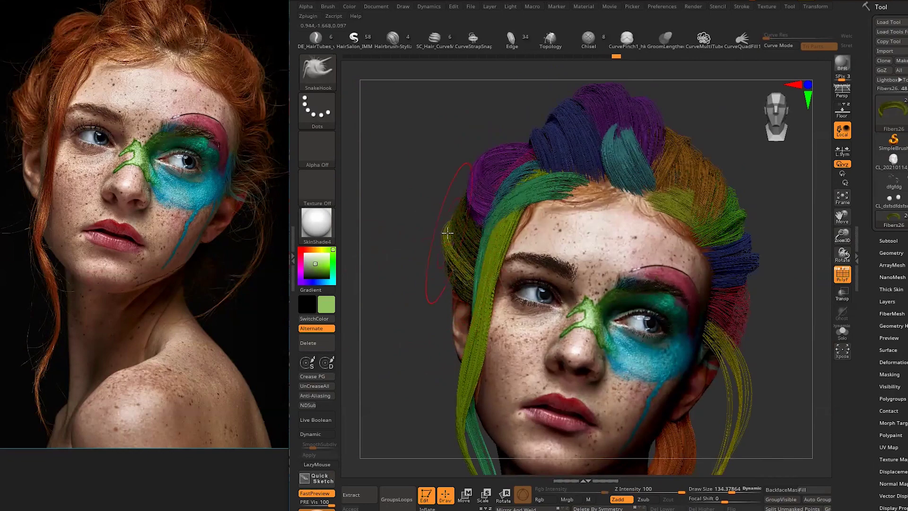
key(space)
drag(447, 205, 463, 217)
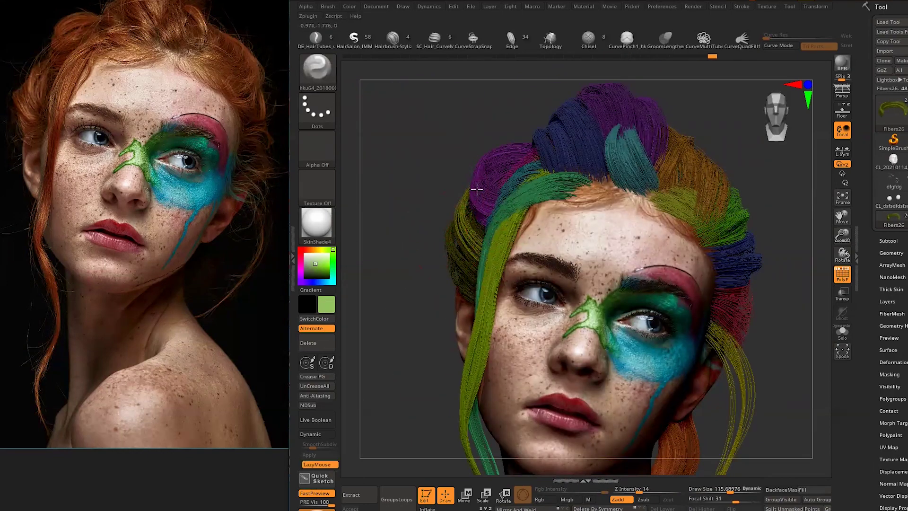
- Select the purple Fibers25 clump and reshape it with a larger SnakeHook brush
key(space)
alt+click(497, 180)
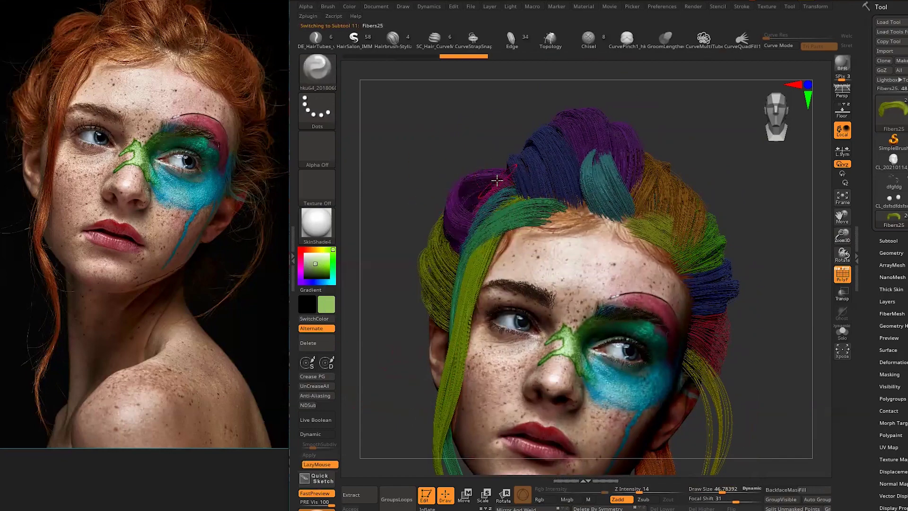
key(space)
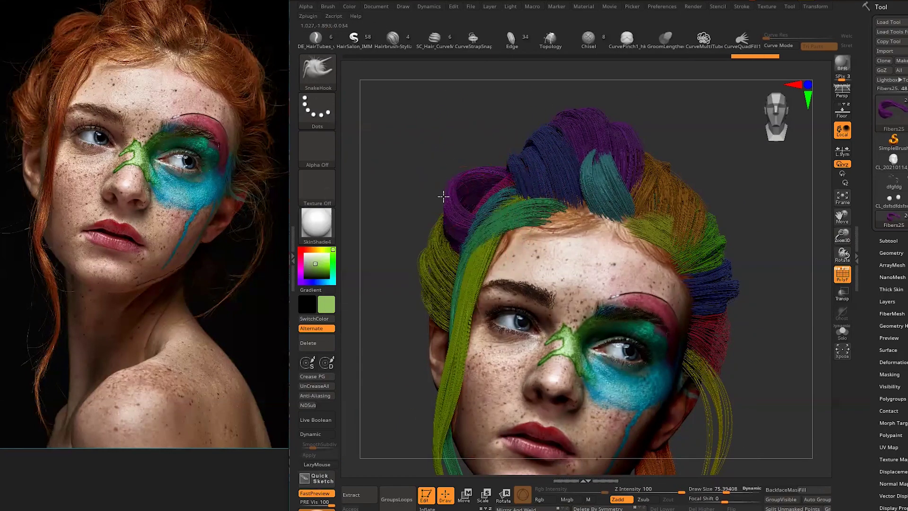
key(space)
drag(459, 212, 473, 211)
key(ctrl+shift+z)
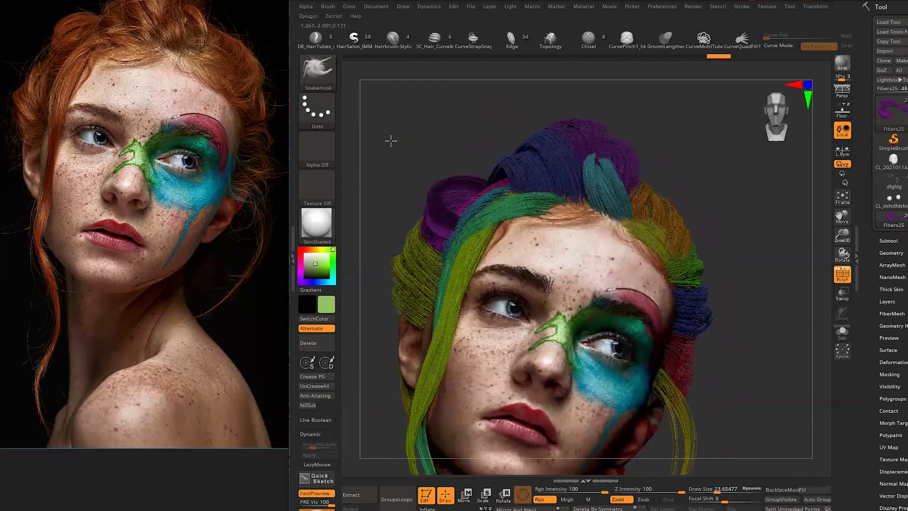
key(space)
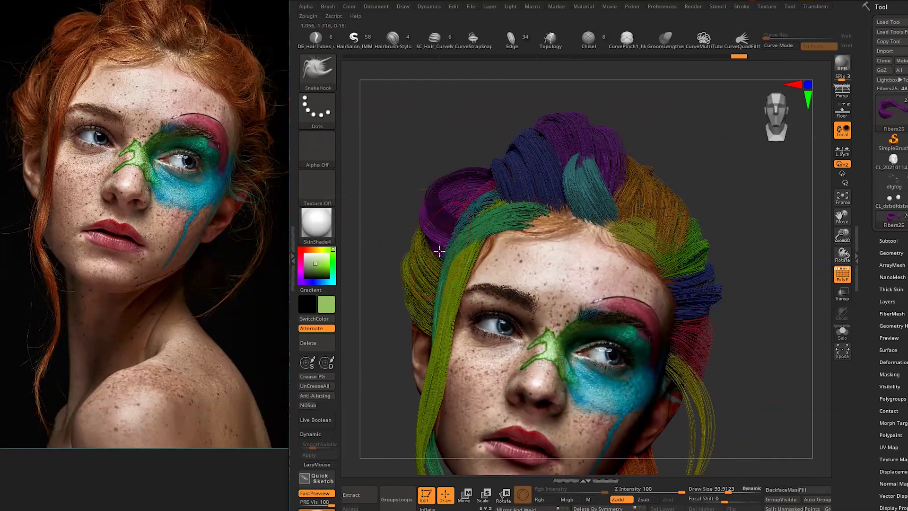
- Smooth the strands at brush size about 155, select Fibers23, and turn PolyF off
key(shift)
key(space)
drag(424, 229, 400, 188)
alt+drag(629, 143, 367, 213)
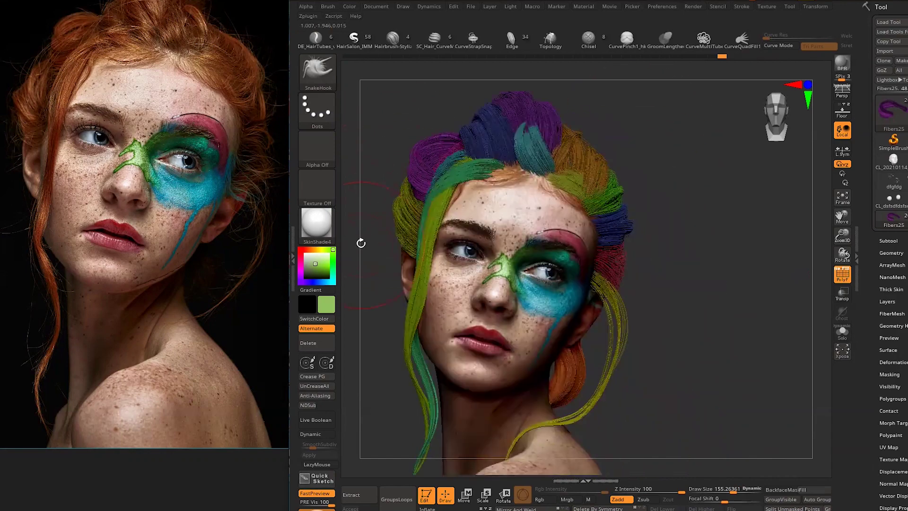
alt+click(479, 206)
mouse_move(478, 207)
alt+mouse_down()
mouse_move(502, 213)
mouse_move(681, 201)
mouse_move(568, 270)
mouse_move(604, 233)
mouse_move(620, 270)
mouse_move(641, 254)
alt+mouse_up()
key(shift+f)
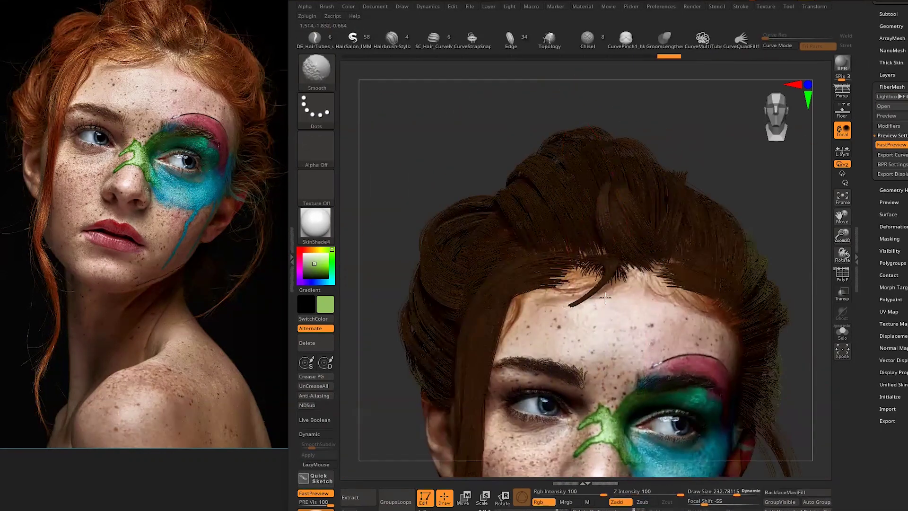
- Solo a brown hair clump, try GroomBlower and MaskPen on it, then undo the change
key(b)
key(g)
key(b)
mouse_move(588, 310)
mouse_down()
mouse_move(651, 300)
mouse_move(696, 351)
mouse_up()
key(b)
drag(655, 252, 701, 248)
key(space)
key(ctrl+z)
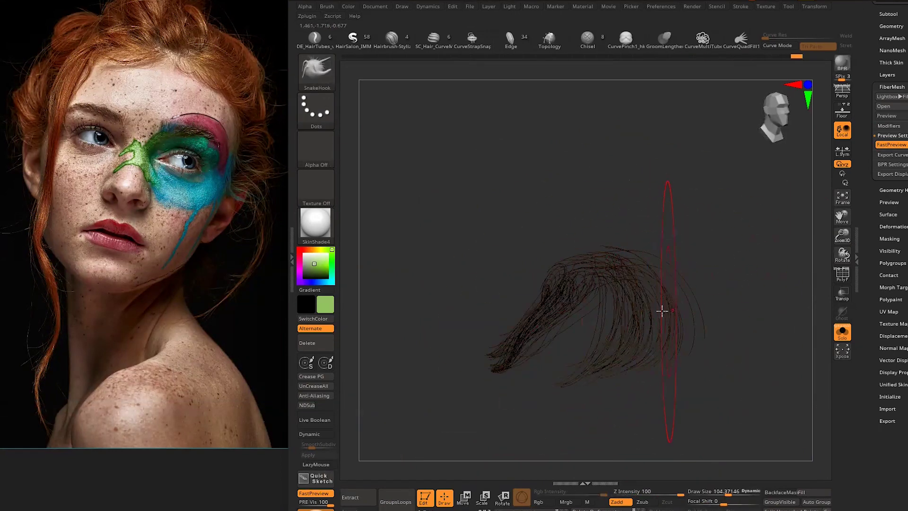
key(space)
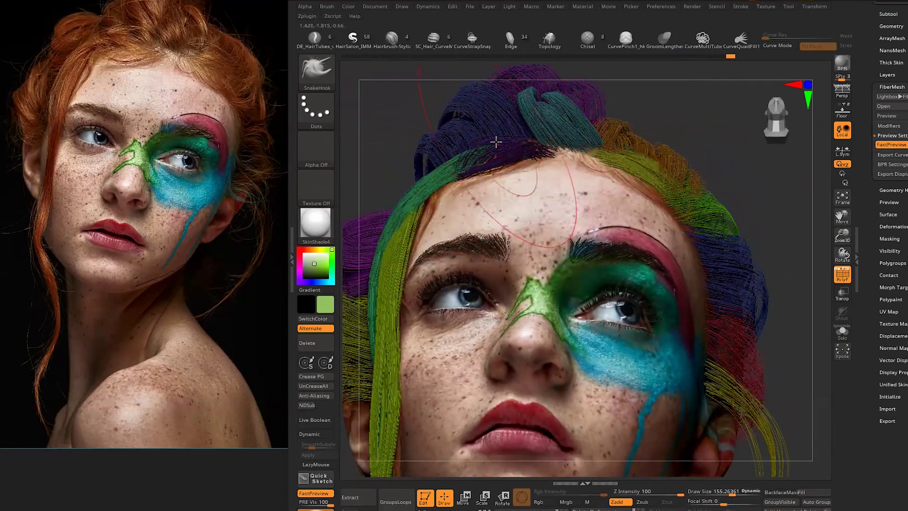
- Pull the purple and green brow strands into shape with SnakeHook
right_drag(497, 145, 477, 159)
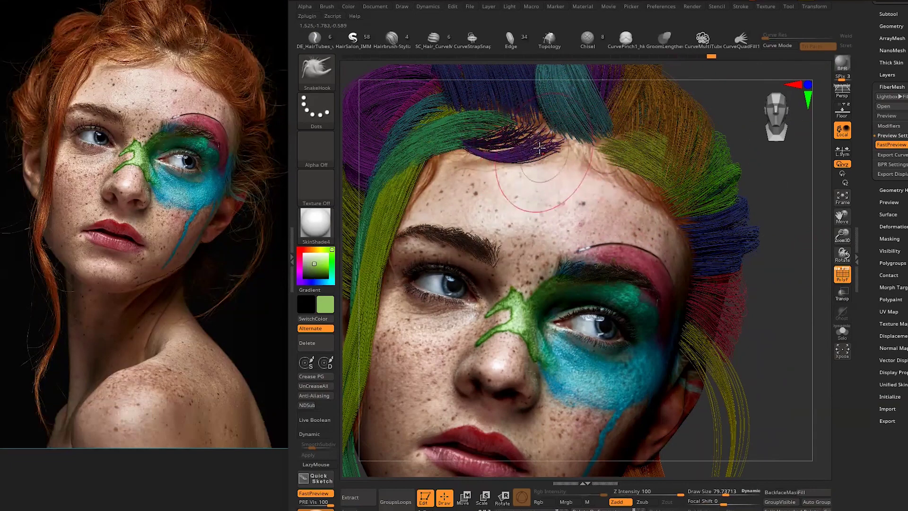
drag(516, 142, 473, 135)
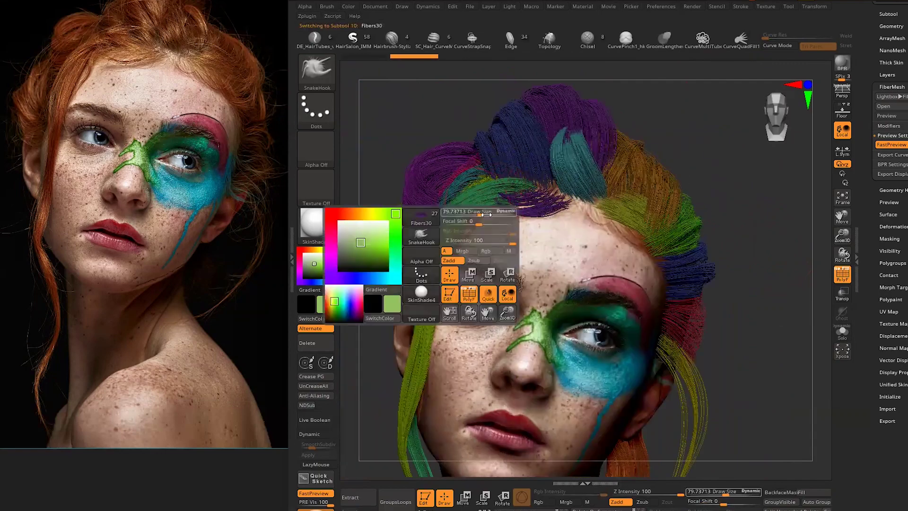
key(space)
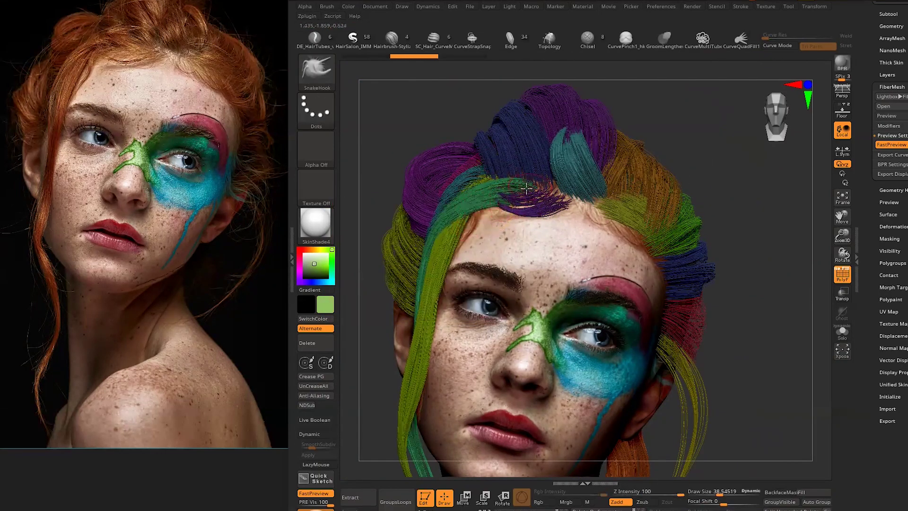
key(ctrl)
- Save the project and check the hair from a zoomed side profile
key(ctrl+s)
key(space)
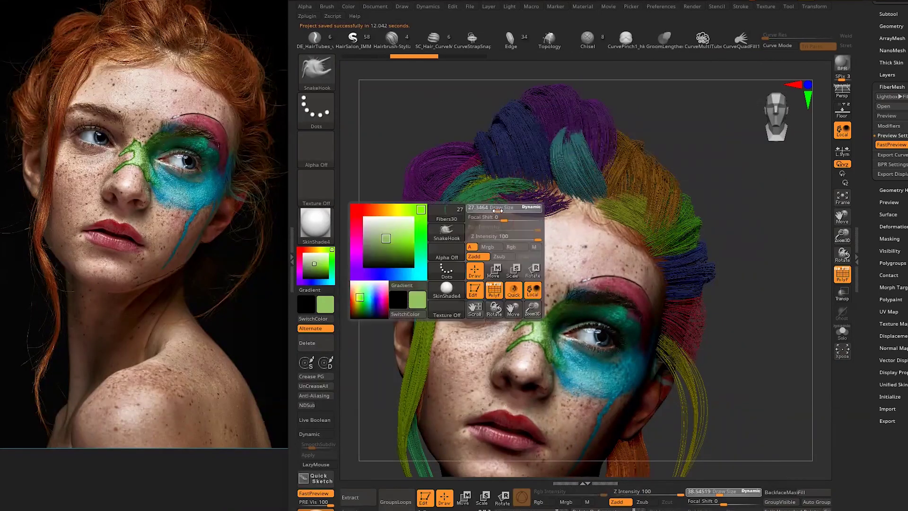
right_drag(450, 216, 411, 303)
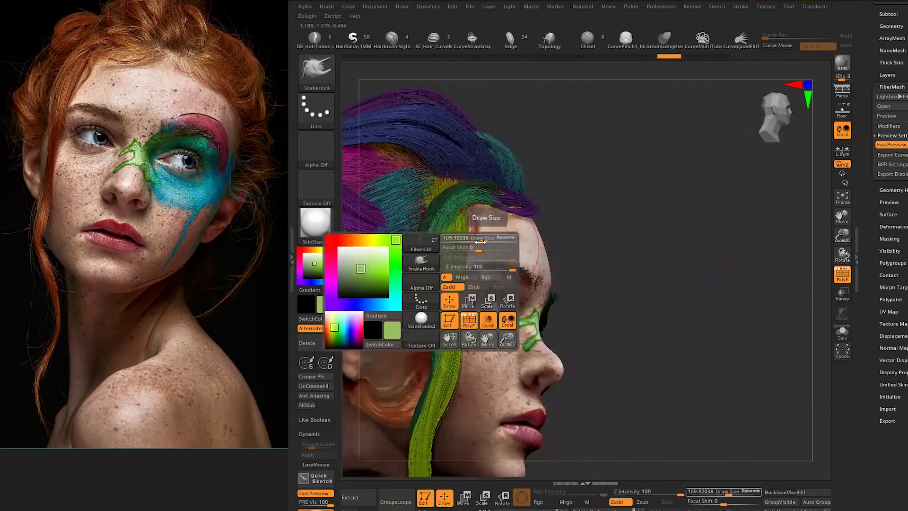
mouse_move(521, 189)
alt+right_down()
mouse_move(554, 142)
mouse_move(428, 318)
mouse_move(512, 395)
mouse_move(473, 293)
mouse_move(424, 347)
mouse_move(567, 265)
mouse_move(705, 203)
mouse_move(540, 168)
alt+right_up()
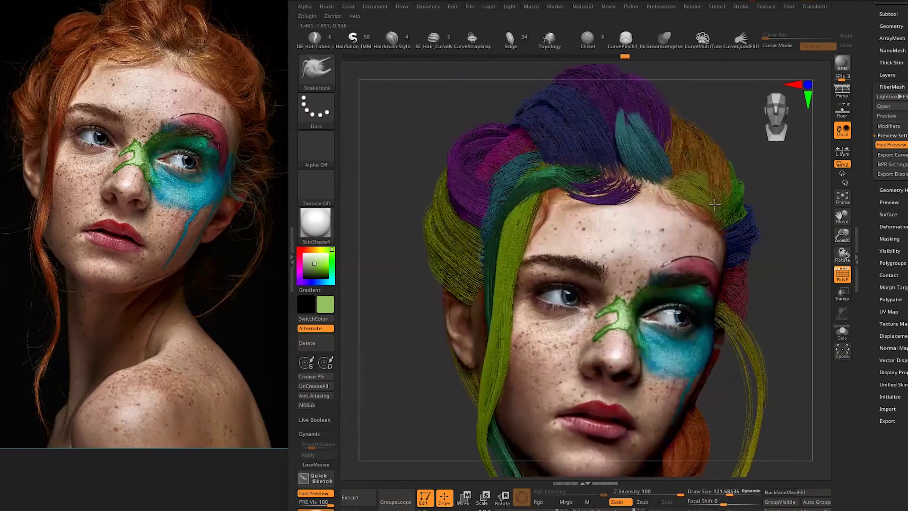
- Activate the SnakeHook brush and frame the head from the front
key(b)
key(s)
key(h)
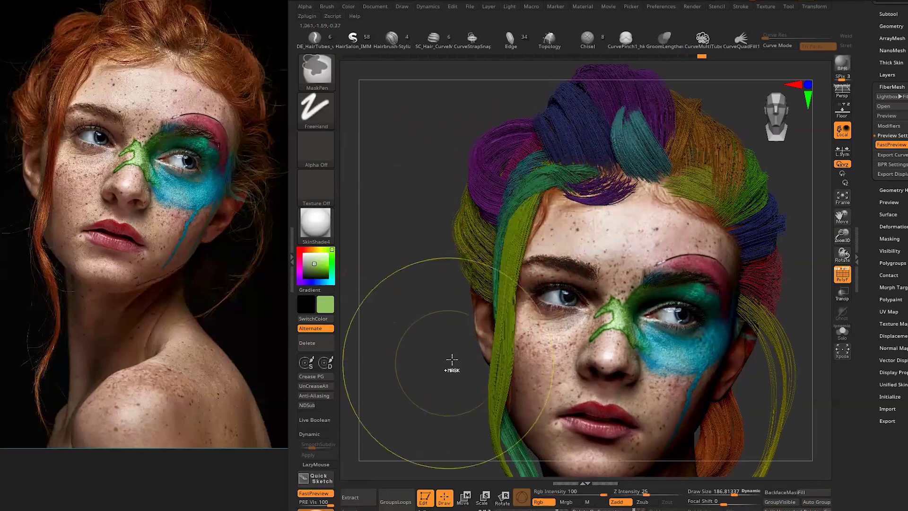
mouse_move(450, 364)
mouse_down()
mouse_move(409, 350)
mouse_move(535, 251)
mouse_up()
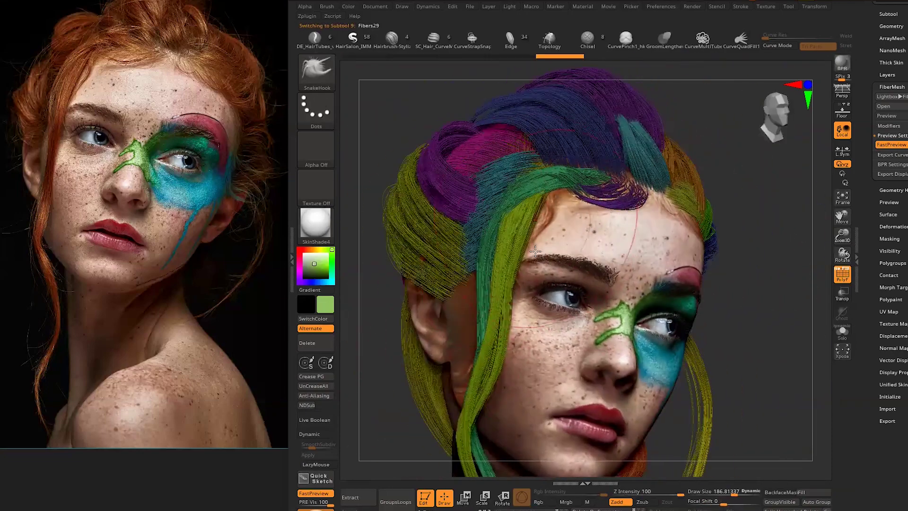
drag(668, 229, 496, 290)
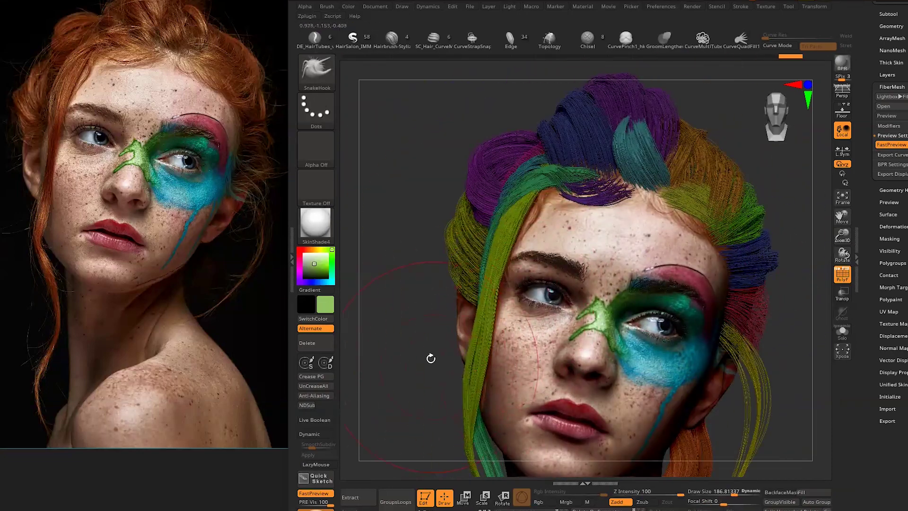
alt+drag(431, 358, 484, 203)
key(b)
key(s)
key(h)
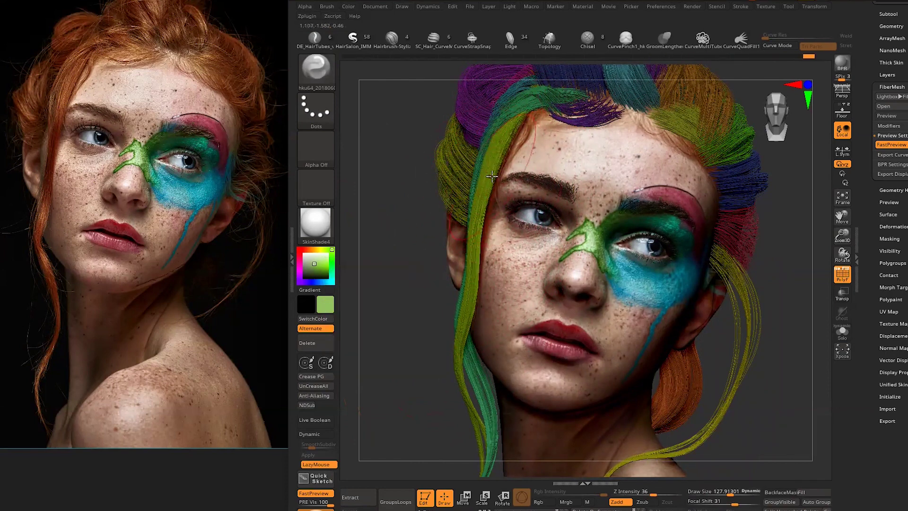
key(b)
key(s)
key(h)
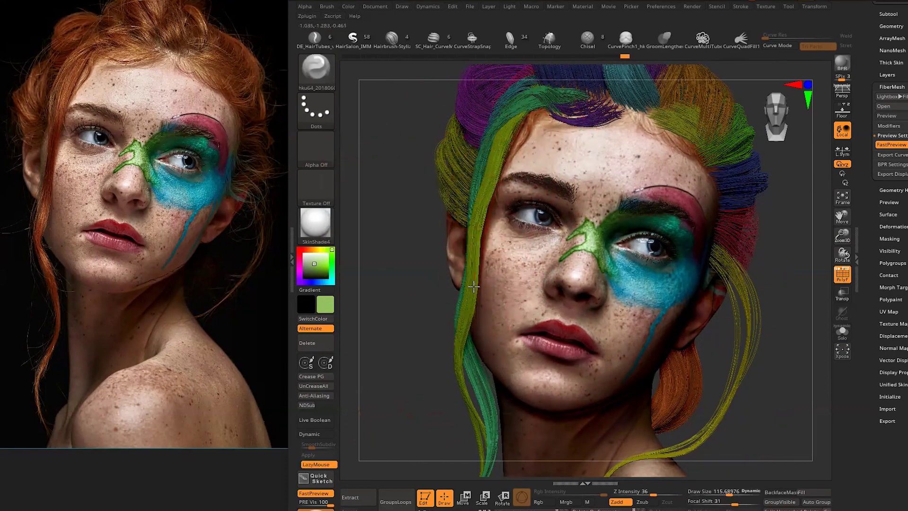
- Solo a side strand, twist it with Spiral, then use a smaller SnakeHook along the neck
key(ctrl+shift+s)
mouse_move(409, 391)
mouse_down()
mouse_move(588, 243)
mouse_move(496, 308)
mouse_move(590, 334)
mouse_up()
key(b)
key(s)
key(p)
key(ctrl+shift+s)
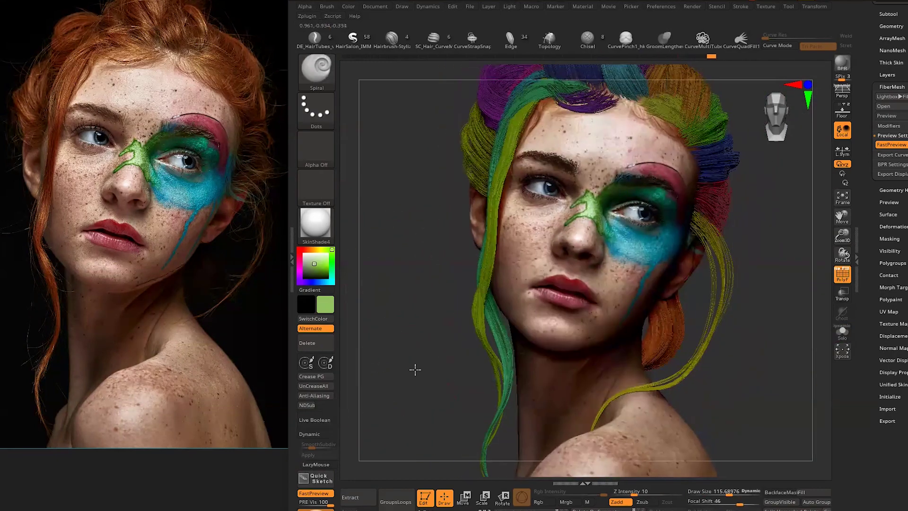
mouse_move(476, 345)
mouse_down()
mouse_move(444, 412)
mouse_move(459, 293)
mouse_move(500, 247)
mouse_up()
key(b)
key(s)
key(h)
key(bracketleft)
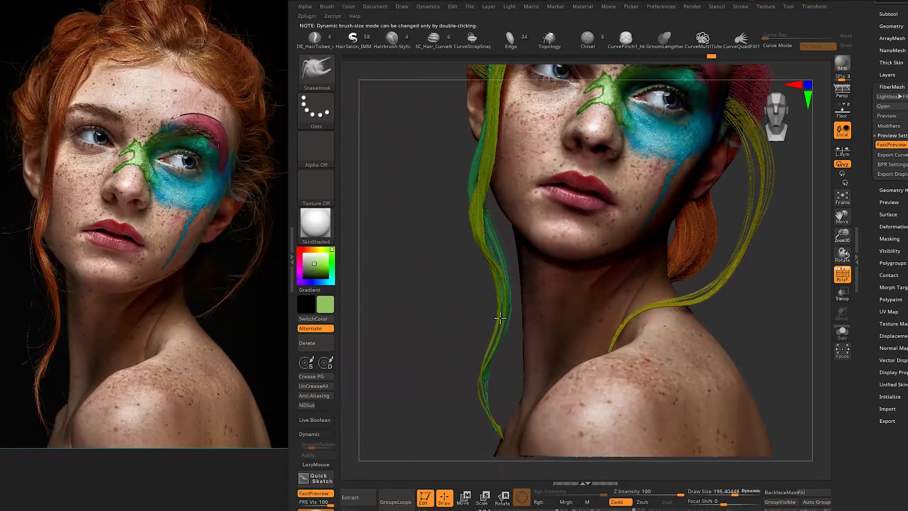
alt+drag(502, 452, 497, 361)
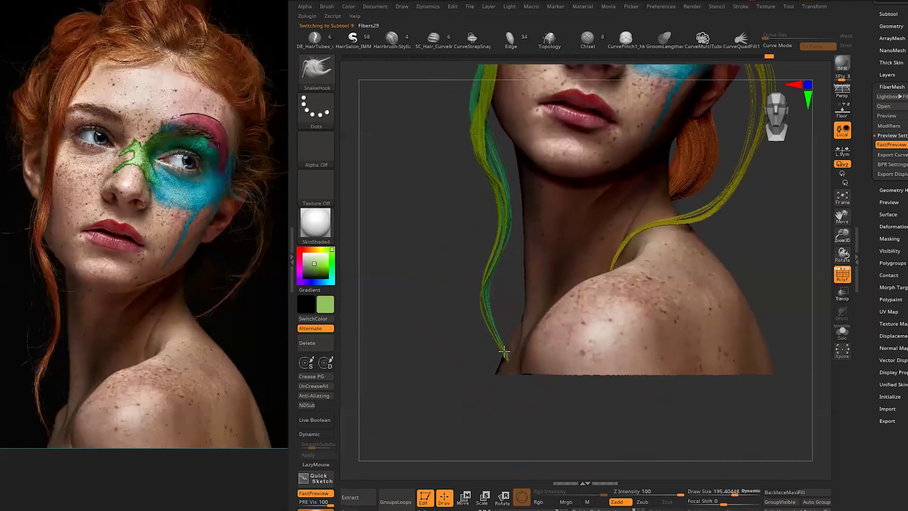
- Select Fibers29, isolate and reshape the green strand beside the neck, then show the full model
alt+click(488, 178)
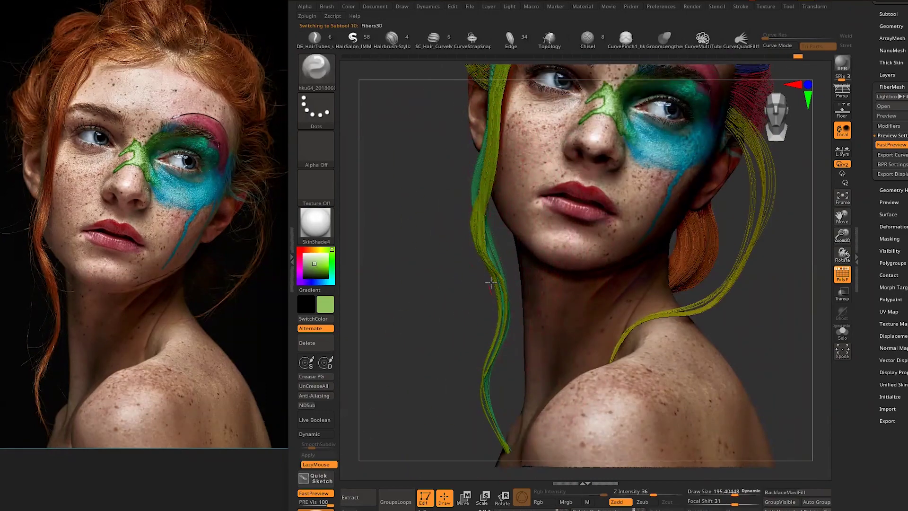
mouse_move(491, 210)
mouse_down()
mouse_move(432, 290)
mouse_move(432, 243)
mouse_move(450, 205)
mouse_up()
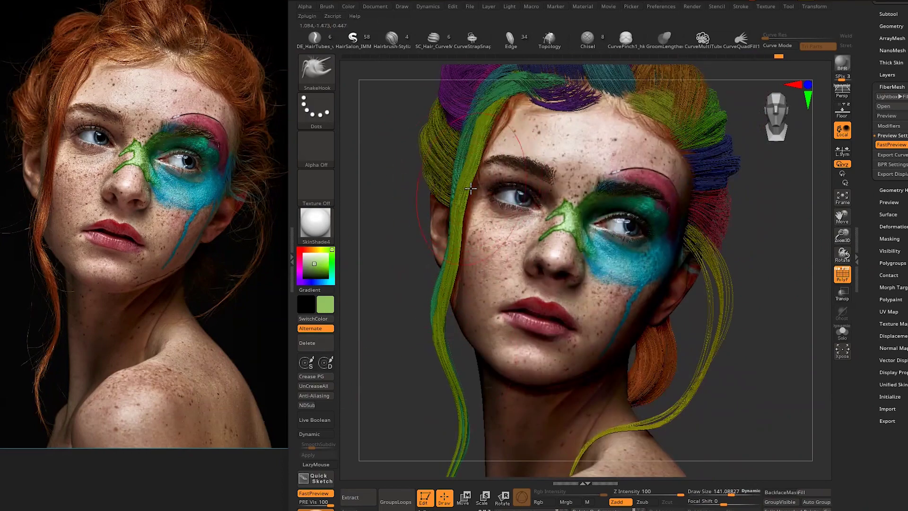
mouse_move(474, 174)
alt+mouse_down()
mouse_move(396, 273)
mouse_move(481, 320)
alt+mouse_up()
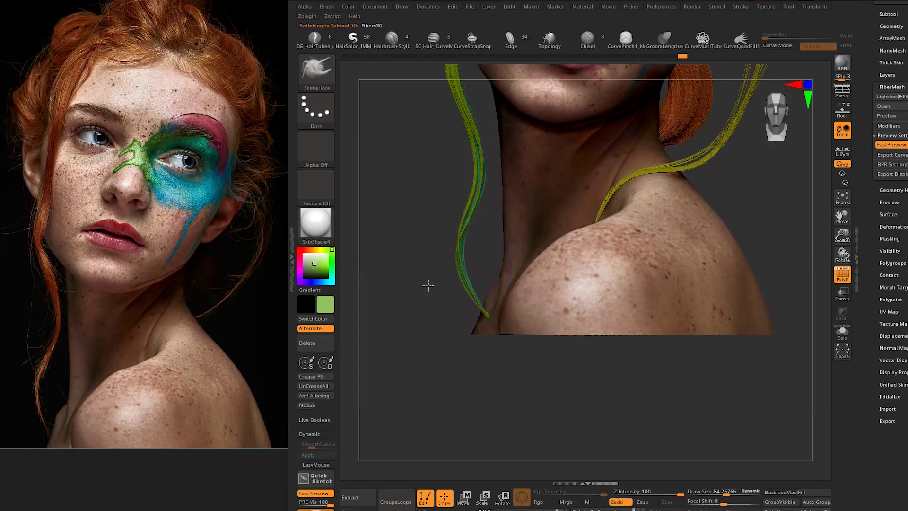
drag(428, 285, 473, 246)
key(ctrl+shift+s)
mouse_move(497, 296)
mouse_down()
mouse_move(492, 349)
mouse_move(534, 307)
mouse_move(442, 314)
mouse_move(546, 256)
mouse_move(426, 251)
mouse_move(457, 253)
mouse_move(531, 319)
mouse_move(443, 300)
mouse_move(521, 225)
mouse_move(414, 331)
mouse_move(439, 298)
mouse_move(584, 363)
mouse_up()
key(b)
key(s)
key(h)
key(b)
key(s)
key(p)
key(ctrl+shift+s)
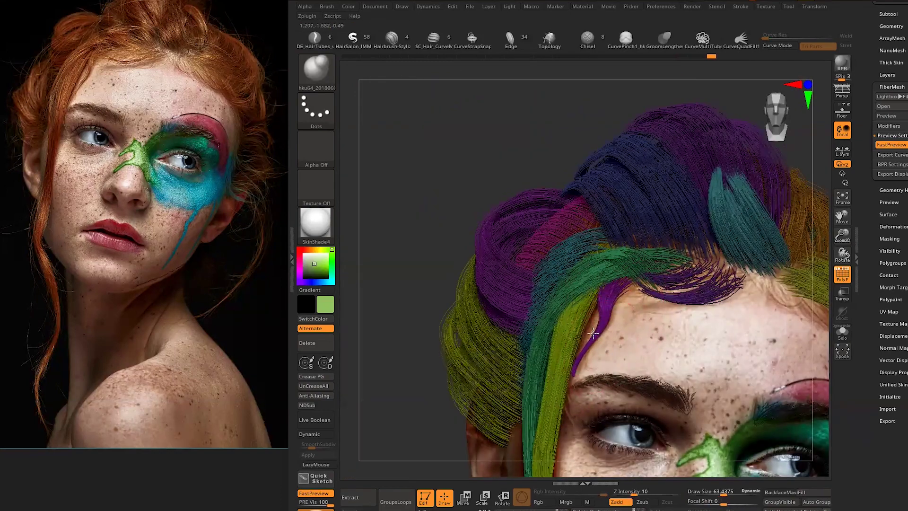
- Briefly solo the purple strand, then return to SnakeHook and orbit the head
key(b)
key(g)
key(b)
key(shift+ctrl+s)
key(shift+ctrl+s)
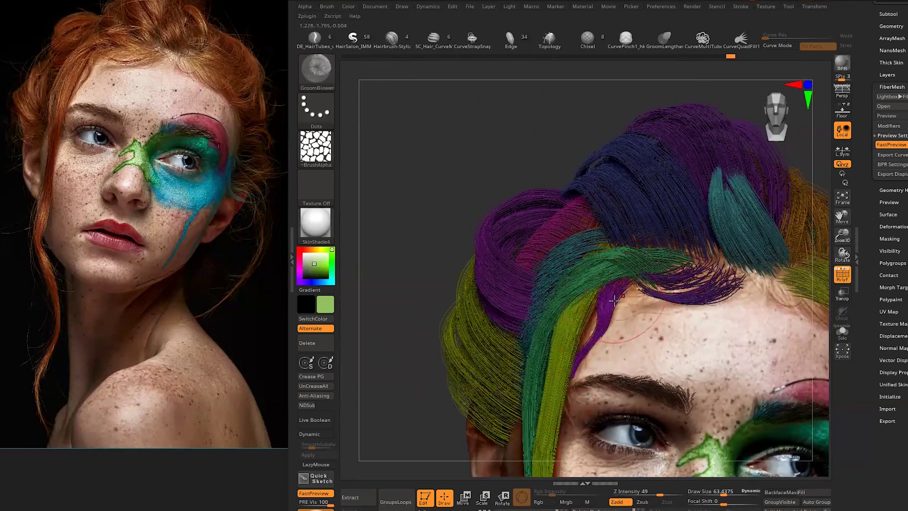
key(b)
key(s)
key(h)
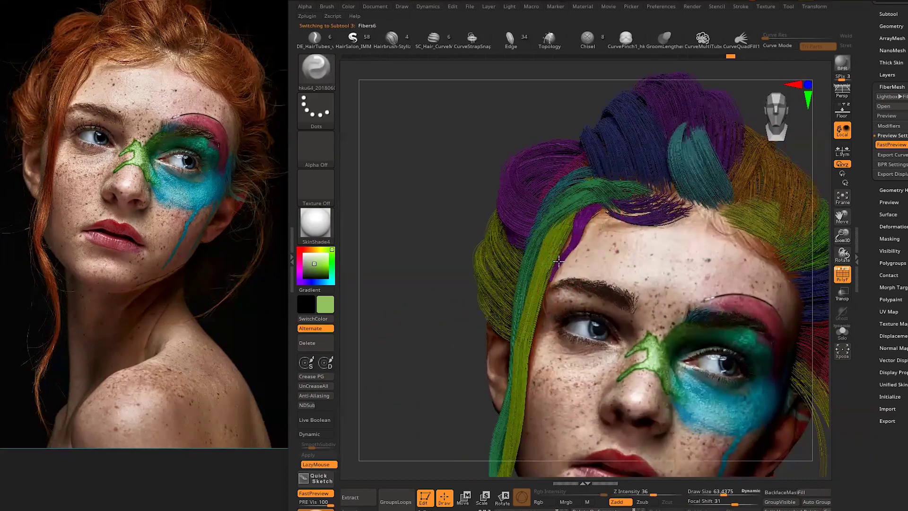
right_drag(556, 259, 560, 260)
right_drag(443, 268, 554, 271)
right_drag(427, 275, 563, 258)
right_drag(523, 279, 662, 214)
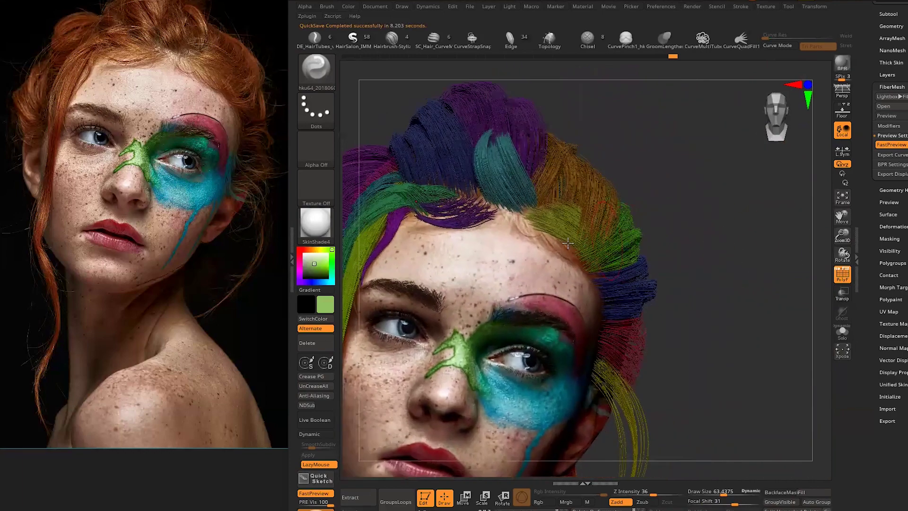
- Select Fibers21 and nudge it upward with Transpose Move
alt+click(662, 214)
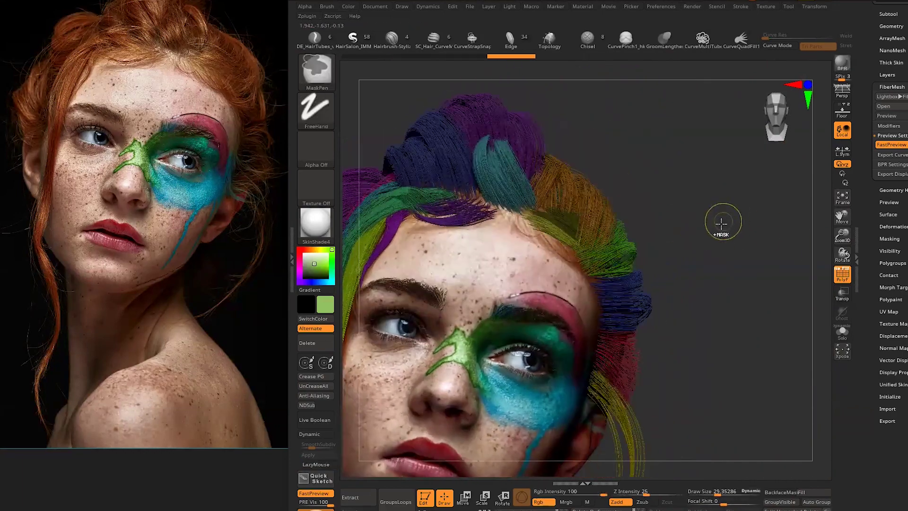
key(w)
drag(609, 203, 597, 175)
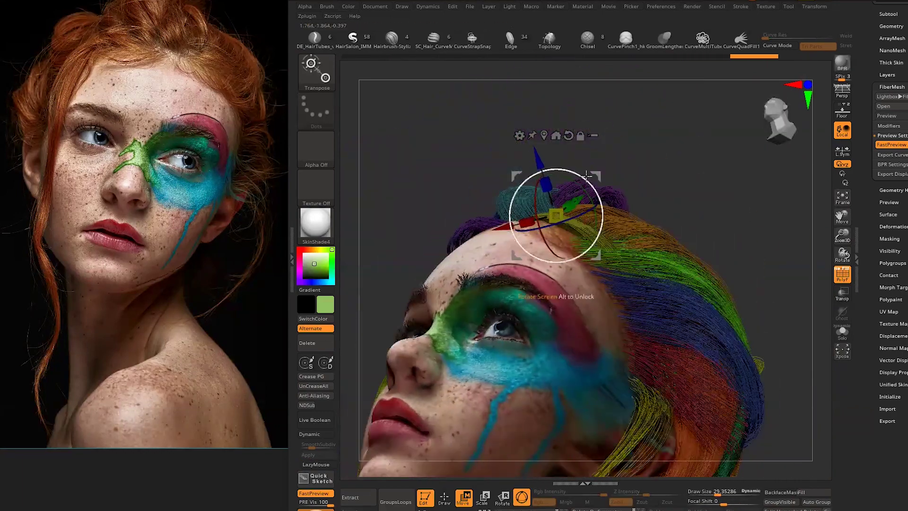
key(q)
mouse_move(685, 239)
right_down()
mouse_move(695, 244)
mouse_move(654, 251)
right_up()
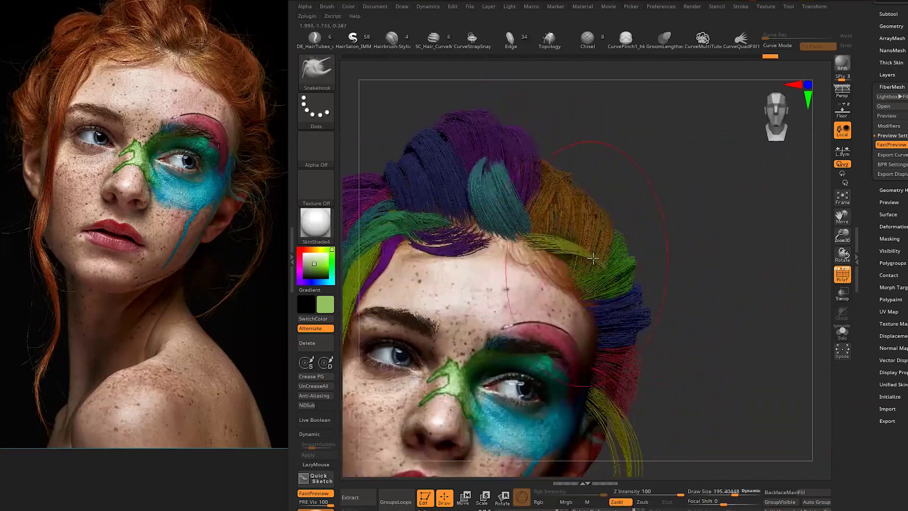
alt+right_drag(663, 269, 672, 213)
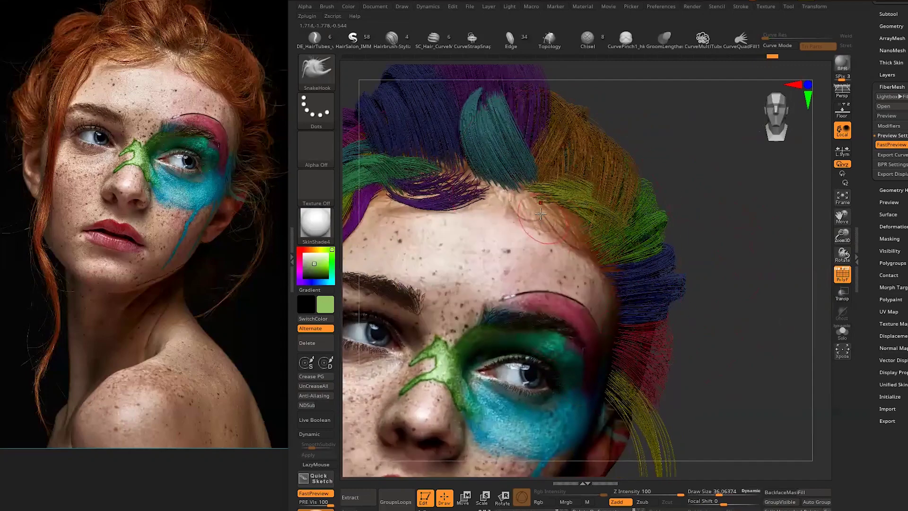
- Select Fibers8 and reshape its strands above the eyebrow with SnakeHook
key(shift+f)
alt+click(675, 205)
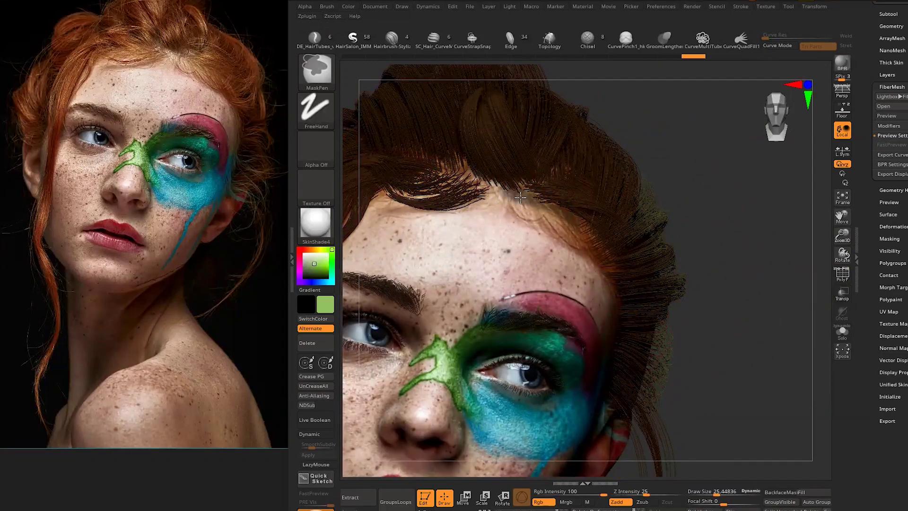
alt+click(590, 231)
click(889, 126)
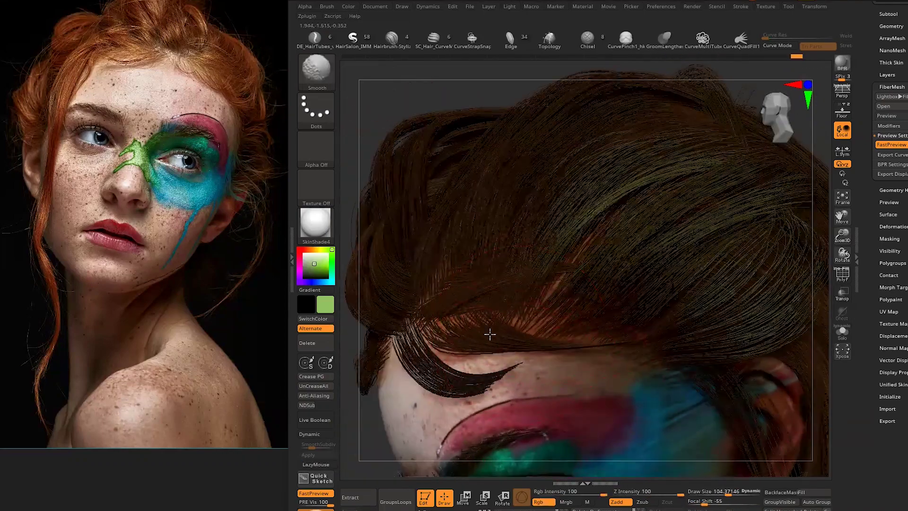
shift+drag(490, 335, 475, 358)
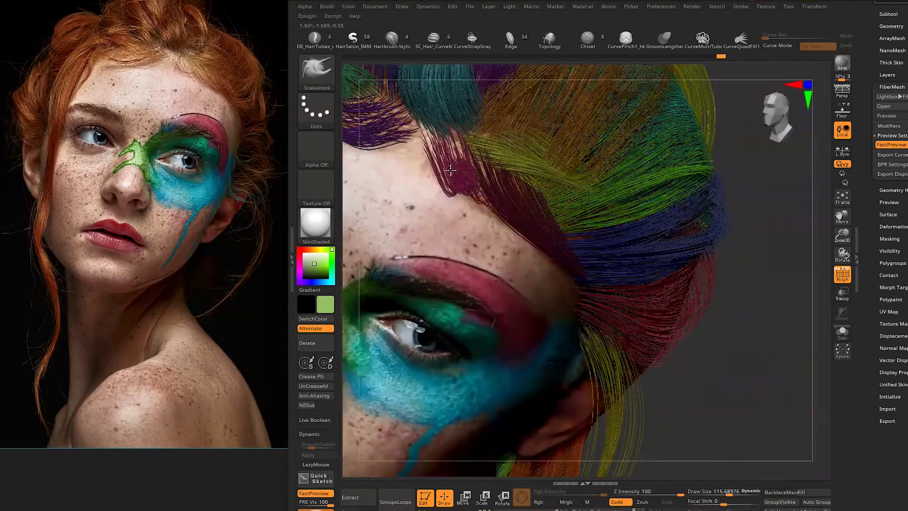
mouse_move(653, 256)
mouse_down()
mouse_move(663, 246)
mouse_move(530, 71)
mouse_up()
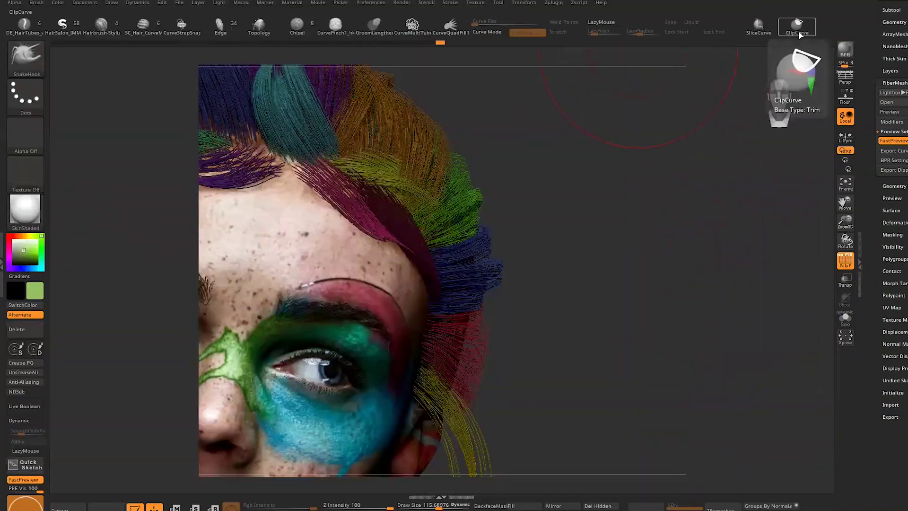
- Solo the pink strand and sweep its fibers sideways with a small GroomBlower brush
key(shift+ctrl+s)
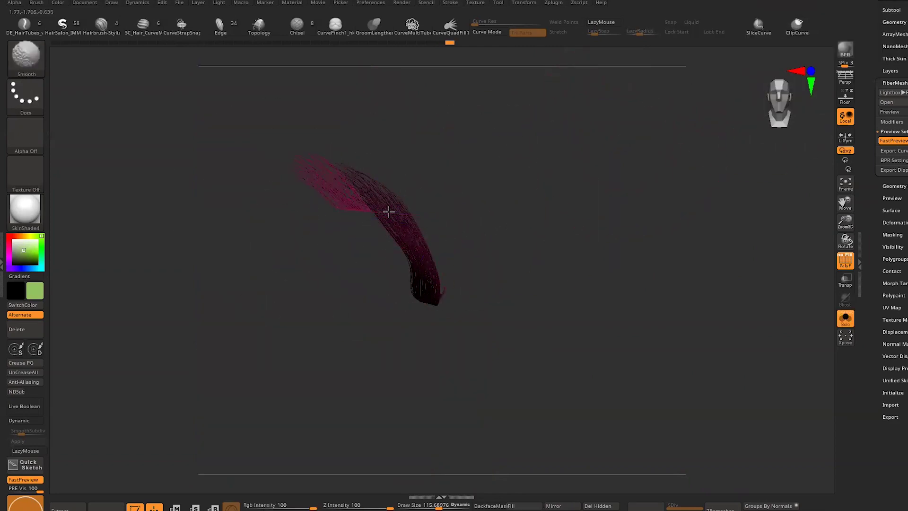
key(b)
key(g)
key(b)
drag(470, 247, 738, 67)
mouse_move(315, 234)
mouse_down()
mouse_move(461, 158)
mouse_move(374, 215)
mouse_move(529, 380)
mouse_up()
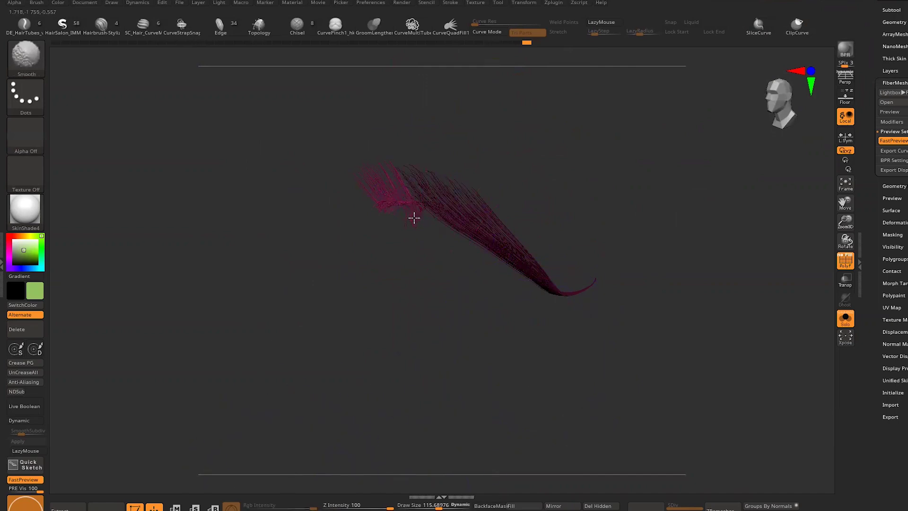
key(space)
drag(410, 210, 641, 204)
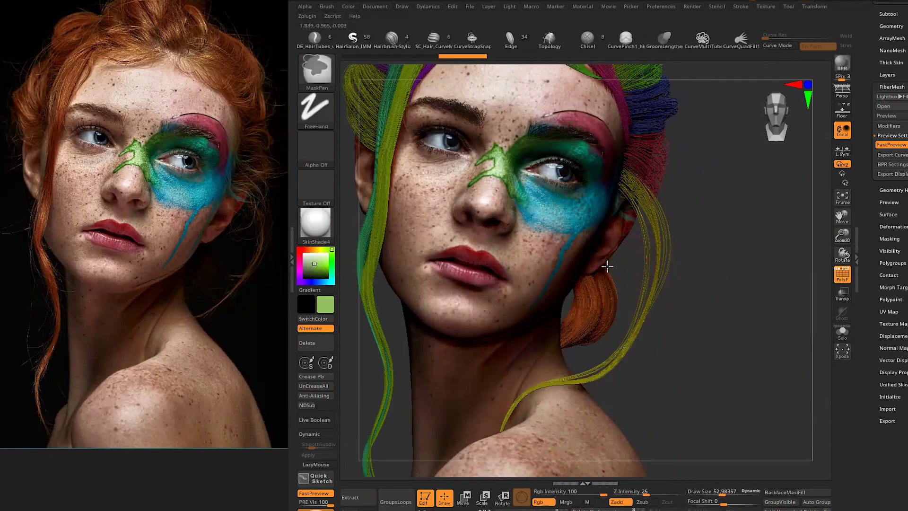
- Orbit around the head and select the Fibers15 hair section
drag(707, 350, 616, 373)
drag(520, 318, 655, 375)
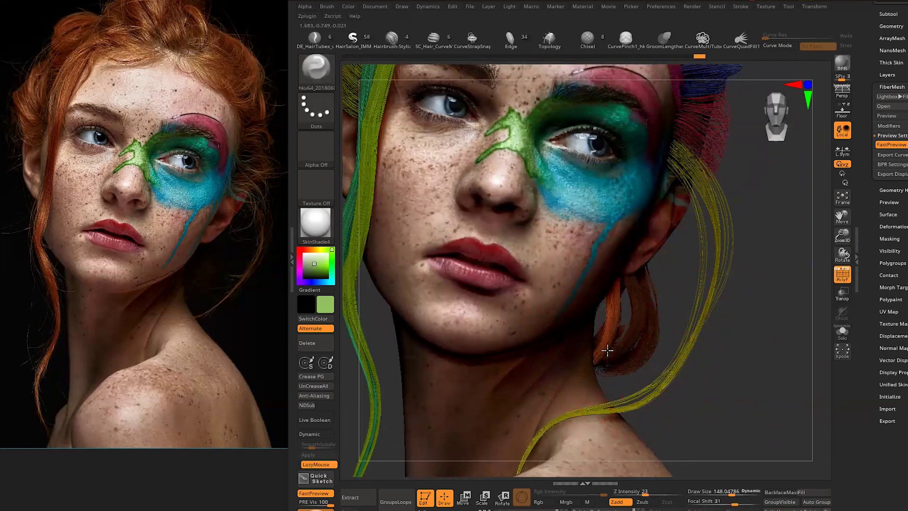
key(f)
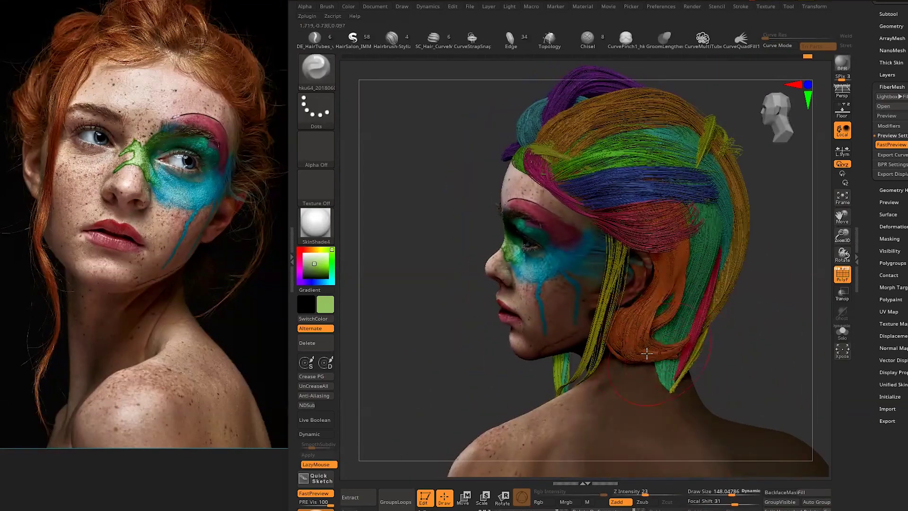
mouse_move(647, 353)
mouse_down()
mouse_move(434, 314)
mouse_move(448, 331)
mouse_up()
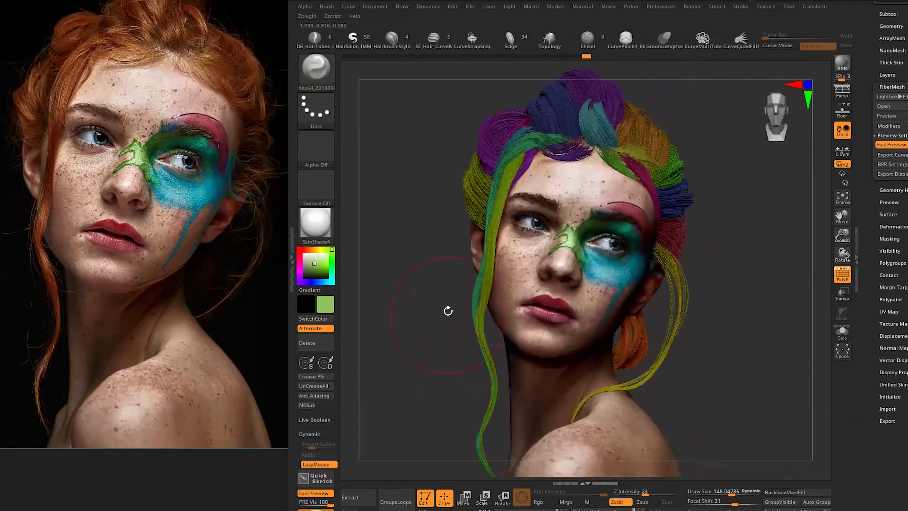
key(space)
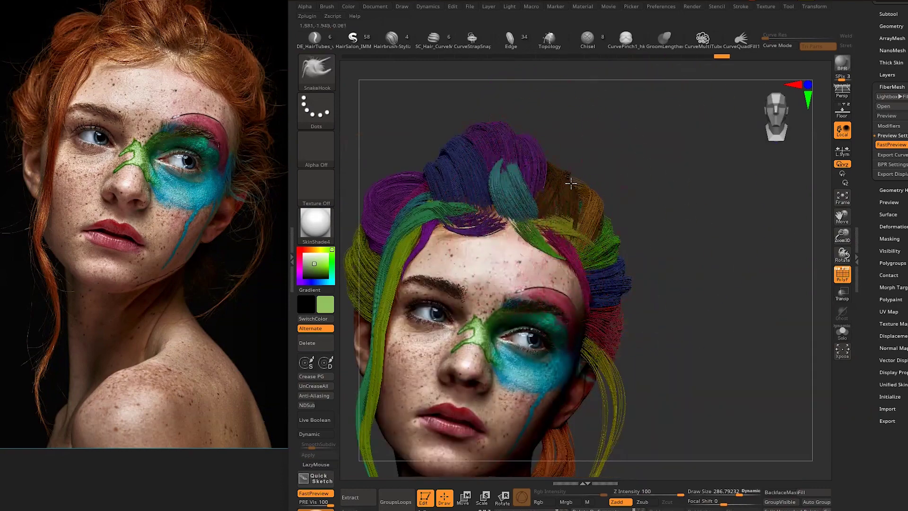
- Save the project and open the Draw palette's background image settings
key(ctrl+s)
click(701, 483)
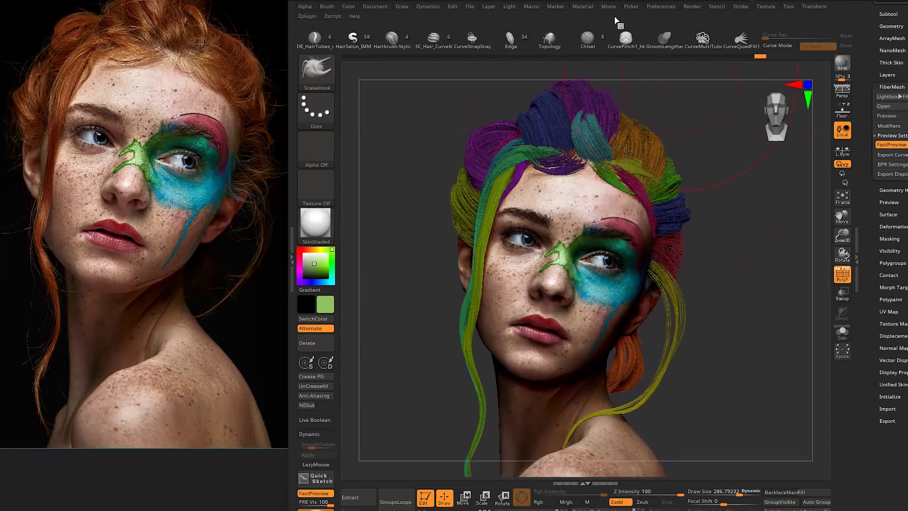
click(402, 6)
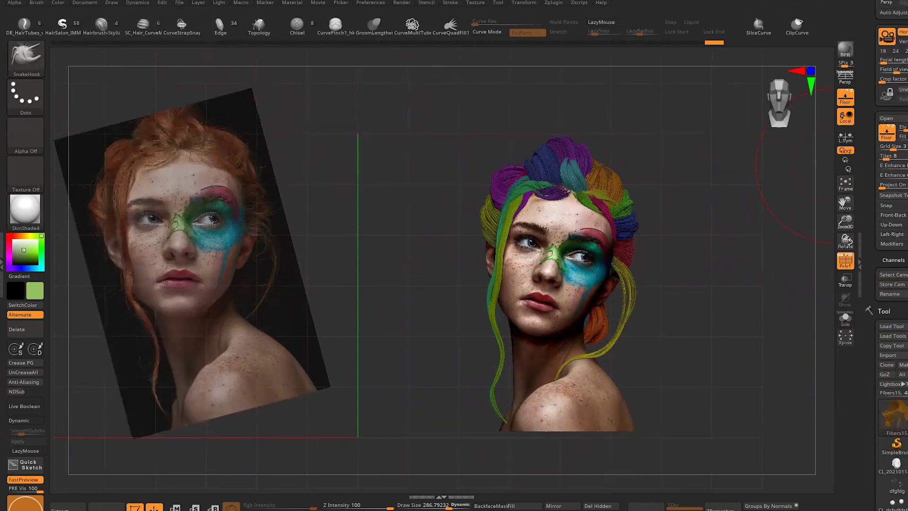
- Rotate the reference photo upright, enlarge it, and enable Ghost transparency over the bust
mouse_move(884, 261)
mouse_down()
mouse_move(899, 271)
mouse_move(905, 263)
mouse_up()
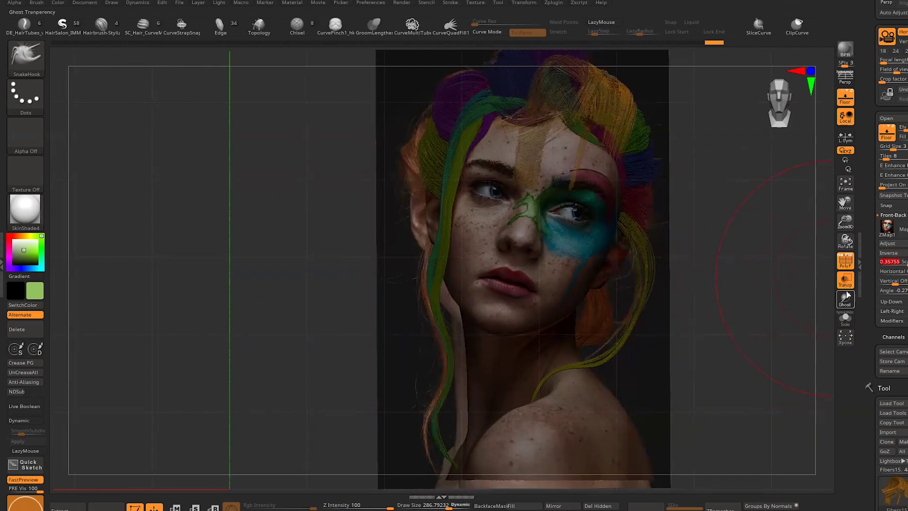
click(846, 299)
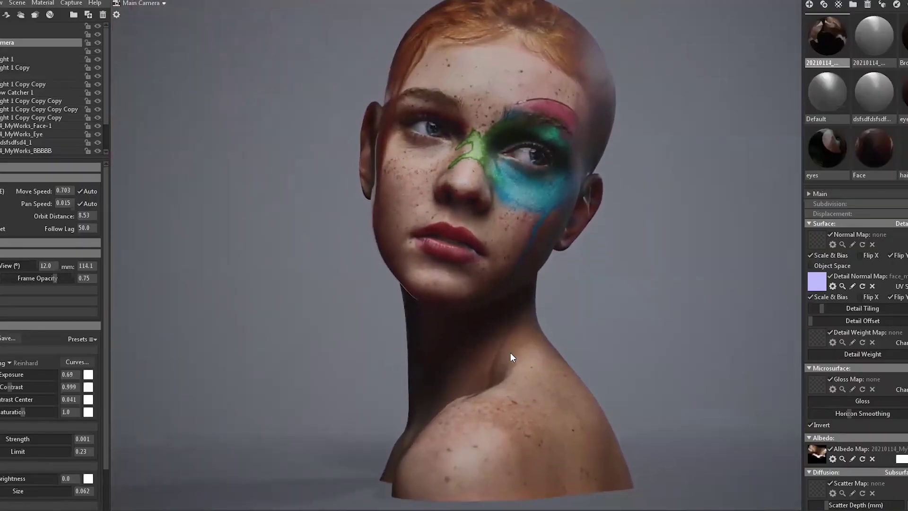
- Set tone mapping to Linear with raised exposure, more contrast and a higher contrast center
scroll(431, 293, up, 2)
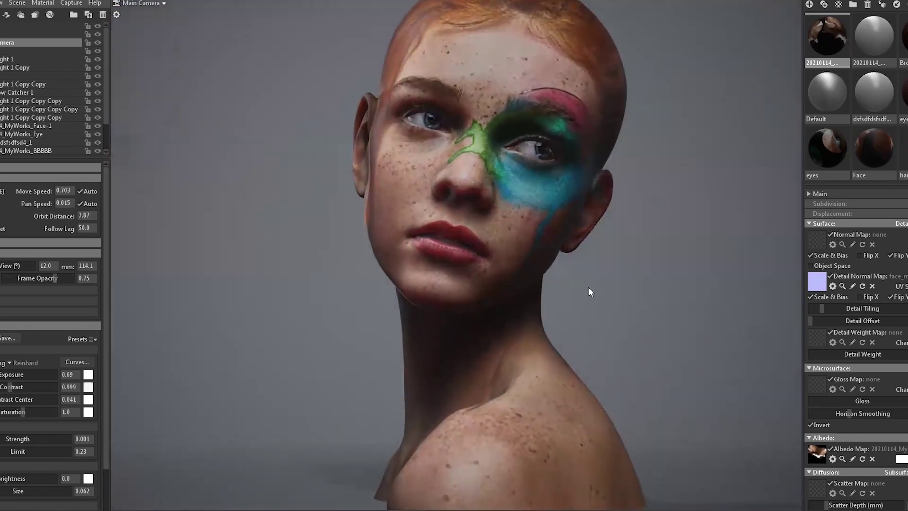
scroll(588, 288, down, 3)
drag(560, 354, 412, 319)
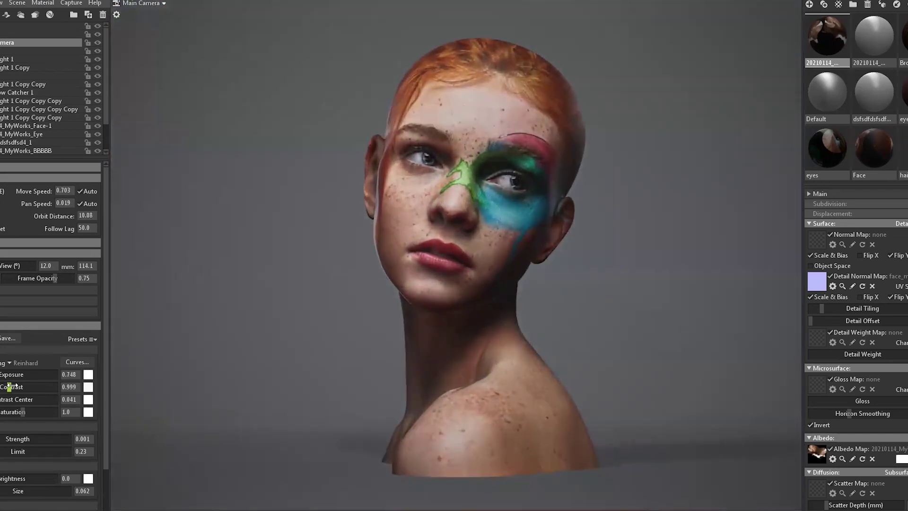
mouse_move(19, 375)
mouse_down()
mouse_move(4, 375)
mouse_move(14, 387)
mouse_up()
click(10, 363)
click(13, 396)
middle_drag(229, 270, 282, 331)
scroll(243, 327, up, 3)
click(30, 363)
click(94, 364)
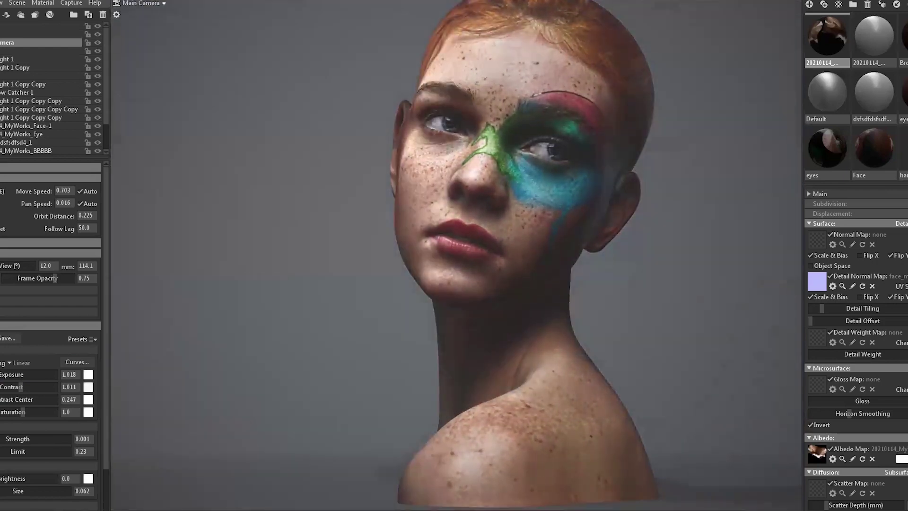
drag(19, 400, 22, 399)
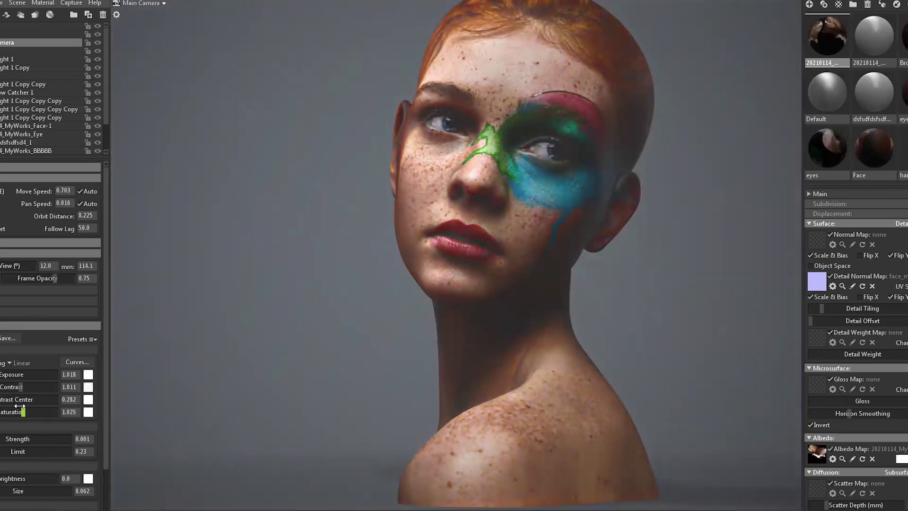
- Select the Sky in the scene settings and open the Sky Browser
click(43, 34)
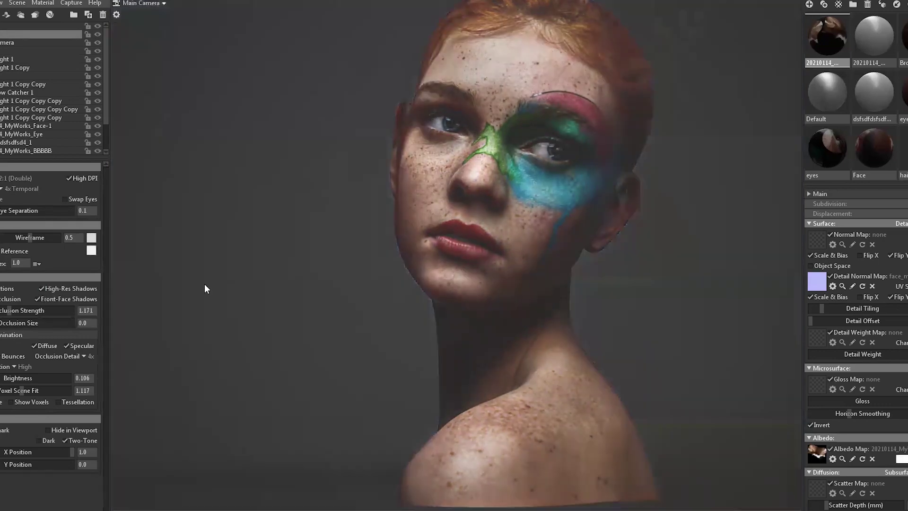
click(42, 51)
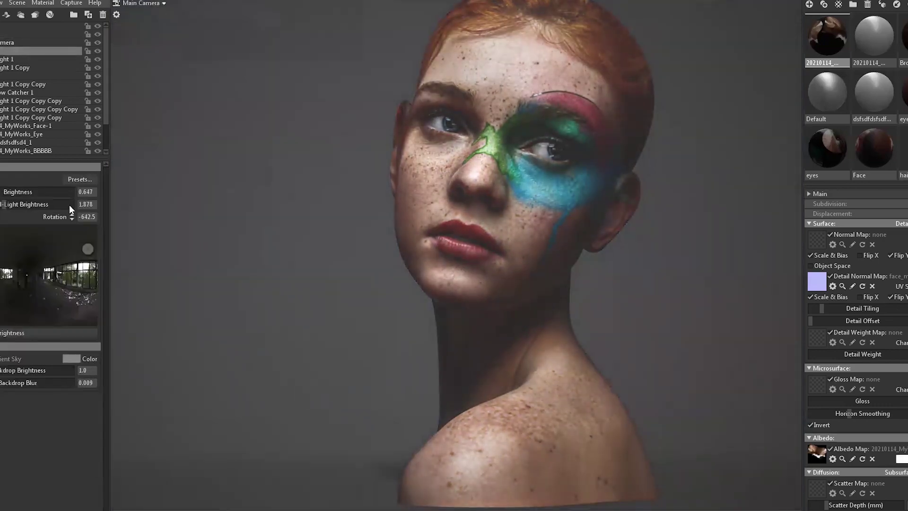
click(80, 180)
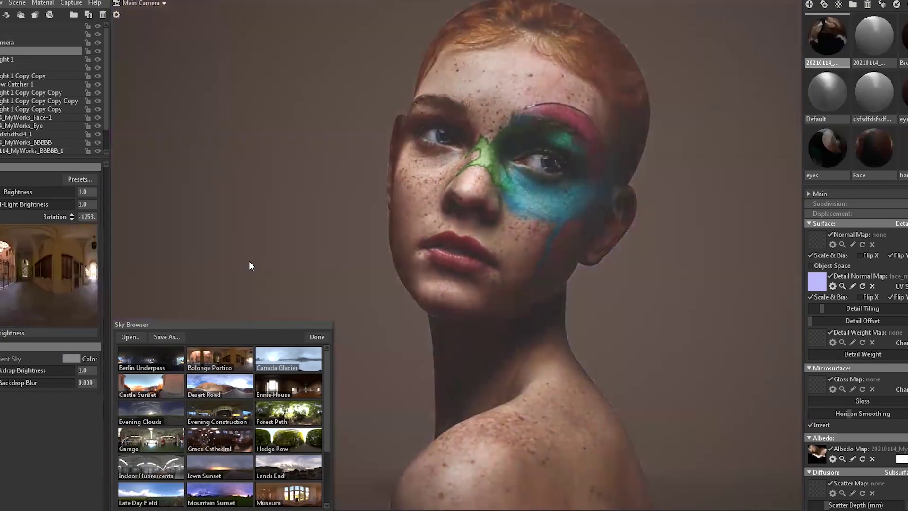
- Try the Canada Glacier, an interior and another sky preset on the bust
click(291, 357)
click(289, 384)
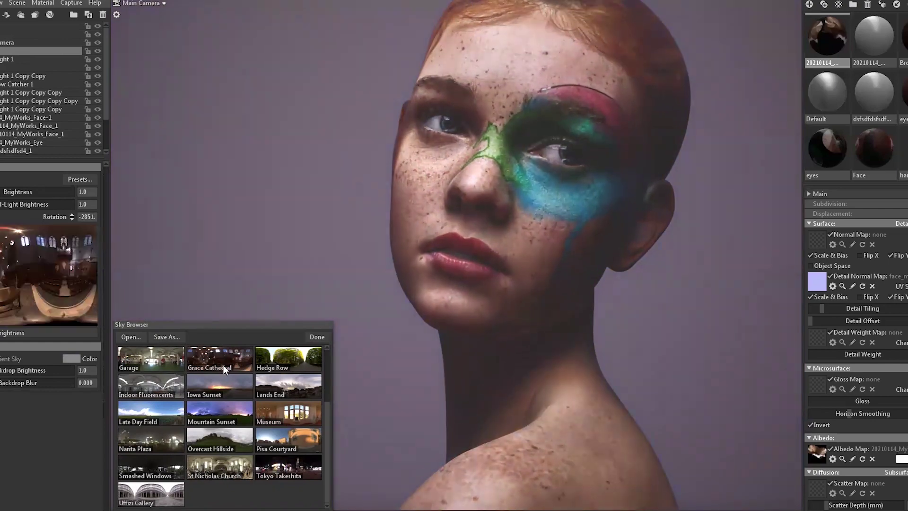
scroll(326, 384, up, 3)
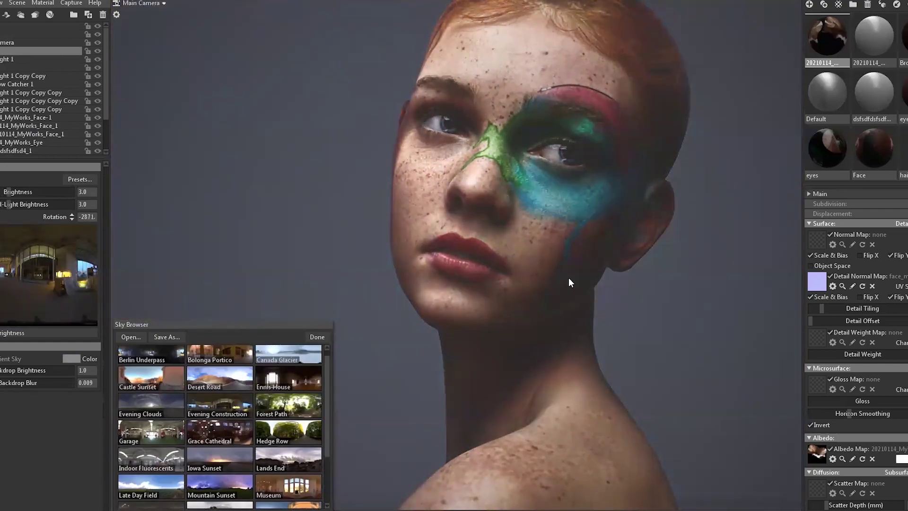
scroll(325, 467, down, 3)
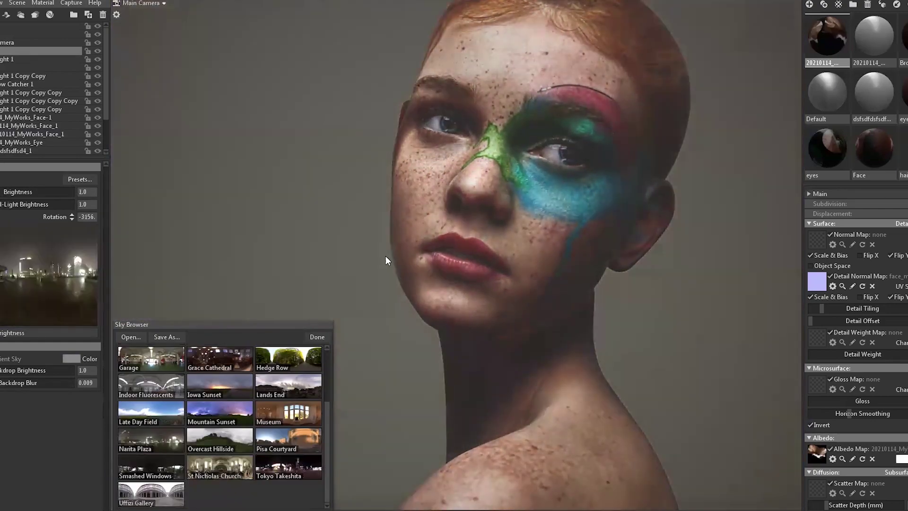
click(513, 217)
scroll(481, 272, up, 3)
- Dim and rotate the sky, set Filmic (Hejl) tone mapping at exposure 1.769, and close the browser
click(483, 288)
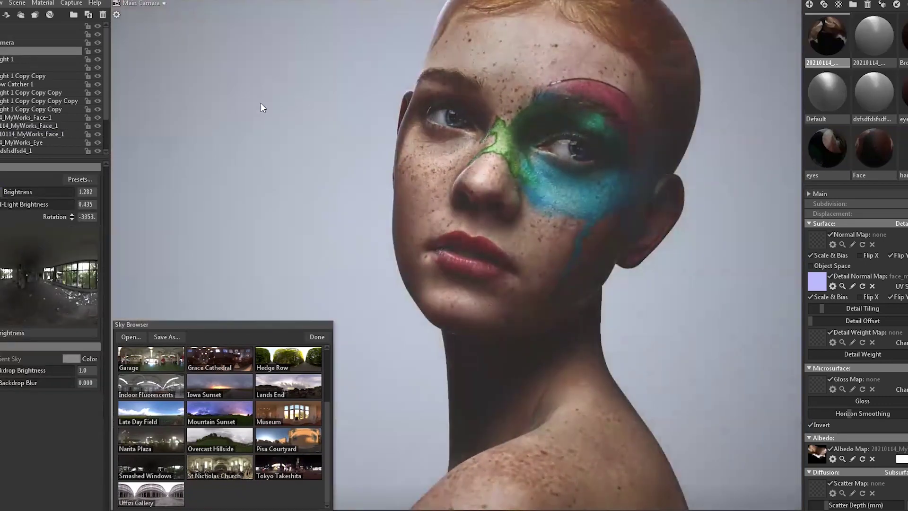
scroll(336, 110, down, 3)
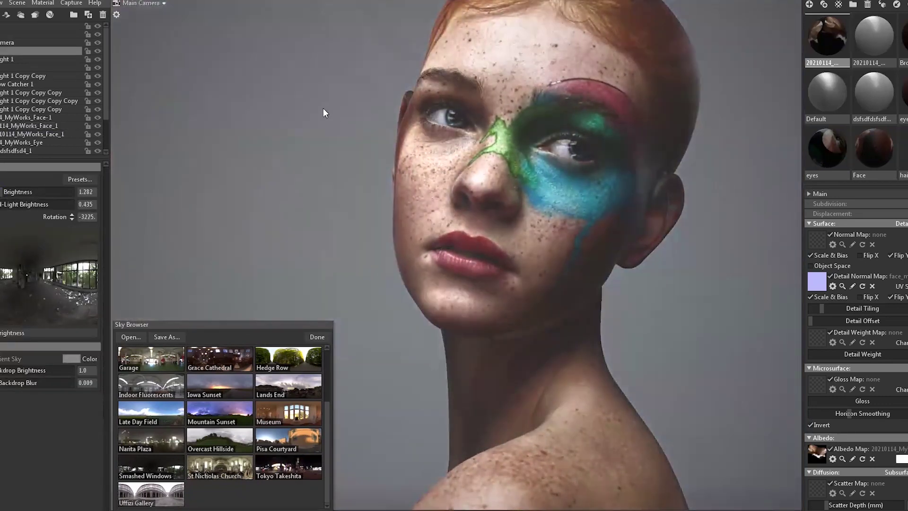
shift+drag(294, 182, 481, 119)
scroll(337, 136, up, 3)
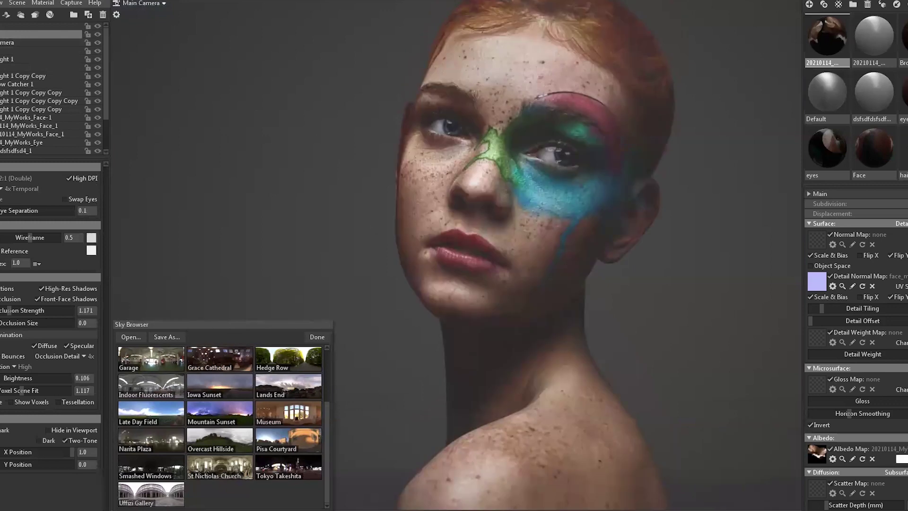
click(43, 51)
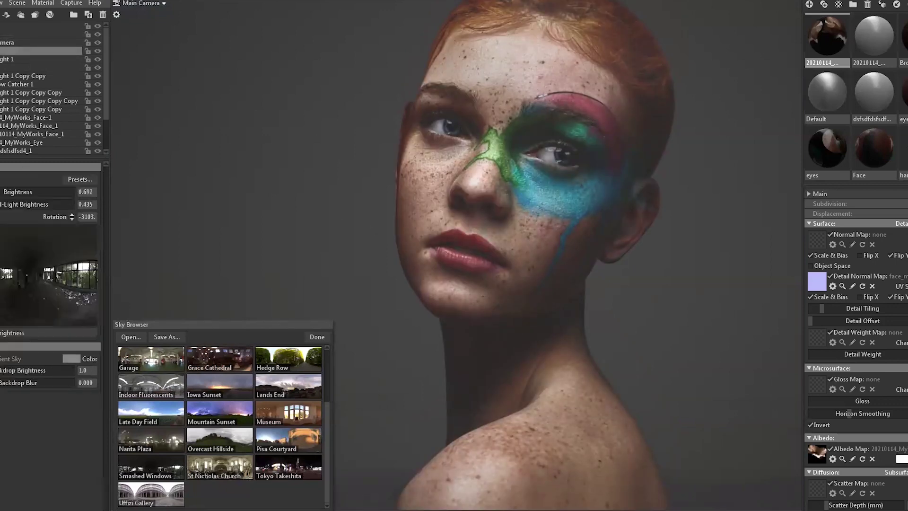
click(7, 44)
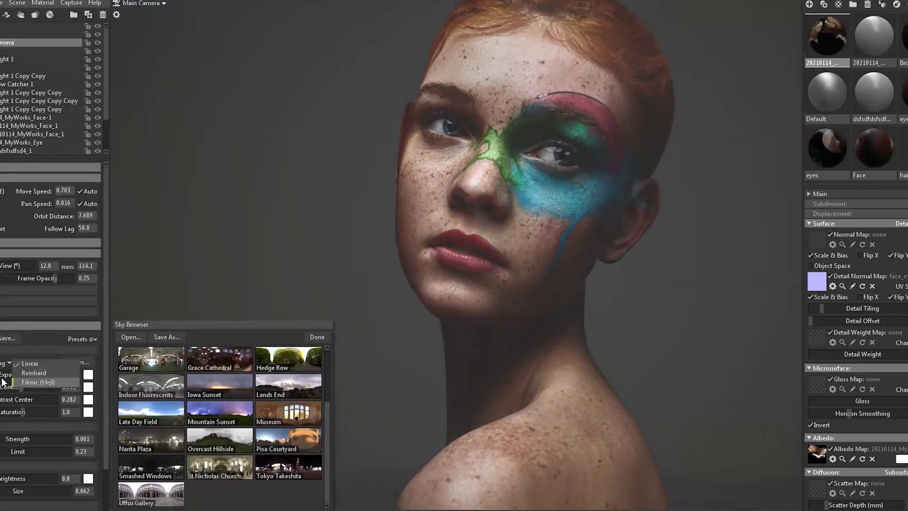
key(Escape)
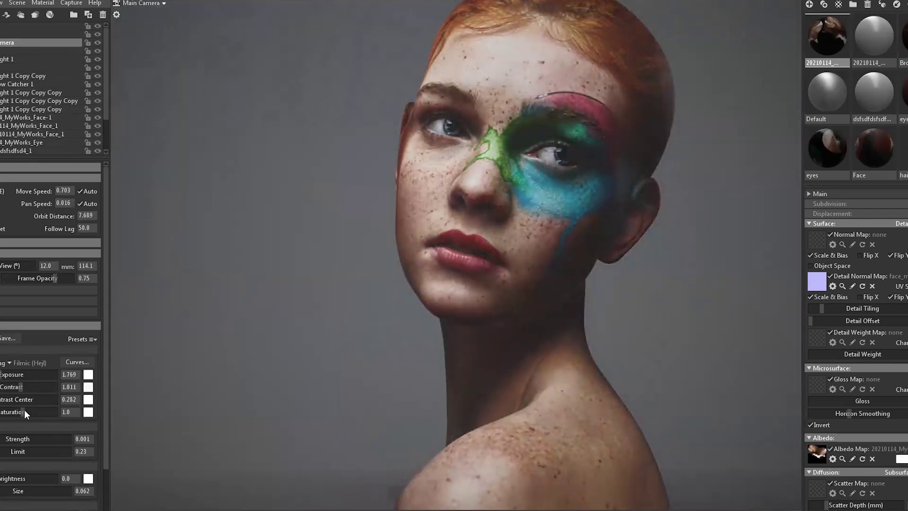
- Raise Contrast Center and saturation and enable Bloom in the camera settings
drag(2, 406, 2, 442)
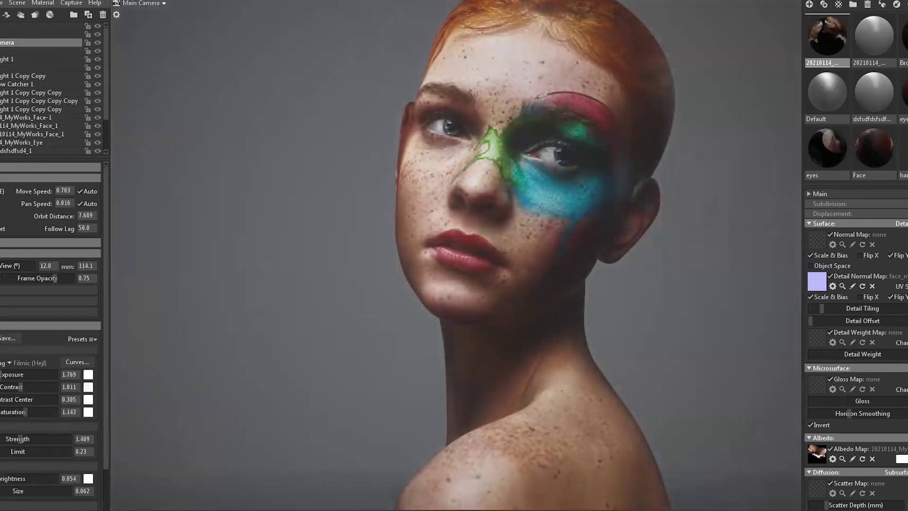
click(2, 300)
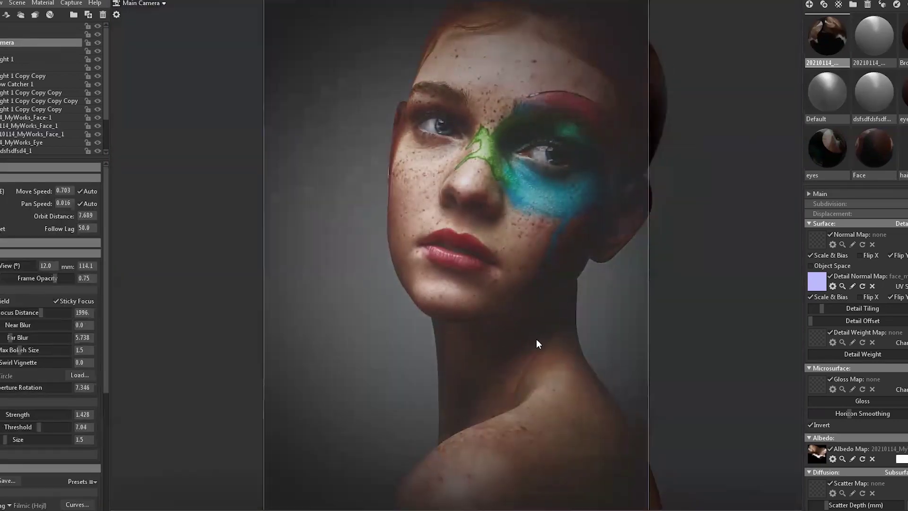
drag(536, 339, 553, 333)
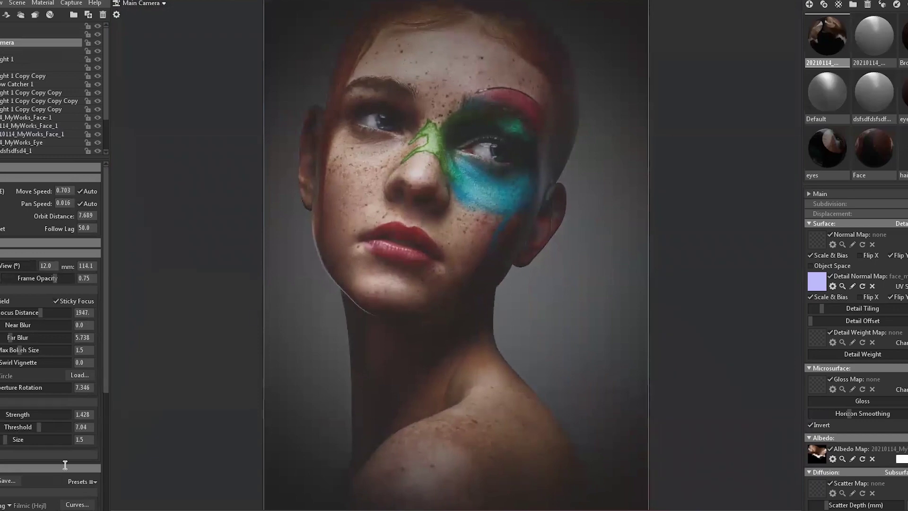
scroll(72, 468, down, 3)
scroll(72, 467, down, 3)
- Orbit the camera to frame the head in a three-quarter portrait view
mouse_move(424, 290)
mouse_down()
mouse_move(424, 333)
mouse_move(426, 314)
mouse_move(407, 341)
mouse_up()
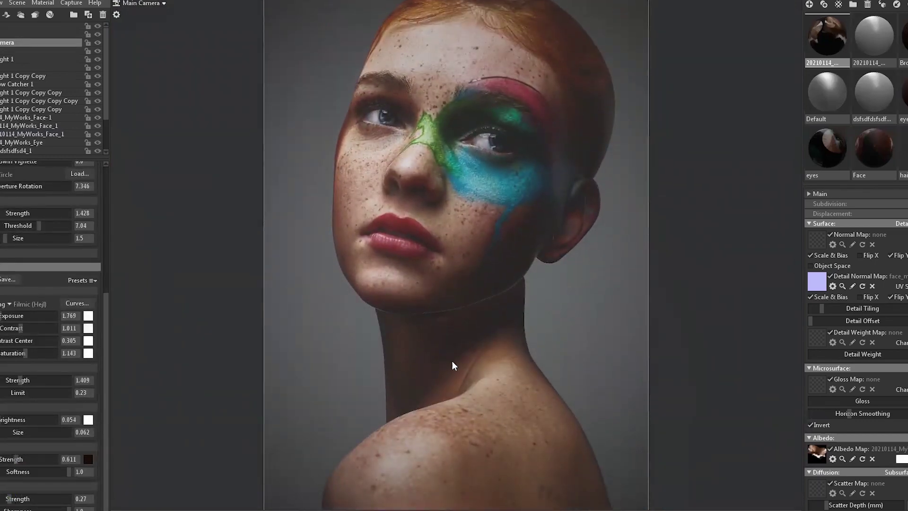
mouse_move(453, 366)
mouse_down()
mouse_move(460, 391)
mouse_move(467, 385)
mouse_move(421, 269)
mouse_move(422, 298)
mouse_up()
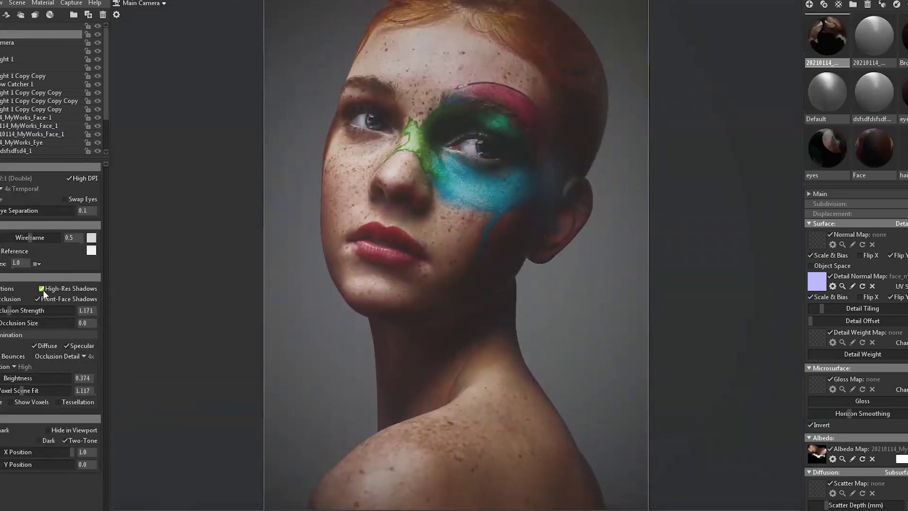
mouse_move(604, 178)
mouse_down()
mouse_move(613, 258)
mouse_move(558, 265)
mouse_move(593, 276)
mouse_move(543, 377)
mouse_move(580, 348)
mouse_up()
click(29, 126)
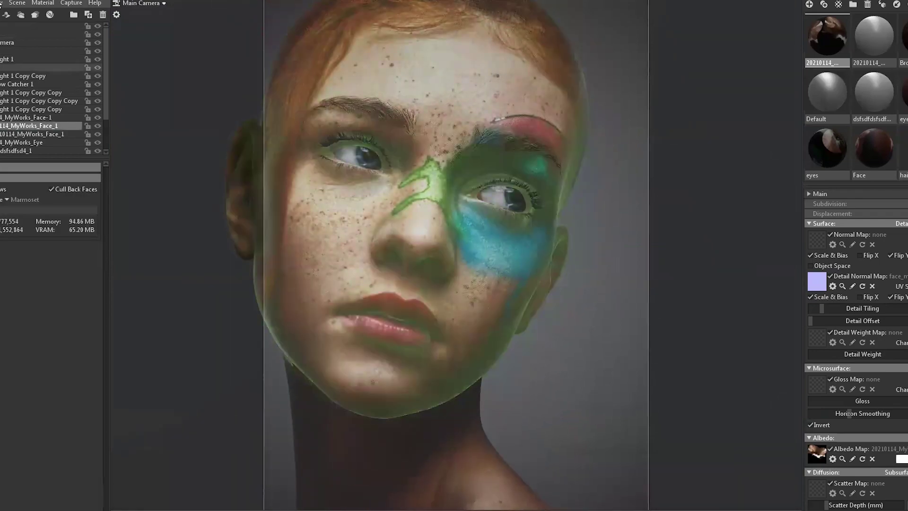
click(17, 3)
mouse_move(612, 252)
mouse_down()
mouse_move(551, 279)
mouse_move(504, 235)
mouse_move(529, 216)
mouse_move(641, 348)
mouse_move(649, 304)
mouse_move(641, 337)
mouse_move(592, 379)
mouse_move(547, 336)
mouse_move(594, 383)
mouse_move(615, 381)
mouse_move(444, 365)
mouse_move(443, 329)
mouse_move(492, 318)
mouse_move(462, 348)
mouse_move(547, 369)
mouse_move(344, 354)
mouse_move(351, 412)
mouse_move(333, 411)
mouse_move(374, 374)
mouse_up()
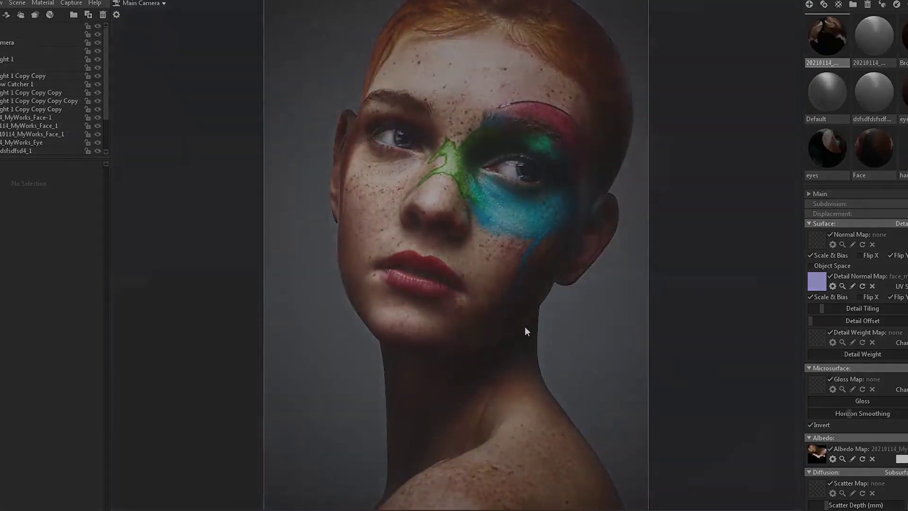